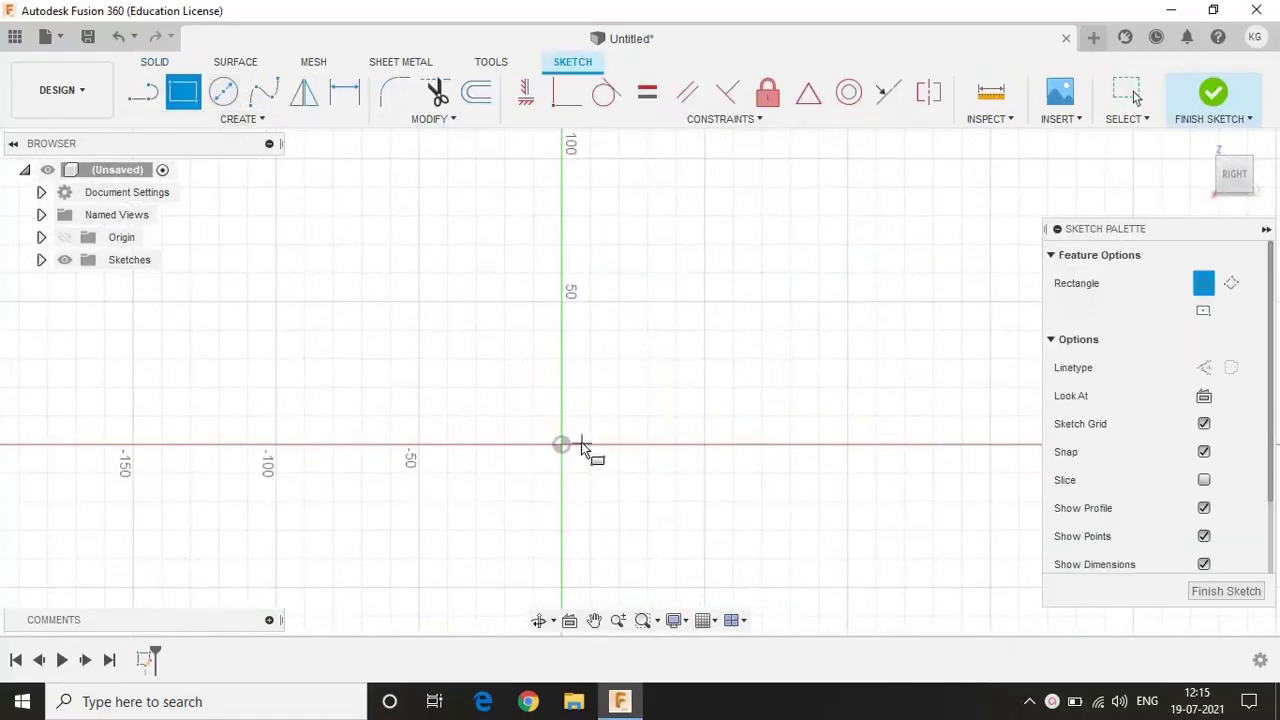
Complete the 70 × 130 mm chair-back rectangle and extrude it 8 mm thick
{"action": "type", "text": "130"}
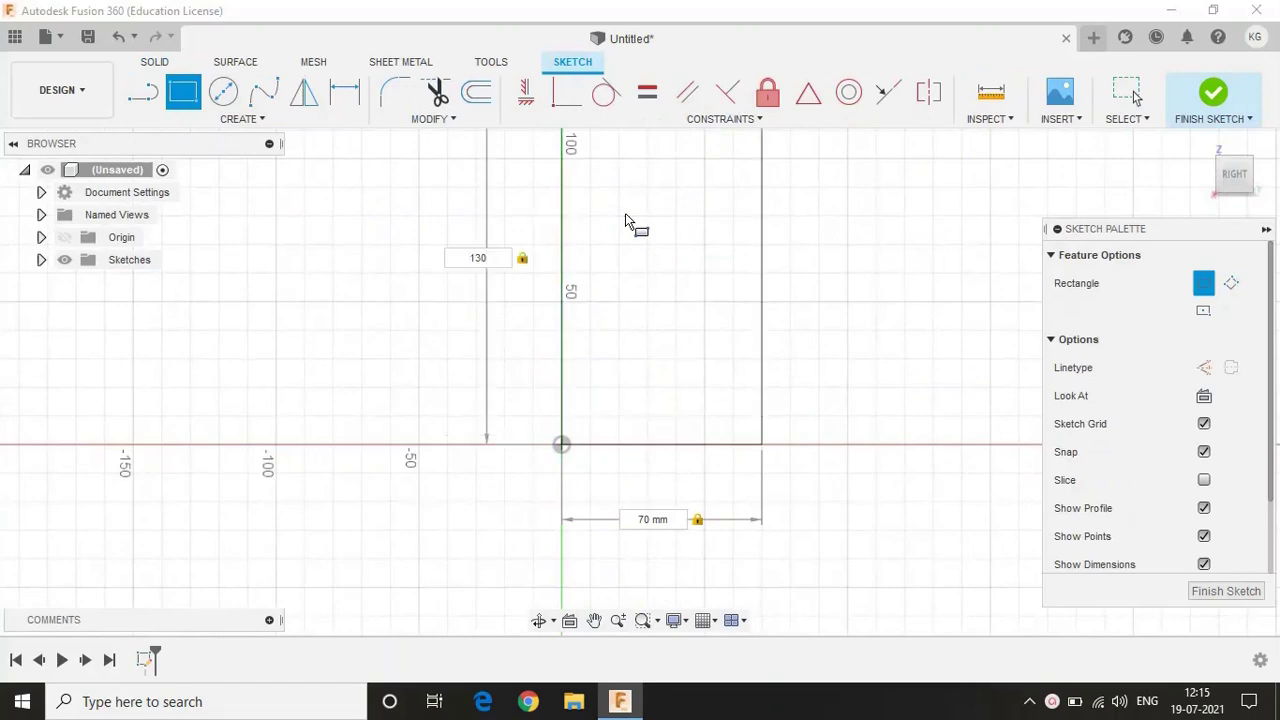
{"action": "key", "text": "Return"}
{"action": "left_click", "coordinate": [1213, 92]}
{"action": "key", "text": "e"}
{"action": "type", "text": "8"}
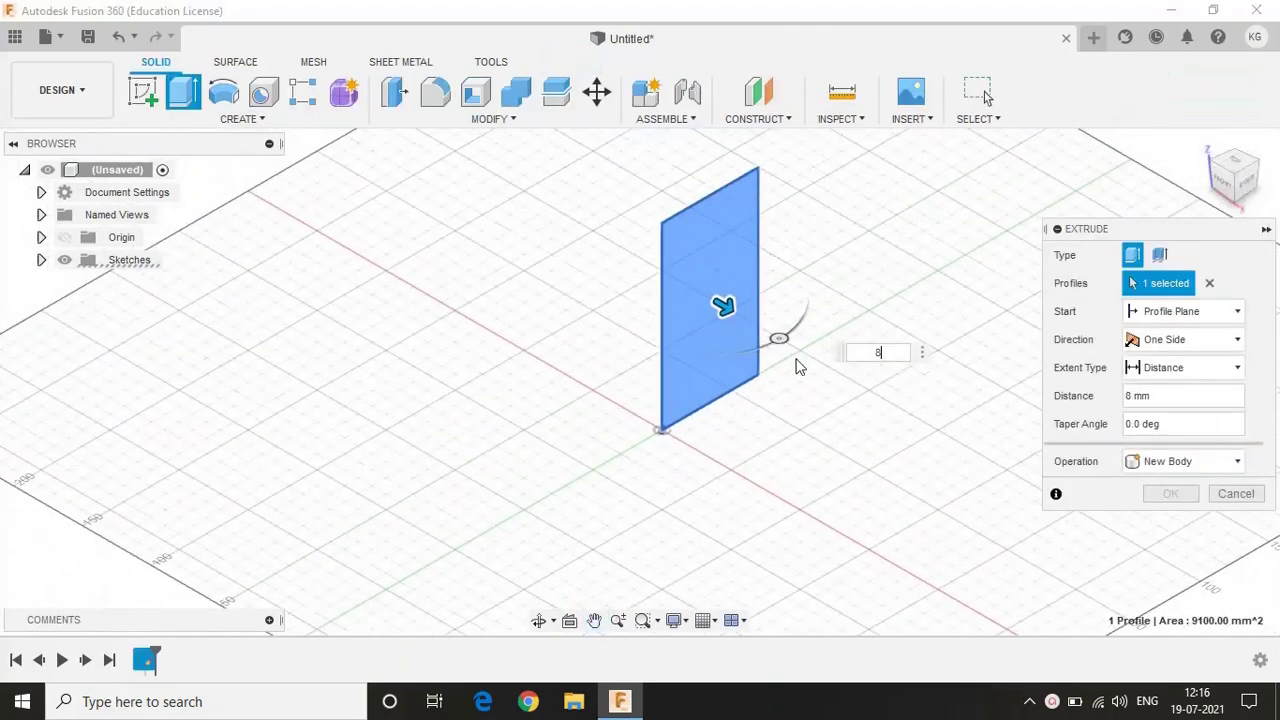
{"action": "key", "text": "Return"}
Sketch on the panel face and draw the first 5 × 100 mm centre-rectangle groove
{"action": "left_click", "coordinate": [143, 92]}
{"action": "left_click", "coordinate": [710, 325]}
{"action": "left_click", "coordinate": [238, 119]}
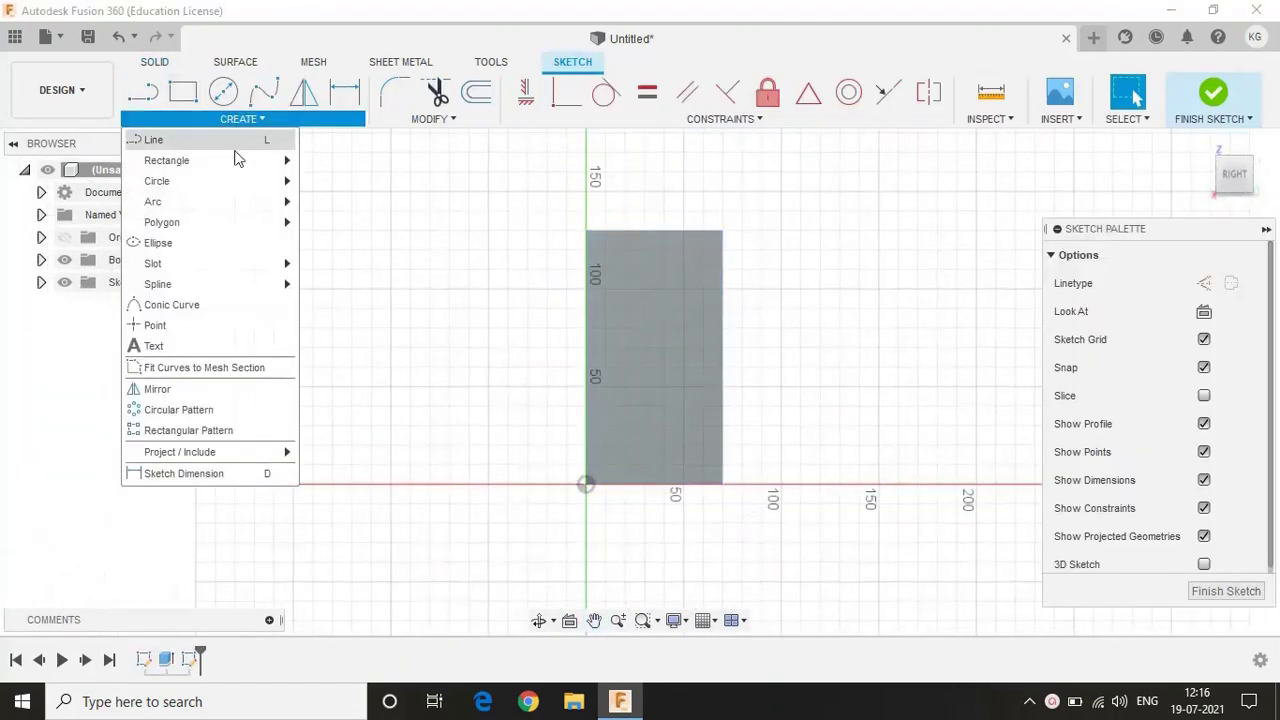
{"action": "left_click", "coordinate": [360, 150]}
{"action": "left_click", "coordinate": [606, 348]}
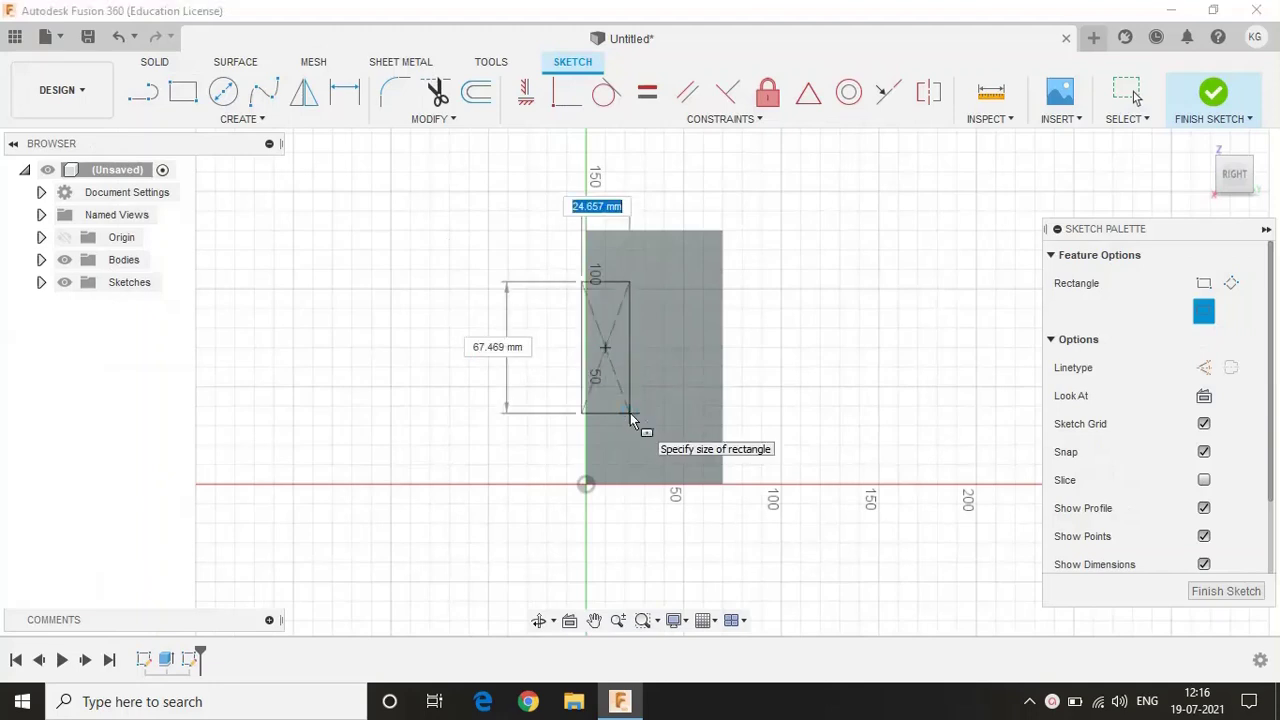
{"action": "type", "text": "5"}
{"action": "key", "text": "Tab"}
{"action": "type", "text": "100"}
{"action": "key", "text": "Return"}
Add the second and third 5 × 100 mm groove rectangles beside the first
{"action": "left_click", "coordinate": [654, 348]}
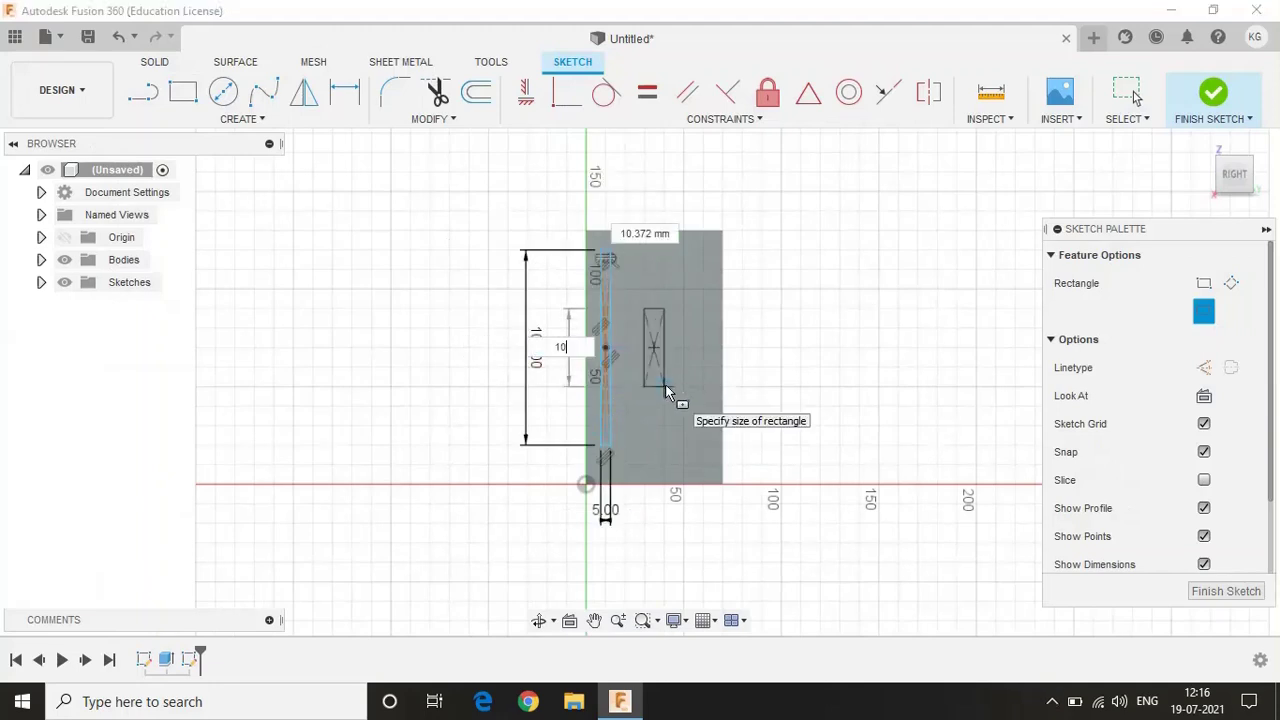
{"action": "type", "text": "5"}
{"action": "key", "text": "Tab"}
{"action": "type", "text": "100"}
{"action": "key", "text": "Return"}
{"action": "left_click", "coordinate": [703, 348]}
{"action": "type", "text": "5"}
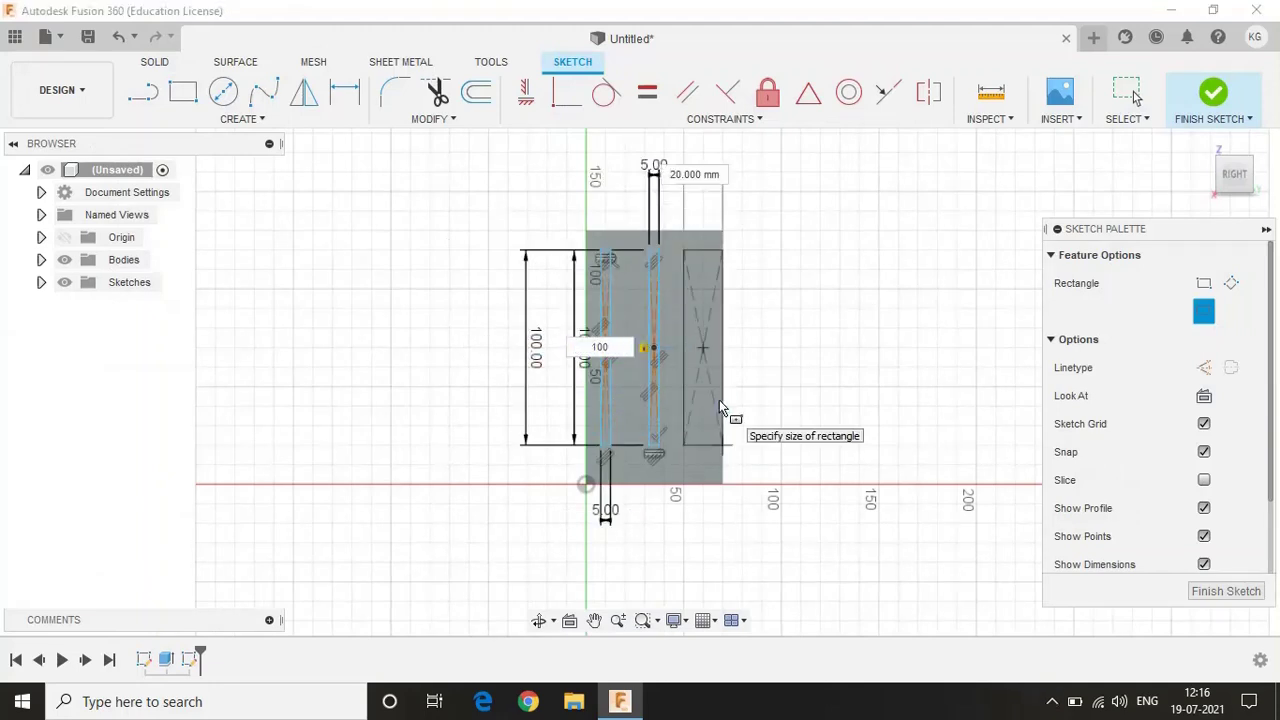
{"action": "key", "text": "Tab"}
{"action": "type", "text": "100"}
{"action": "key", "text": "Return"}
Extrude-cut the three groove profiles into the panel face
{"action": "key", "text": "e"}
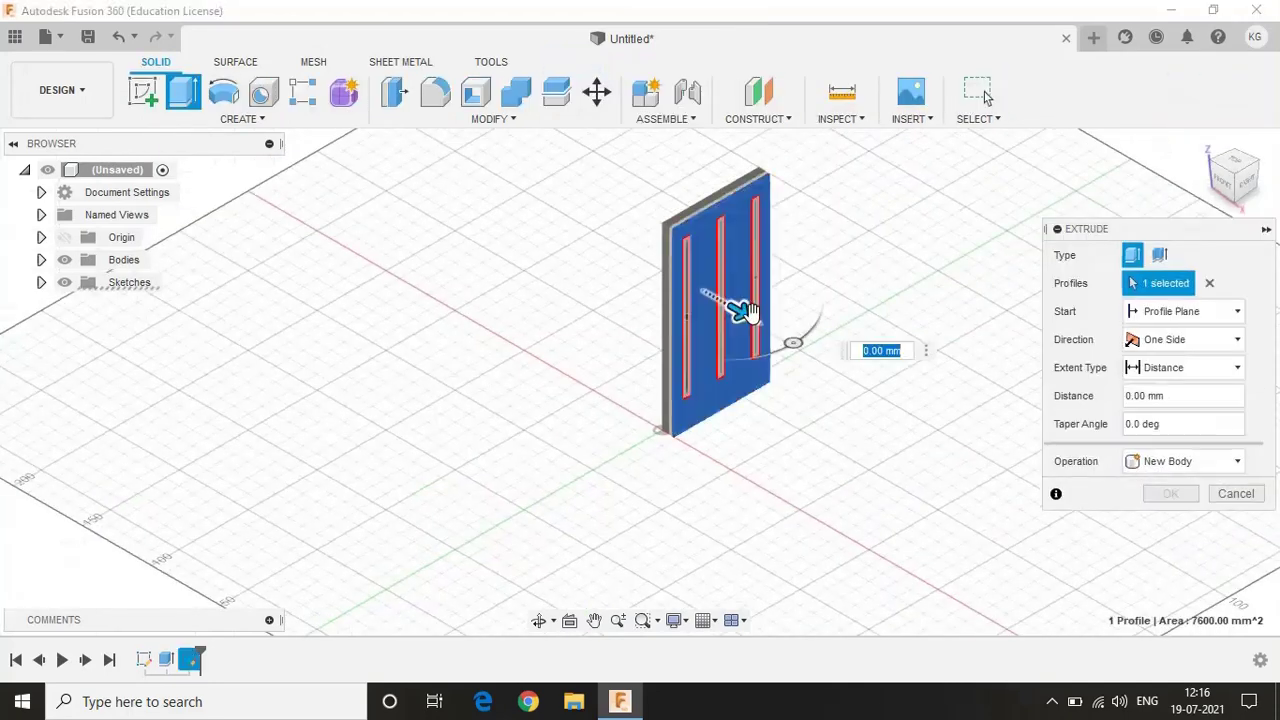
{"action": "left_click_drag", "start_coordinate": [740, 306], "coordinate": [711, 280]}
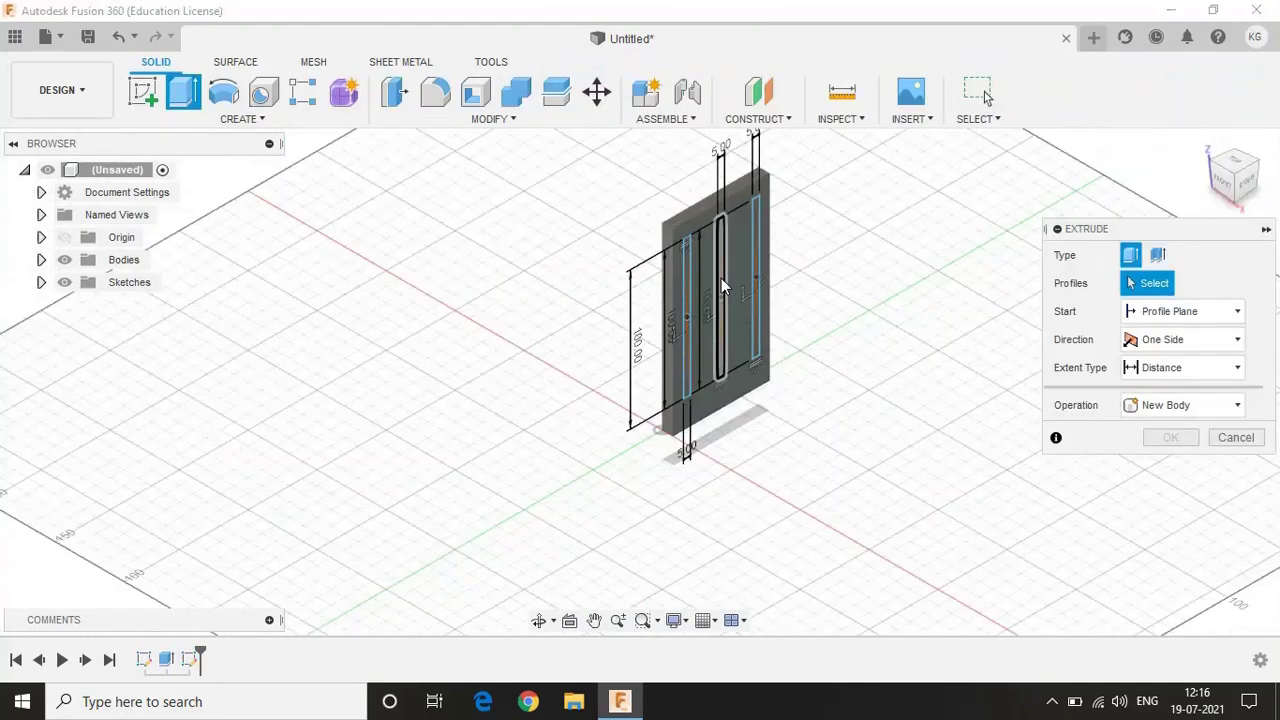
{"action": "key", "text": "Return"}
Sketch a 70 × 50 mm centre rectangle on the ground plane for the seat
{"action": "left_click", "coordinate": [143, 91]}
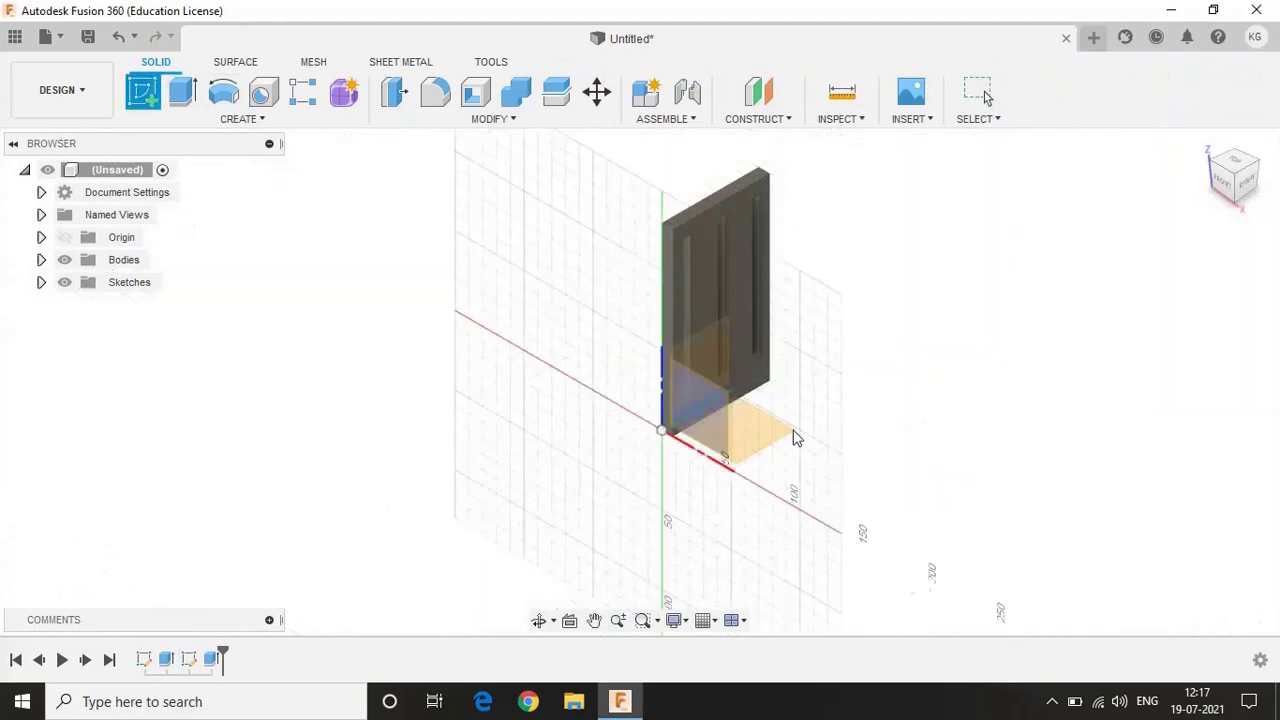
{"action": "left_click", "coordinate": [794, 434]}
{"action": "left_click", "coordinate": [1272, 160]}
{"action": "left_click", "coordinate": [238, 118]}
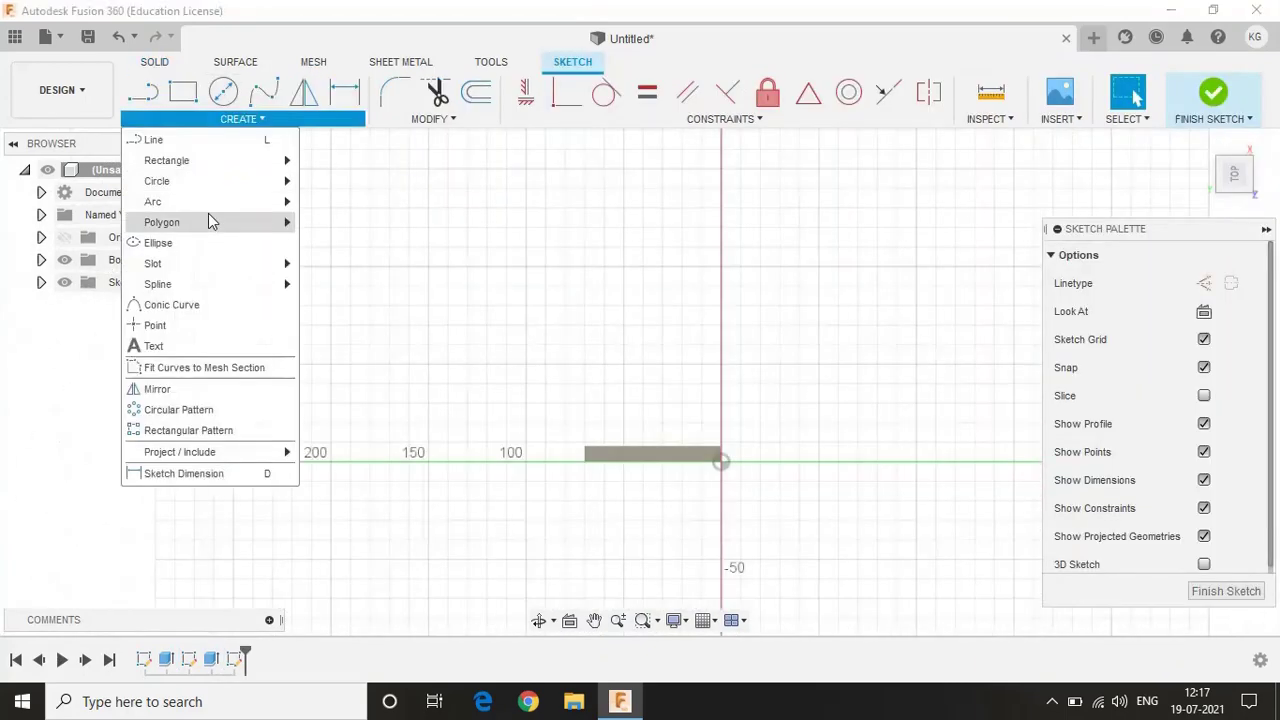
{"action": "left_click", "coordinate": [330, 157]}
{"action": "scroll", "coordinate": [594, 301], "scroll_direction": "up", "scroll_amount": 3}
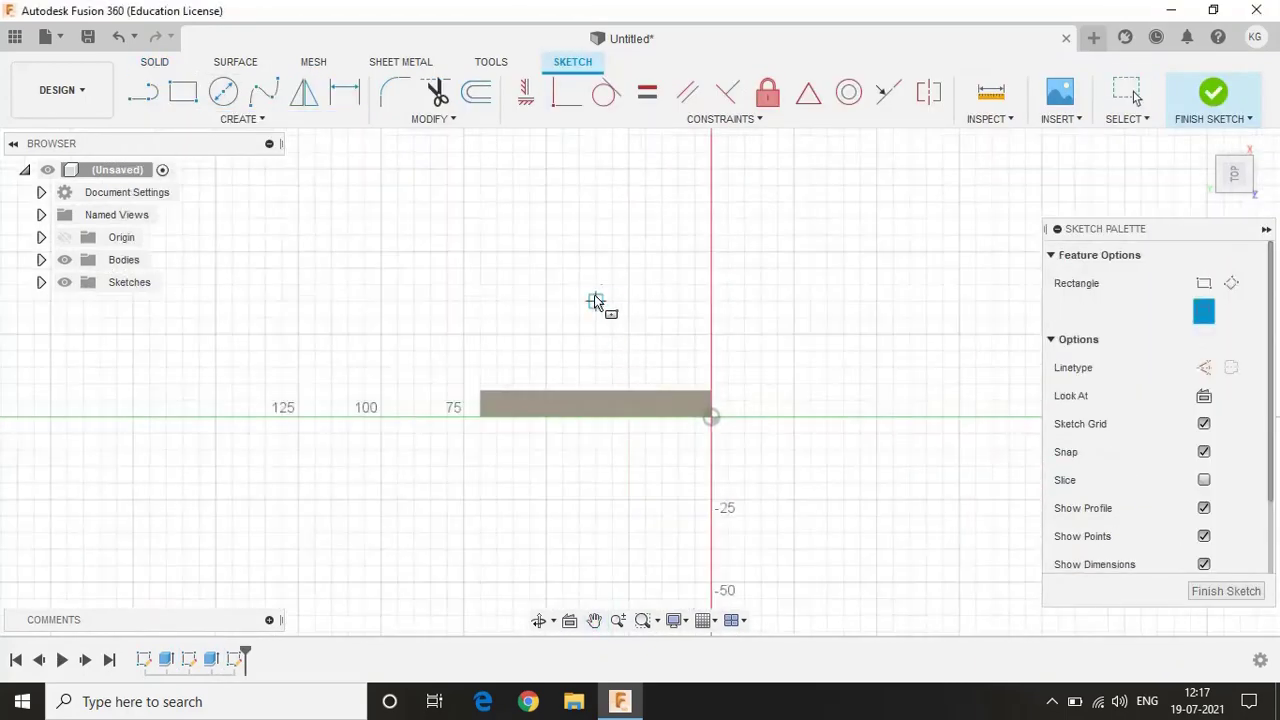
{"action": "left_click", "coordinate": [595, 285]}
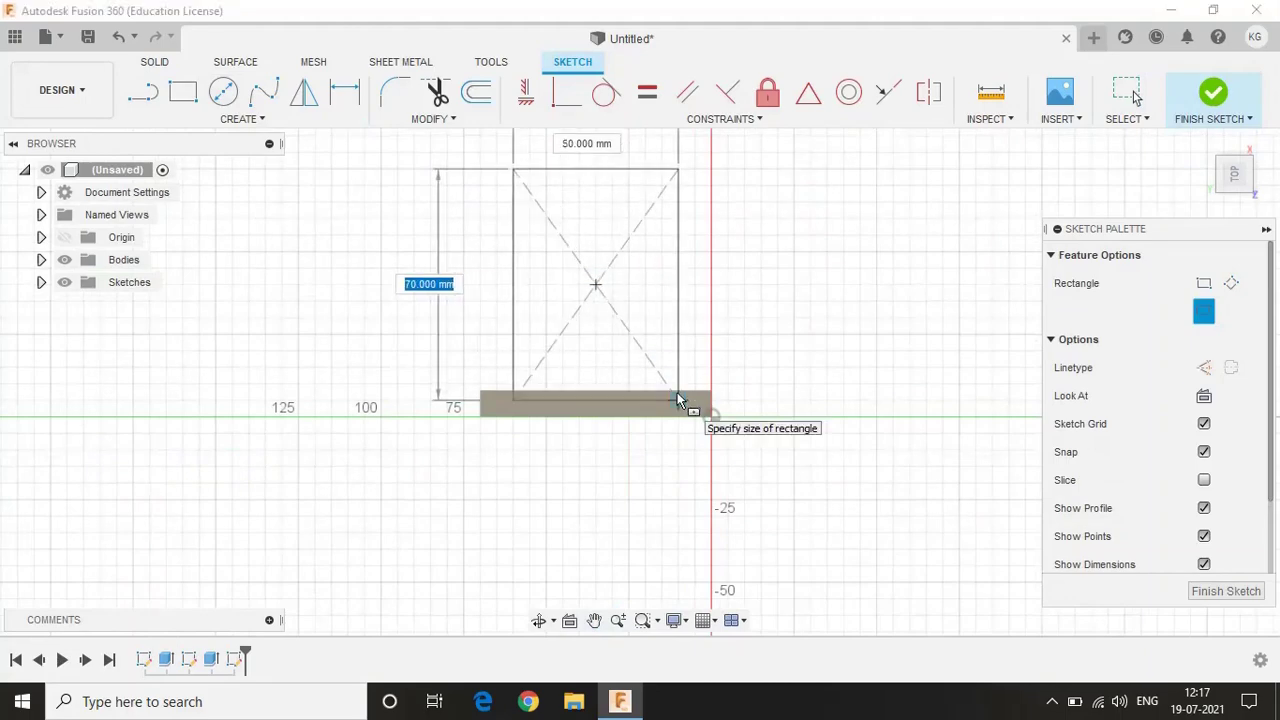
{"action": "key", "text": "Return"}
Move the seat rectangle up 50 mm
{"action": "left_click", "coordinate": [433, 118]}
{"action": "left_click", "coordinate": [460, 160]}
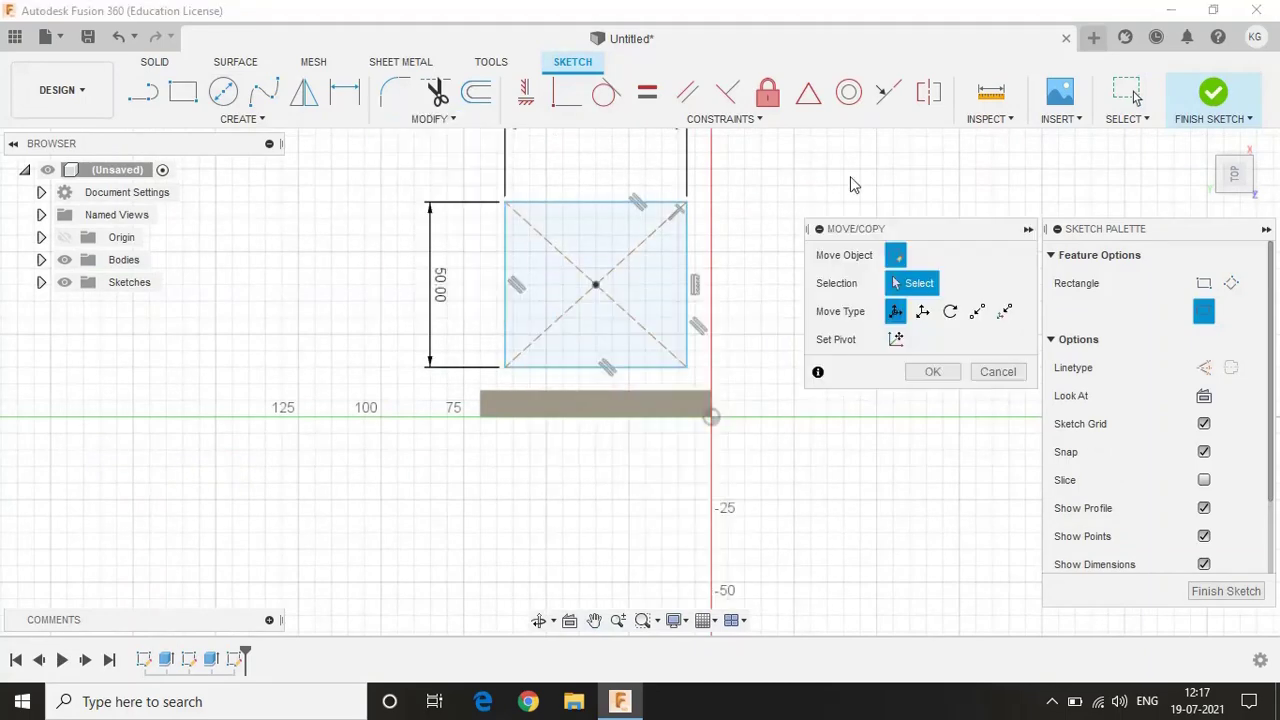
{"action": "middle_click_drag", "start_coordinate": [560, 300], "coordinate": [520, 320], "text": "shift"}
{"action": "left_click", "coordinate": [738, 381]}
{"action": "type", "text": "5"}
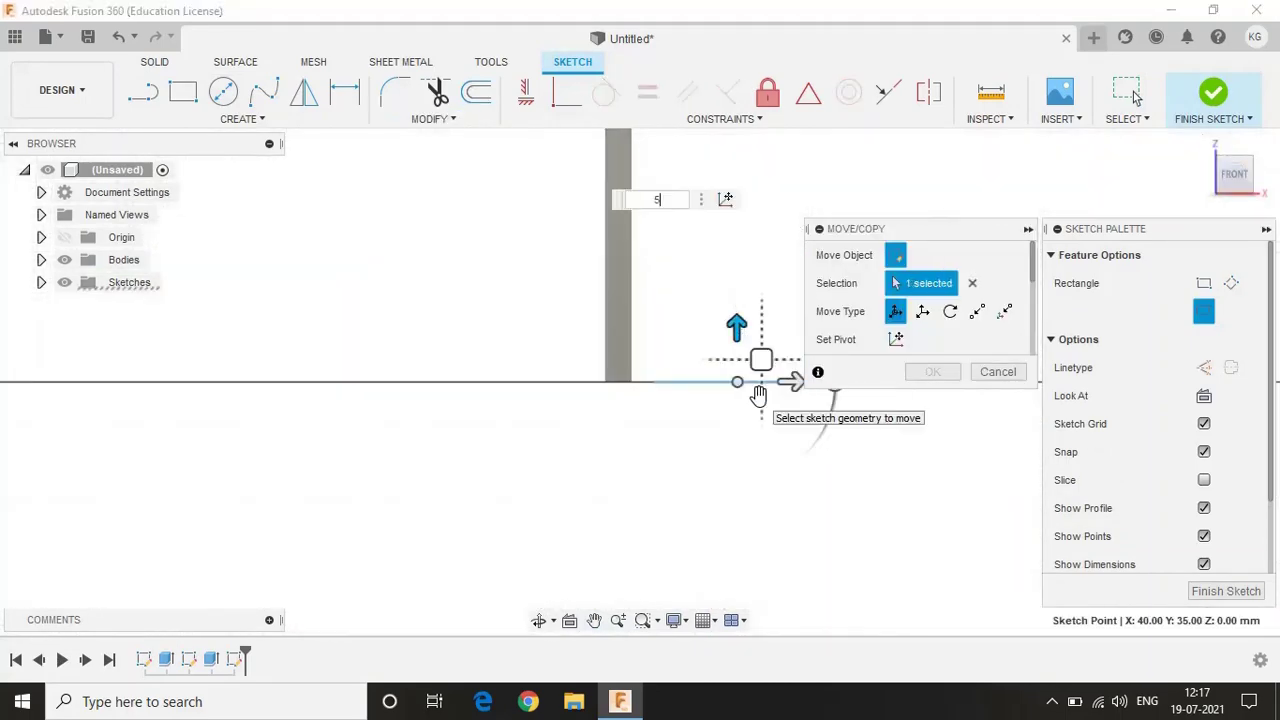
{"action": "type", "text": "0"}
{"action": "type", "text": "-5"}
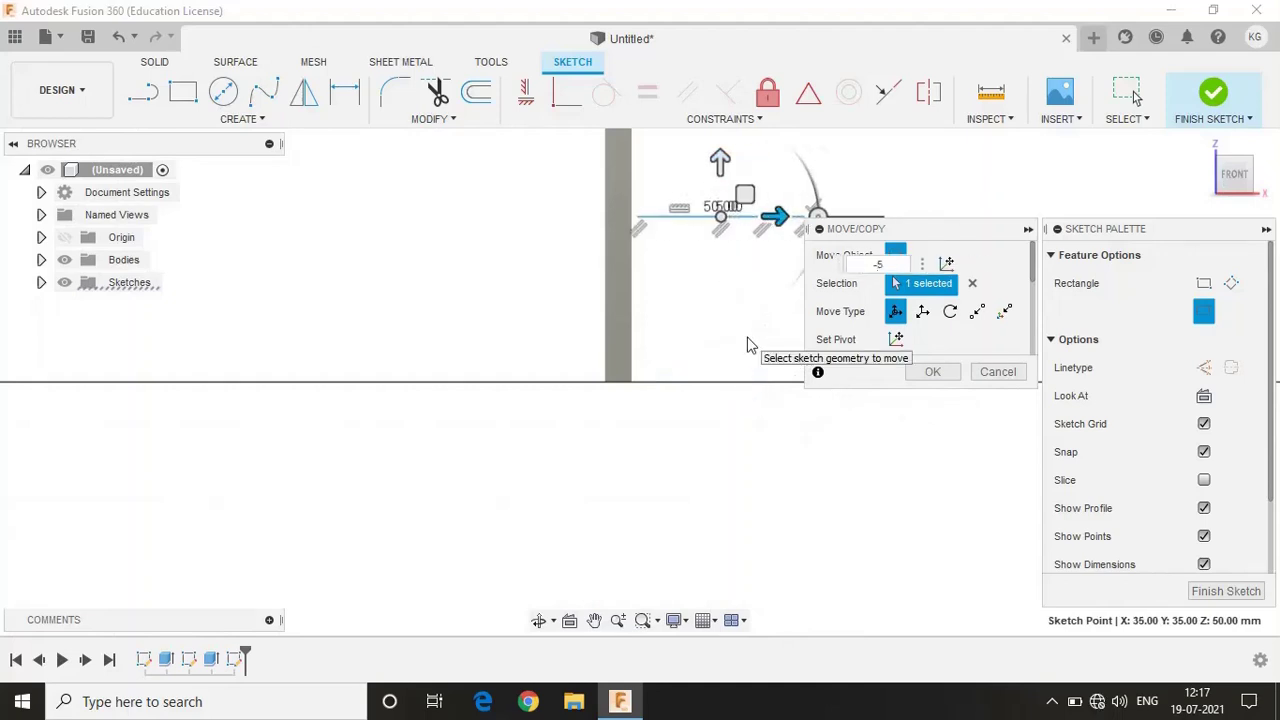
{"action": "left_click", "coordinate": [851, 226]}
{"action": "left_click", "coordinate": [932, 372]}
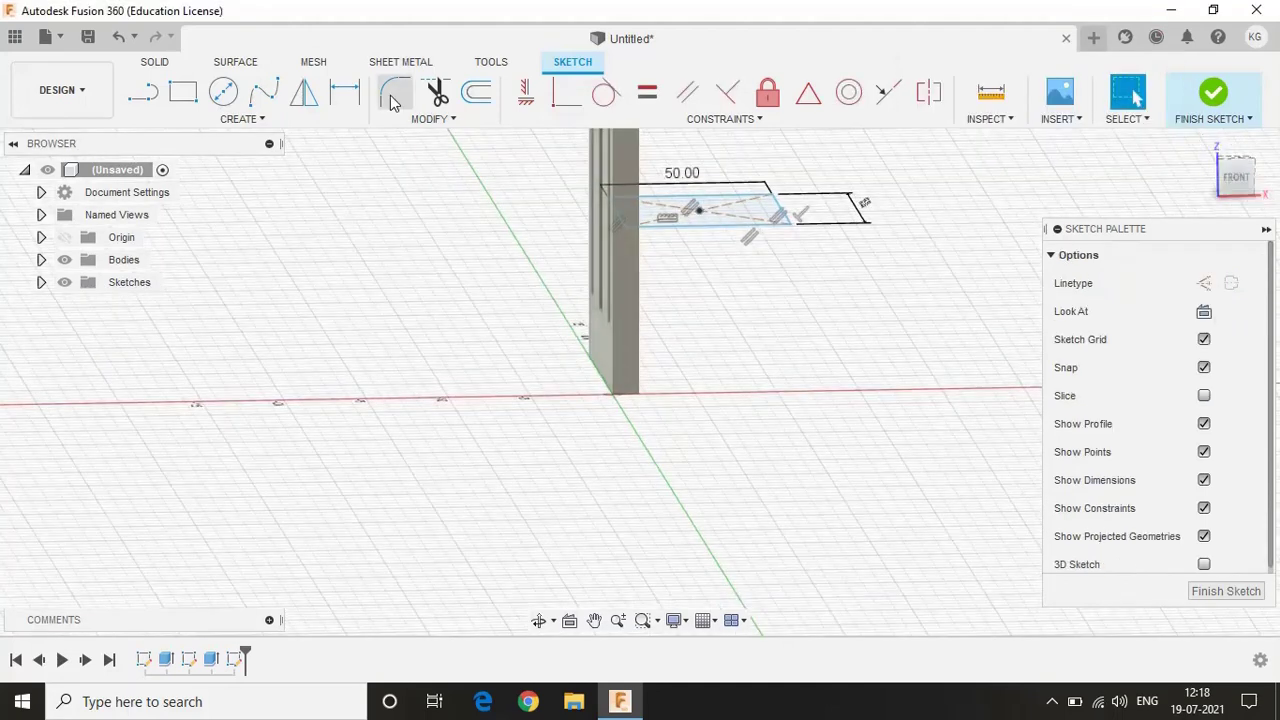
Extrude the raised rectangle 4 mm into a seat plate
{"action": "left_click", "coordinate": [155, 62]}
{"action": "left_click", "coordinate": [181, 92]}
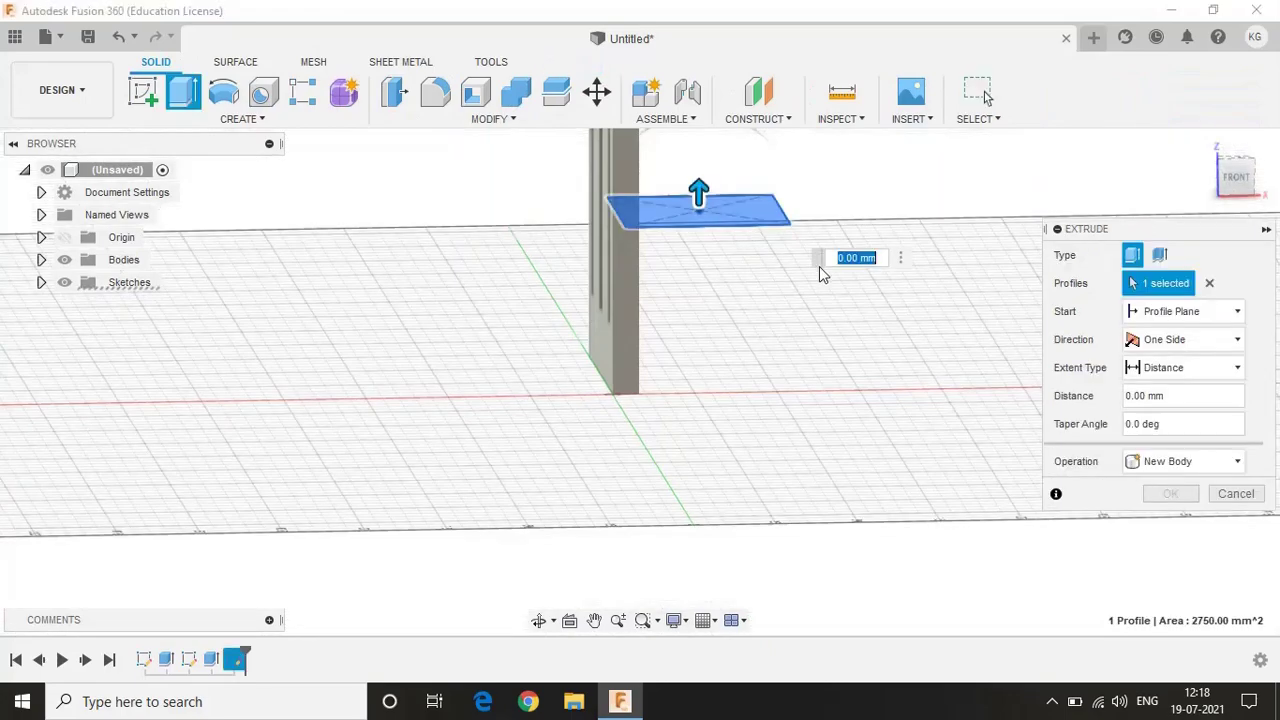
{"action": "type", "text": "4"}
{"action": "key", "text": "Return"}
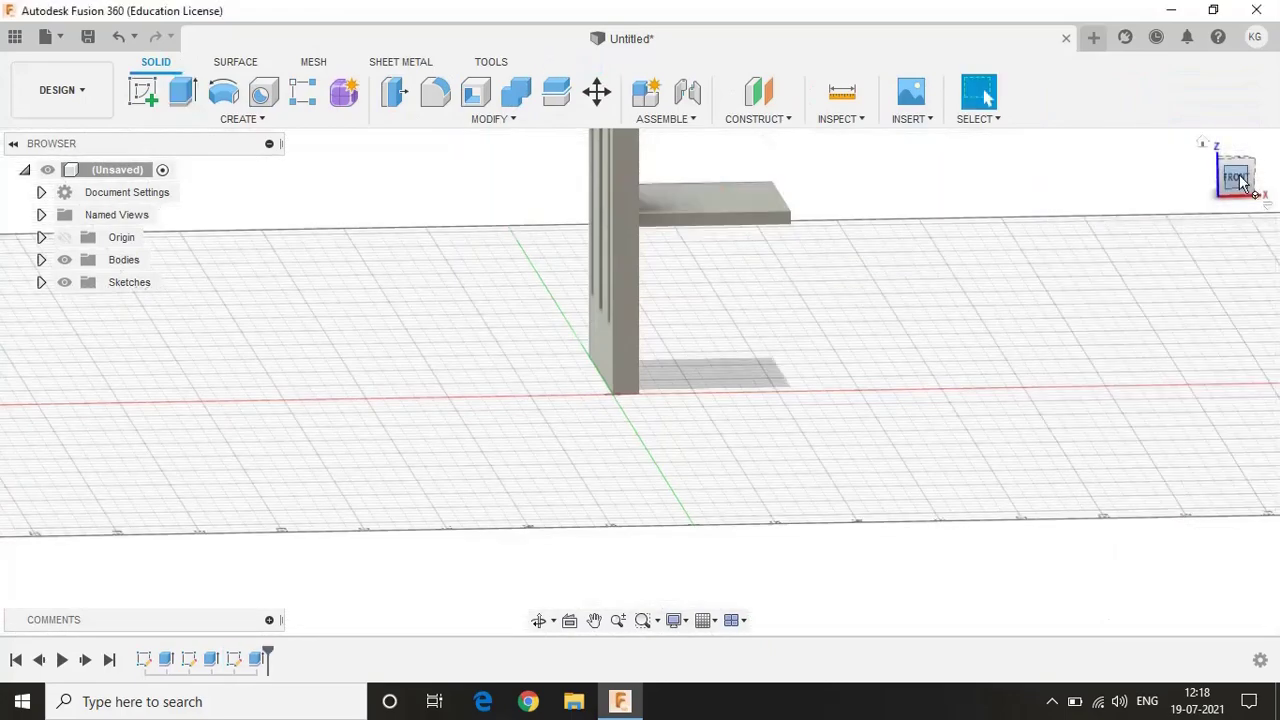
Sketch a 60 × 50 mm rectangle on the seat plate's face
{"action": "left_click", "coordinate": [1237, 170]}
{"action": "left_click", "coordinate": [700, 340]}
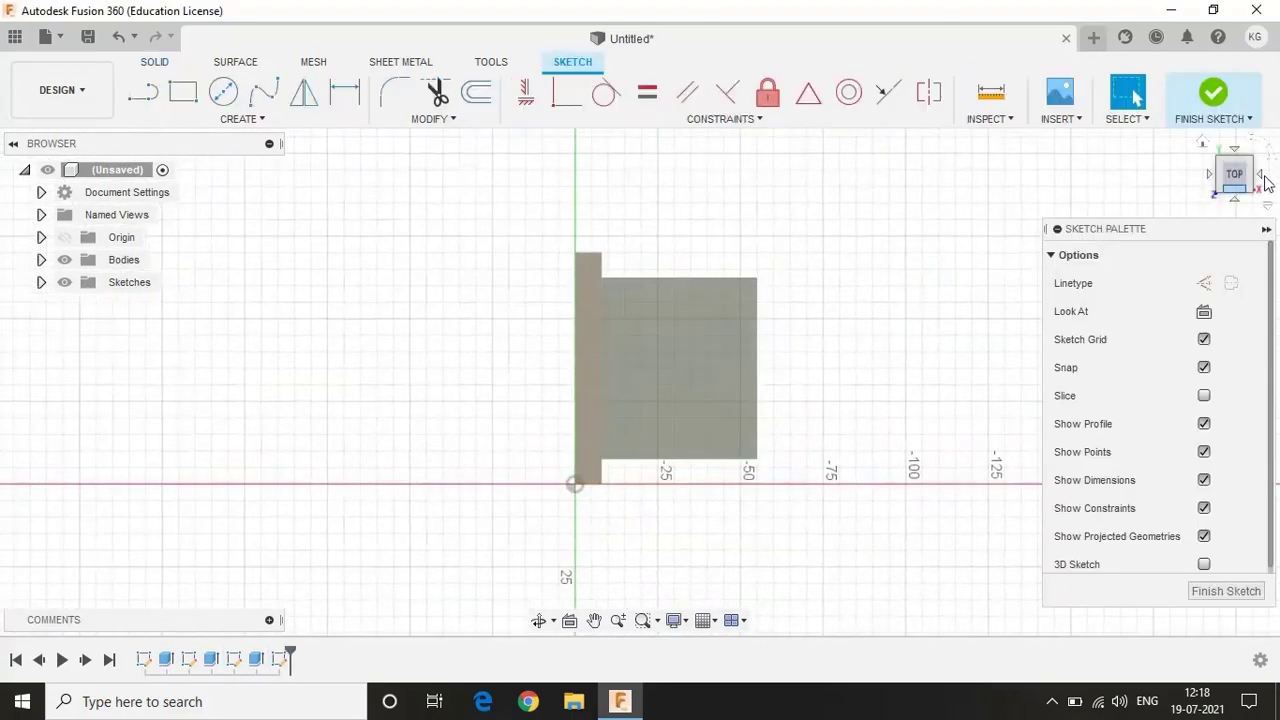
{"action": "left_click", "coordinate": [225, 120]}
{"action": "left_click", "coordinate": [340, 160]}
{"action": "type", "text": "60"}
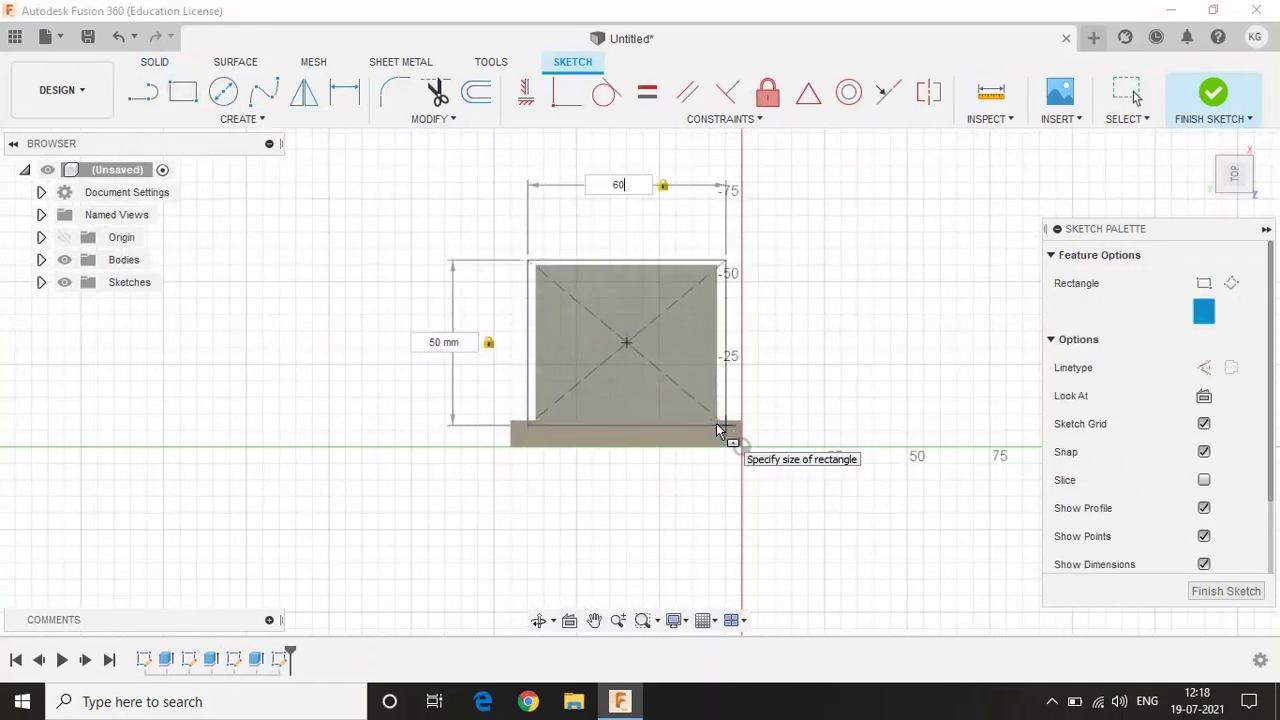
{"action": "key", "text": "Return"}
Extrude the 60 × 50 rectangle 6 mm, joined to the seat
{"action": "key", "text": "e"}
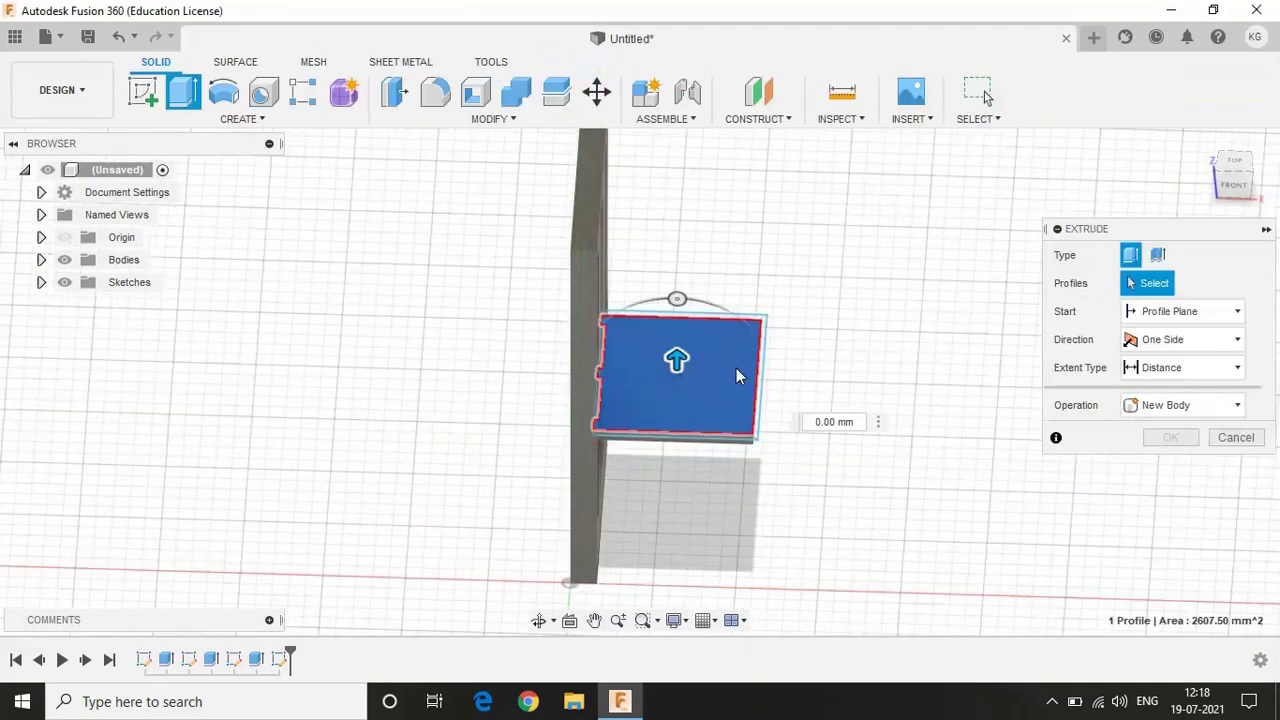
{"action": "left_click", "coordinate": [736, 376]}
{"action": "type", "text": "6"}
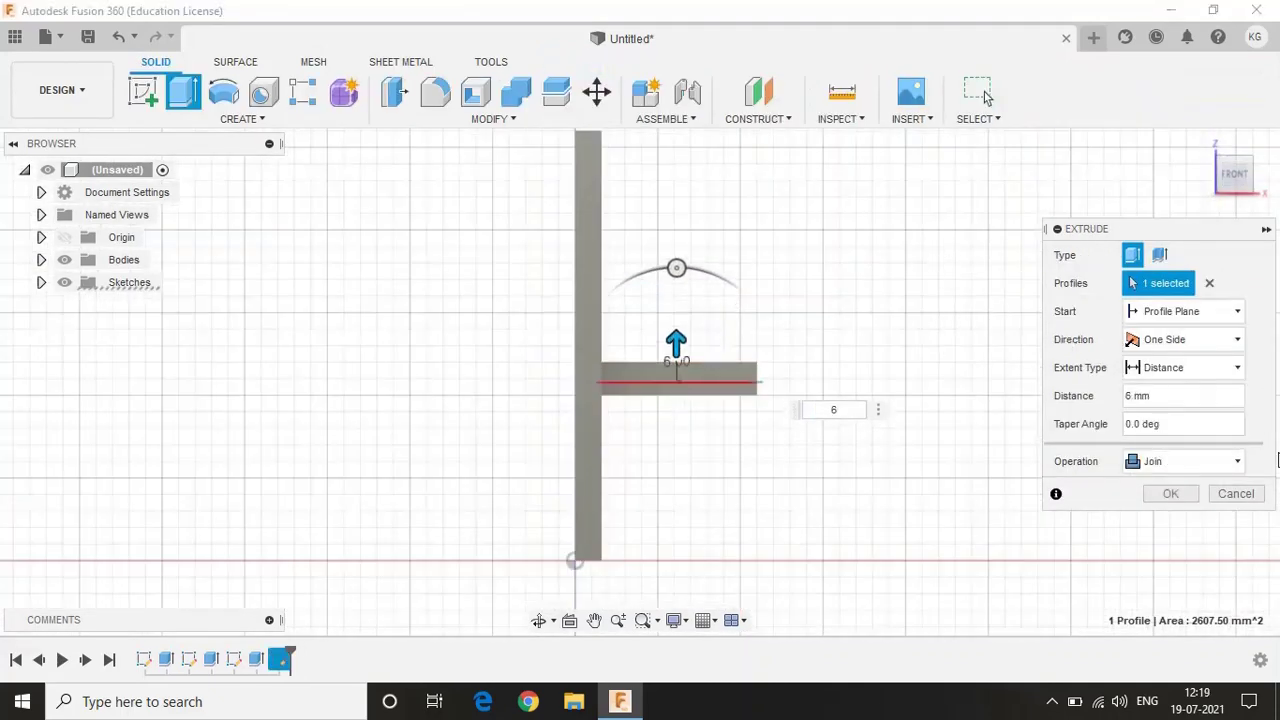
{"action": "left_click", "coordinate": [1200, 461]}
{"action": "left_click", "coordinate": [1165, 543]}
{"action": "left_click", "coordinate": [1170, 493]}
{"action": "left_click", "coordinate": [1214, 148]}
Fillet the seat's edges with a 3 mm radius
{"action": "key", "text": "f"}
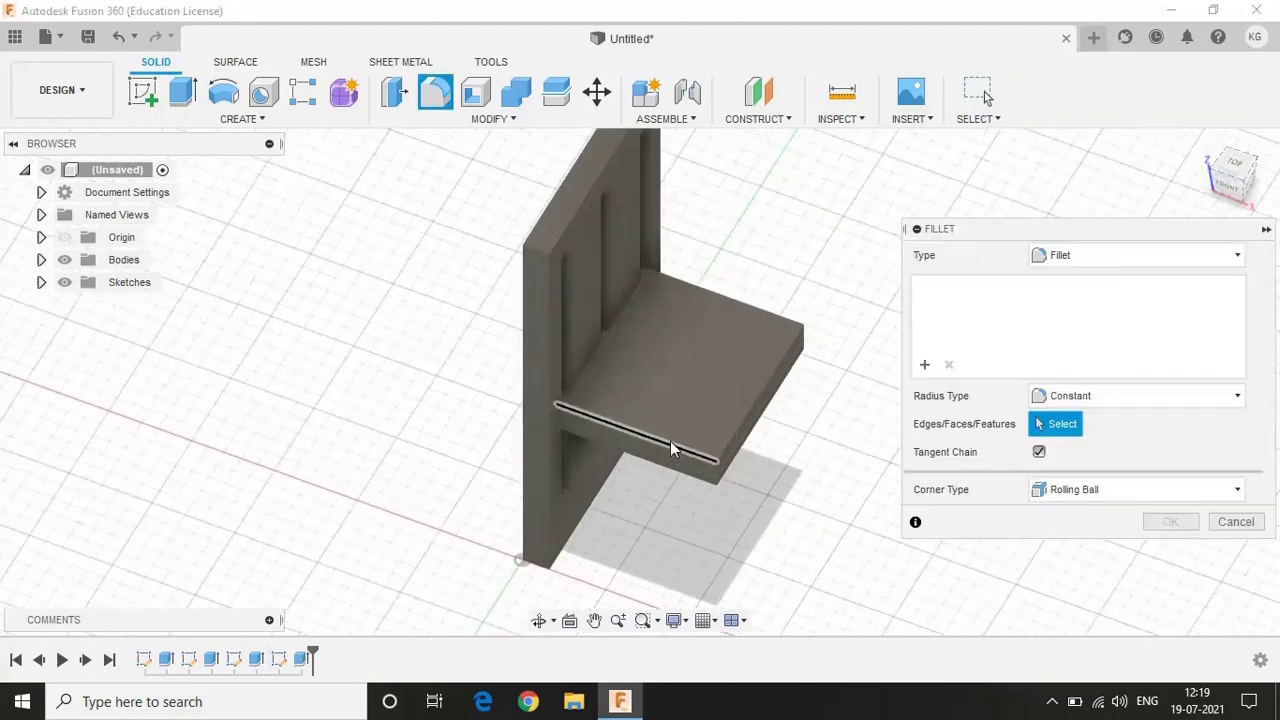
{"action": "left_click", "coordinate": [670, 448]}
{"action": "scroll", "coordinate": [670, 448], "scroll_direction": "up", "scroll_amount": 3}
{"action": "left_click", "coordinate": [806, 449]}
{"action": "middle_click_drag", "start_coordinate": [806, 449], "coordinate": [646, 294]}
{"action": "type", "text": "3"}
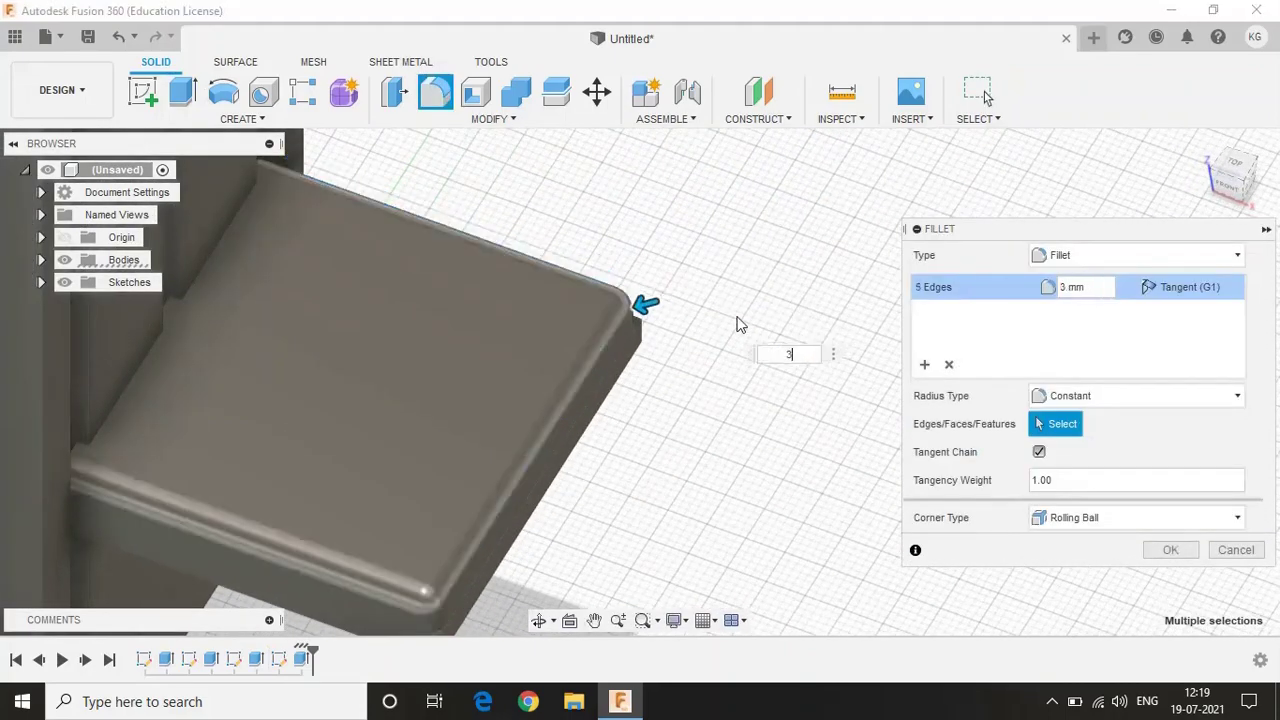
{"action": "key", "text": "Return"}
{"action": "scroll", "coordinate": [928, 434], "scroll_direction": "down", "scroll_amount": 2}
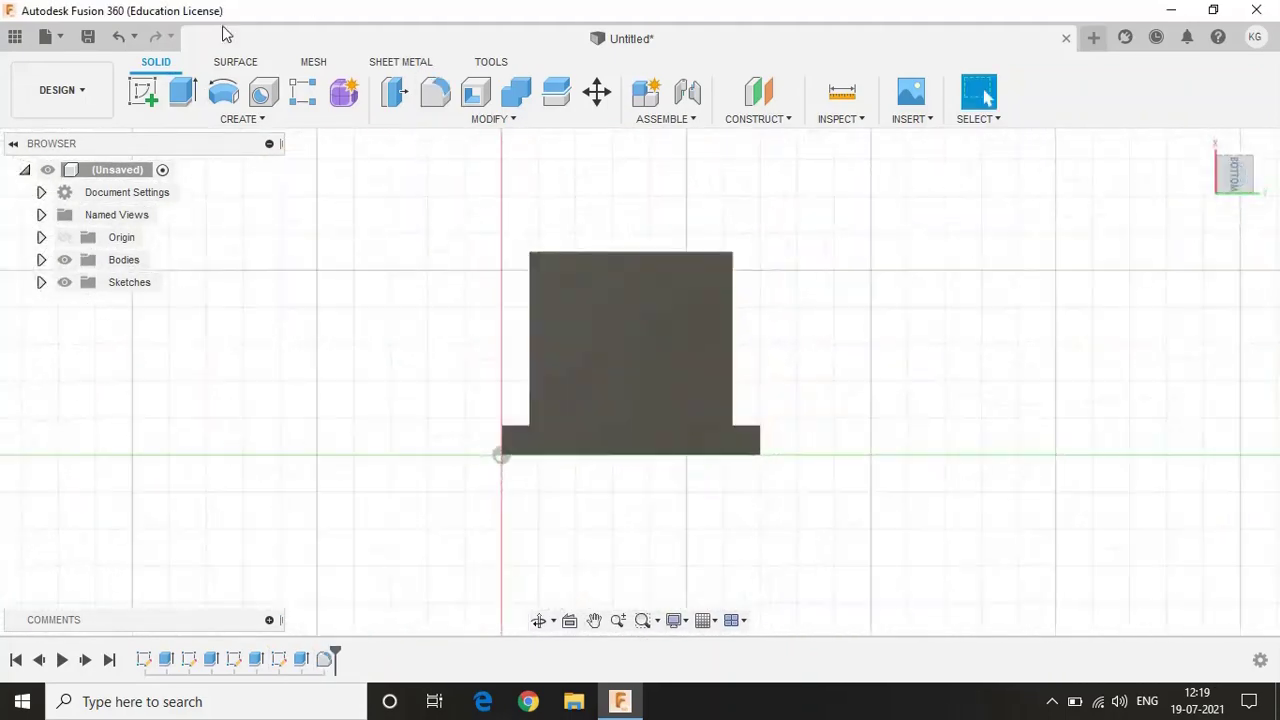
Draw 10 mm leg circles on the seat's underside
{"action": "key", "text": "c"}
{"action": "left_click", "coordinate": [579, 349]}
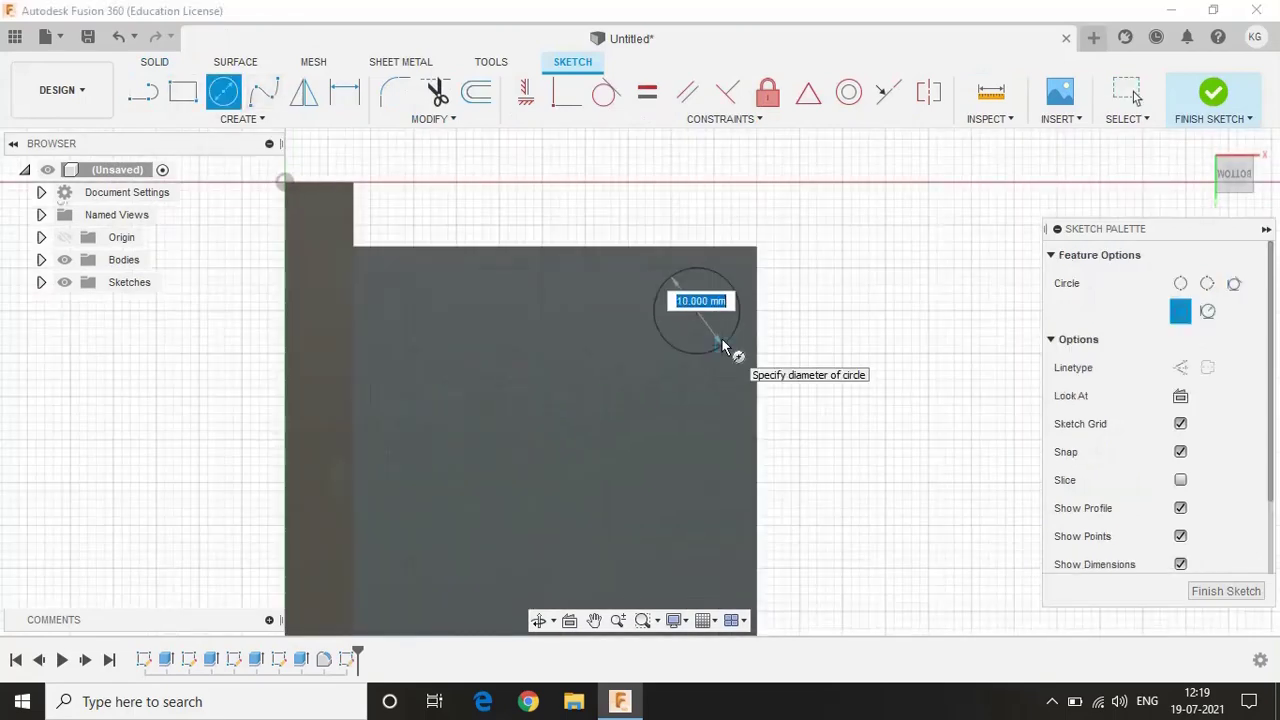
{"action": "left_click", "coordinate": [723, 345]}
{"action": "scroll", "coordinate": [697, 389], "scroll_direction": "down", "scroll_amount": 3}
{"action": "key", "text": "Return"}
{"action": "mouse_move", "coordinate": [716, 549]}
{"action": "middle_mouse_down", "text": "shift"}
{"action": "mouse_move", "coordinate": [1237, 223]}
{"action": "mouse_move", "coordinate": [1060, 200]}
{"action": "middle_mouse_up", "text": "shift"}
Extrude the leg circles 50 mm downward
{"action": "key", "text": "e"}
{"action": "left_click", "coordinate": [700, 420]}
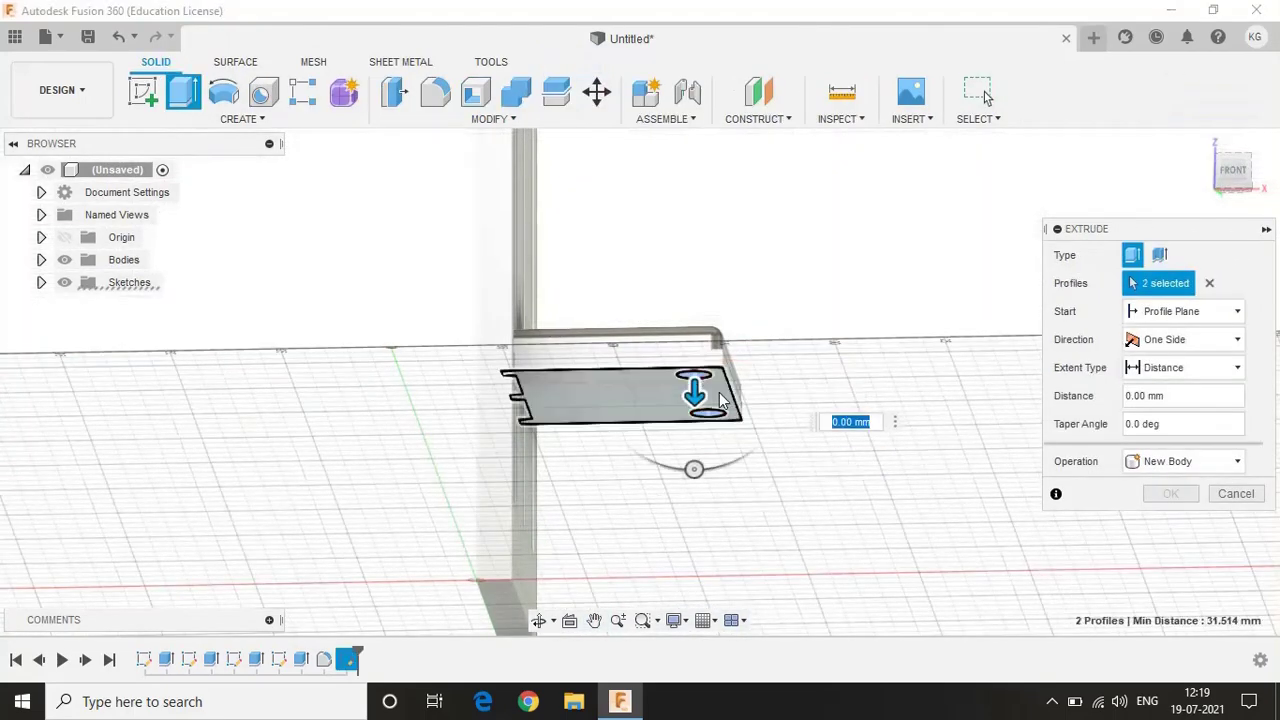
{"action": "type", "text": "50"}
{"action": "left_click", "coordinate": [1168, 491]}
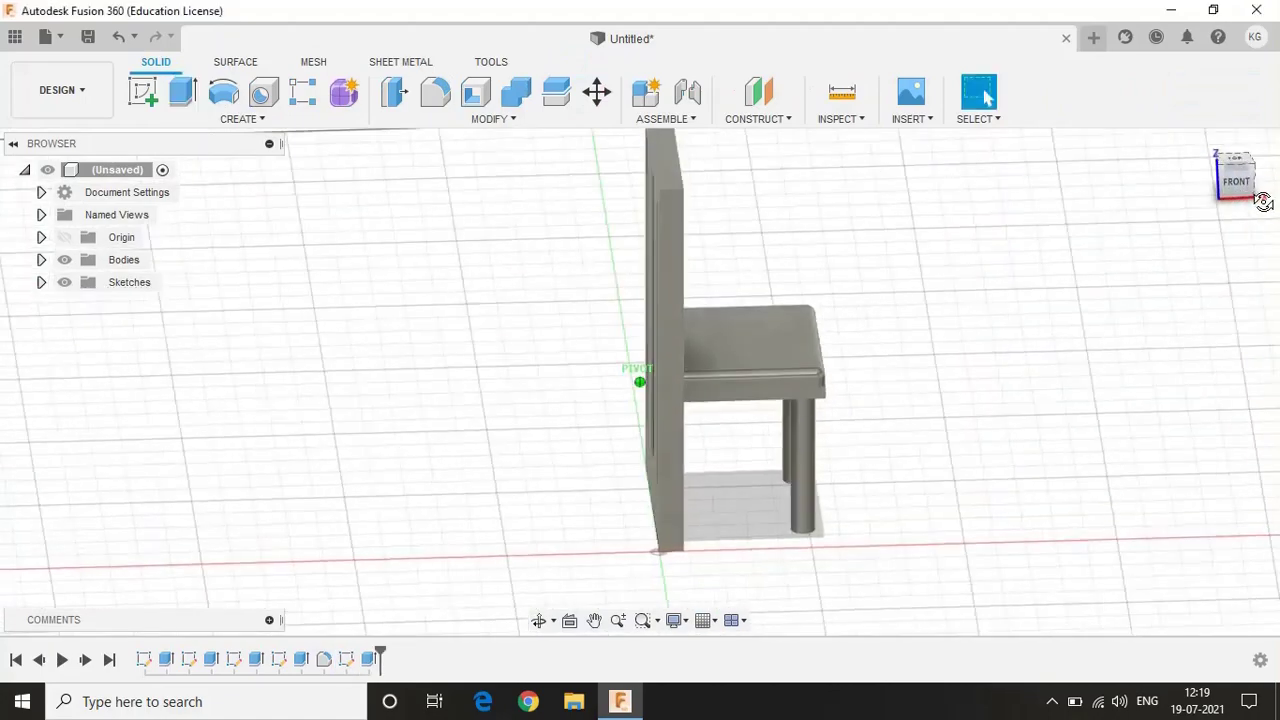
{"action": "middle_click_drag", "start_coordinate": [640, 372], "coordinate": [300, 360], "text": "shift"}
Sketch a 400 × 200 mm centre rectangle on the ground plane
{"action": "left_click", "coordinate": [143, 91]}
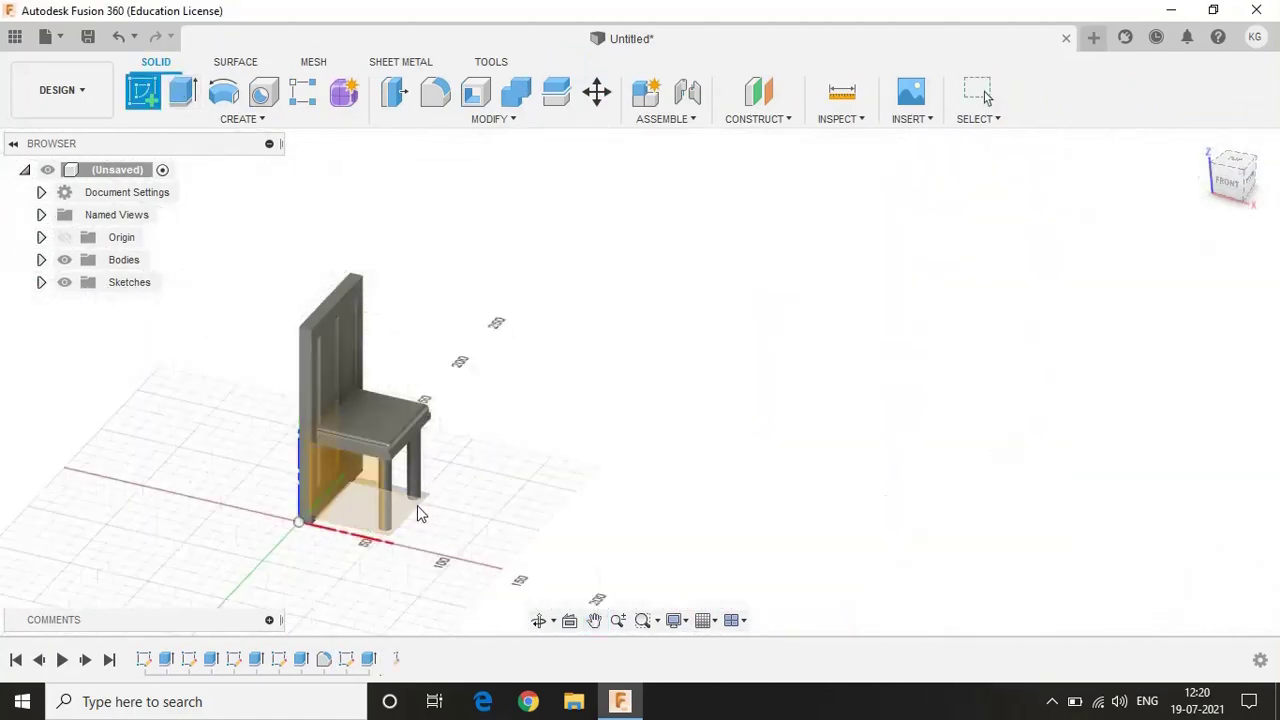
{"action": "left_click", "coordinate": [417, 505]}
{"action": "left_click", "coordinate": [238, 118]}
{"action": "left_click", "coordinate": [360, 160]}
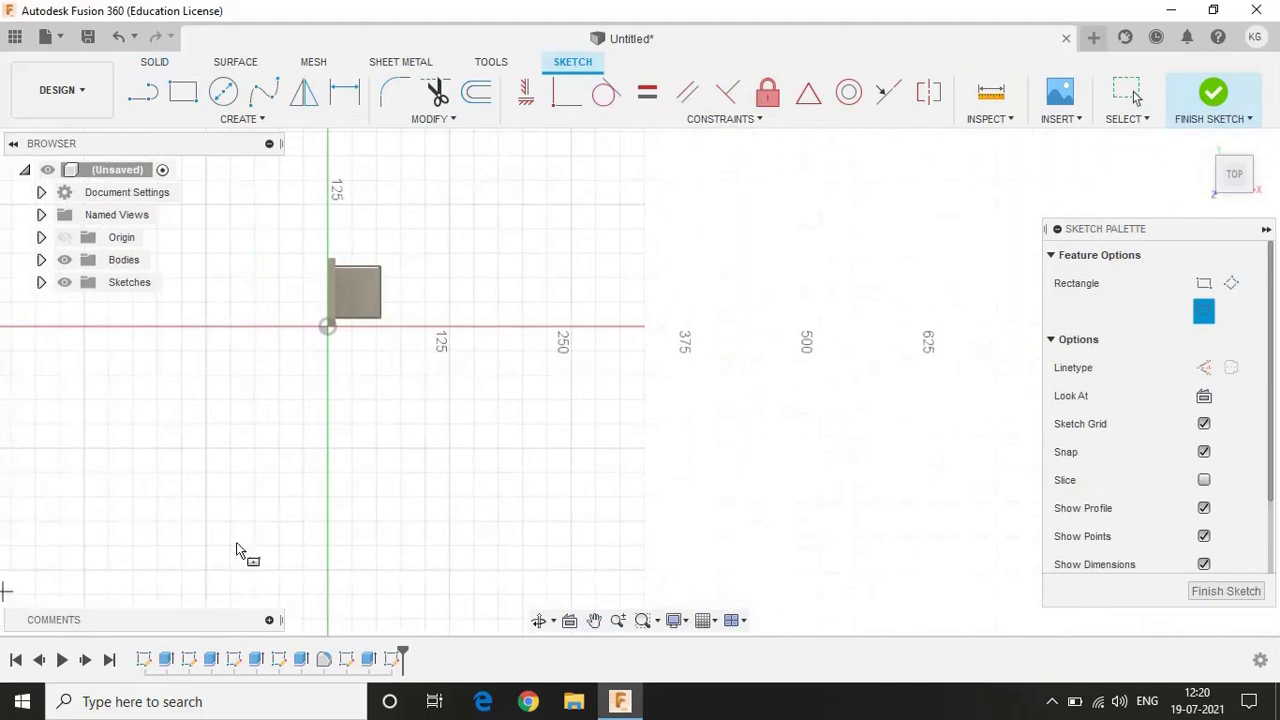
{"action": "left_click", "coordinate": [645, 290]}
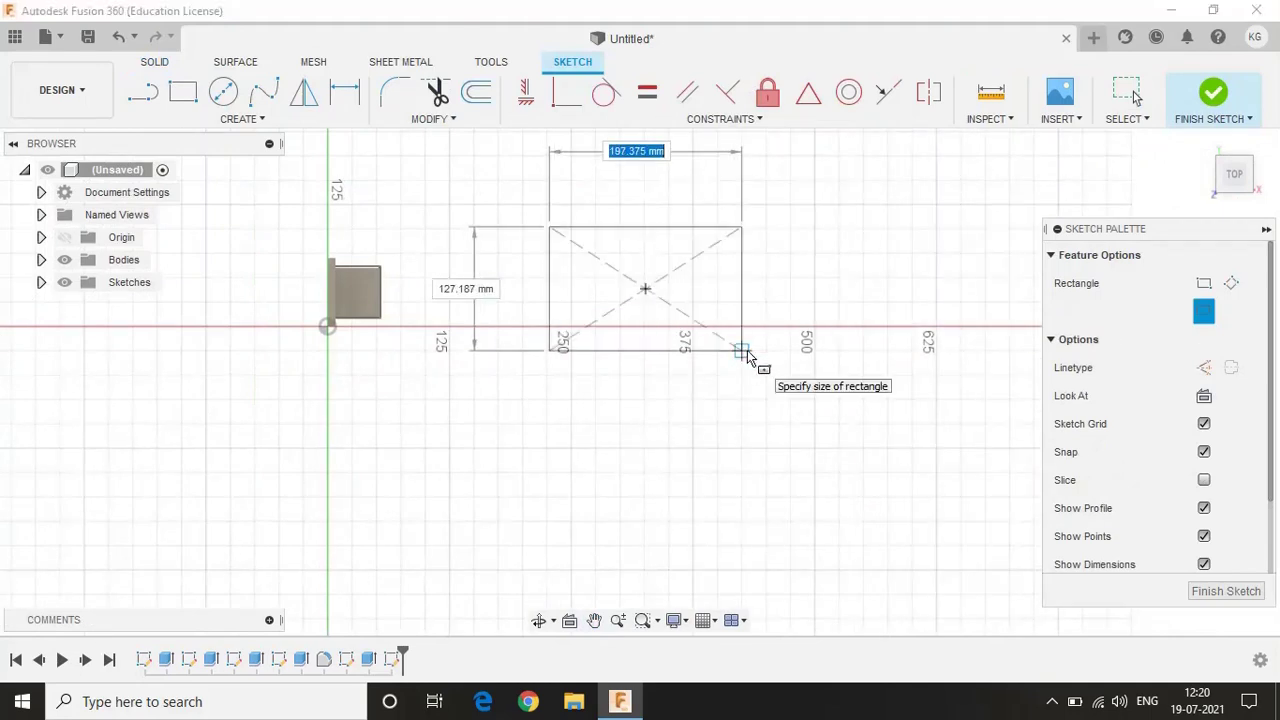
{"action": "type", "text": "400"}
{"action": "key", "text": "Tab"}
{"action": "type", "text": "200"}
{"action": "key", "text": "Return"}
{"action": "key", "text": "Escape"}
{"action": "middle_click_drag", "start_coordinate": [1050, 228], "coordinate": [643, 380], "text": "shift"}
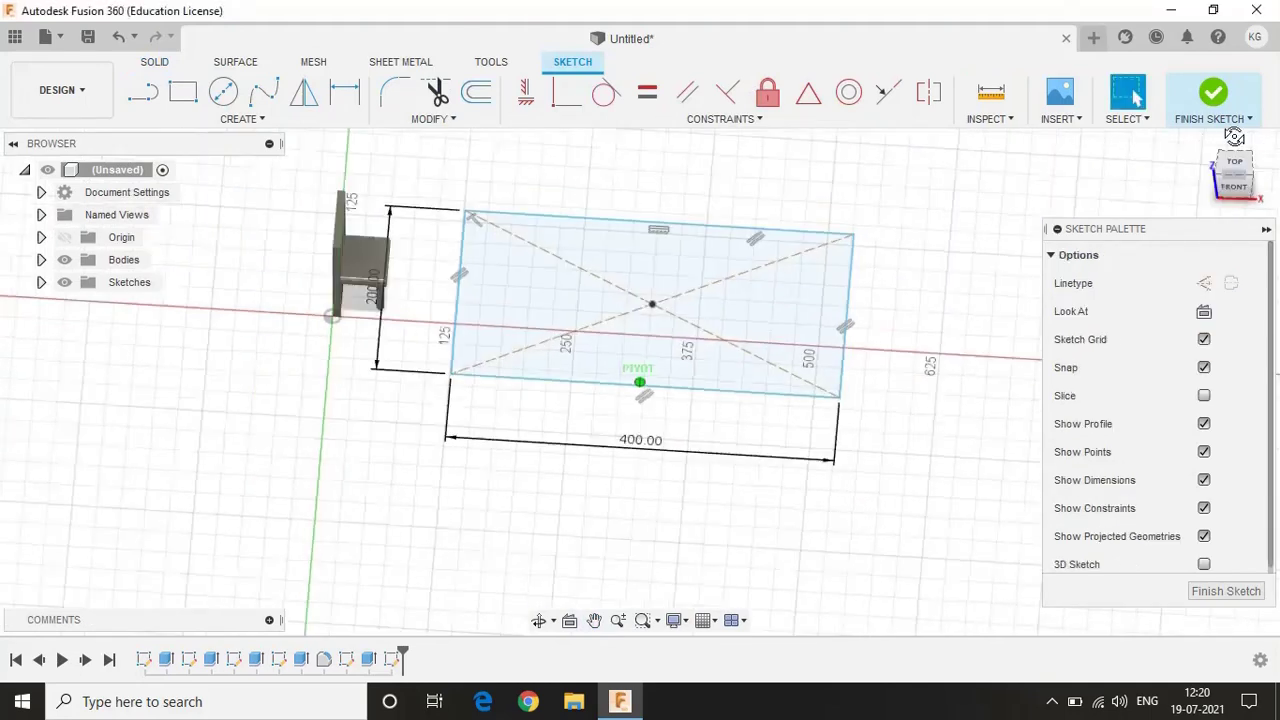
Extrude the rectangle into a 15 mm thick slab
{"action": "left_click", "coordinate": [155, 61]}
{"action": "key", "text": "e"}
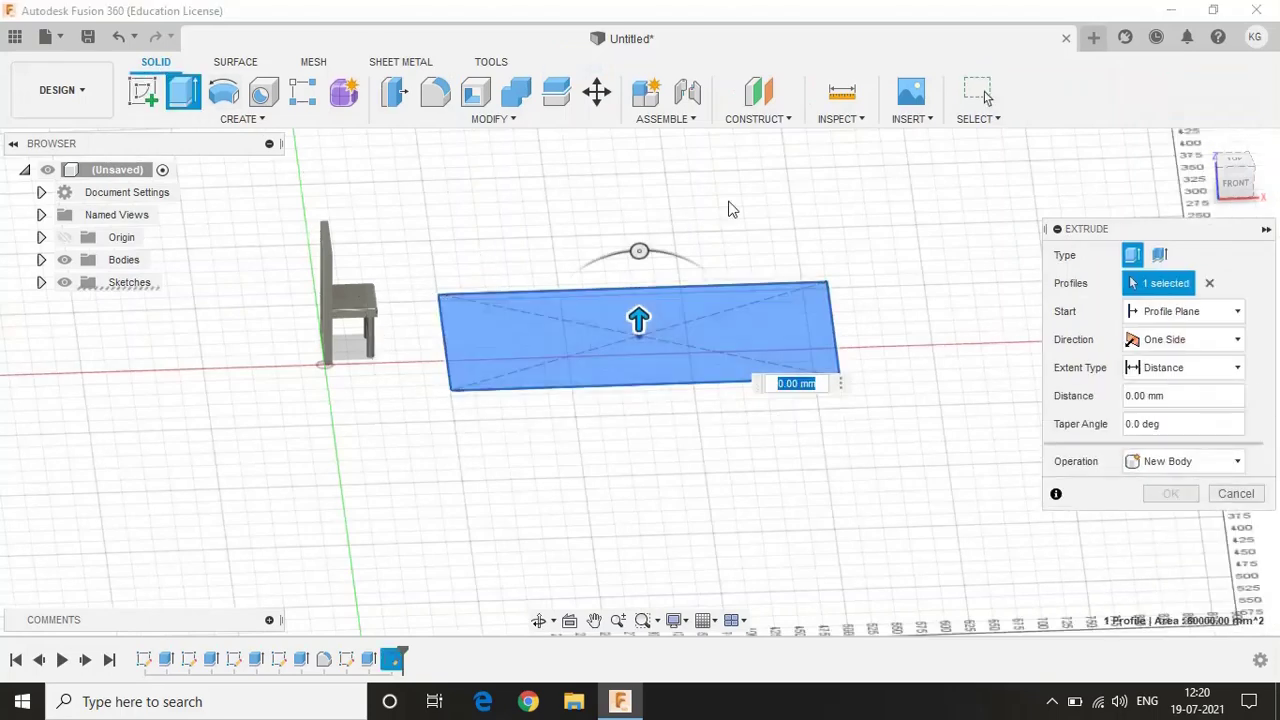
{"action": "key", "text": "Return"}
Lift the slab 70 mm off the ground with Move
{"action": "key", "text": "m"}
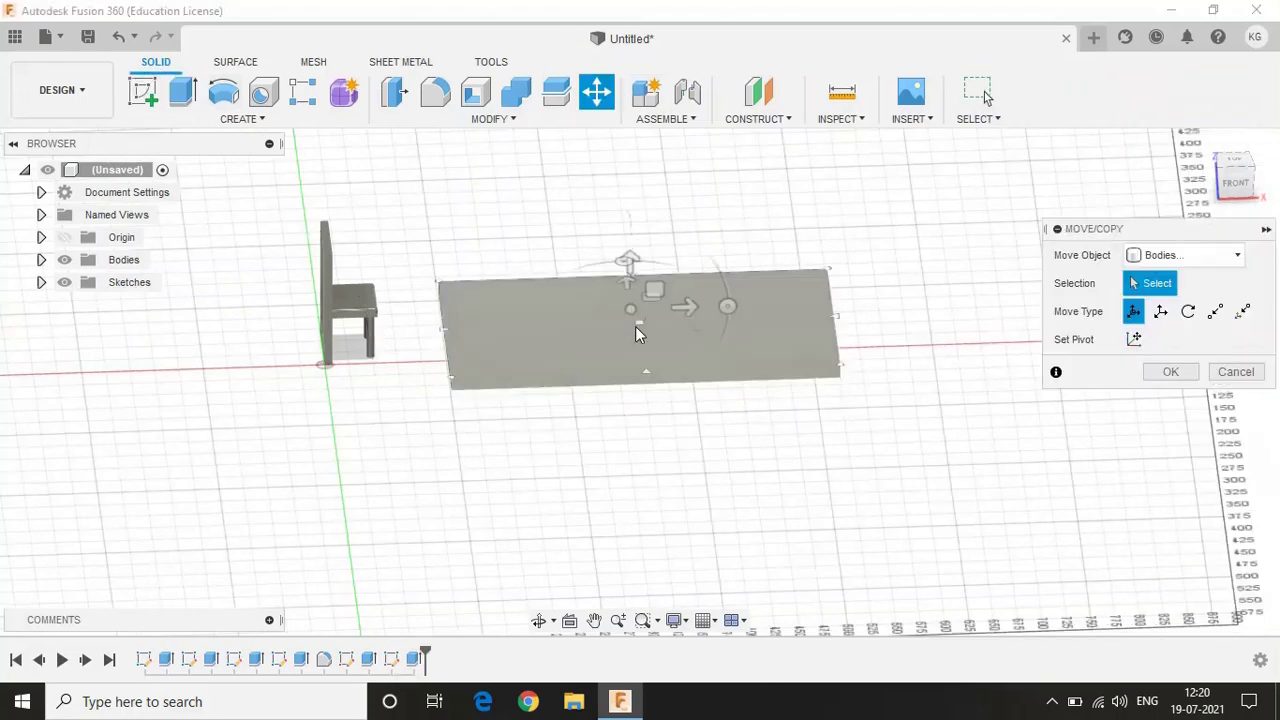
{"action": "left_click", "coordinate": [635, 326]}
{"action": "left_click", "coordinate": [1236, 182]}
{"action": "type", "text": "60"}
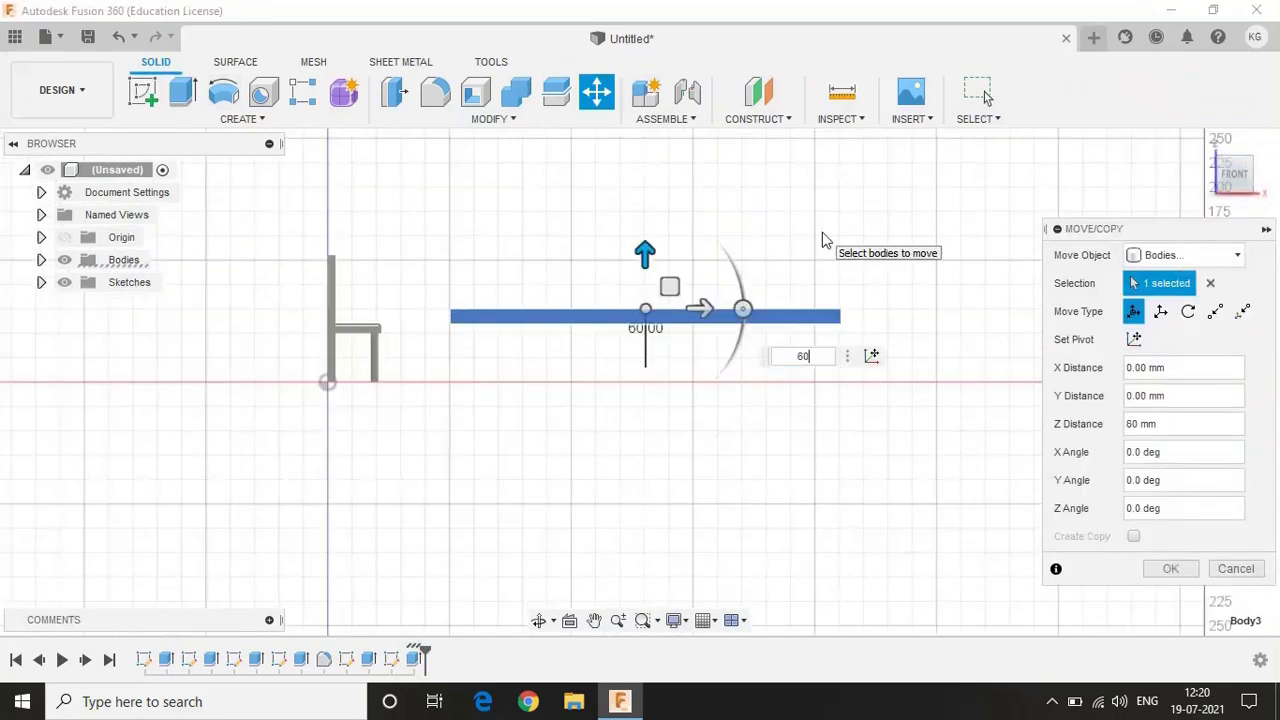
{"action": "type", "text": "0"}
{"action": "left_click", "coordinate": [1170, 568]}
{"action": "left_click", "coordinate": [1213, 148]}
Round the tabletop's four vertical corner edges with a 1 mm fillet
{"action": "key", "text": "f"}
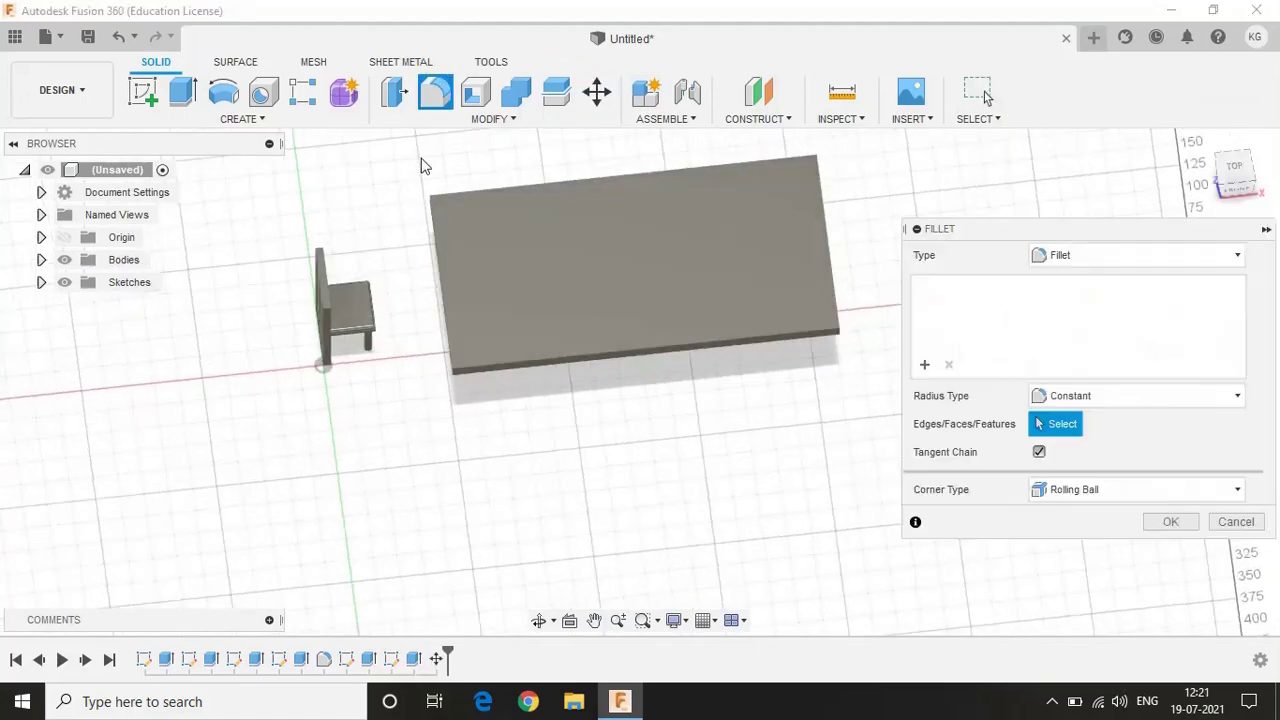
{"action": "left_click", "coordinate": [450, 376]}
{"action": "scroll", "coordinate": [637, 360], "scroll_direction": "up", "scroll_amount": 3}
{"action": "left_click", "coordinate": [491, 351]}
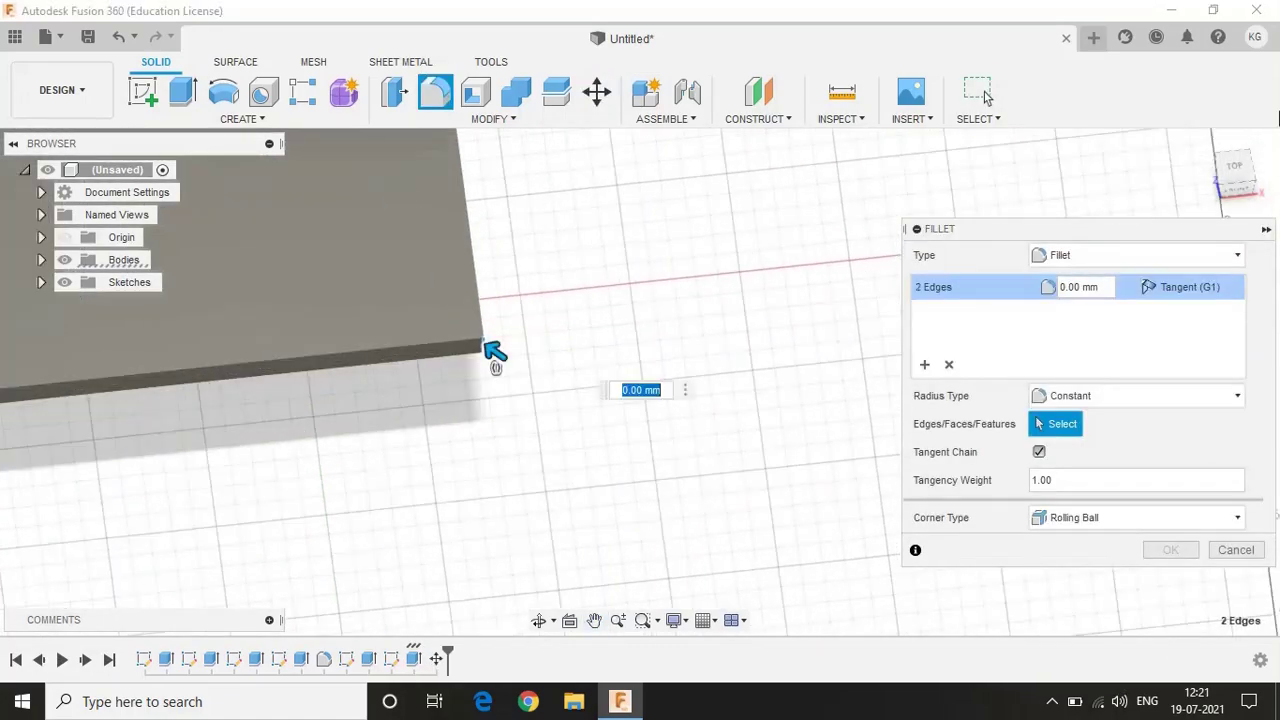
{"action": "left_click", "coordinate": [1203, 203]}
{"action": "left_click", "coordinate": [986, 602]}
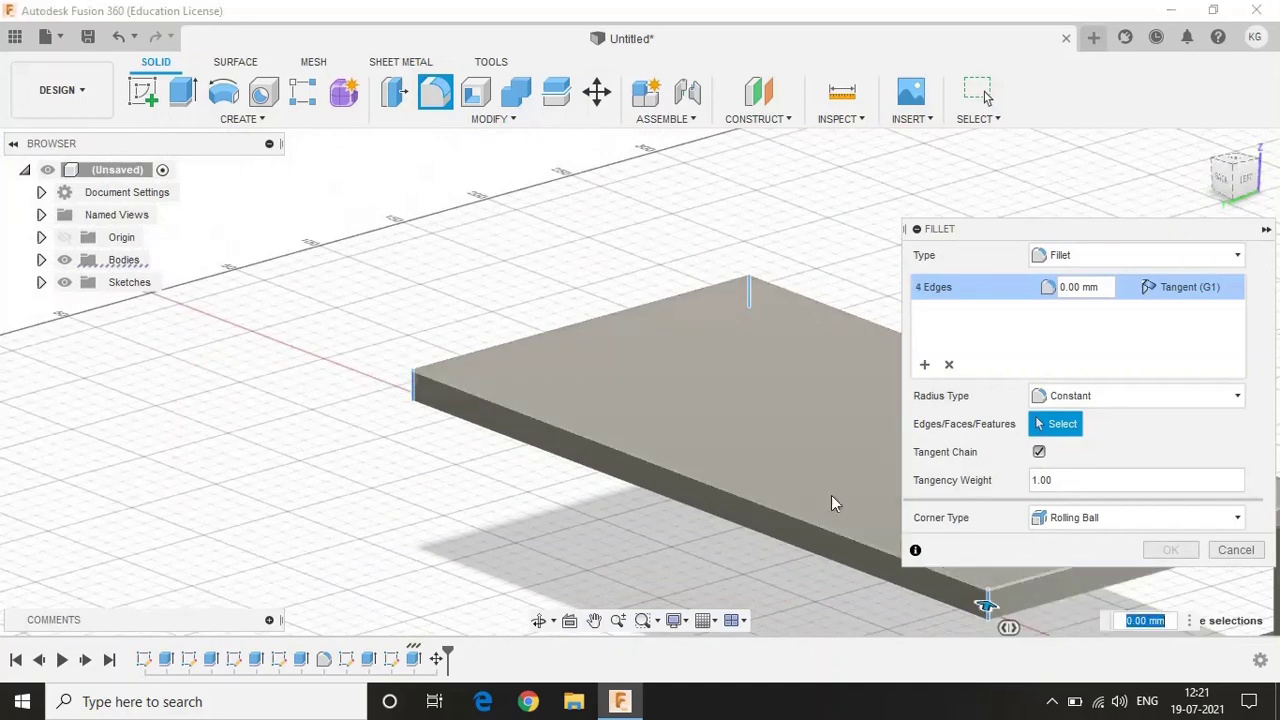
{"action": "type", "text": "3"}
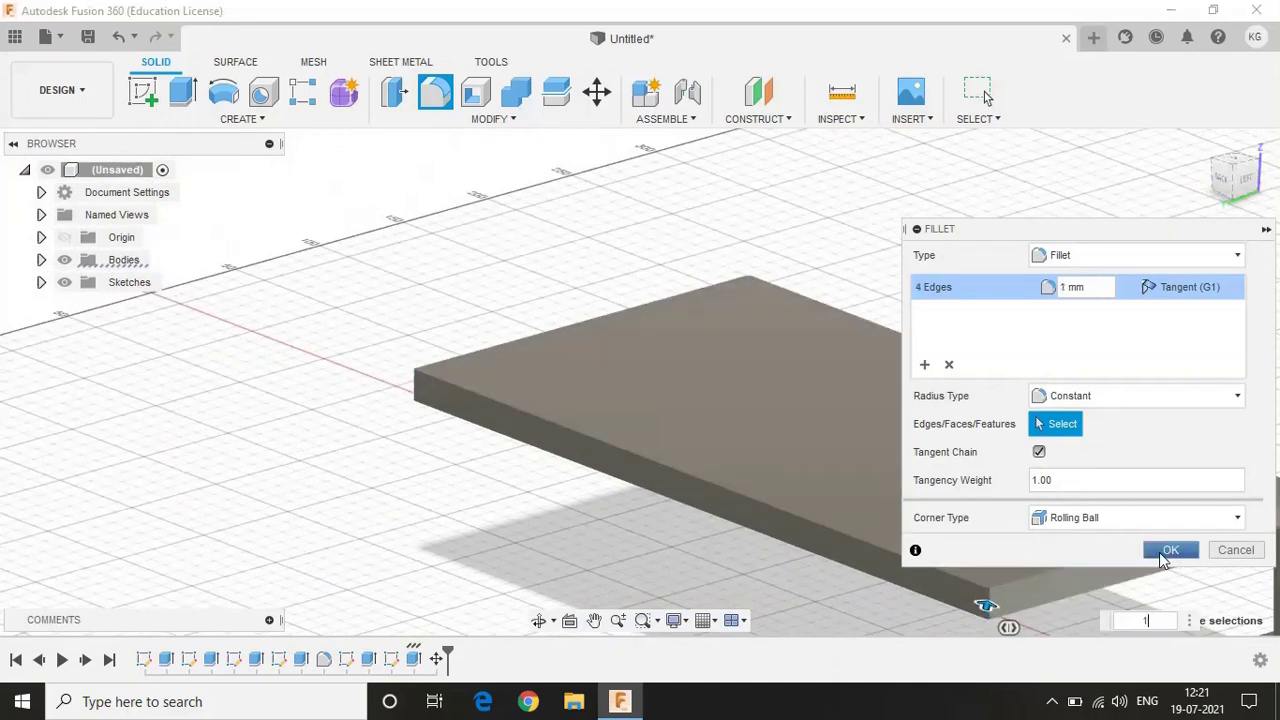
{"action": "left_click", "coordinate": [1172, 550]}
Fillet the tabletop's eight top edges at 1 mm
{"action": "scroll", "coordinate": [640, 371], "scroll_direction": "up", "scroll_amount": 2}
{"action": "scroll", "coordinate": [783, 251], "scroll_direction": "down", "scroll_amount": 3}
{"action": "key", "text": "f"}
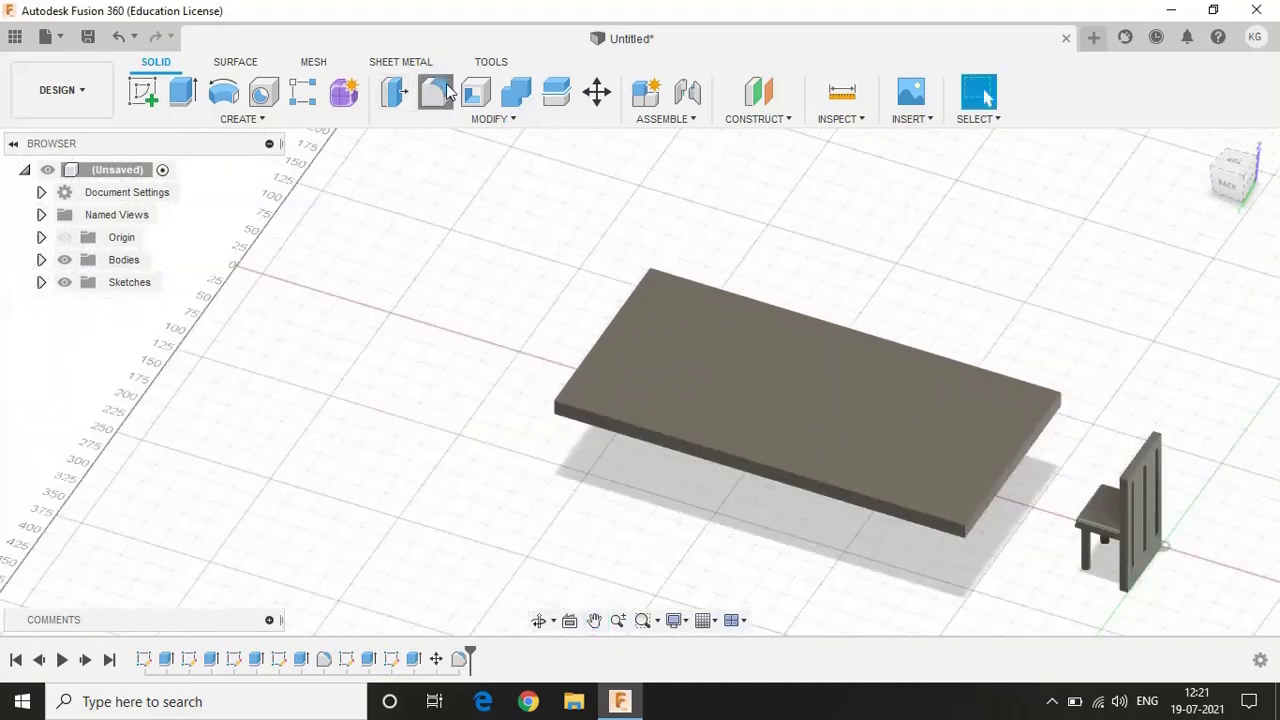
{"action": "scroll", "coordinate": [560, 420], "scroll_direction": "up", "scroll_amount": 2}
{"action": "scroll", "coordinate": [549, 497], "scroll_direction": "down", "scroll_amount": 5}
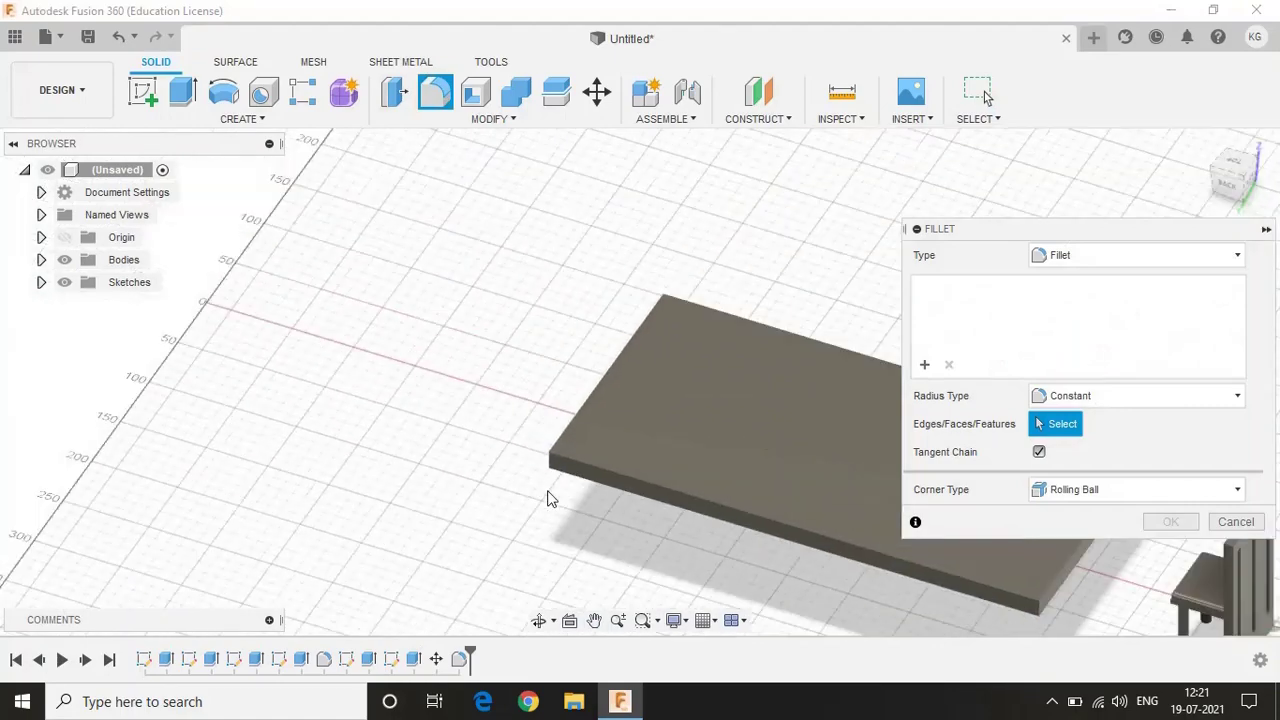
{"action": "key", "text": "Escape"}
{"action": "middle_click_drag", "start_coordinate": [549, 497], "coordinate": [928, 492]}
{"action": "scroll", "coordinate": [928, 492], "scroll_direction": "down", "scroll_amount": 3}
{"action": "scroll", "coordinate": [937, 279], "scroll_direction": "up", "scroll_amount": 6}
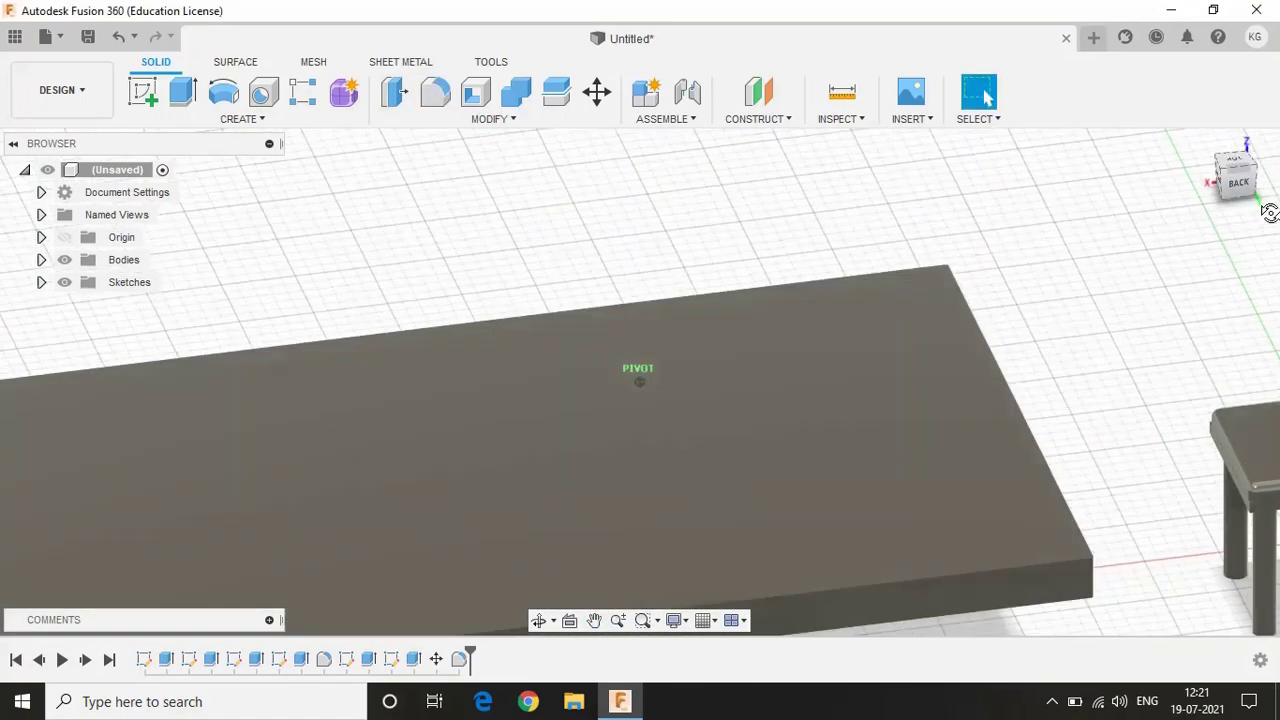
{"action": "middle_click_drag", "start_coordinate": [937, 279], "coordinate": [930, 300], "text": "shift"}
{"action": "key", "text": "f"}
{"action": "scroll", "coordinate": [843, 291], "scroll_direction": "down", "scroll_amount": 3}
{"action": "left_click", "coordinate": [783, 343]}
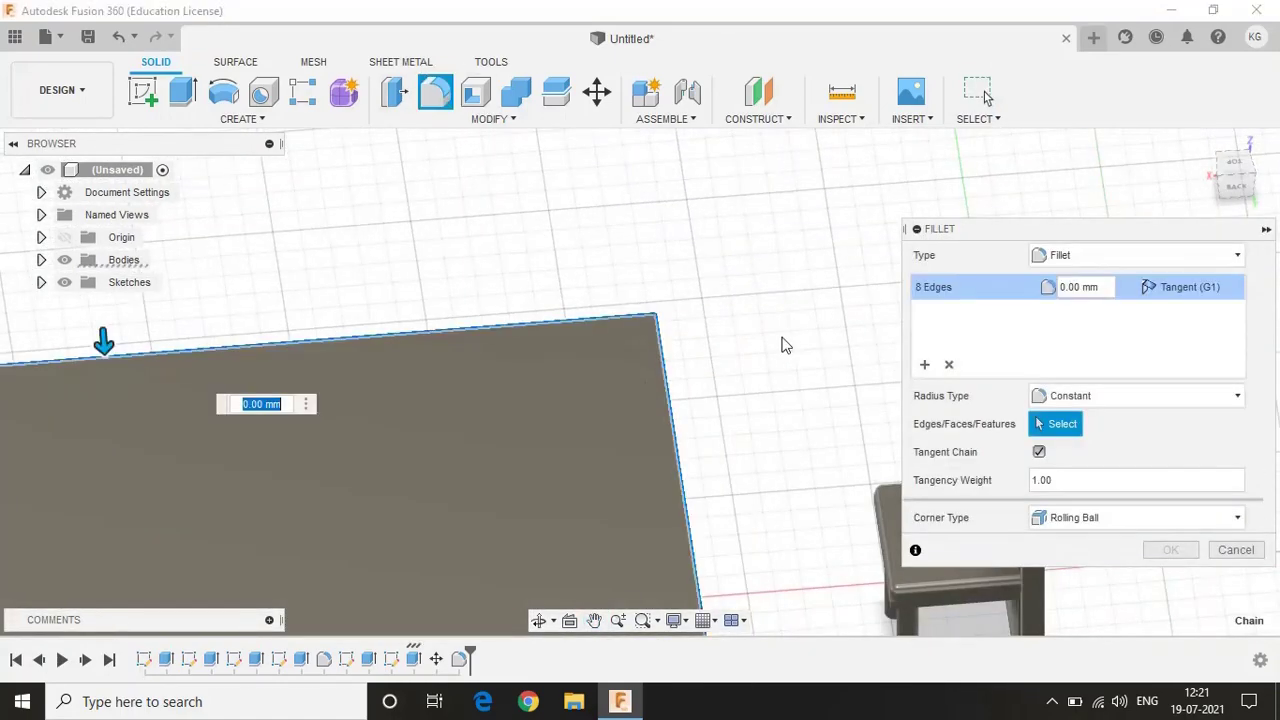
{"action": "scroll", "coordinate": [778, 328], "scroll_direction": "down", "scroll_amount": 2}
{"action": "key", "text": "Return"}
{"action": "middle_click_drag", "start_coordinate": [777, 328], "coordinate": [576, 393], "text": "shift"}
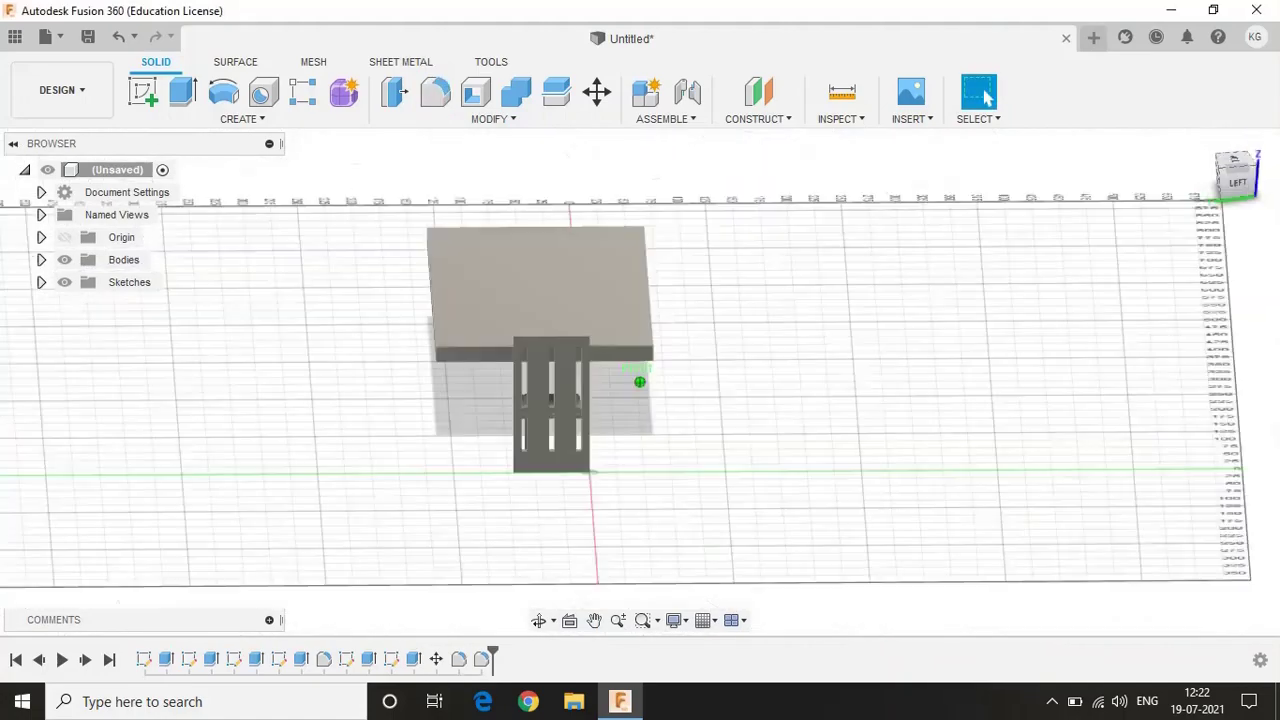
{"action": "scroll", "coordinate": [576, 393], "scroll_direction": "up", "scroll_amount": 3}
Sketch a 70 × 130 mm rectangle on the back plane
{"action": "left_click", "coordinate": [1240, 185]}
{"action": "left_click", "coordinate": [143, 92]}
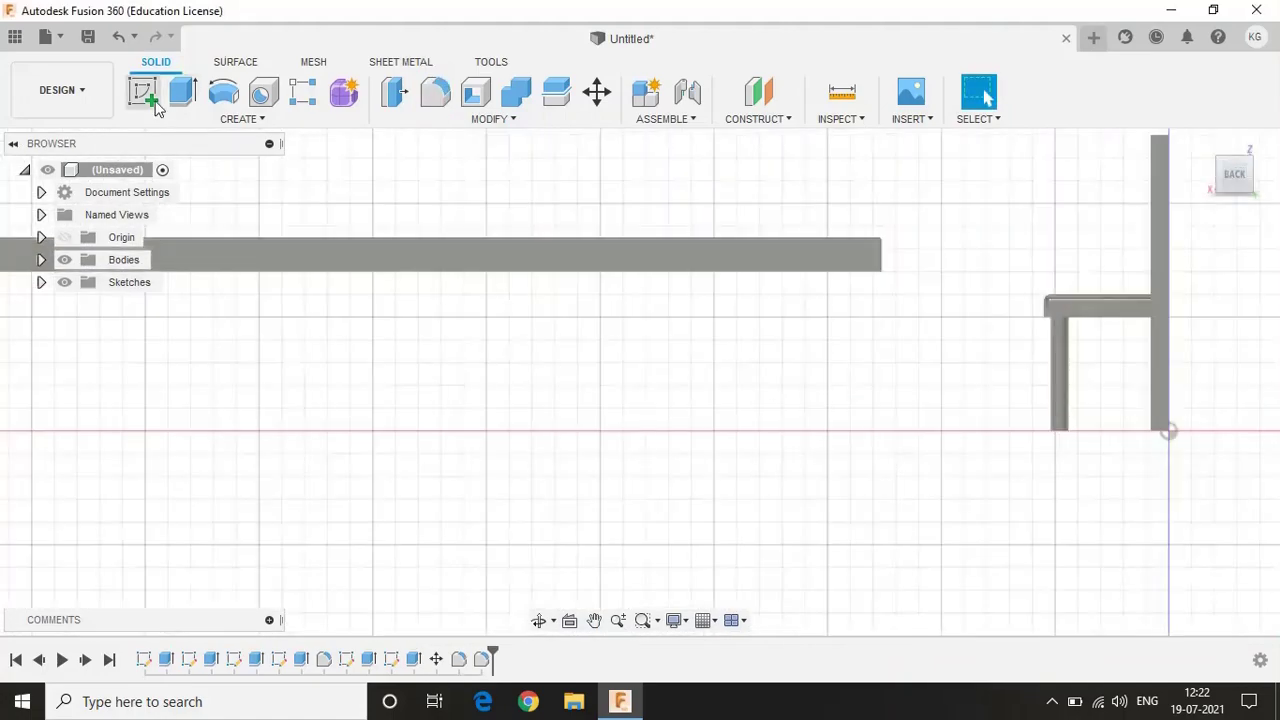
{"action": "left_click", "coordinate": [1080, 380]}
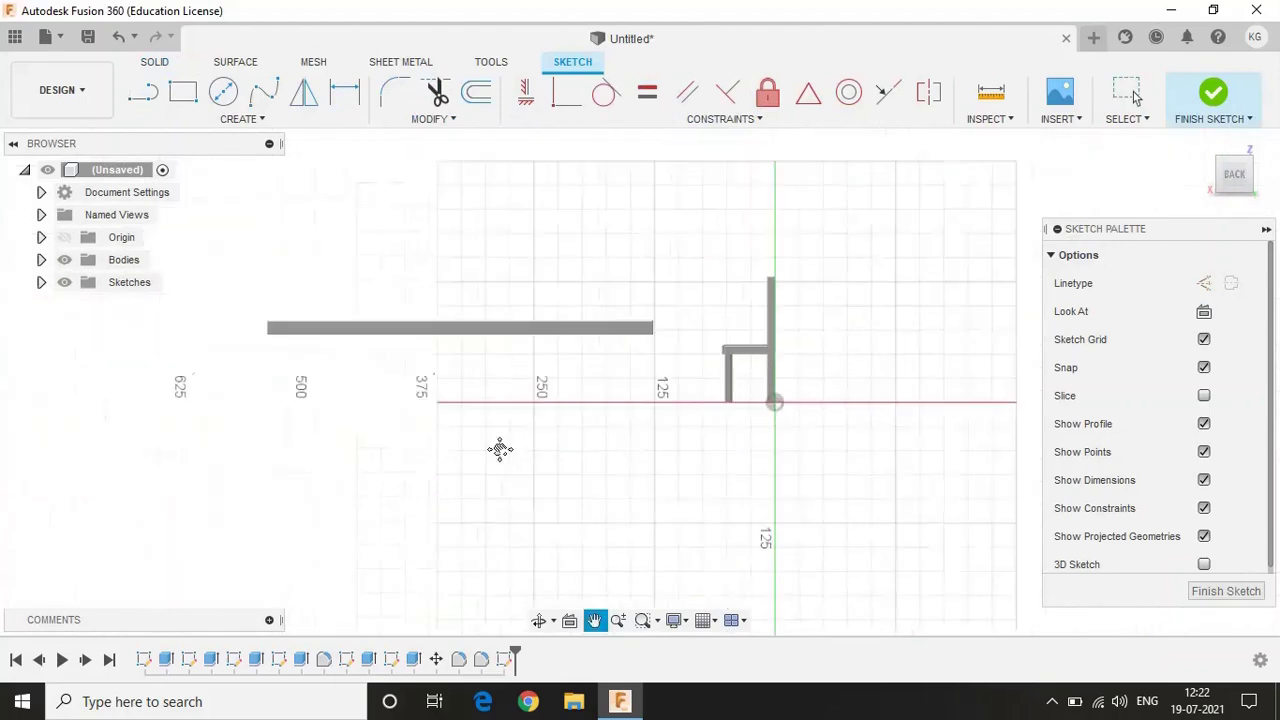
{"action": "left_click", "coordinate": [183, 92]}
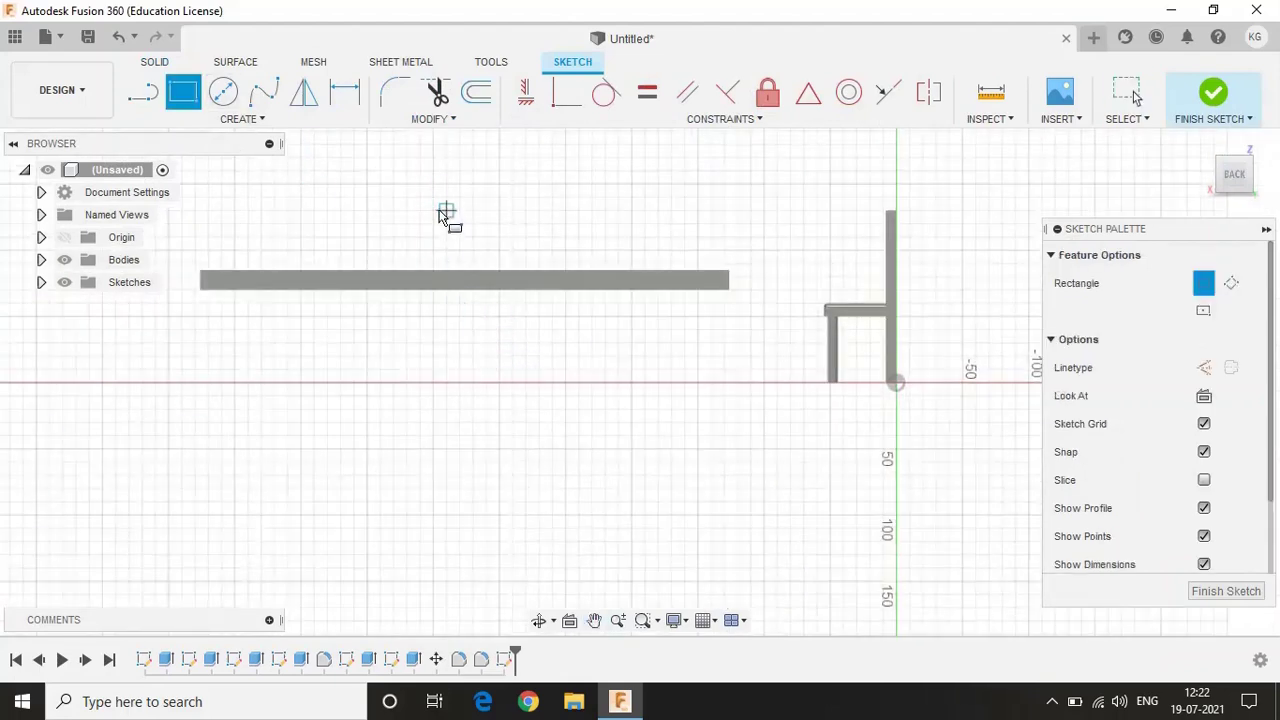
{"action": "left_click", "coordinate": [526, 383]}
{"action": "key", "text": "Escape"}
Move the panel rectangle 200 mm sideways along the table
{"action": "left_click_drag", "start_coordinate": [1234, 175], "coordinate": [1250, 195]}
{"action": "key", "text": "m"}
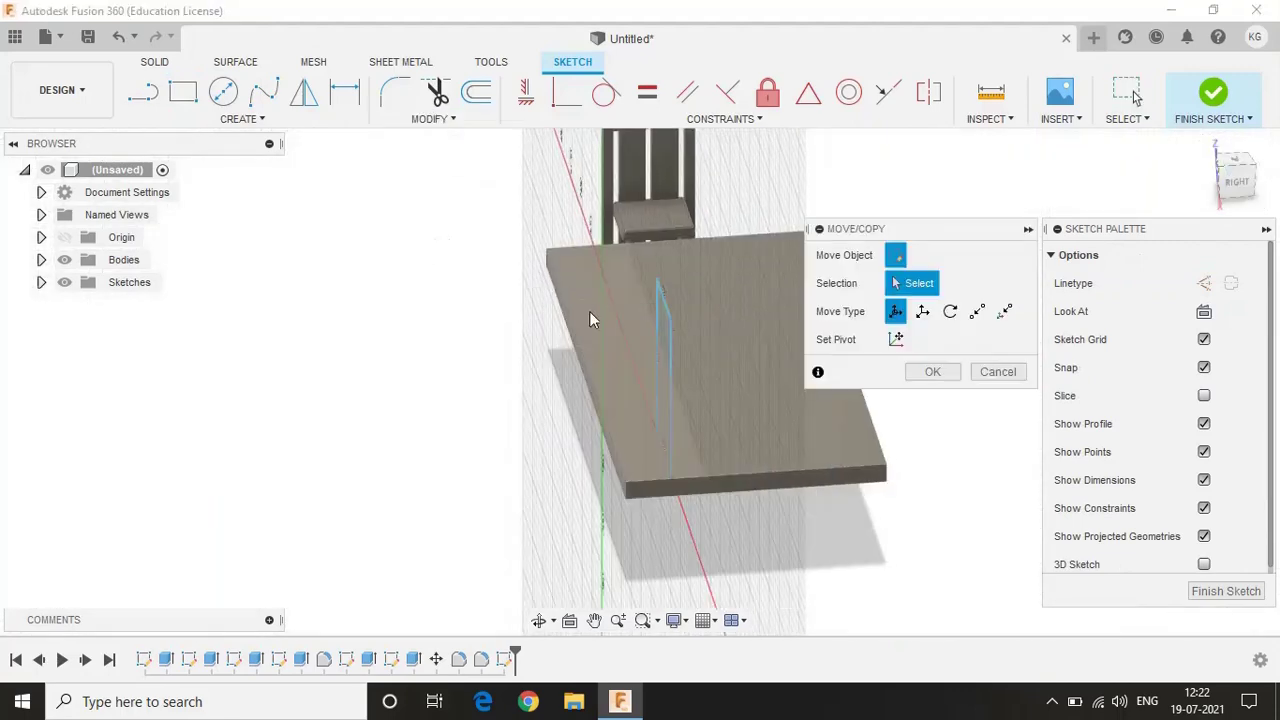
{"action": "left_click", "coordinate": [1236, 157]}
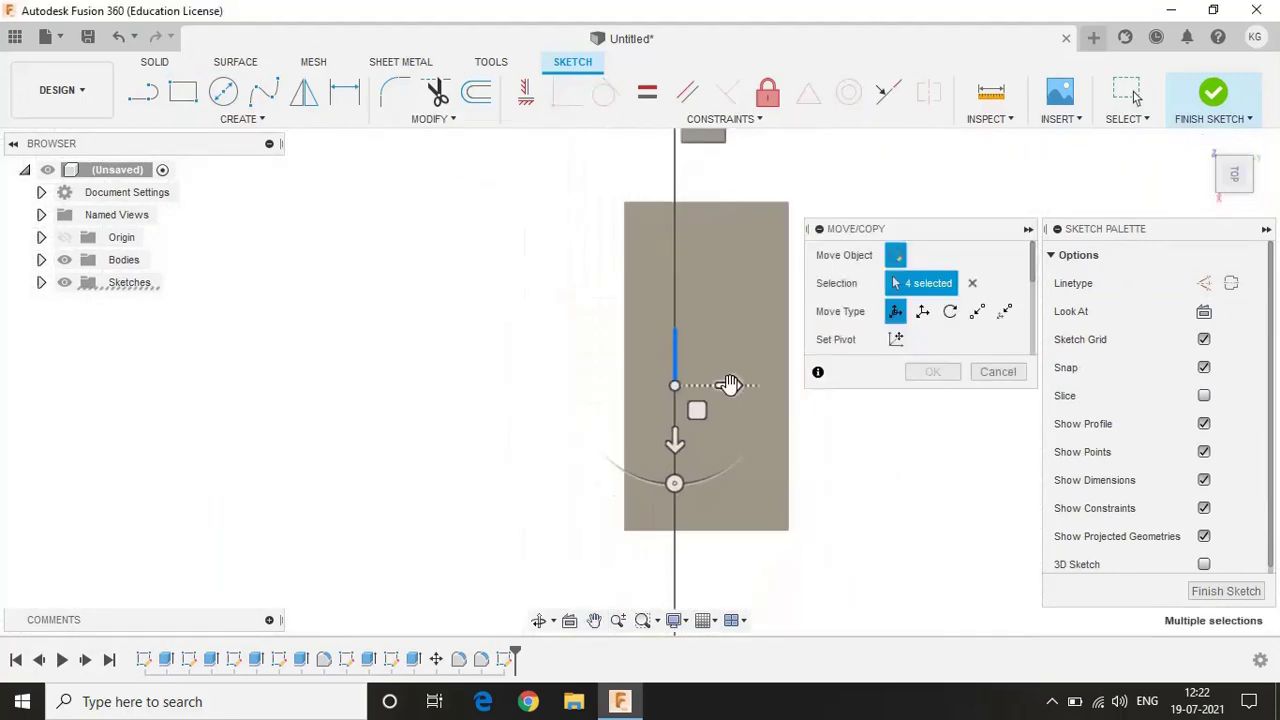
{"action": "left_click_drag", "start_coordinate": [729, 383], "coordinate": [606, 385]}
{"action": "left_click", "coordinate": [929, 371]}
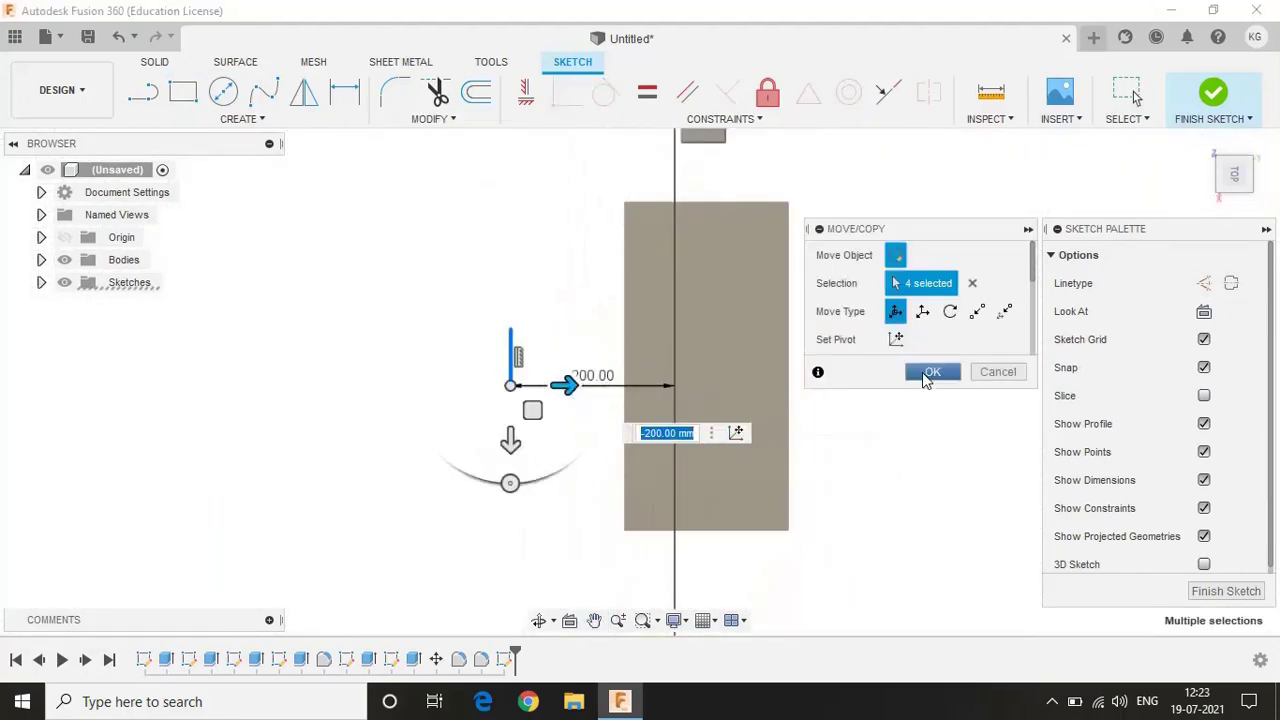
Extrude the panel rectangle as a new body
{"action": "left_click_drag", "start_coordinate": [1229, 171], "coordinate": [1240, 190]}
{"action": "left_click", "coordinate": [155, 61]}
{"action": "key", "text": "e"}
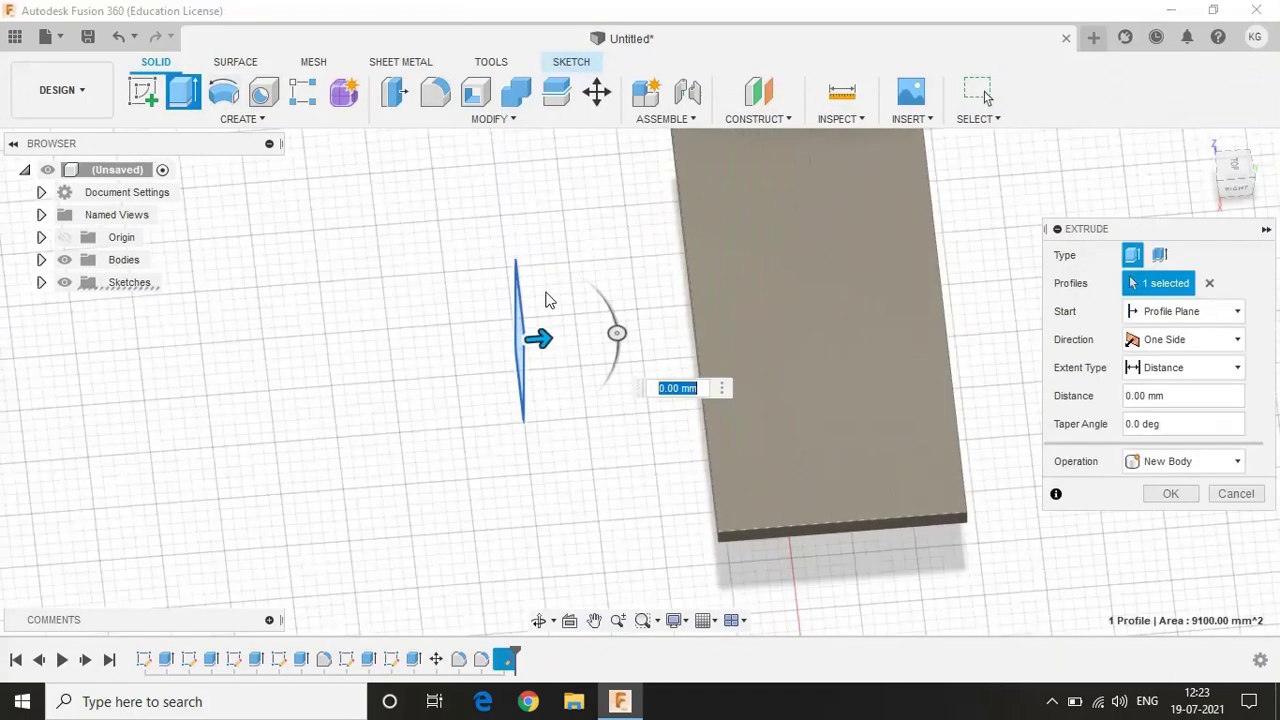
{"action": "key", "text": "Return"}
{"action": "middle_click_drag", "start_coordinate": [1225, 255], "coordinate": [1036, 268], "text": "shift"}
Sketch on the tall panel's face from a front view and draw the first 5 × 100 slot rectangle
{"action": "left_click", "coordinate": [143, 91]}
{"action": "left_click", "coordinate": [610, 342]}
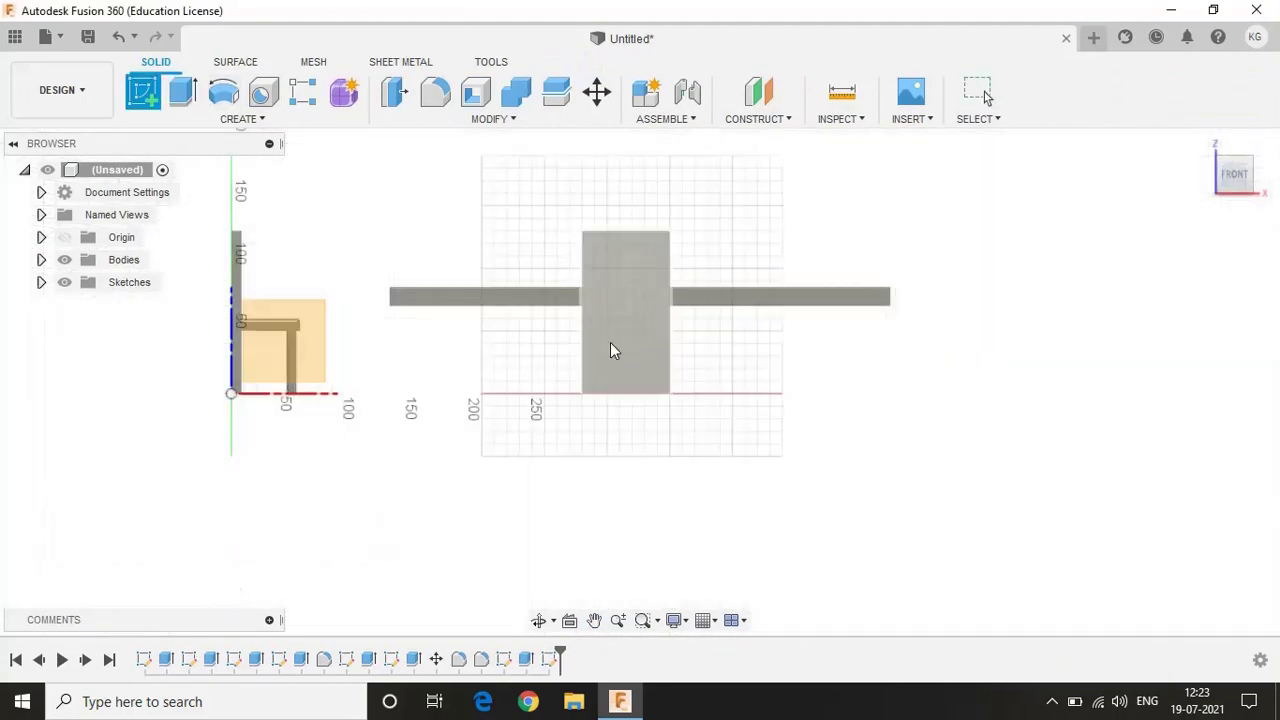
{"action": "left_click", "coordinate": [238, 118]}
{"action": "left_click", "coordinate": [350, 157]}
{"action": "scroll", "coordinate": [630, 360], "scroll_direction": "up", "scroll_amount": 3}
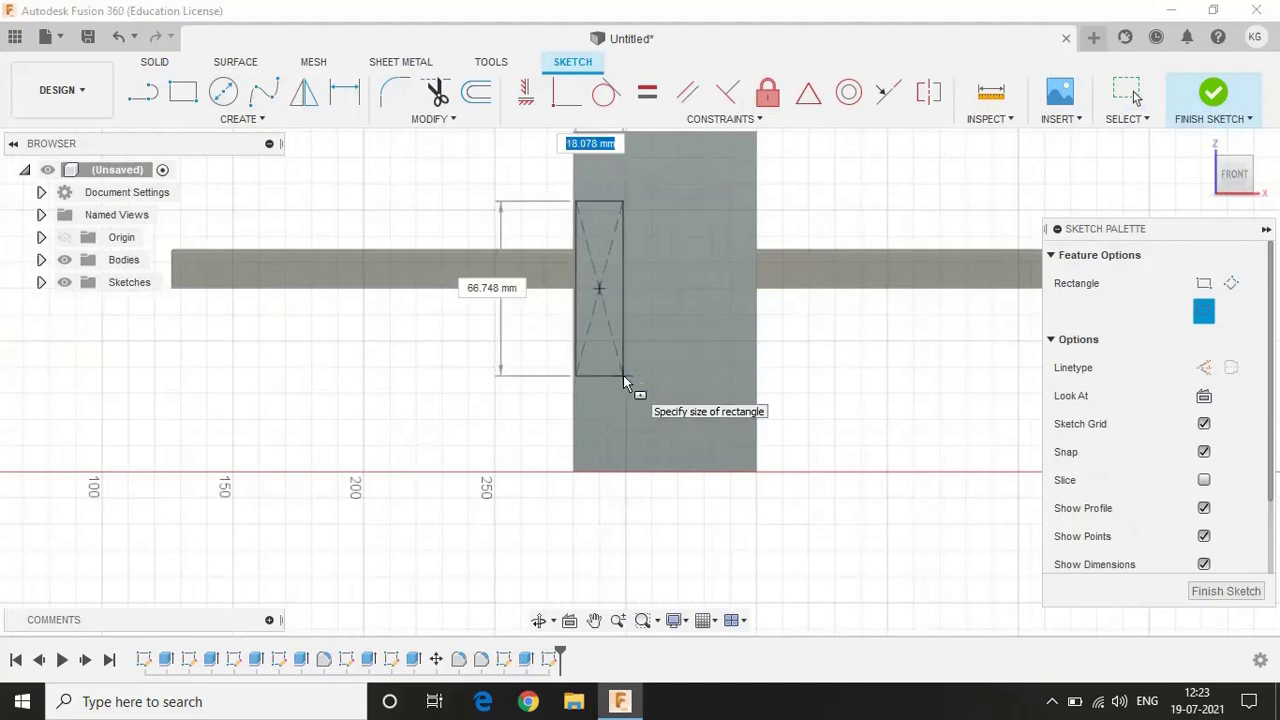
{"action": "type", "text": "100"}
{"action": "key", "text": "Return"}
Draw the second and third 5 × 100 slot rectangles beside the first
{"action": "left_click", "coordinate": [686, 228]}
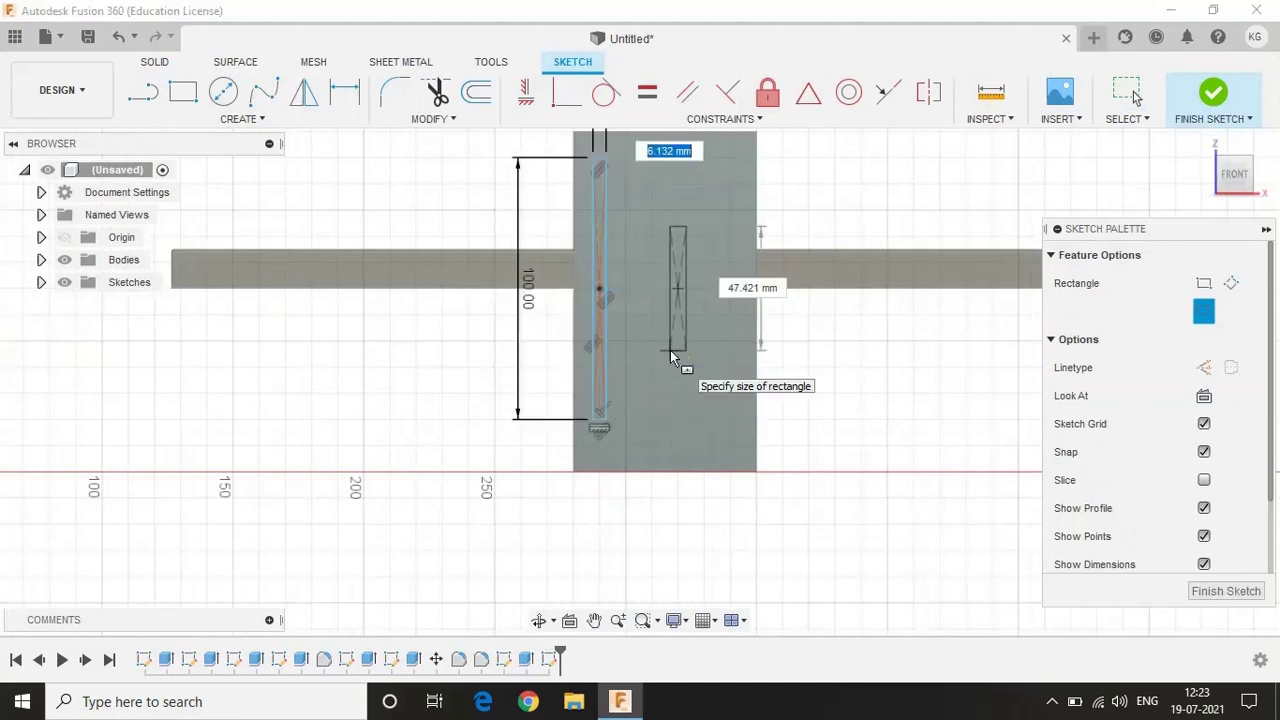
{"action": "key", "text": "Return"}
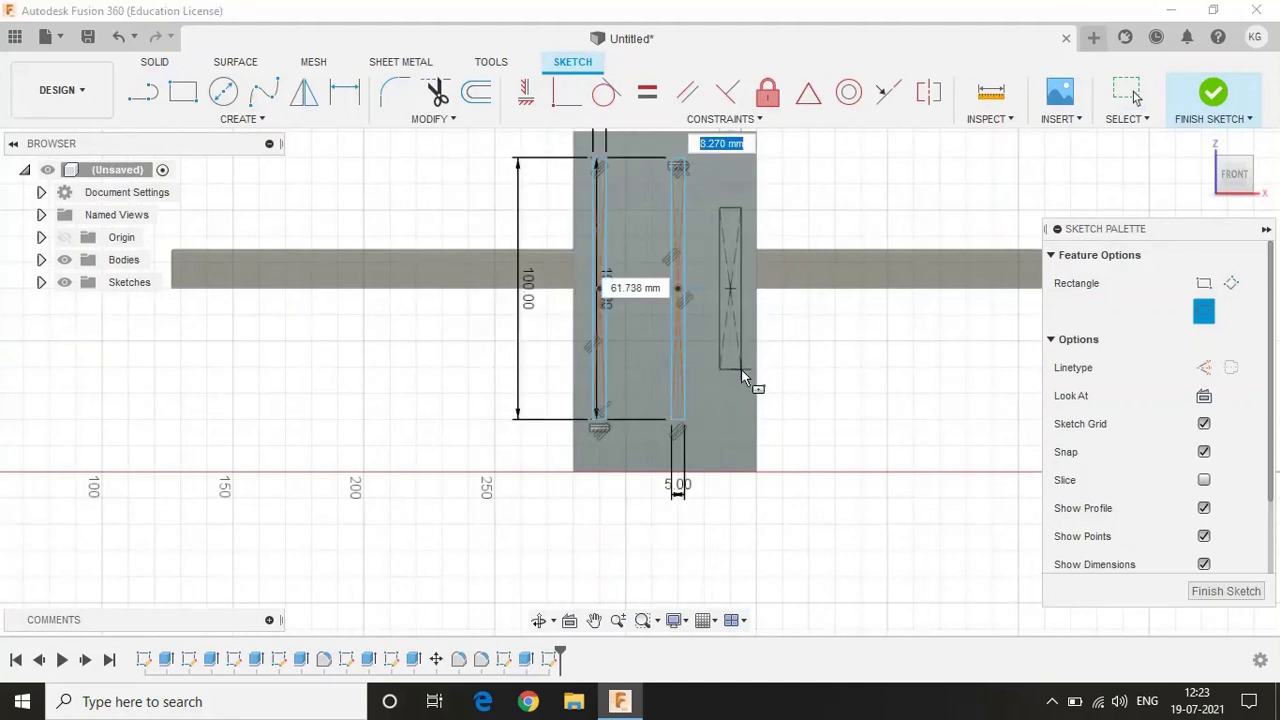
{"action": "type", "text": "5"}
{"action": "key", "text": "Tab"}
{"action": "type", "text": "100"}
{"action": "key", "text": "Return"}
Extrude all three slot profiles -20 mm as a cut into the panel
{"action": "key", "text": "e"}
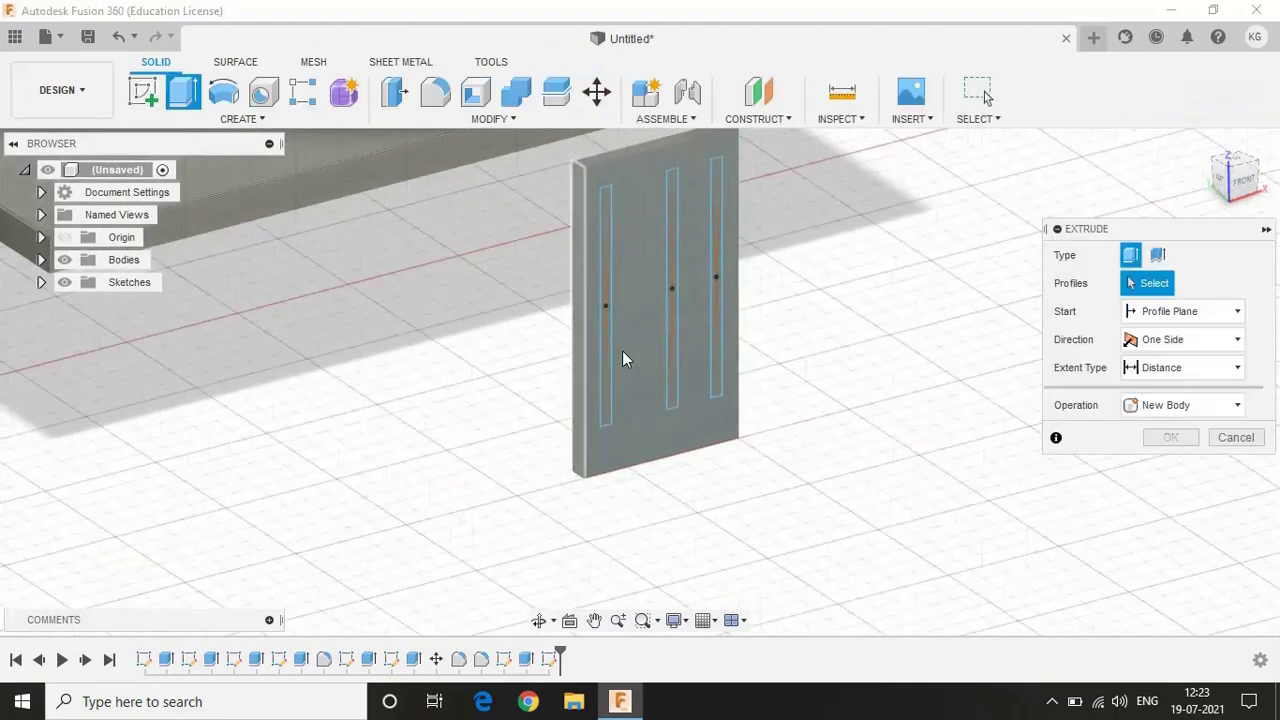
{"action": "left_click", "coordinate": [607, 330]}
{"action": "left_click", "coordinate": [671, 300]}
{"action": "left_click", "coordinate": [718, 280]}
{"action": "type", "text": "-20"}
{"action": "left_click", "coordinate": [1165, 520]}
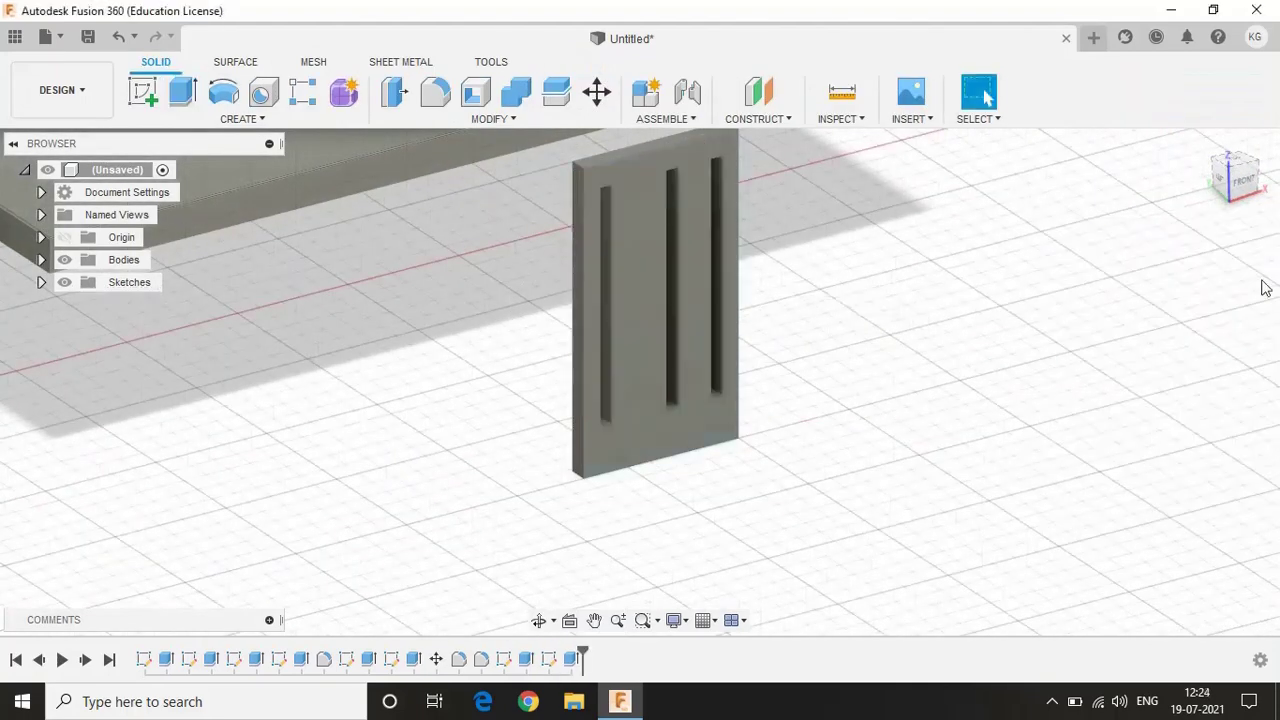
{"action": "left_click", "coordinate": [623, 371]}
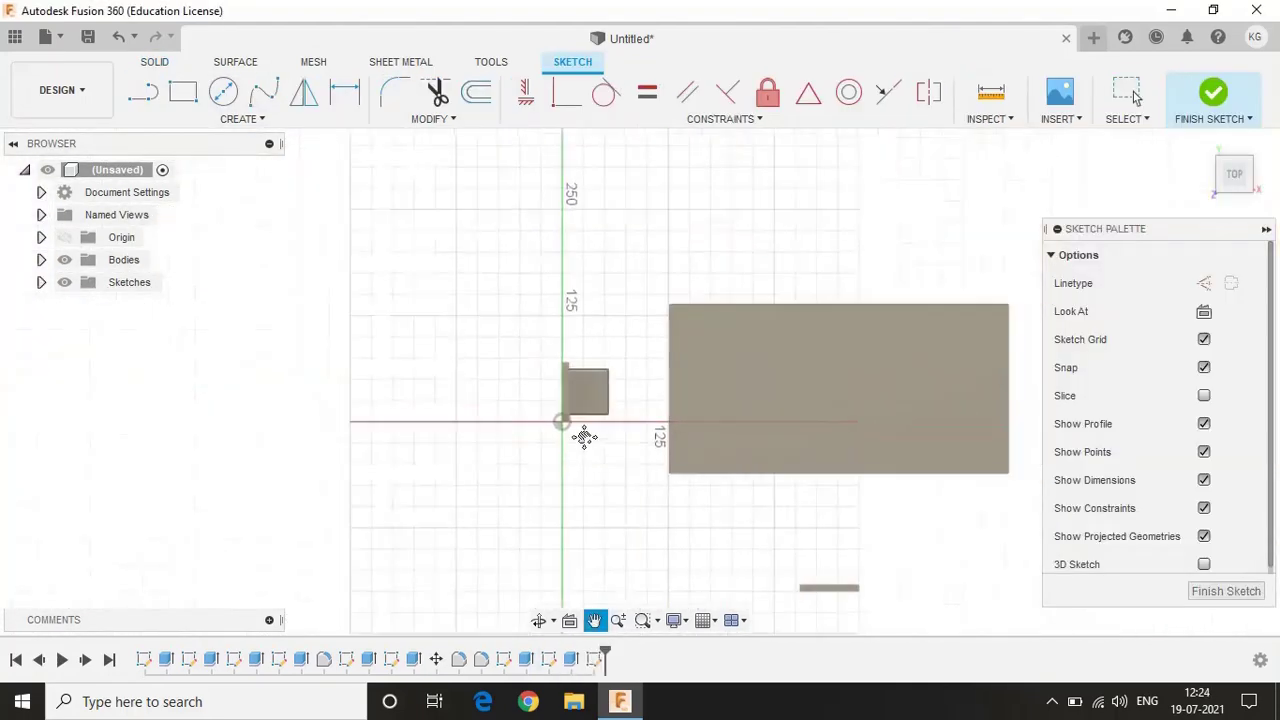
Draw a 55 × 50 centre rectangle and shift it -5 mm
{"action": "left_click", "coordinate": [250, 119]}
{"action": "left_click", "coordinate": [340, 203]}
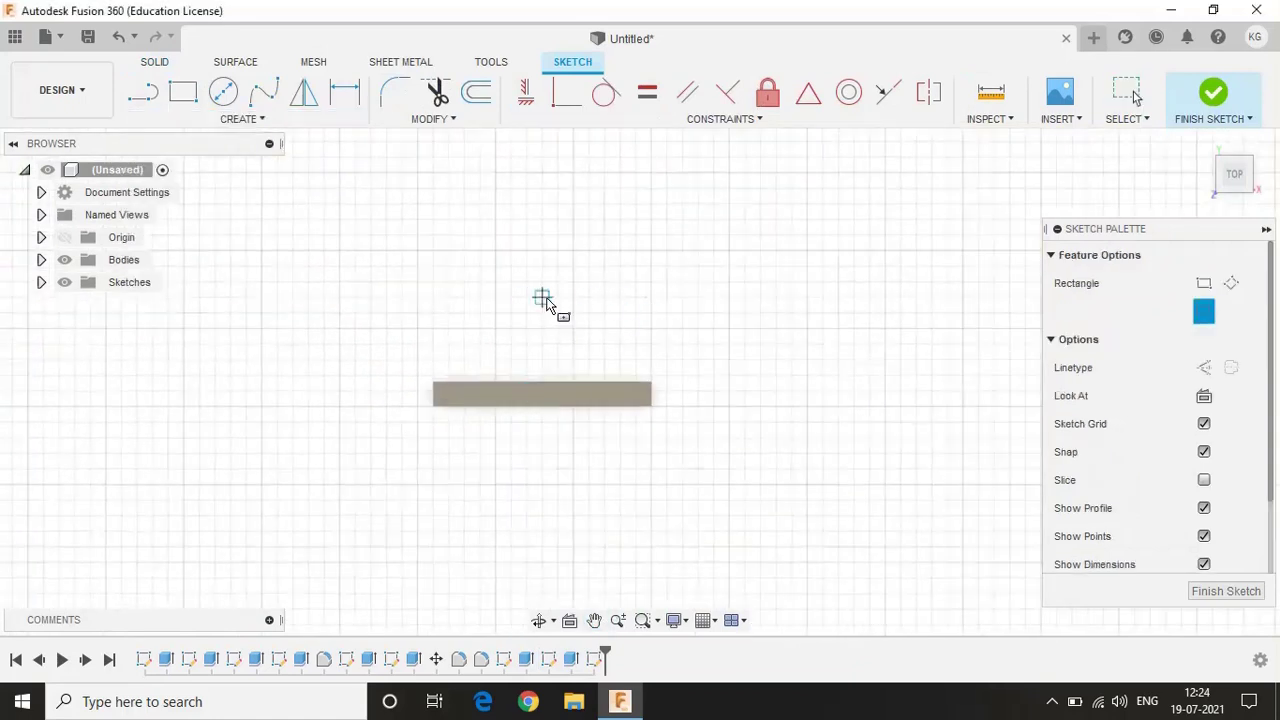
{"action": "type", "text": "55"}
{"action": "key", "text": "Tab"}
{"action": "key", "text": "Return"}
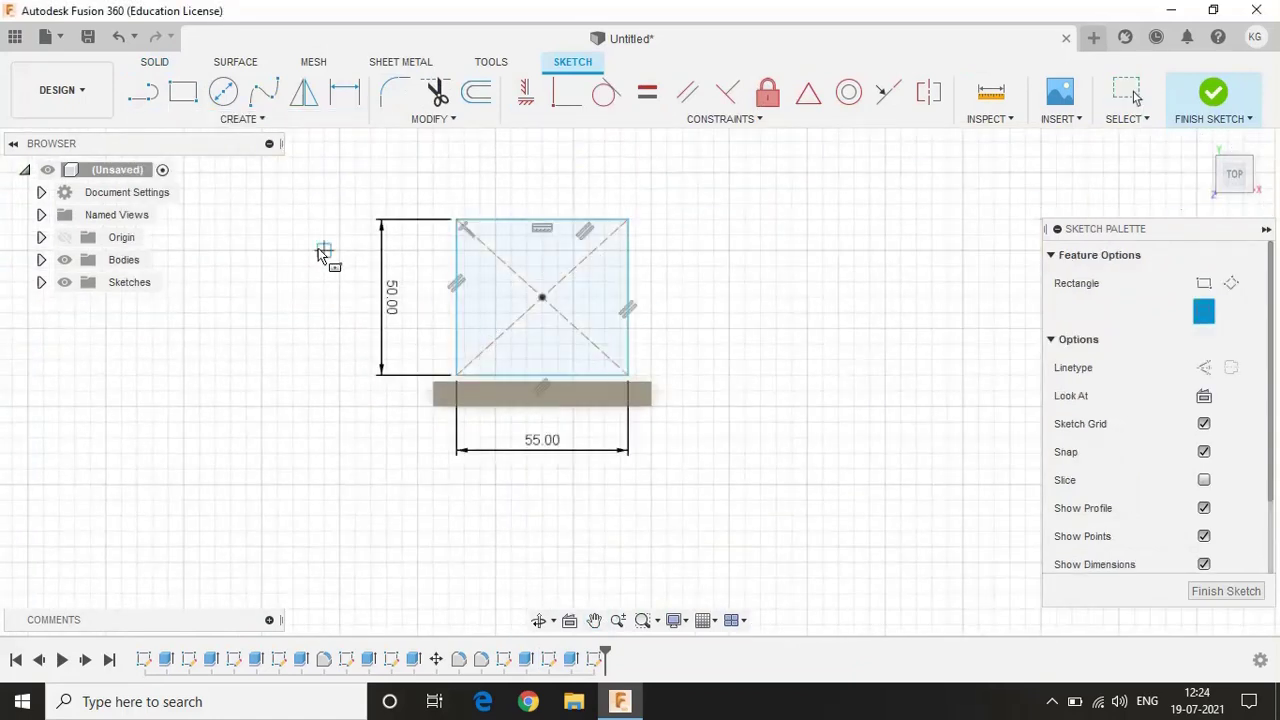
{"action": "left_click", "coordinate": [433, 119]}
{"action": "left_click", "coordinate": [420, 286]}
{"action": "left_click", "coordinate": [1252, 178]}
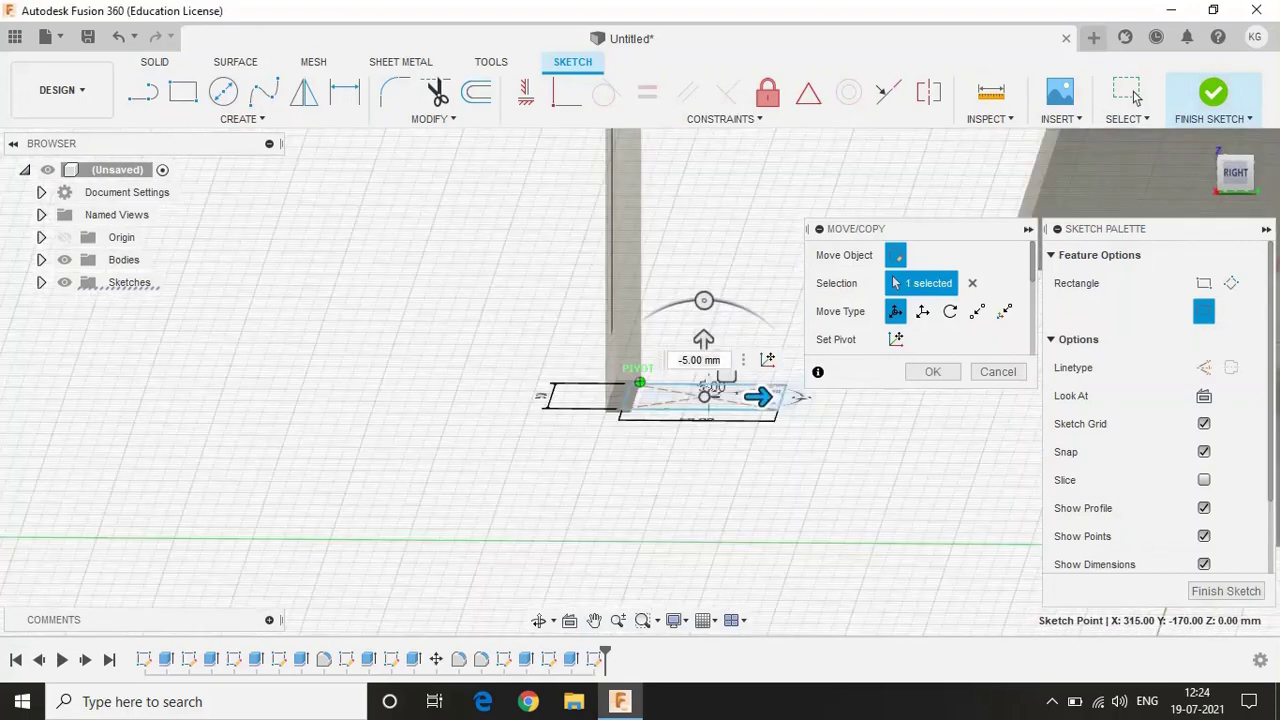
Extrude the 55 × 50 rectangle 5 mm, joined to the existing body
{"action": "key", "text": "Return"}
{"action": "type", "text": "e"}
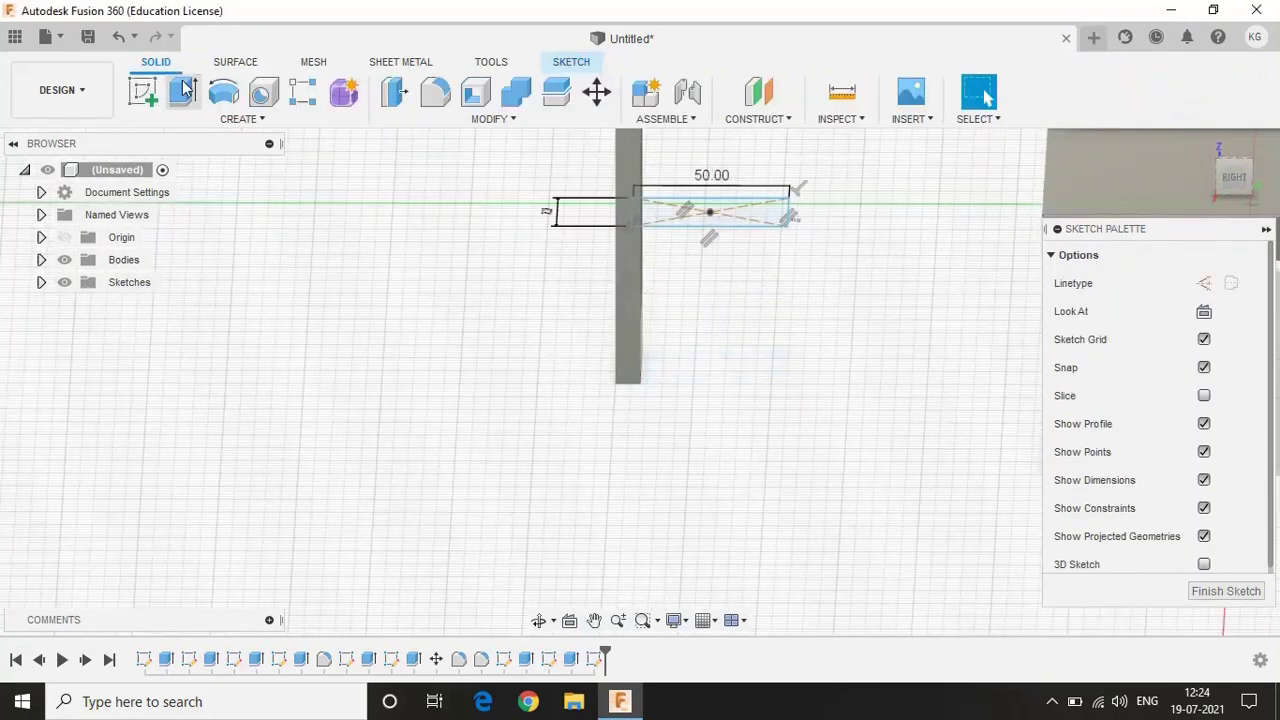
{"action": "type", "text": "5"}
{"action": "left_click", "coordinate": [1185, 461]}
{"action": "left_click", "coordinate": [1158, 487]}
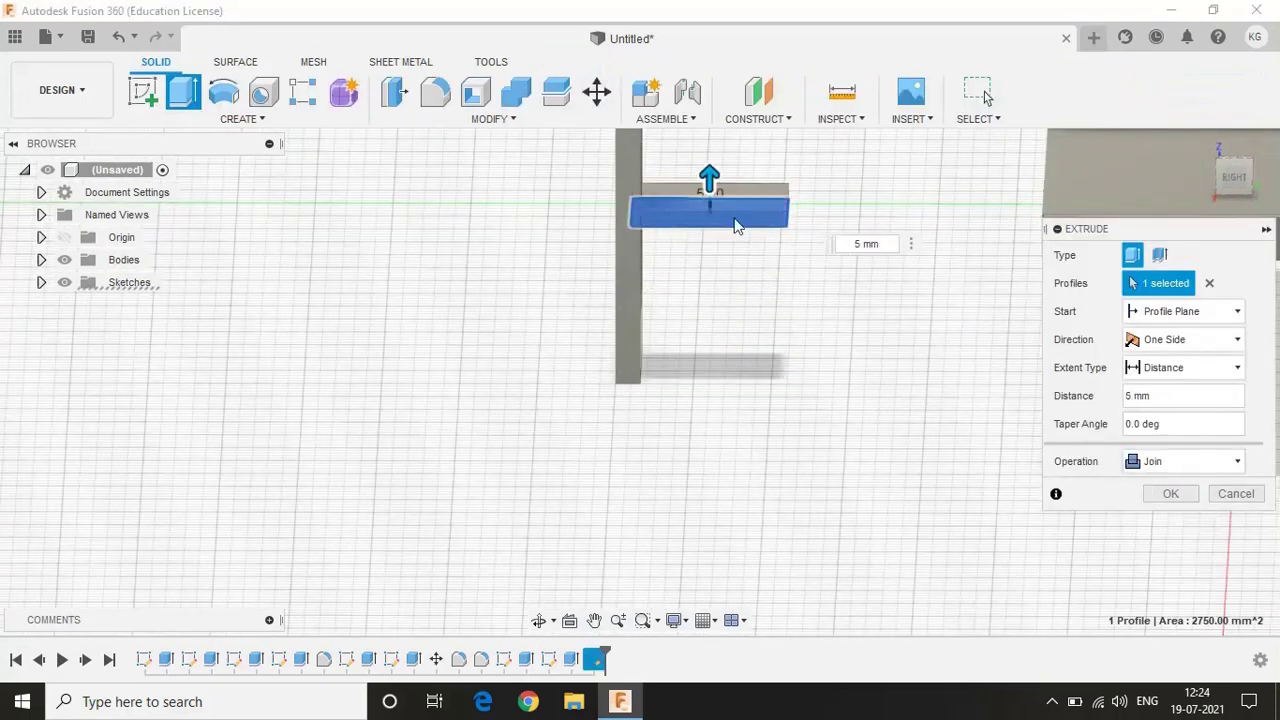
{"action": "left_click", "coordinate": [1171, 493]}
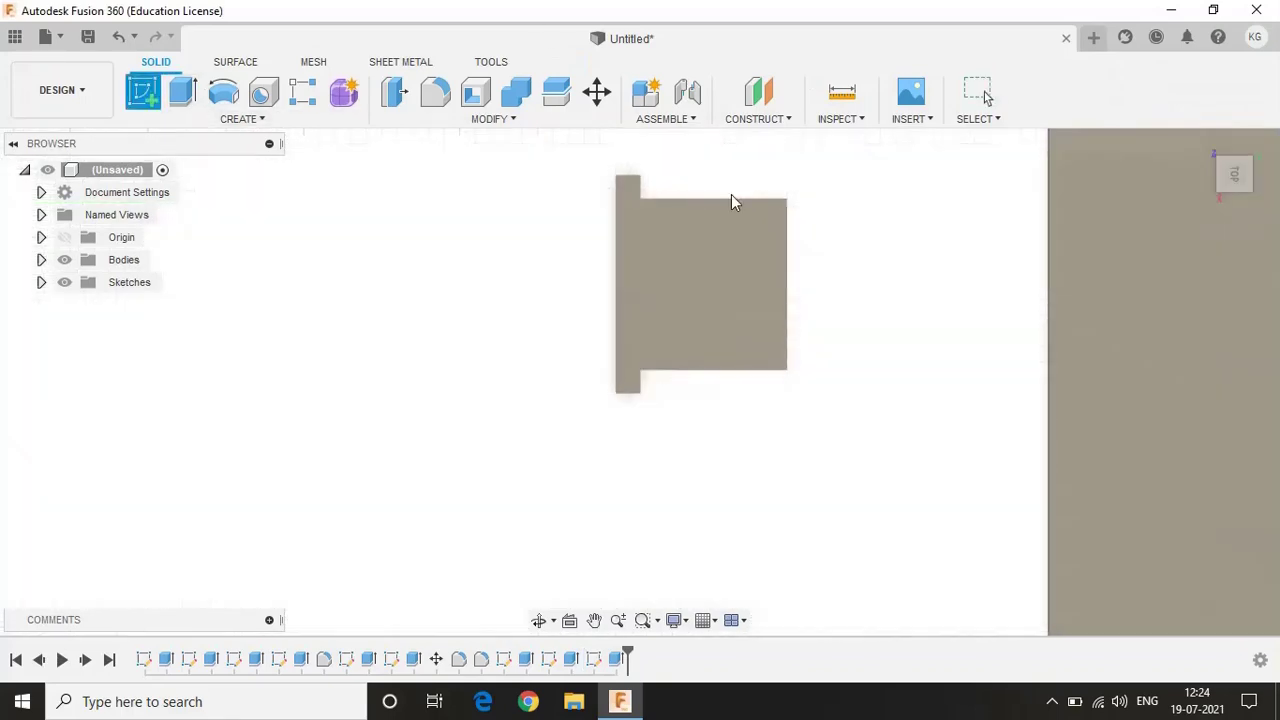
Start a sketch on the chair's base face with the centre rectangle tool
{"action": "left_click", "coordinate": [731, 194]}
{"action": "left_click", "coordinate": [242, 118]}
{"action": "left_click", "coordinate": [328, 203]}
Draw the 60 × 50 seat rectangle centred on the chair base and move it up
{"action": "left_click", "coordinate": [670, 388]}
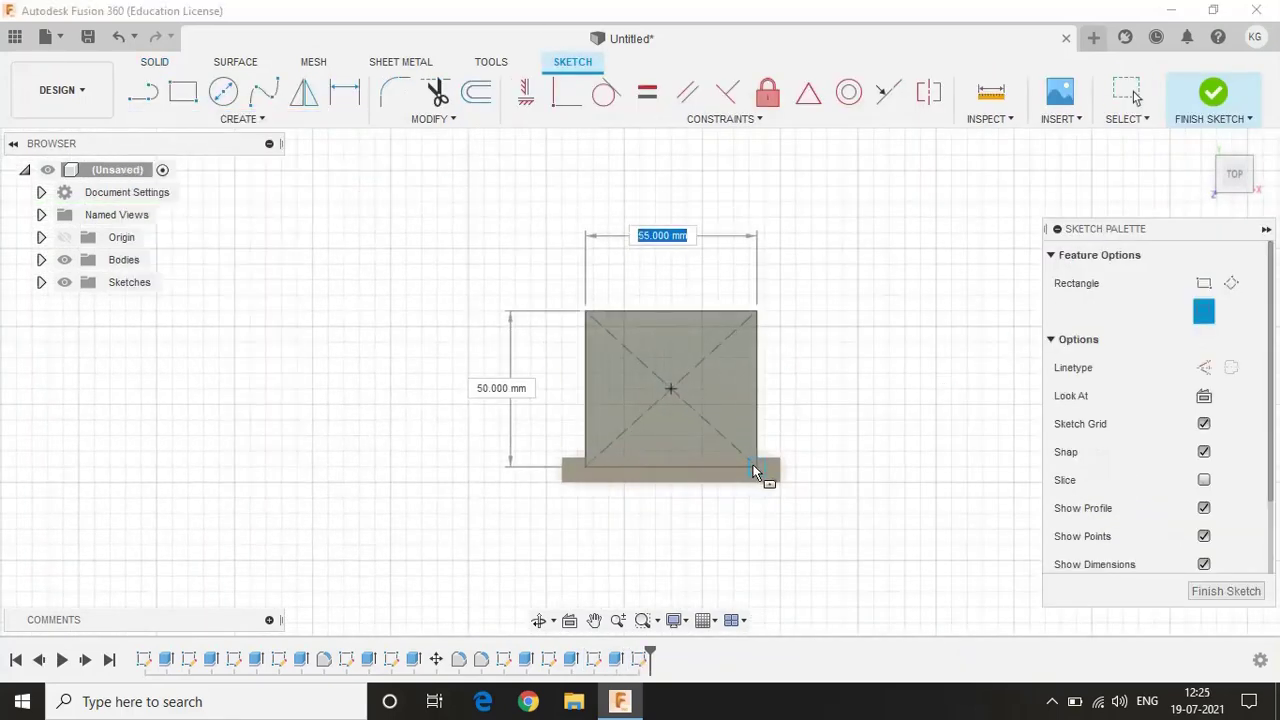
{"action": "type", "text": "60"}
{"action": "key", "text": "Return"}
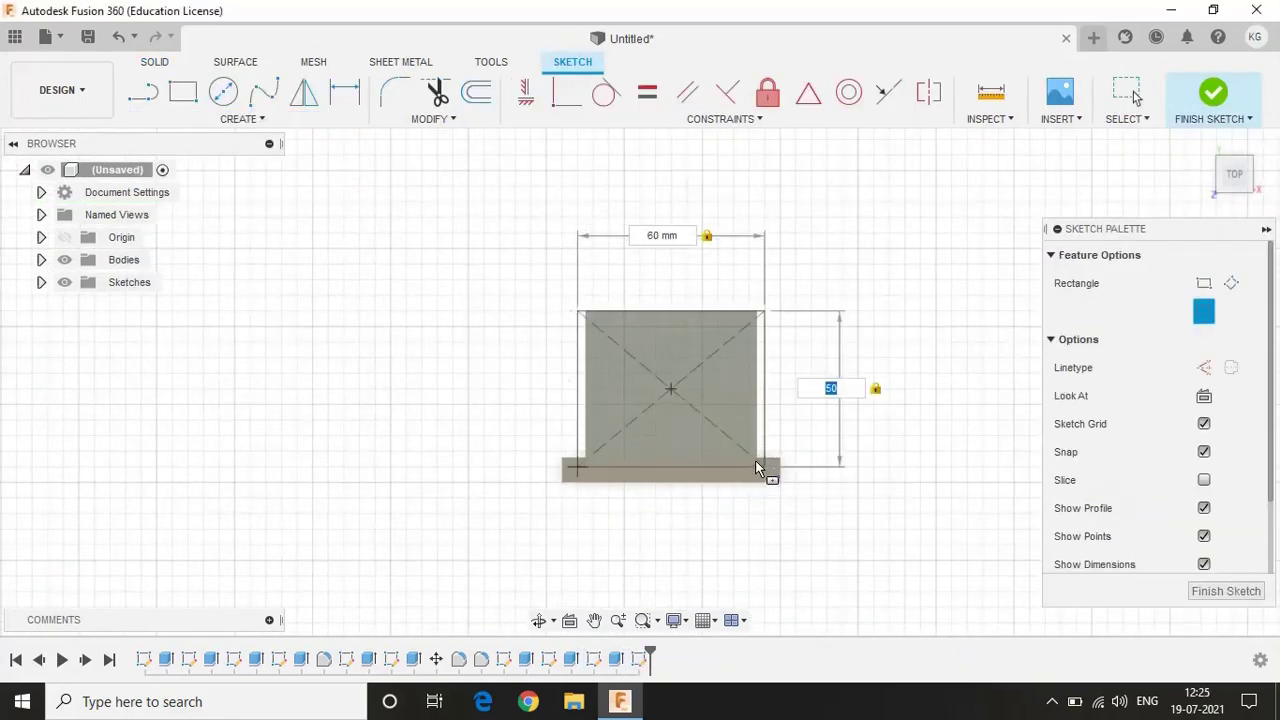
{"action": "left_click", "coordinate": [433, 118]}
{"action": "left_click", "coordinate": [420, 203]}
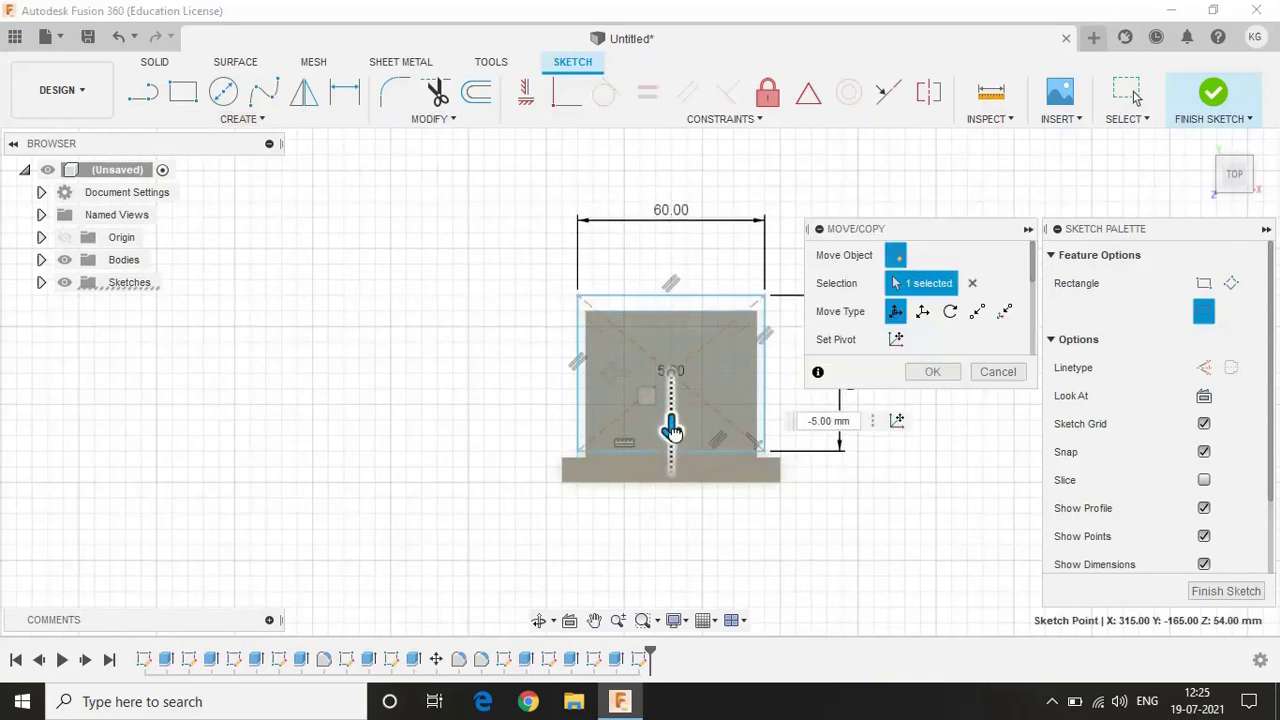
{"action": "left_click_drag", "start_coordinate": [646, 411], "coordinate": [646, 404]}
Extrude the seat rectangle 5 mm as a new body
{"action": "key", "text": "e"}
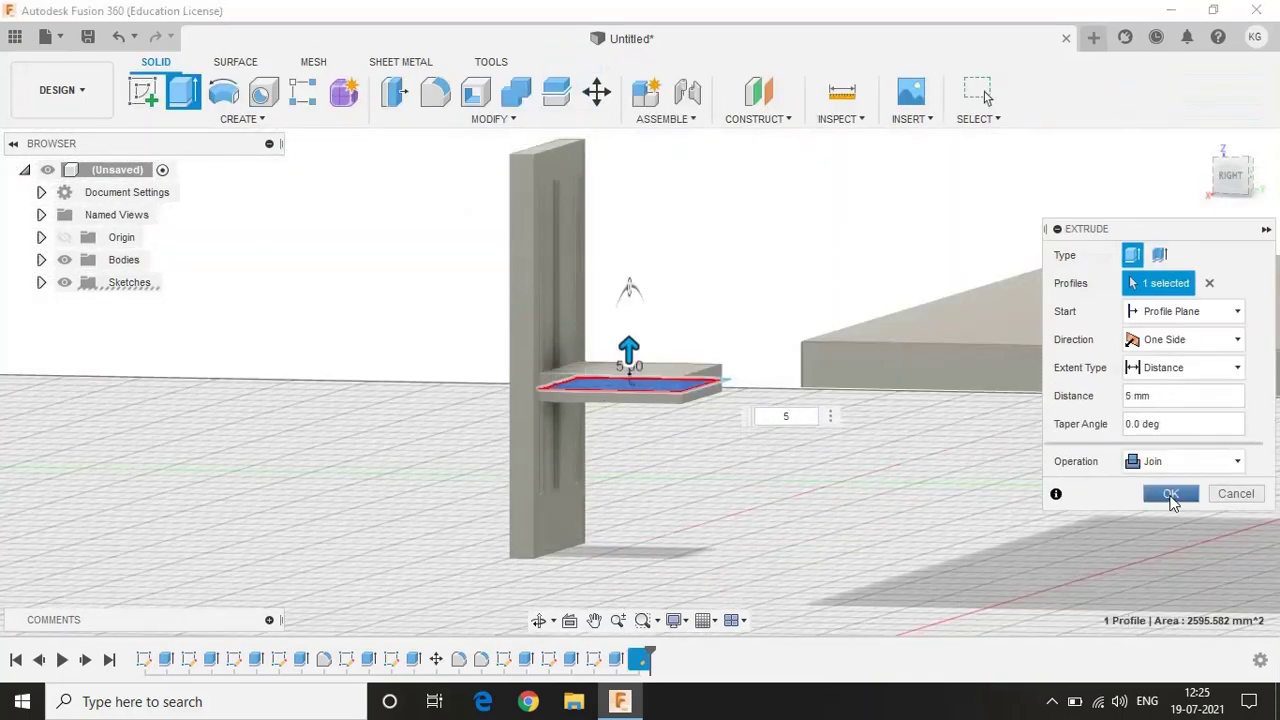
{"action": "type", "text": "5"}
{"action": "left_click", "coordinate": [1185, 461]}
{"action": "left_click", "coordinate": [1150, 543]}
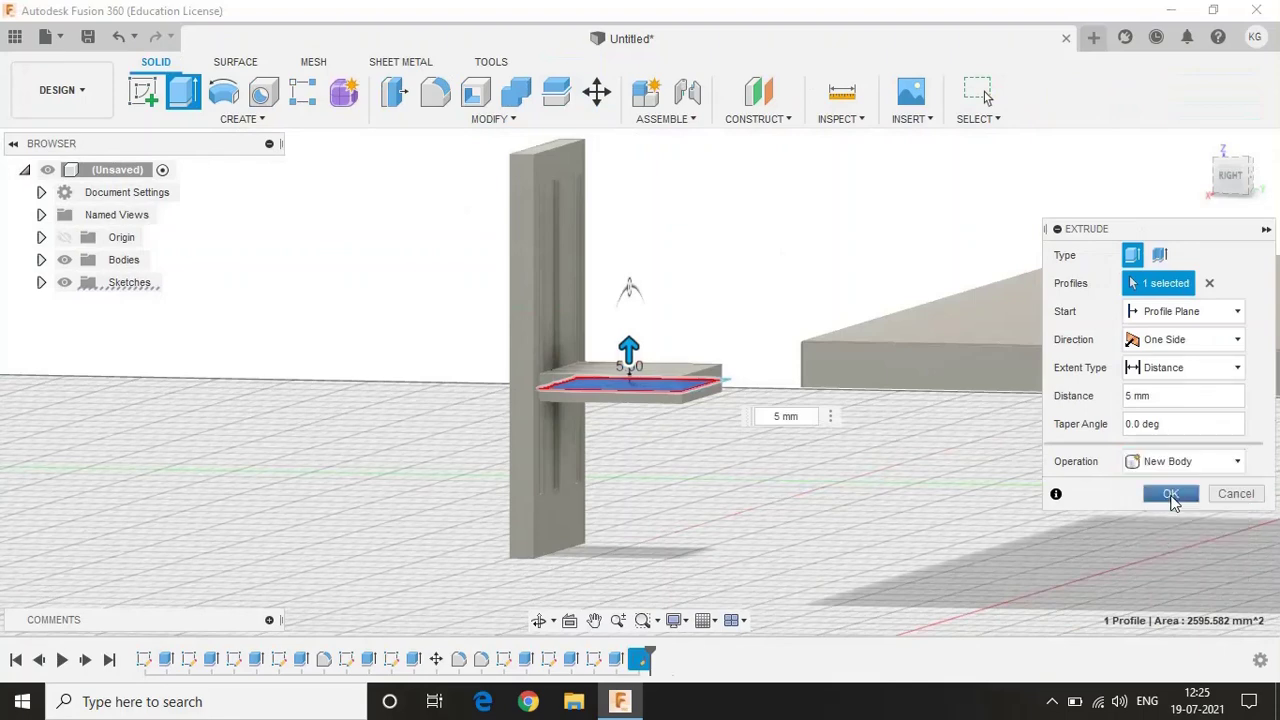
{"action": "left_click", "coordinate": [1171, 493]}
Fillet the seat's top edges, then start a sketch on the seat's underside
{"action": "key", "text": "f"}
{"action": "left_click", "coordinate": [703, 371]}
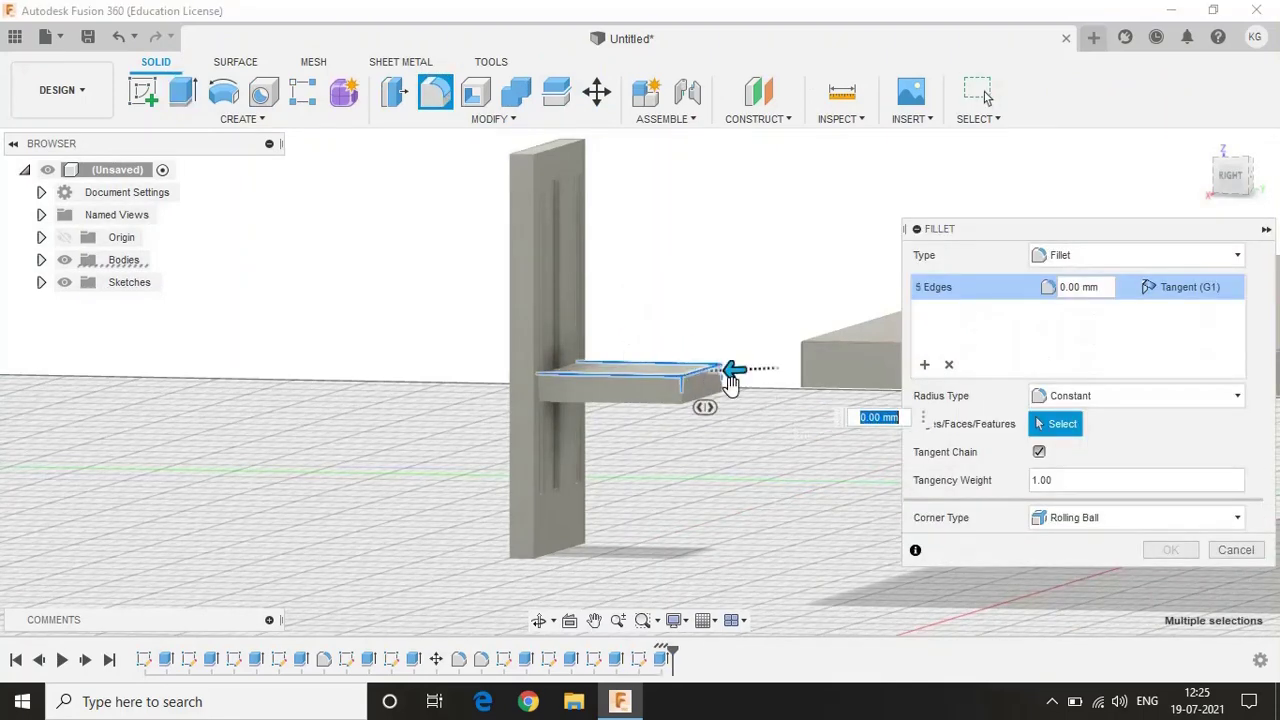
{"action": "left_click", "coordinate": [1170, 550]}
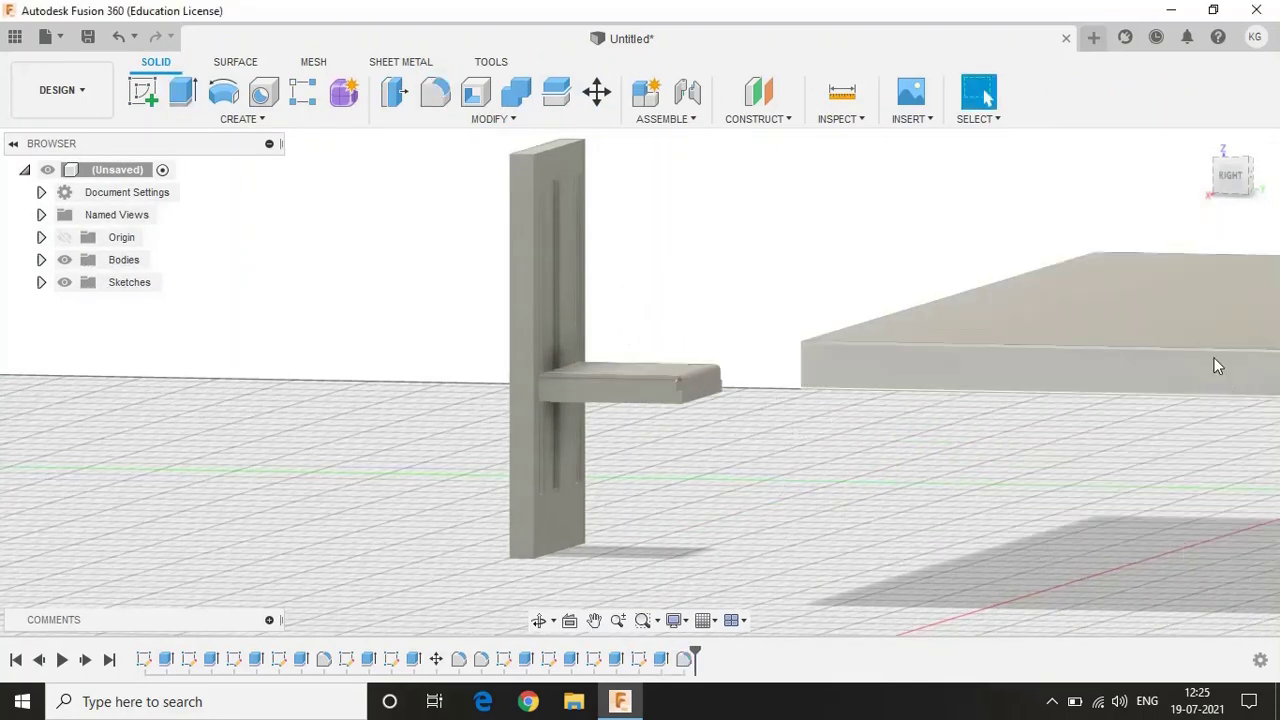
{"action": "left_click", "coordinate": [143, 91]}
{"action": "left_click", "coordinate": [629, 374]}
Draw two Ø8 mm leg circles on the underside of the seat
{"action": "key", "text": "c"}
{"action": "scroll", "coordinate": [580, 428], "scroll_direction": "up", "scroll_amount": 3}
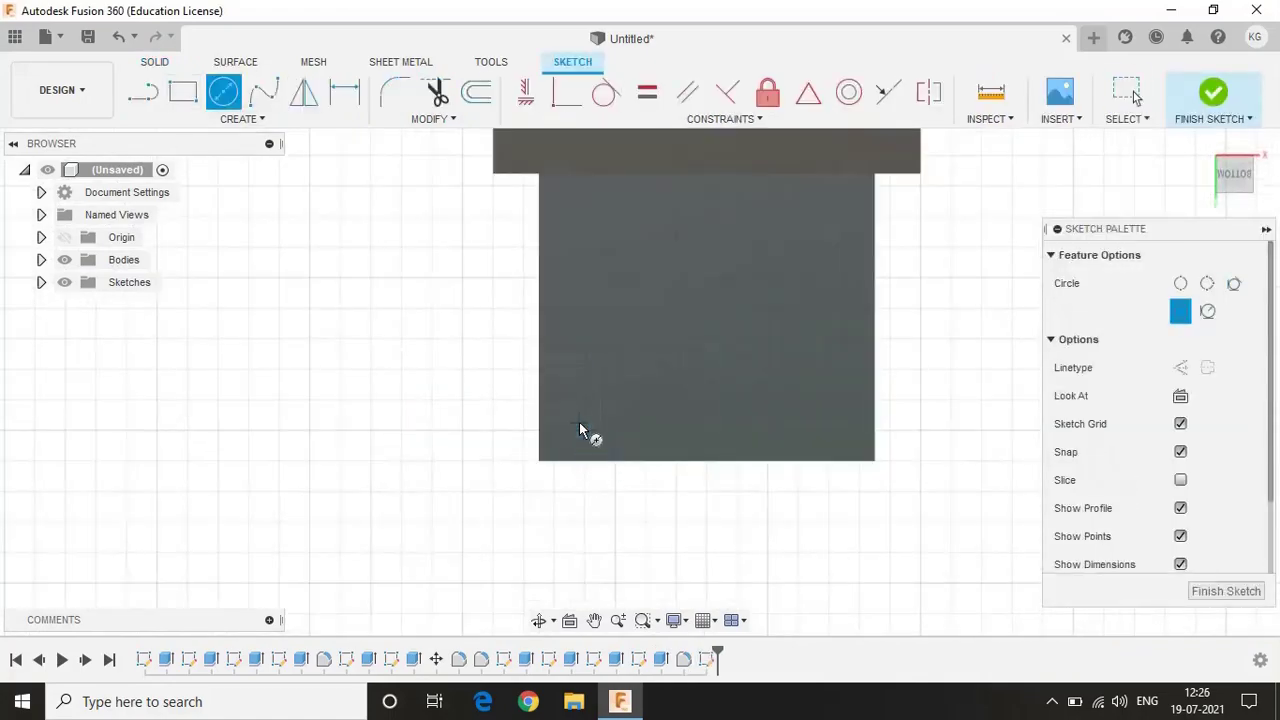
{"action": "type", "text": "8"}
{"action": "key", "text": "Return"}
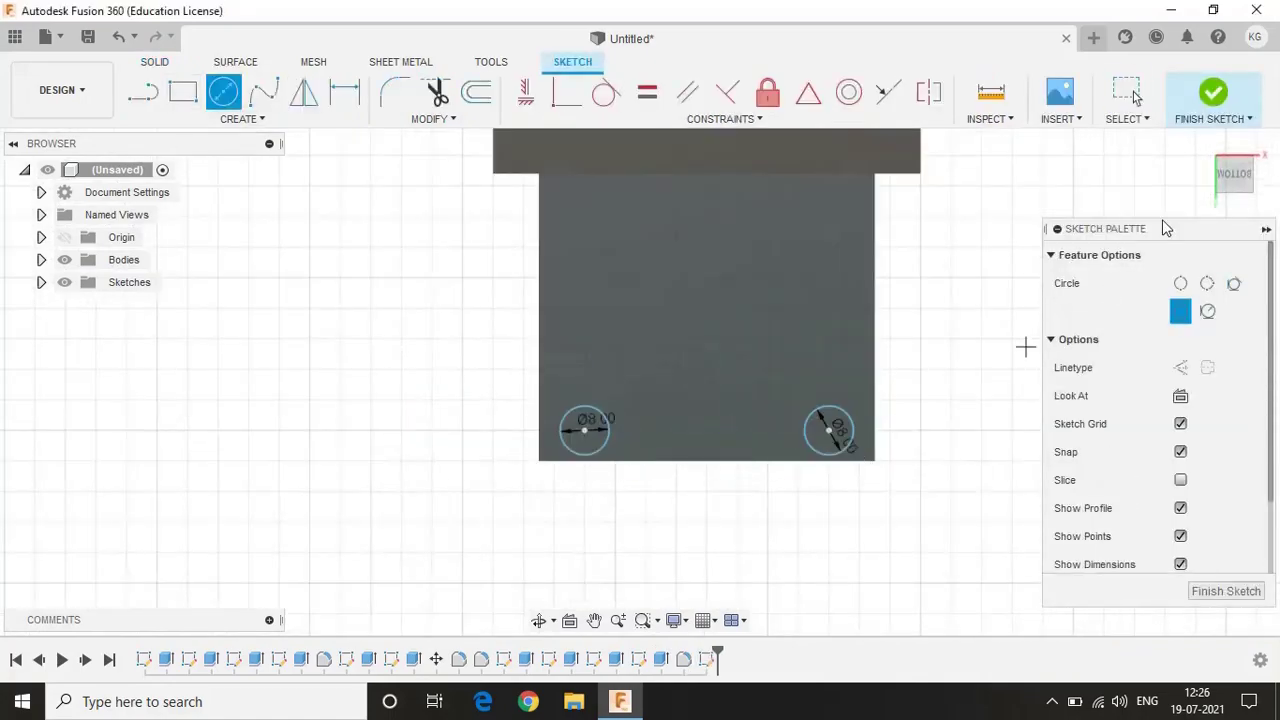
{"action": "middle_click_drag", "start_coordinate": [1162, 228], "coordinate": [1097, 165], "text": "shift"}
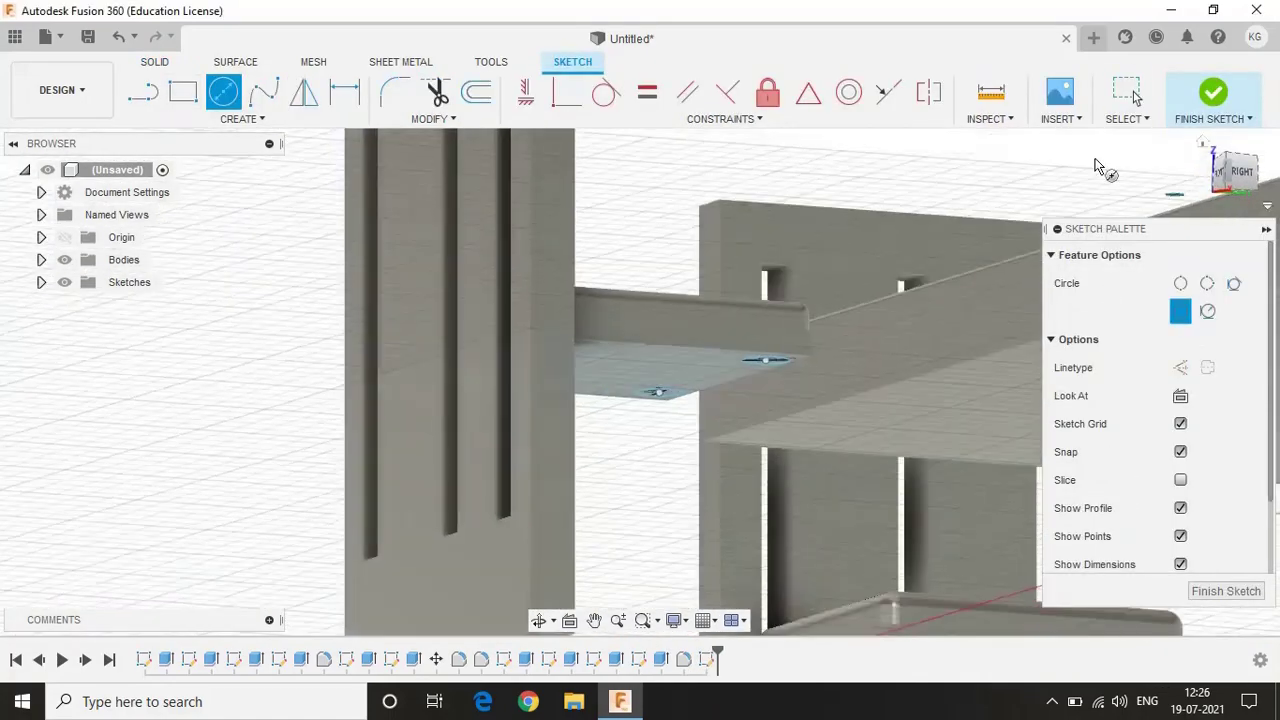
Extrude the two 8 mm circles downward into chair legs
{"action": "left_click", "coordinate": [1212, 92]}
{"action": "left_click", "coordinate": [183, 92]}
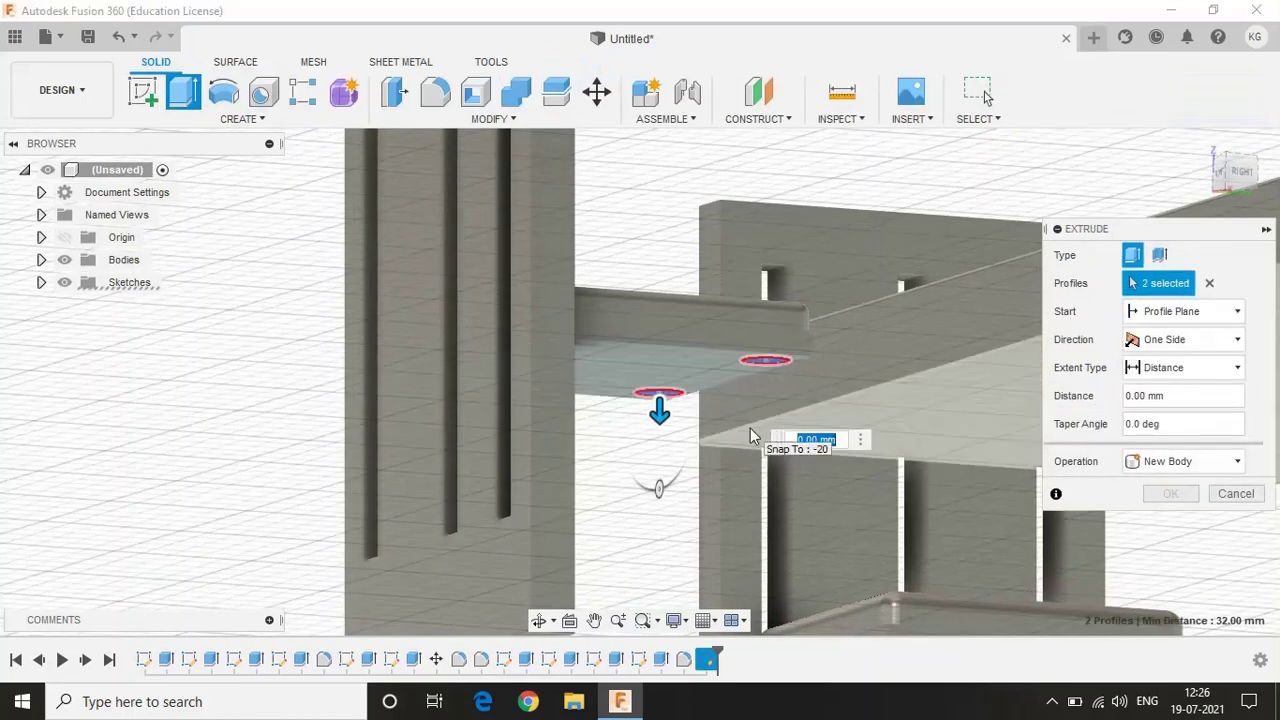
{"action": "scroll", "coordinate": [752, 437], "scroll_direction": "down", "scroll_amount": 3}
{"action": "key", "text": "Escape"}
{"action": "scroll", "coordinate": [821, 447], "scroll_direction": "down", "scroll_amount": 3}
{"action": "scroll", "coordinate": [821, 447], "scroll_direction": "down", "scroll_amount": 2}
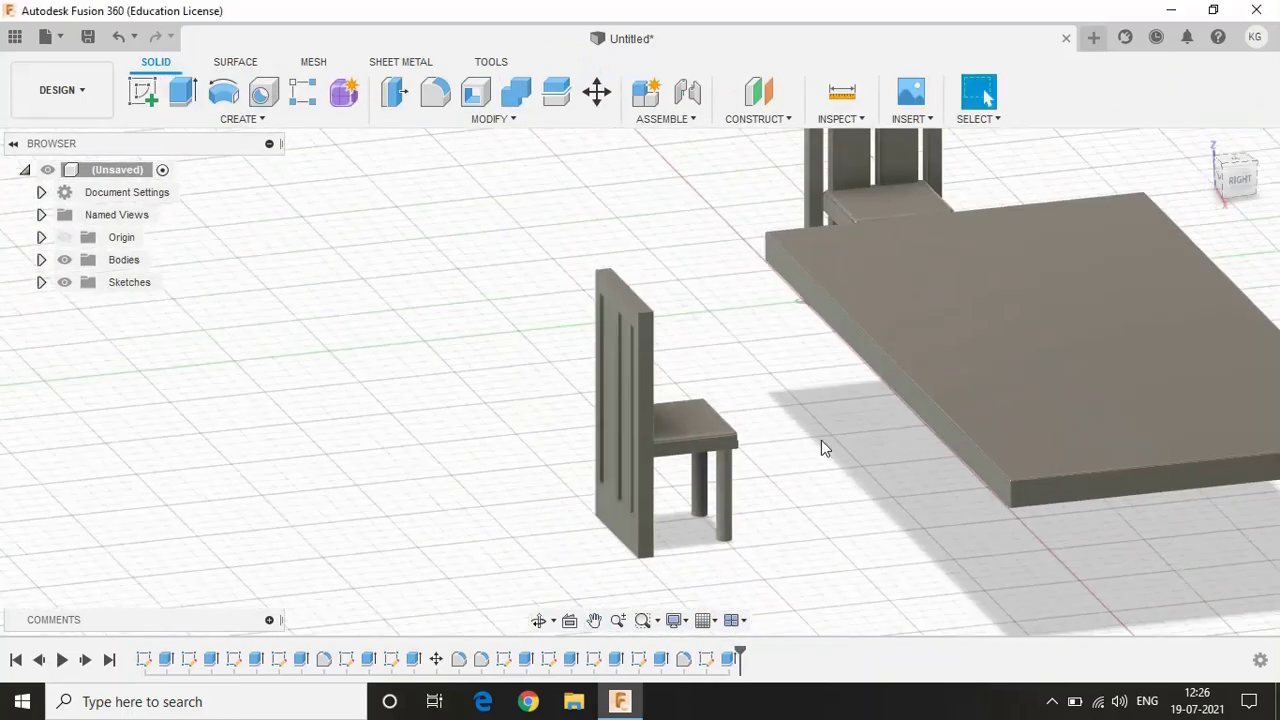
Sketch Ø20 mm circles at the corners of the tabletop's underside
{"action": "key", "text": "c"}
{"action": "left_click", "coordinate": [846, 360]}
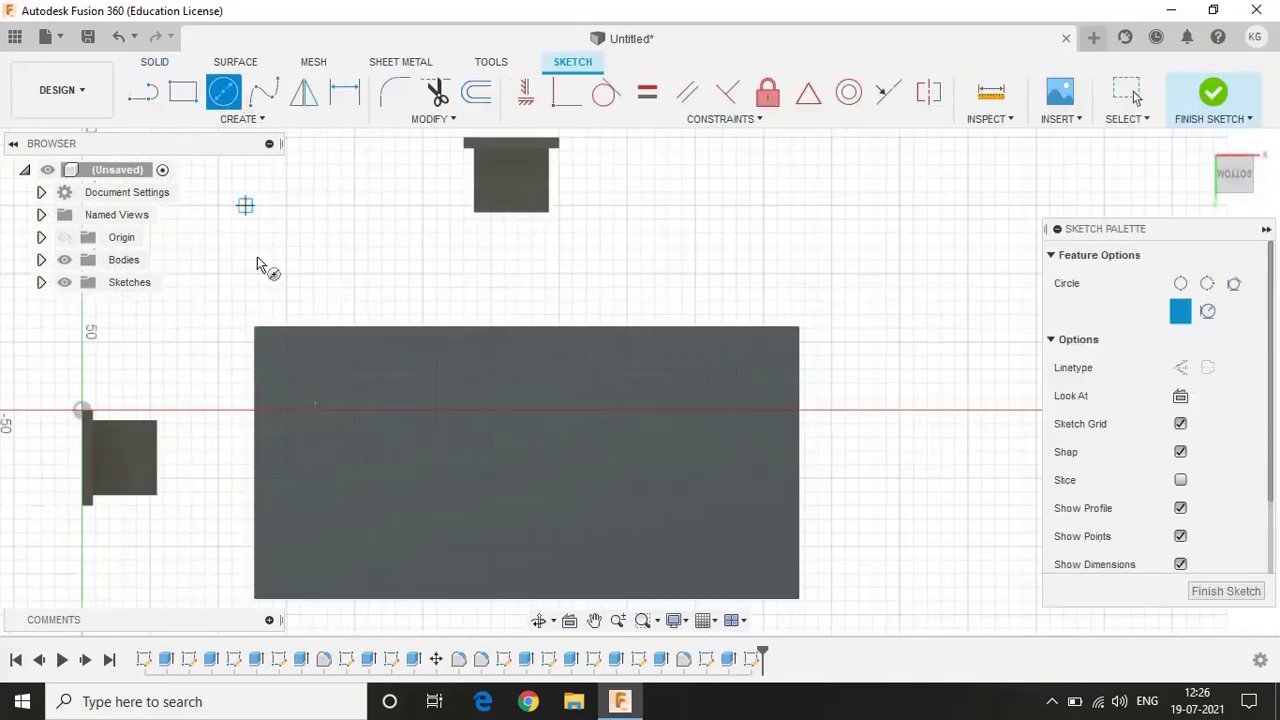
{"action": "scroll", "coordinate": [307, 376], "scroll_direction": "up", "scroll_amount": 3}
{"action": "type", "text": "20"}
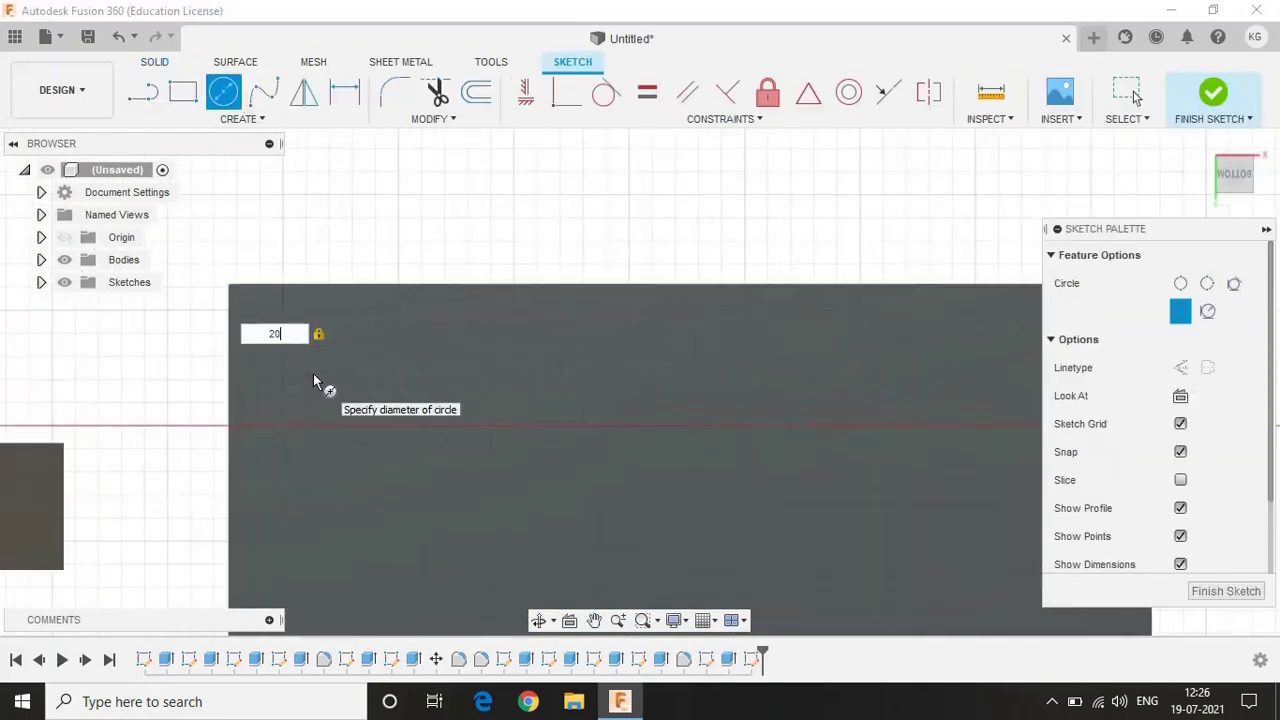
{"action": "key", "text": "Return"}
{"action": "scroll", "coordinate": [810, 315], "scroll_direction": "down", "scroll_amount": 3}
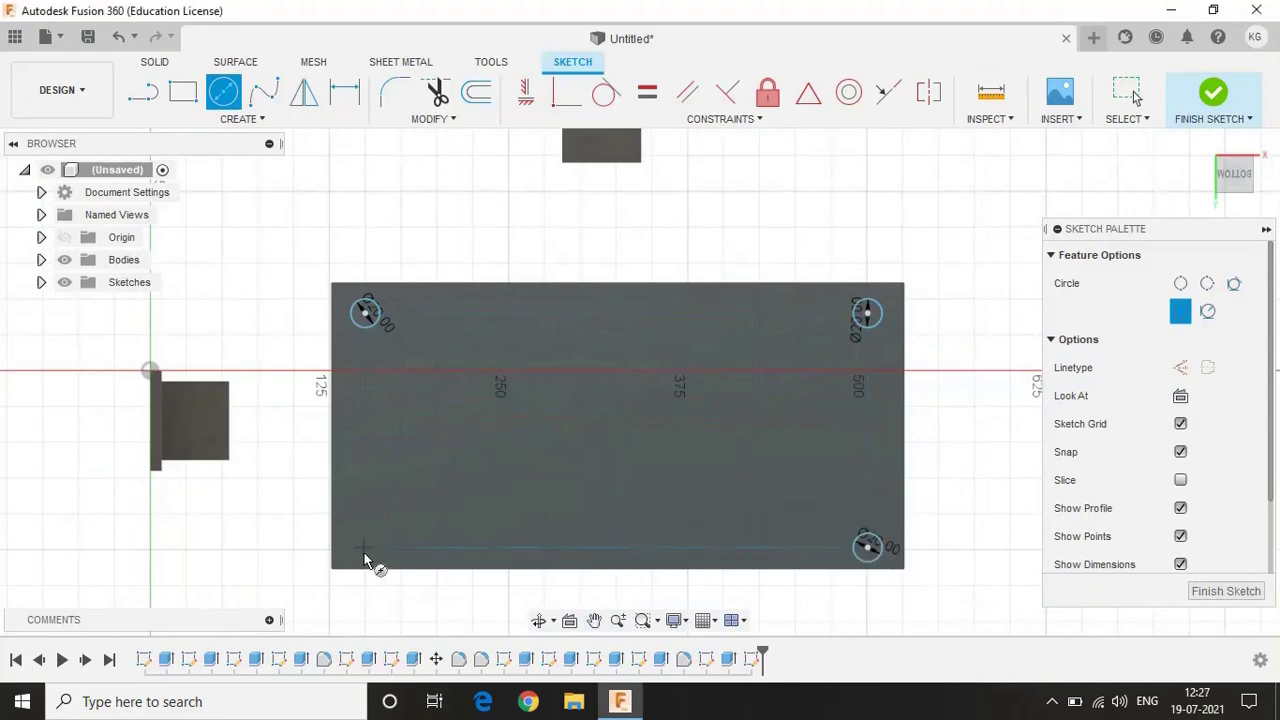
Extrude the four corner circles 70 mm into table legs
{"action": "key", "text": "e"}
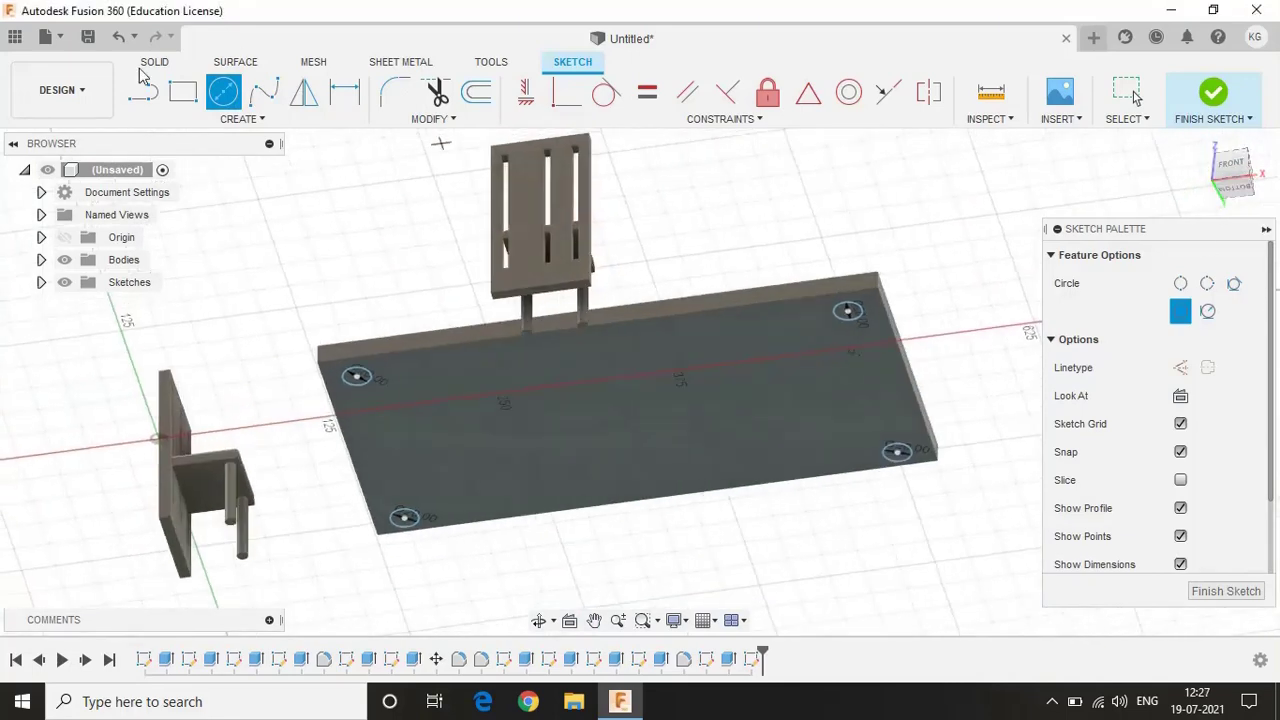
{"action": "left_click", "coordinate": [847, 311]}
{"action": "left_click", "coordinate": [897, 452]}
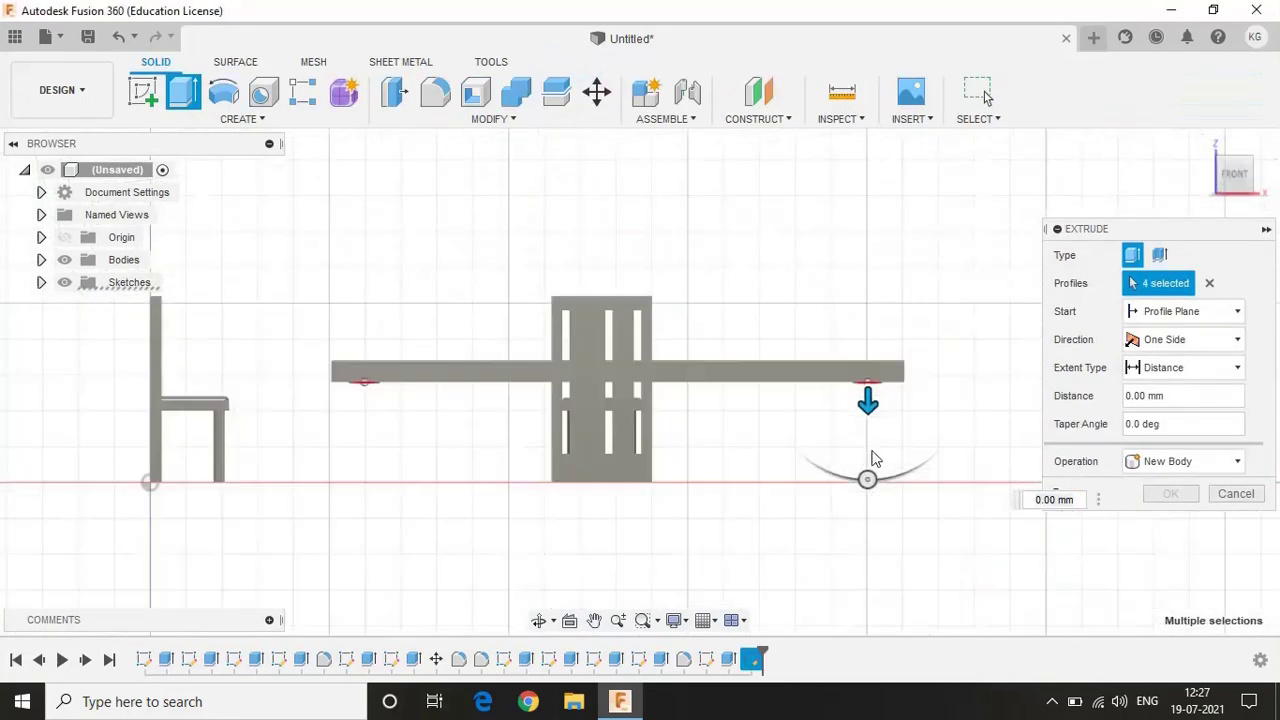
{"action": "type", "text": "70"}
{"action": "key", "text": "Return"}
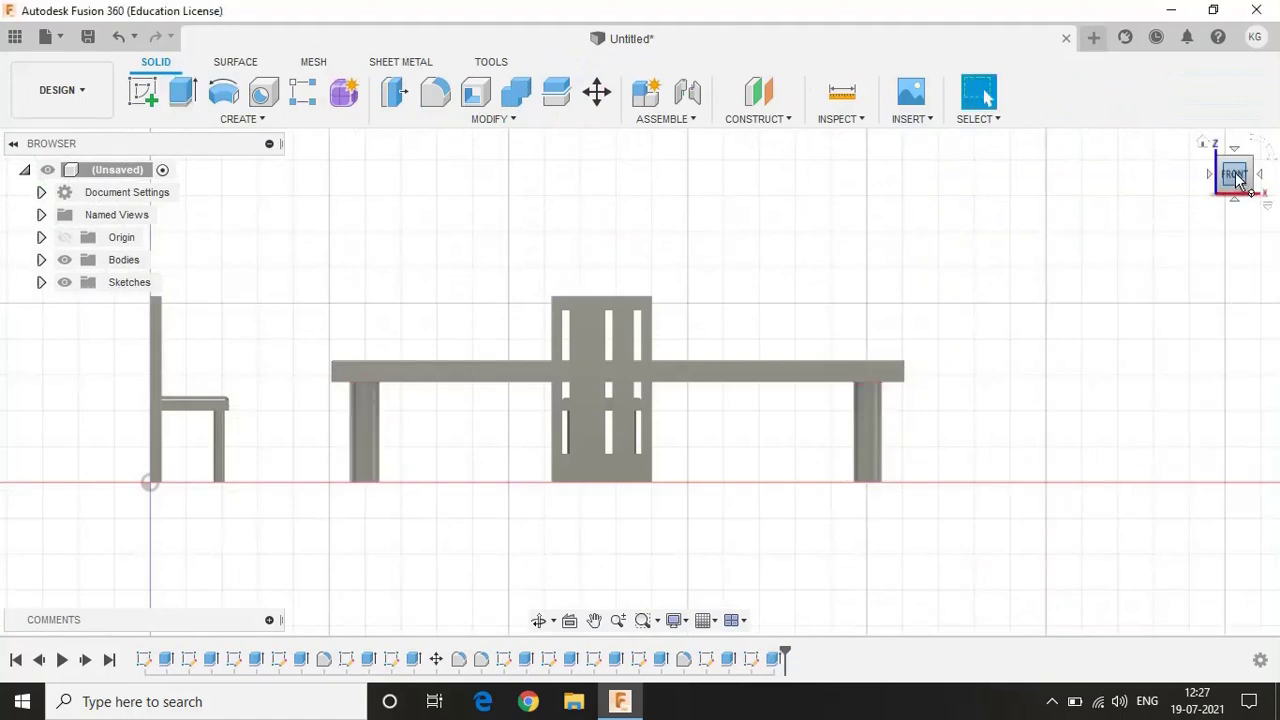
From a side view, move the side chair 25 mm along X
{"action": "middle_click_drag", "start_coordinate": [1006, 425], "coordinate": [1000, 560], "text": "shift"}
{"action": "middle_click_drag", "start_coordinate": [640, 381], "coordinate": [629, 41], "text": "shift"}
{"action": "key", "text": "m"}
{"action": "left_click", "coordinate": [389, 323]}
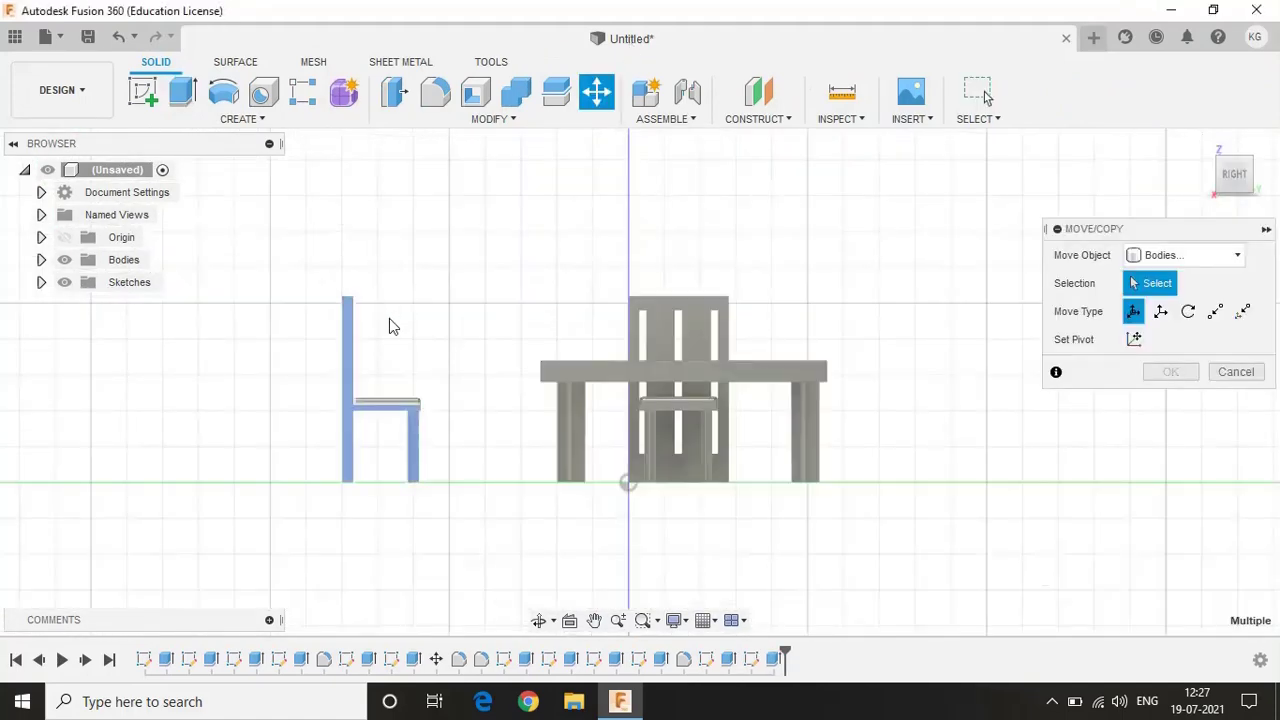
{"action": "left_click_drag", "start_coordinate": [393, 323], "coordinate": [428, 323]}
{"action": "key", "text": "Return"}
{"action": "left_click", "coordinate": [143, 92]}
Sketch a rectangle over the chair back outline, with the table body hidden
{"action": "left_click", "coordinate": [680, 430]}
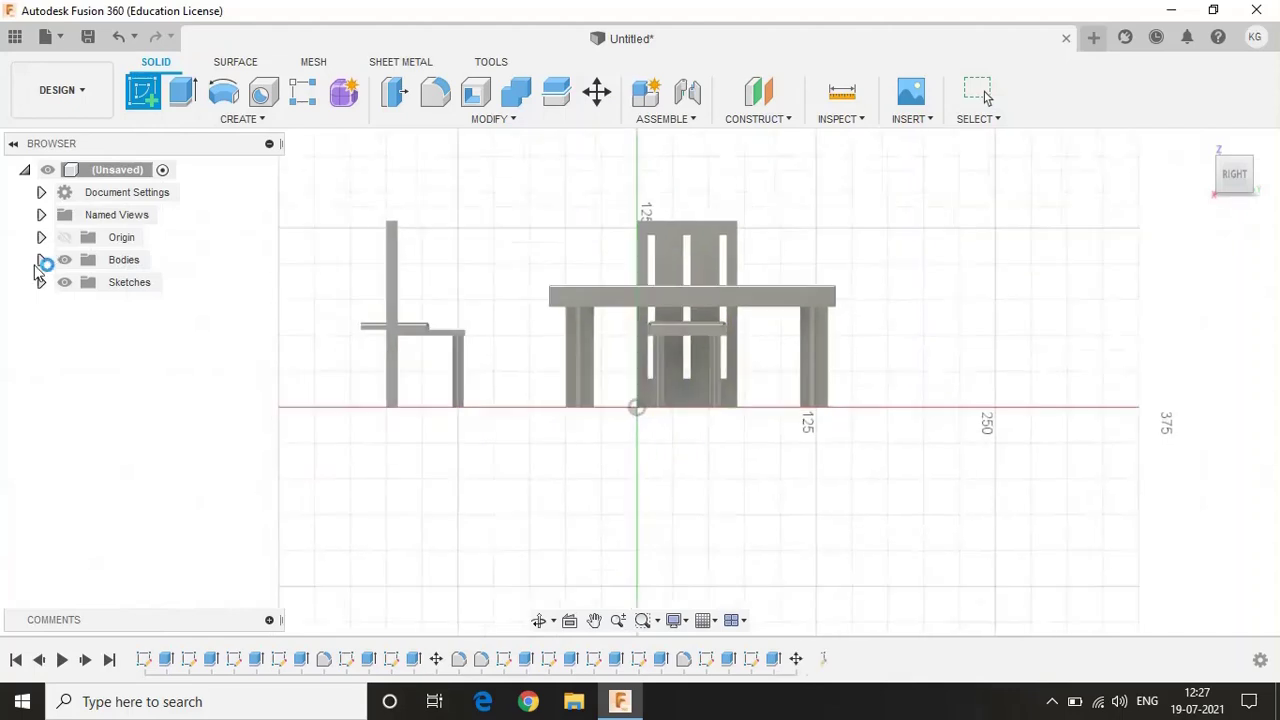
{"action": "left_click", "coordinate": [41, 259]}
{"action": "left_click", "coordinate": [183, 92]}
{"action": "left_click", "coordinate": [82, 330]}
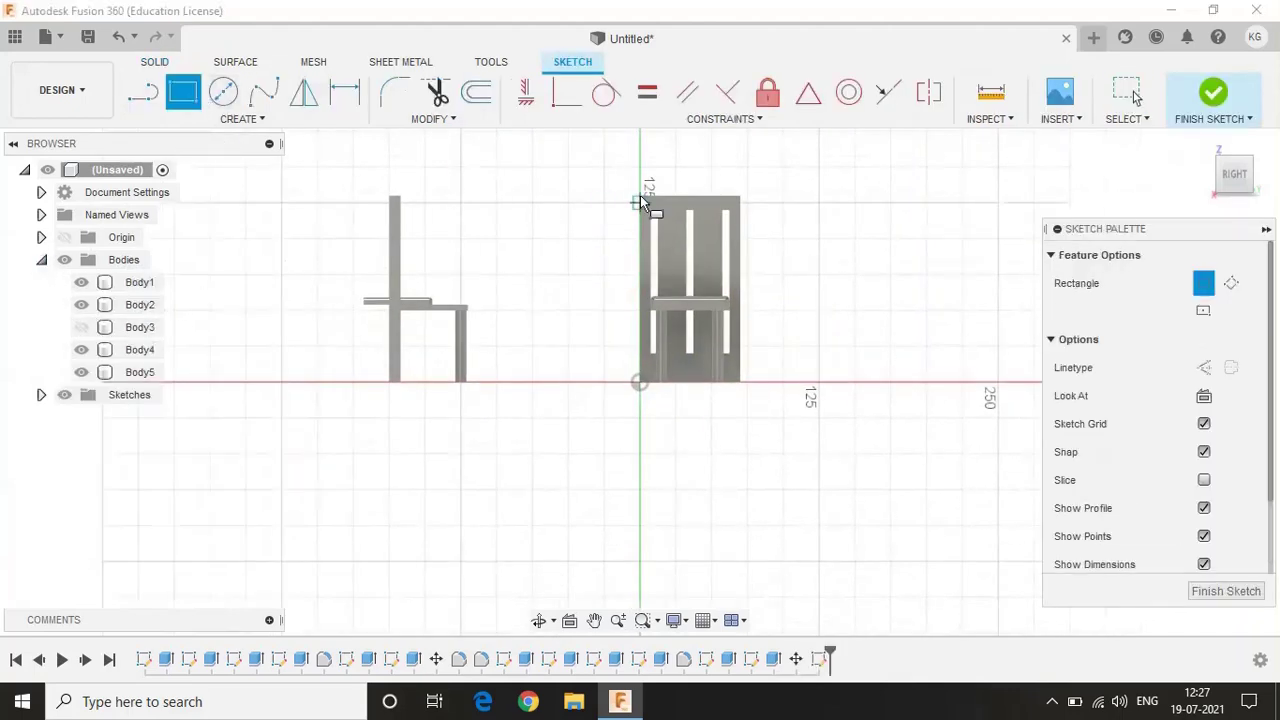
{"action": "scroll", "coordinate": [642, 198], "scroll_direction": "up", "scroll_amount": 3}
{"action": "left_click", "coordinate": [833, 553]}
{"action": "key", "text": "Escape"}
Hide both chair bodies and move the rectangle 125 mm to sit beside the table
{"action": "key", "text": "F6"}
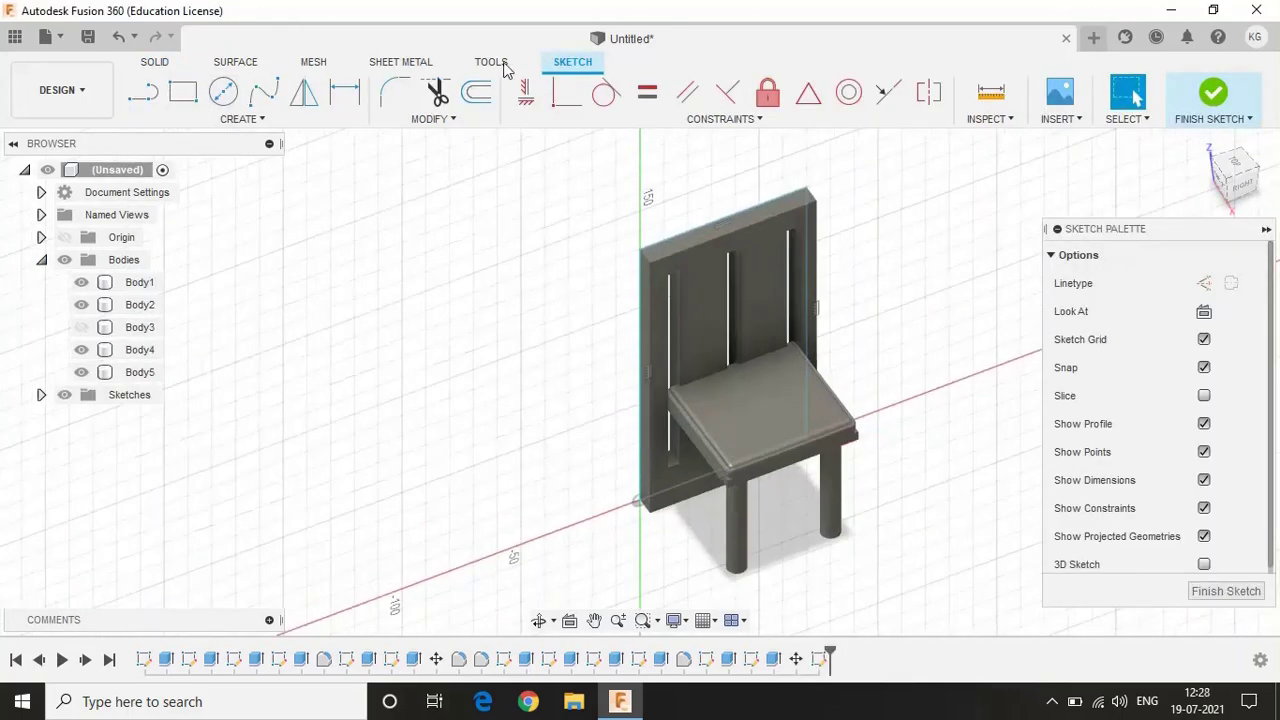
{"action": "left_click", "coordinate": [81, 282]}
{"action": "left_click", "coordinate": [81, 304]}
{"action": "left_click", "coordinate": [457, 118]}
{"action": "left_click", "coordinate": [430, 275]}
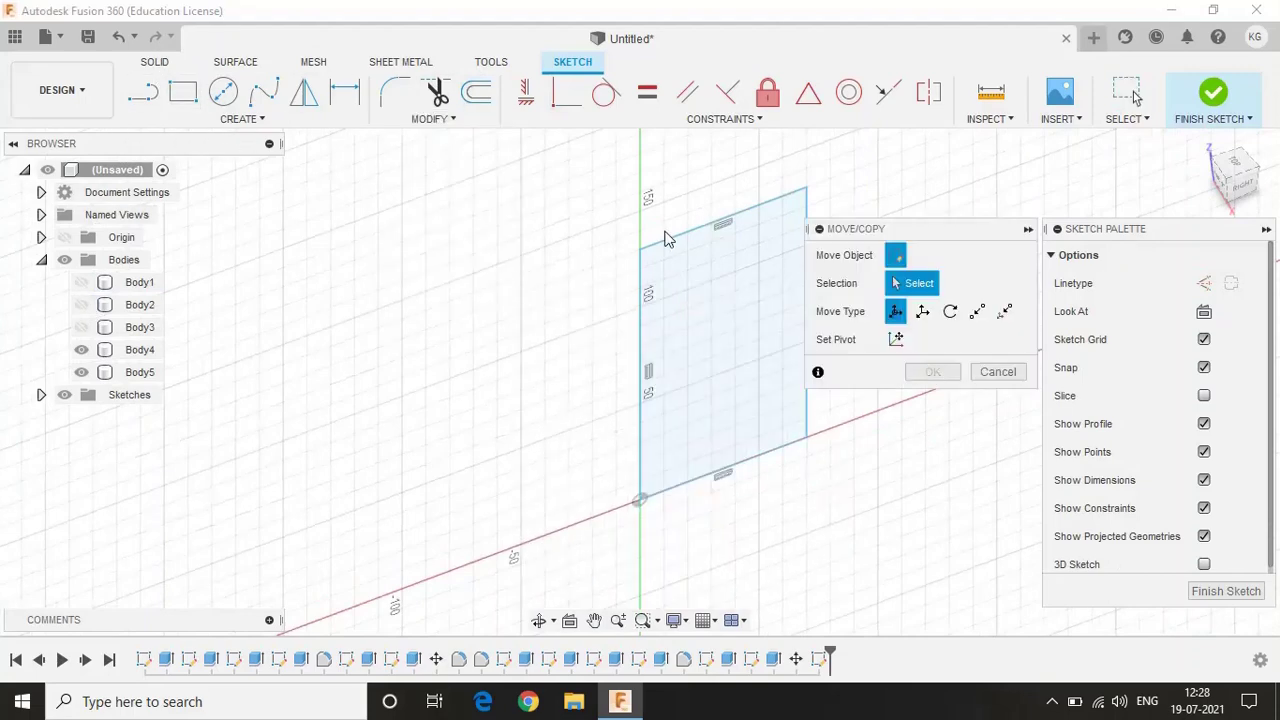
{"action": "left_click_drag", "start_coordinate": [666, 234], "coordinate": [760, 470]}
{"action": "scroll", "coordinate": [443, 371], "scroll_direction": "down", "scroll_amount": 3}
{"action": "left_click_drag", "start_coordinate": [601, 342], "coordinate": [535, 545]}
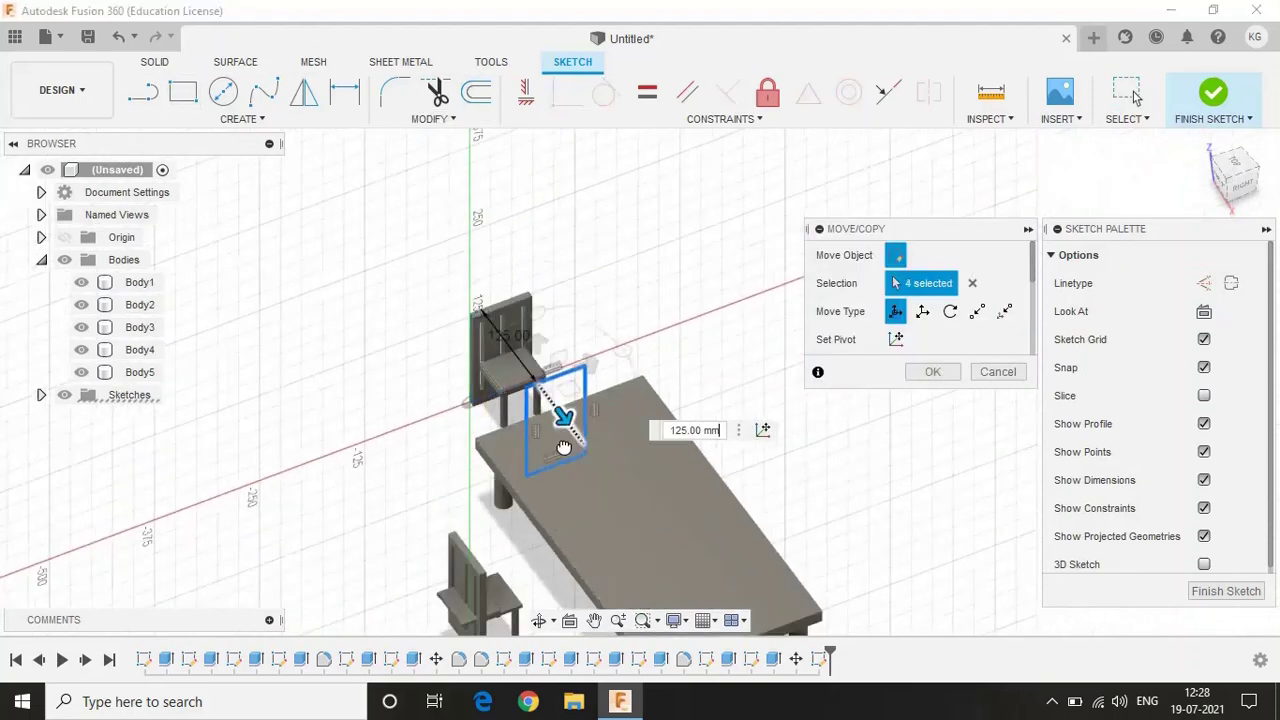
{"action": "key", "text": "Return"}
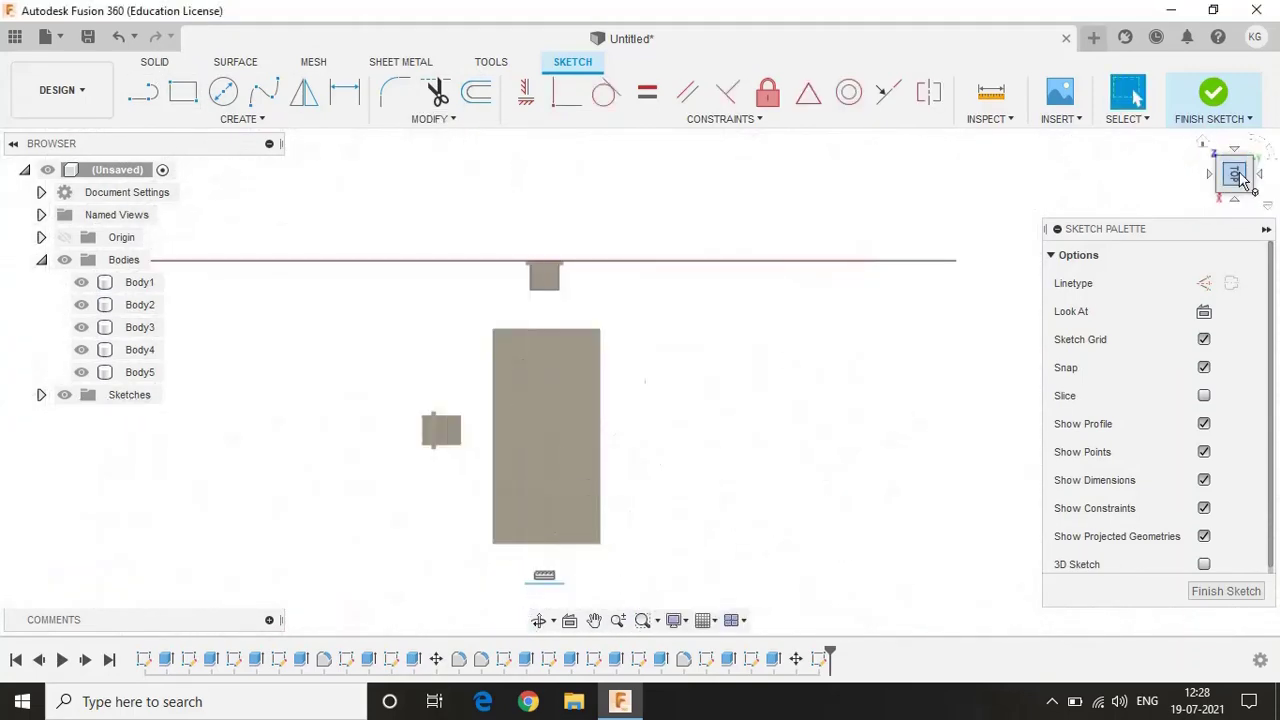
Extrude the rectangle into a new upright back panel body
{"action": "left_click", "coordinate": [1213, 153]}
{"action": "left_click", "coordinate": [1212, 95]}
{"action": "left_click", "coordinate": [182, 91]}
{"action": "key", "text": "Return"}
Sketch on the new panel's face and draw the first 5 × 100 mm slot rectangle
{"action": "left_click", "coordinate": [1224, 178]}
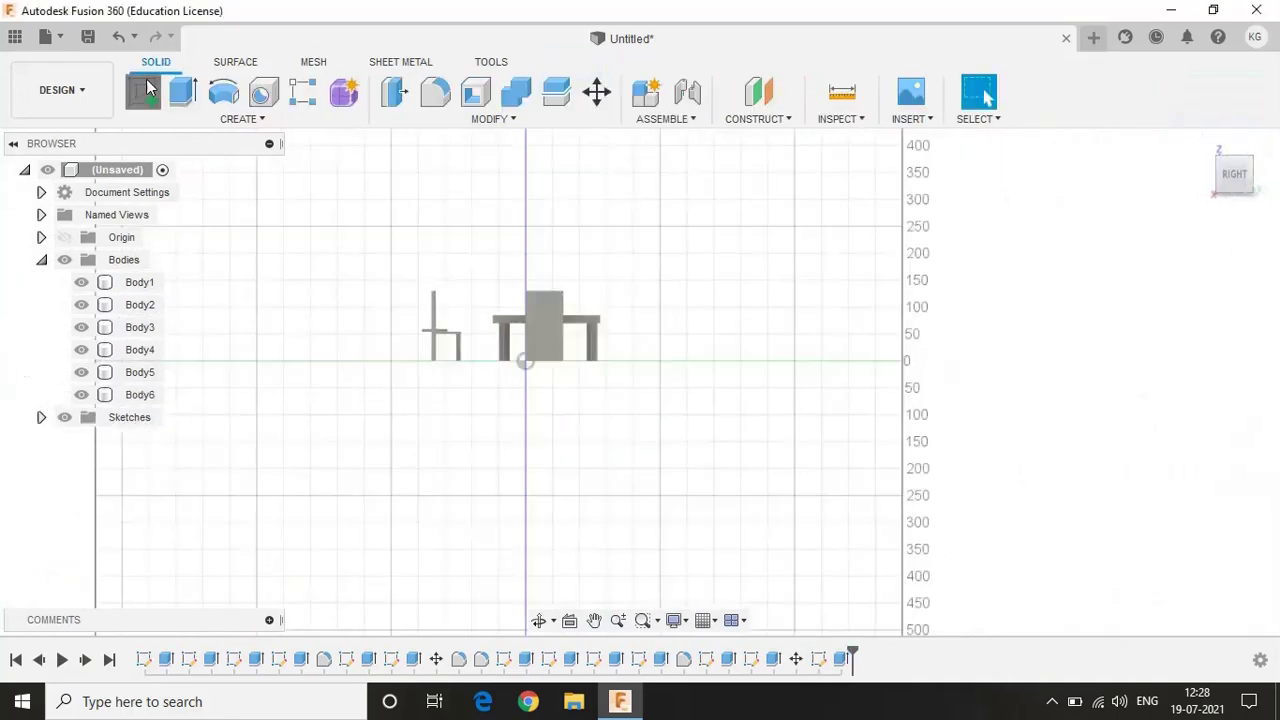
{"action": "left_click", "coordinate": [143, 91]}
{"action": "left_click", "coordinate": [643, 363]}
{"action": "left_click", "coordinate": [239, 118]}
{"action": "left_click", "coordinate": [357, 163]}
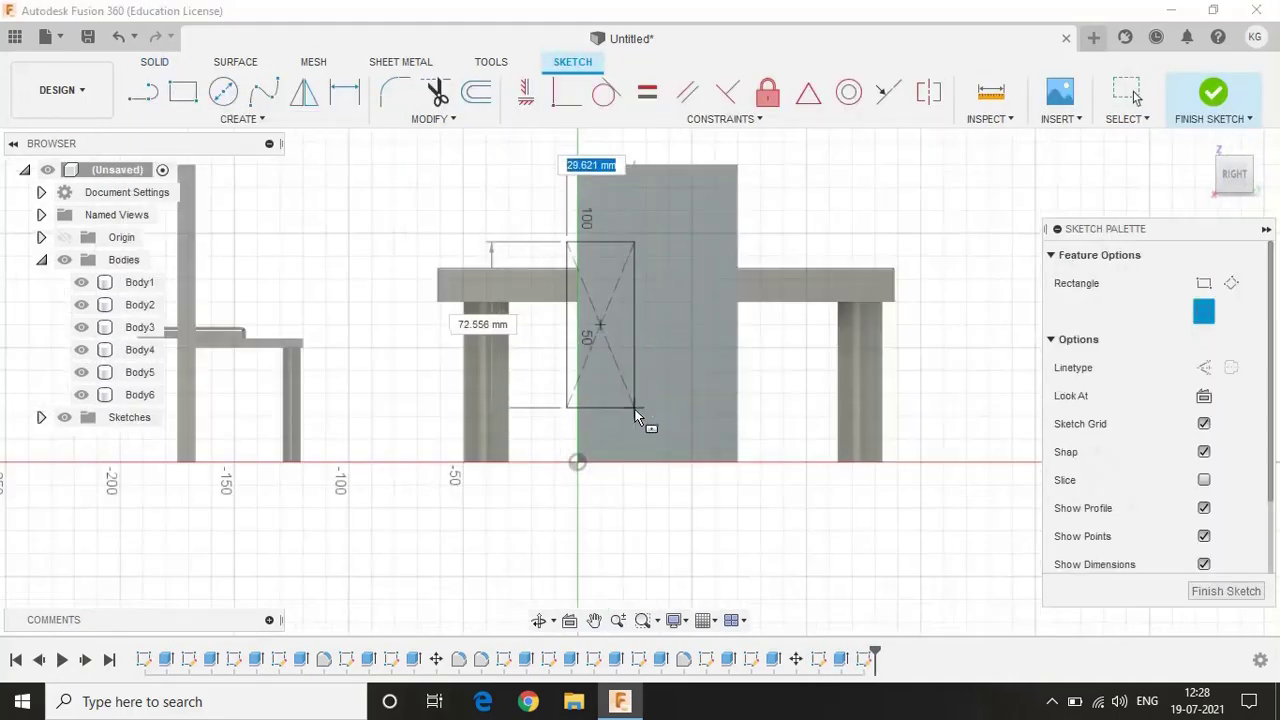
{"action": "type", "text": "100"}
{"action": "key", "text": "Return"}
Add the next 100 mm tall slot rectangles and finish the slot sketch
{"action": "left_click", "coordinate": [655, 265]}
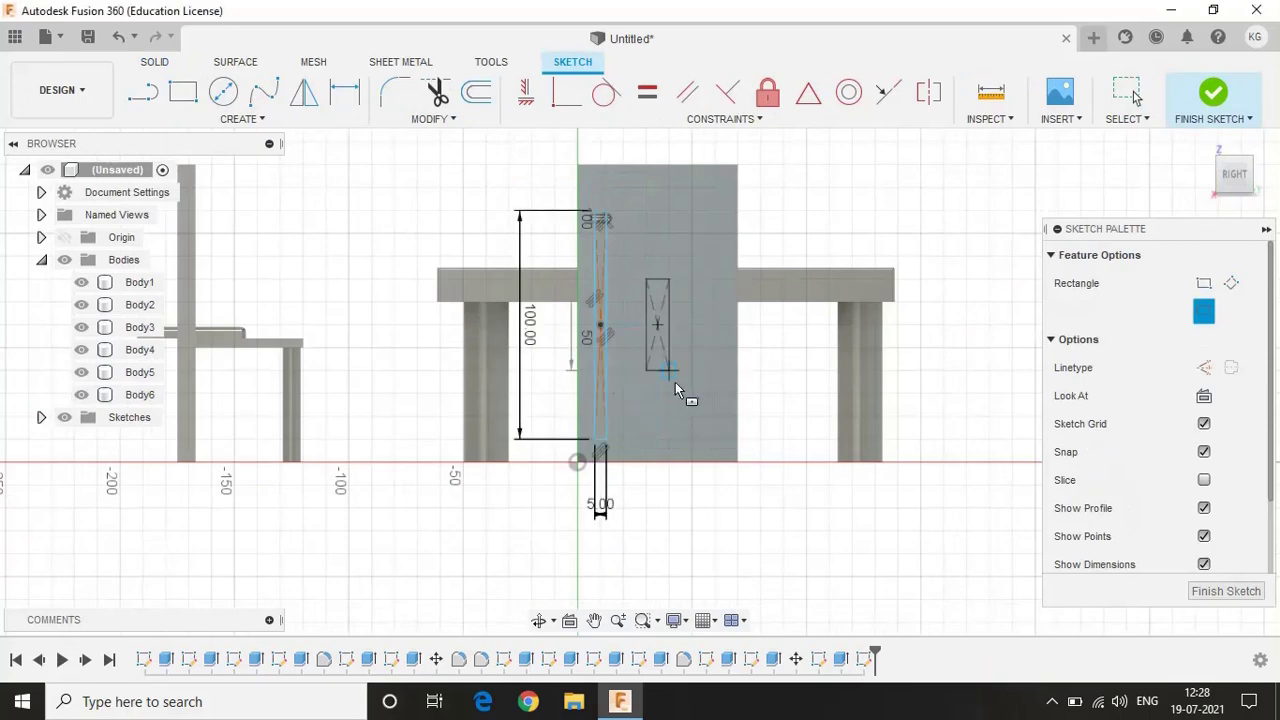
{"action": "type", "text": "5100"}
{"action": "key", "text": "Return"}
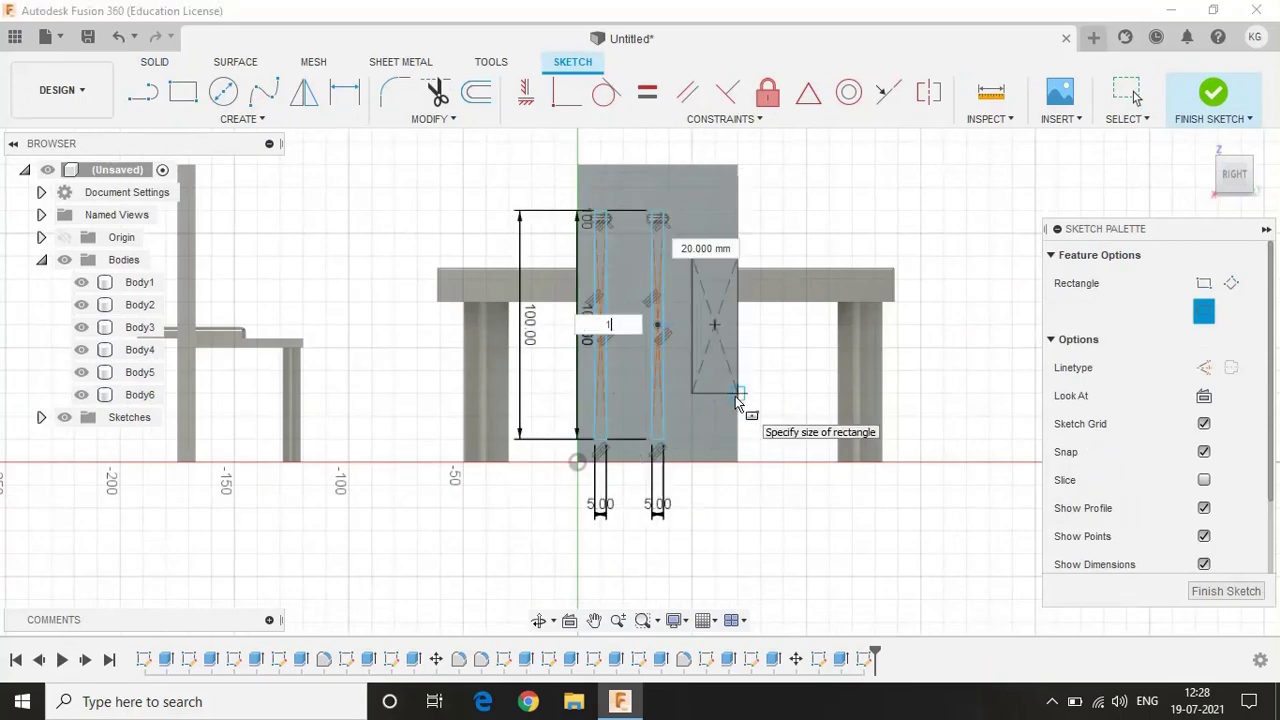
{"action": "key", "text": "Escape"}
{"action": "key", "text": "F6"}
Extrude the slot profiles -20 mm as a cut through the panel
{"action": "key", "text": "e"}
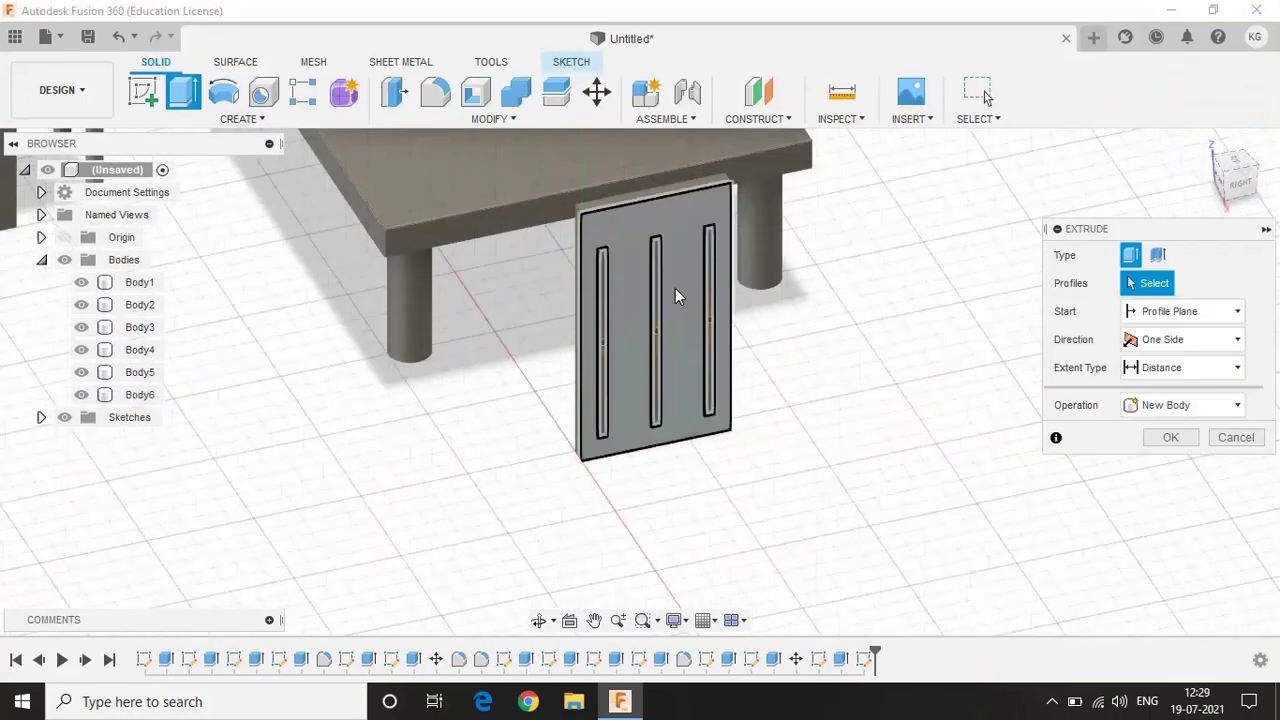
{"action": "left_click", "coordinate": [656, 310]}
{"action": "type", "text": "-20"}
{"action": "left_click", "coordinate": [1166, 520]}
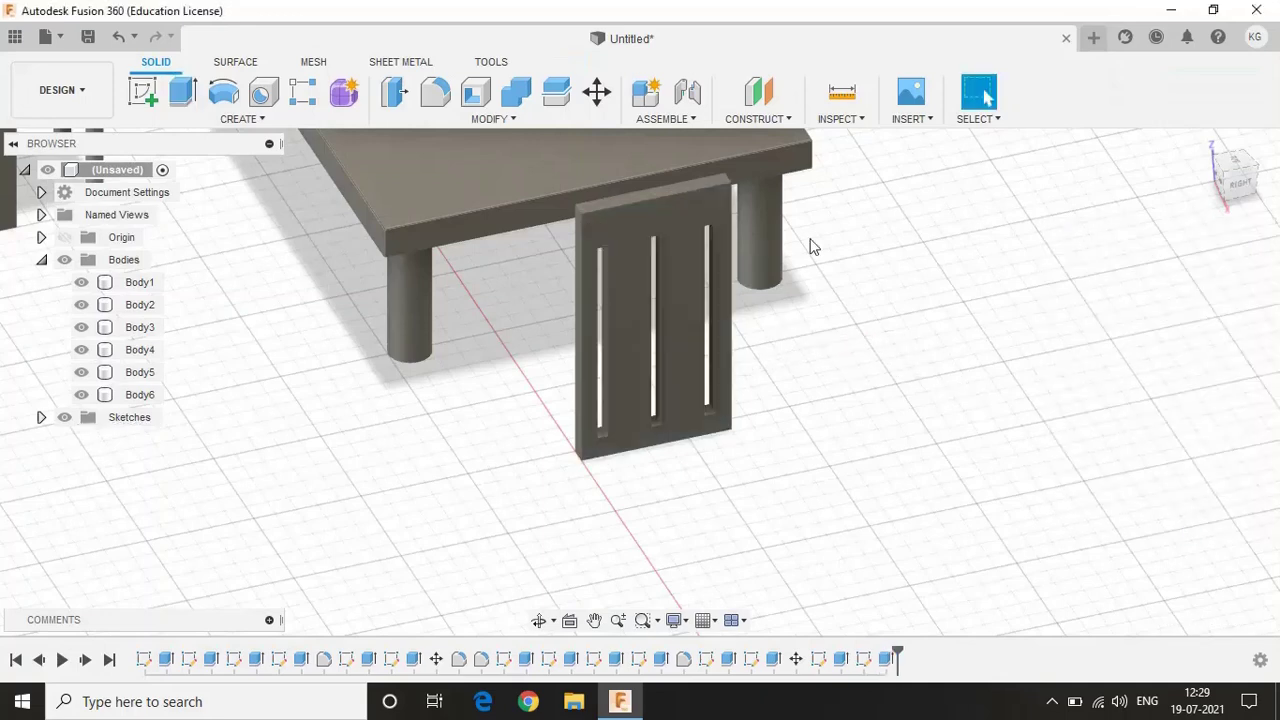
{"action": "left_click", "coordinate": [1233, 160]}
Start a sketch on the chair face, then cancel the attempted move and switch to the top view
{"action": "left_click", "coordinate": [143, 91]}
{"action": "left_click", "coordinate": [840, 165]}
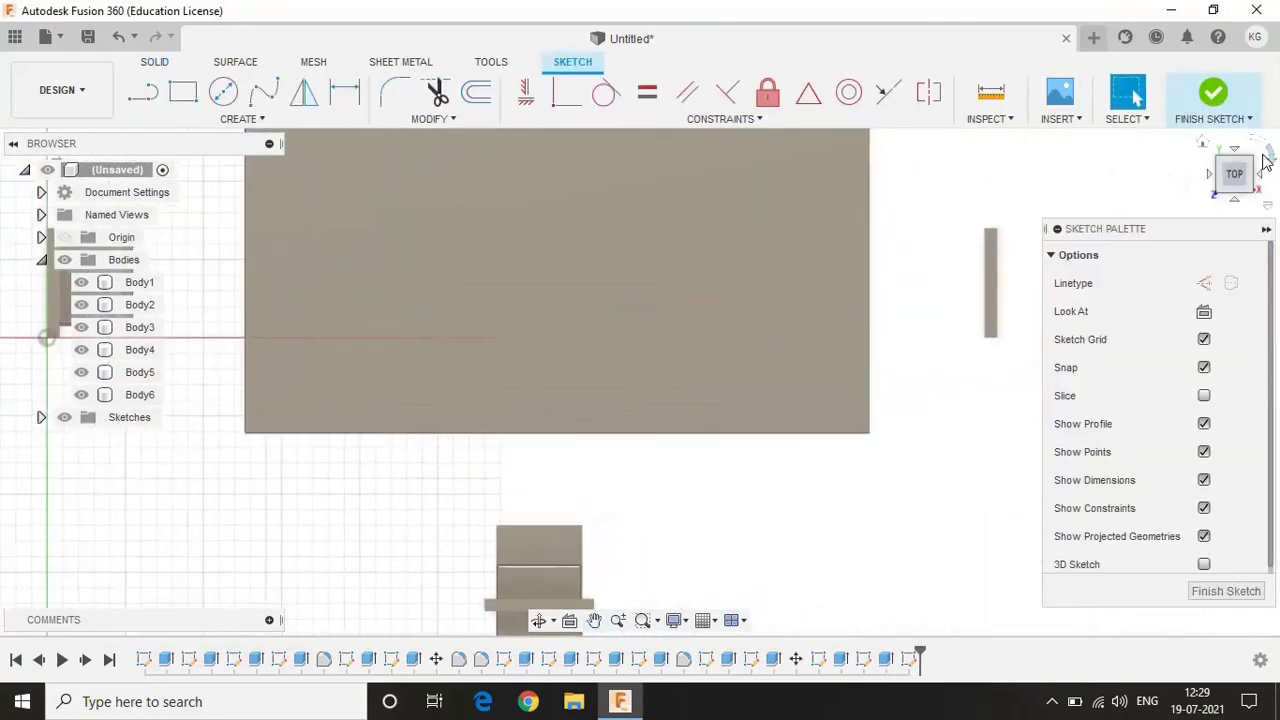
{"action": "left_click", "coordinate": [242, 118]}
{"action": "left_click", "coordinate": [345, 160]}
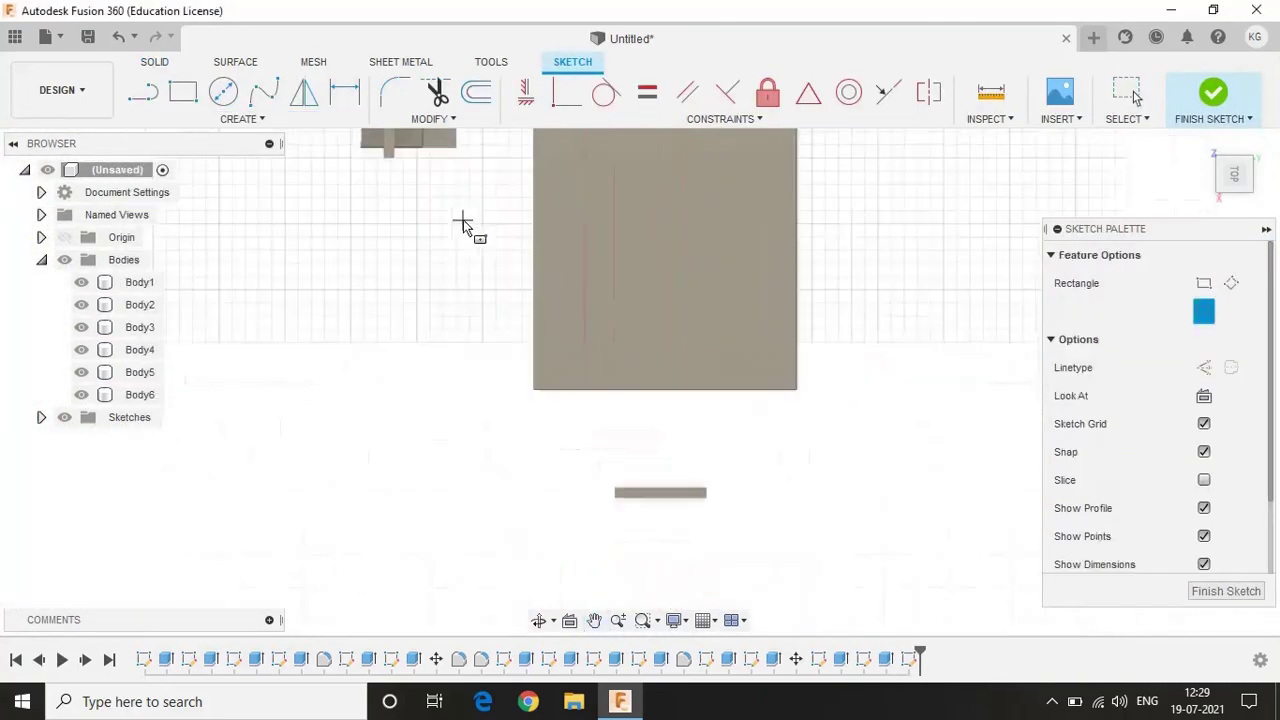
{"action": "mouse_move", "coordinate": [638, 380]}
{"action": "middle_mouse_down", "text": "shift"}
{"action": "mouse_move", "coordinate": [1135, 95]}
{"action": "mouse_move", "coordinate": [486, 220]}
{"action": "middle_mouse_up", "text": "shift"}
{"action": "key", "text": "m"}
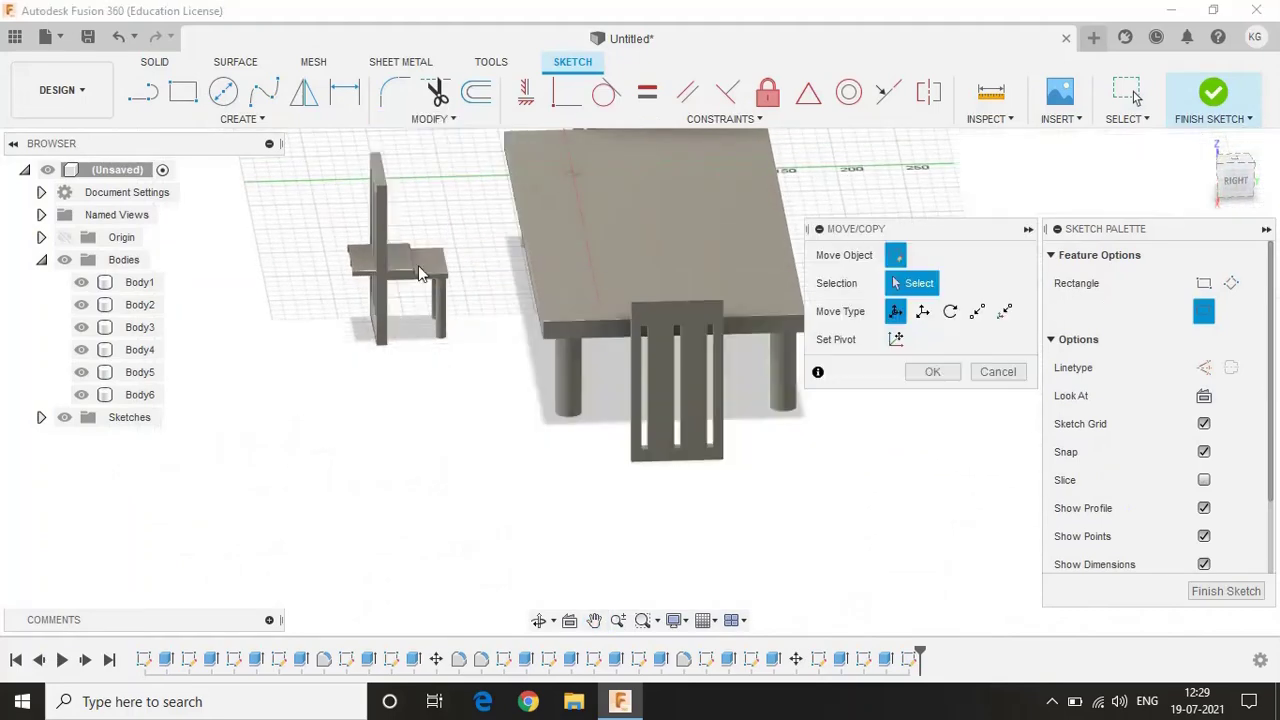
{"action": "left_click", "coordinate": [980, 372]}
{"action": "key", "text": "m"}
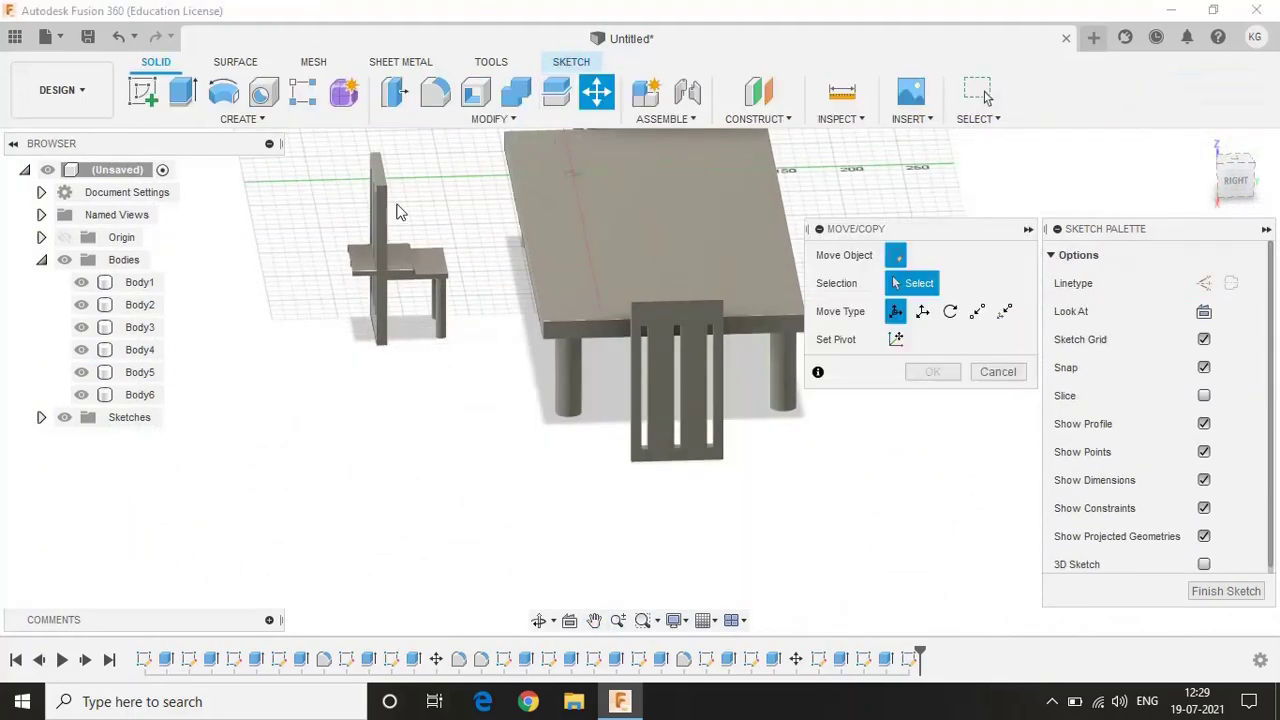
{"action": "left_click", "coordinate": [975, 377]}
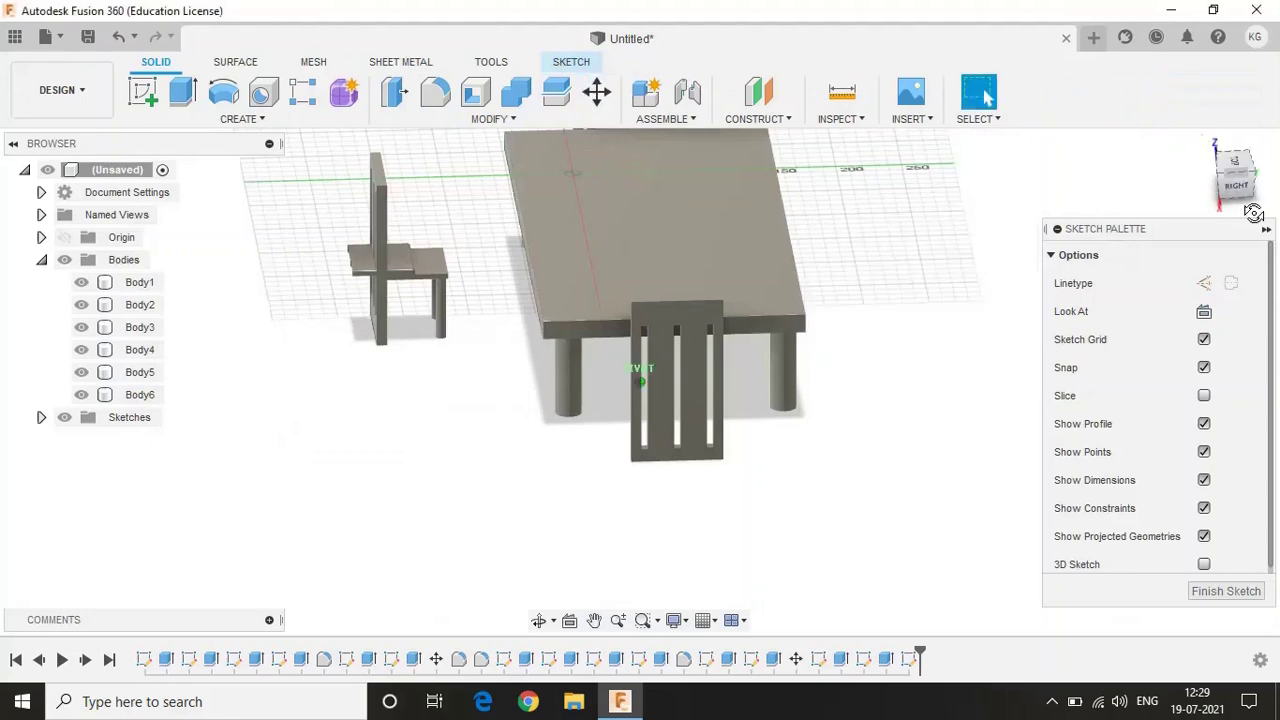
{"action": "left_click", "coordinate": [1240, 170]}
Sketch a 50 × 50 mm rectangle and shift it into place against the chair back
{"action": "left_click", "coordinate": [141, 91]}
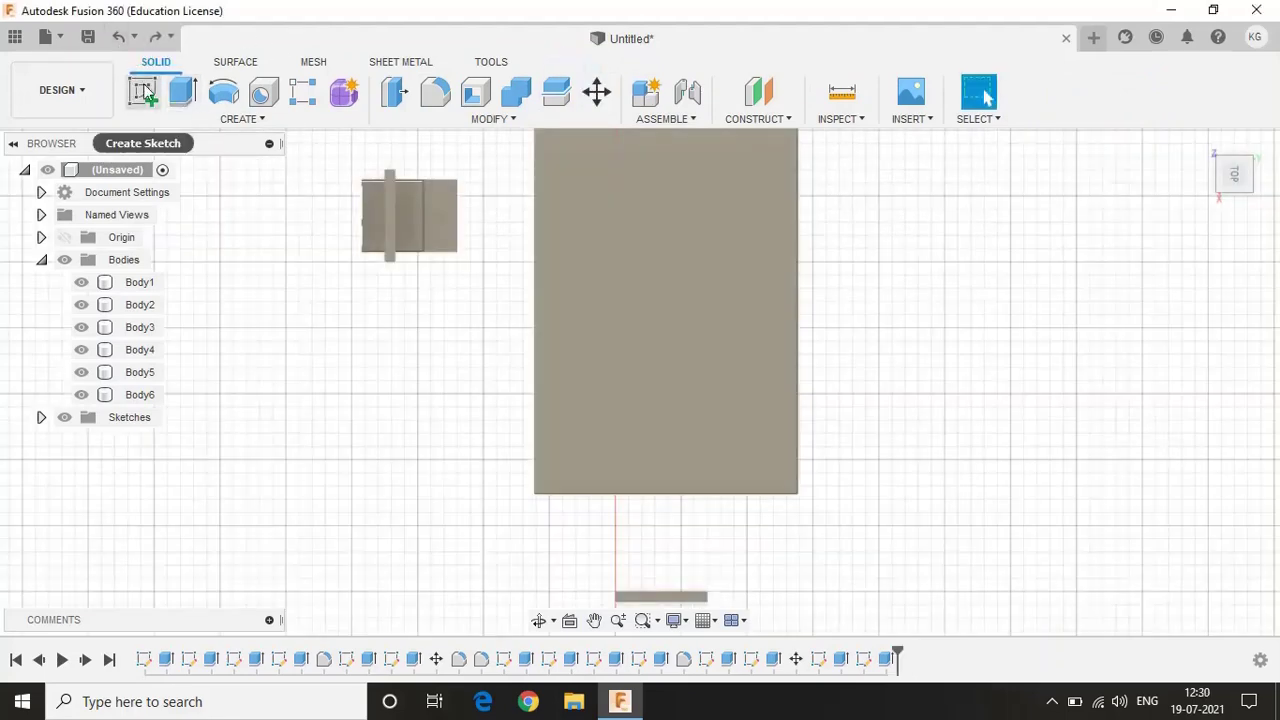
{"action": "left_click", "coordinate": [517, 509]}
{"action": "left_click", "coordinate": [240, 118]}
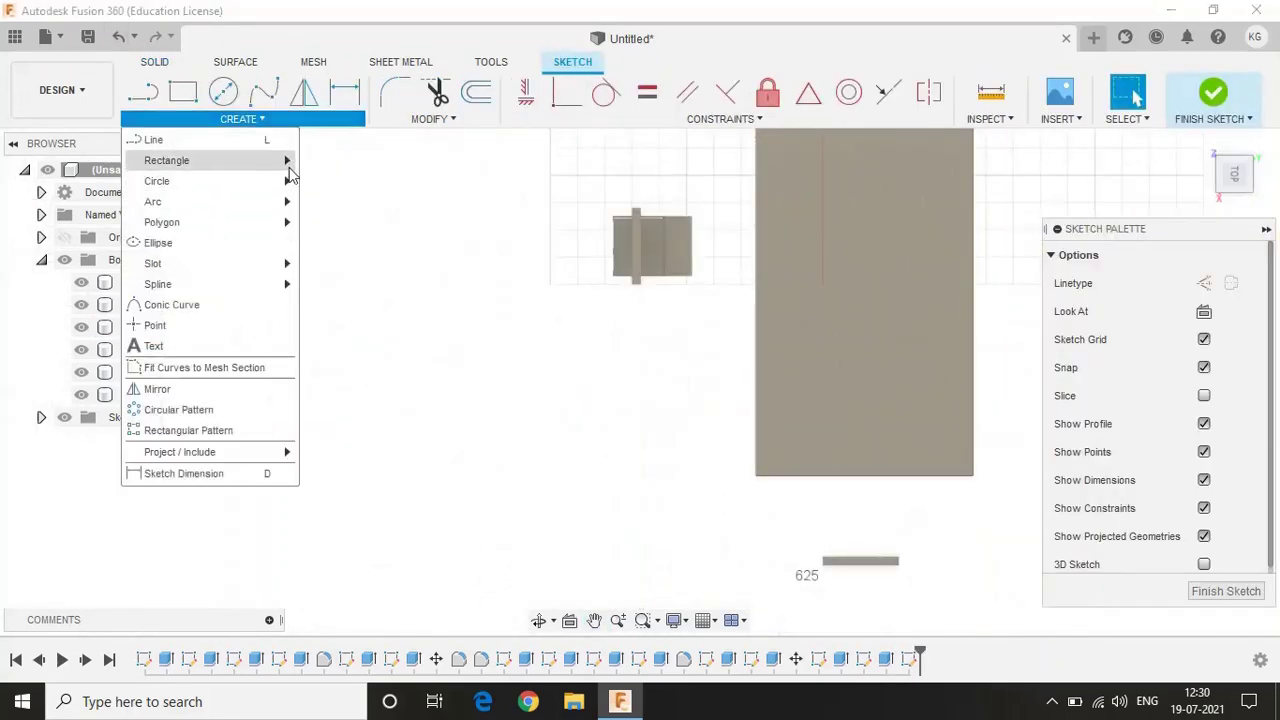
{"action": "left_click", "coordinate": [340, 160]}
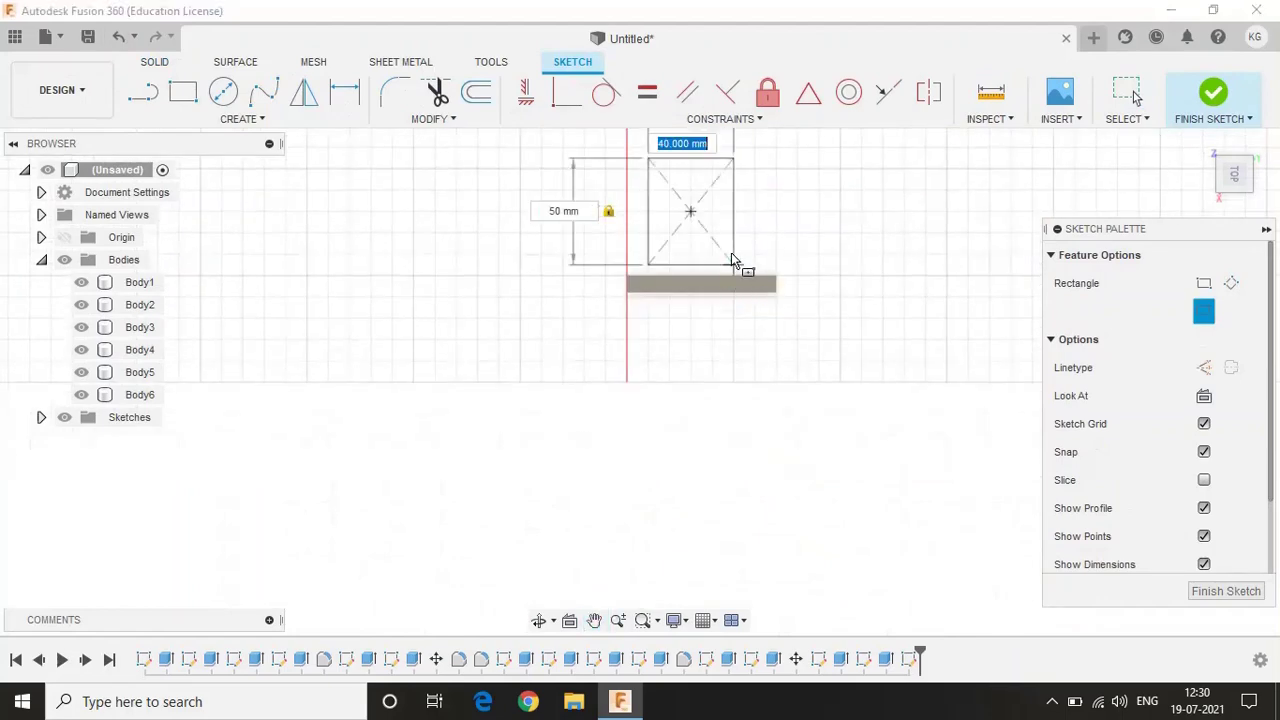
{"action": "key", "text": "Return"}
{"action": "left_click", "coordinate": [433, 118]}
{"action": "left_click", "coordinate": [449, 240]}
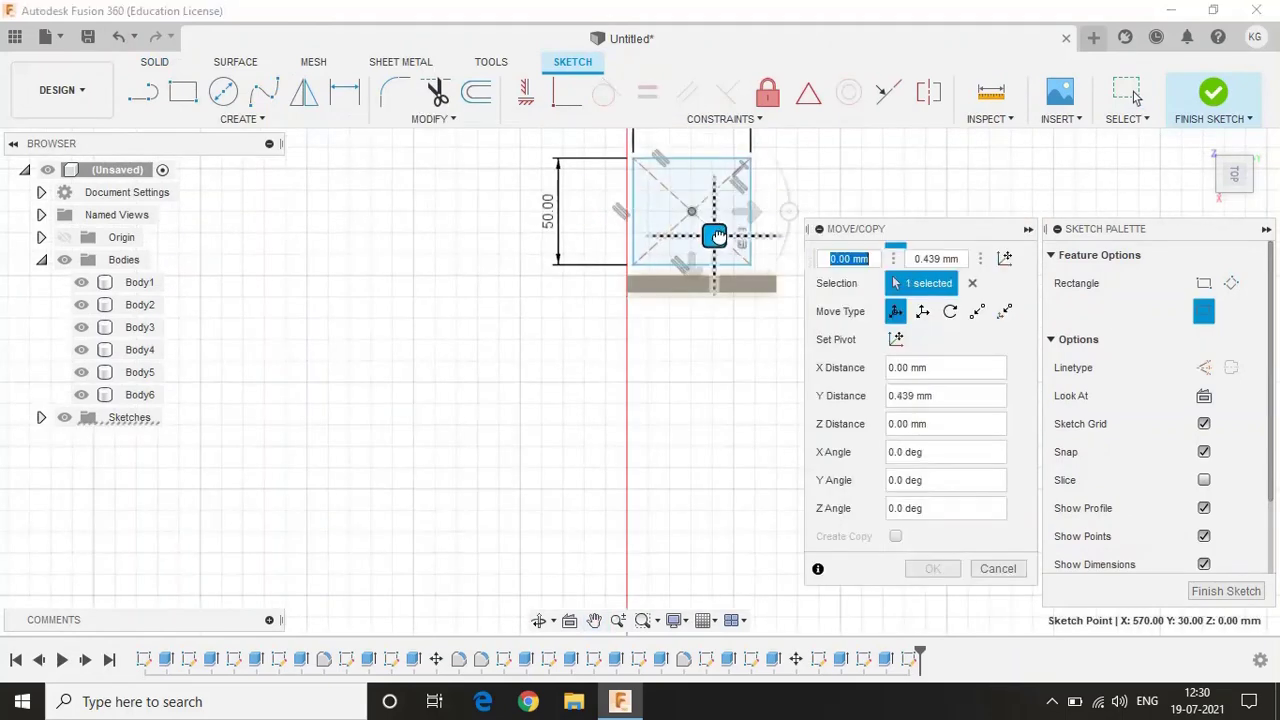
{"action": "left_click_drag", "start_coordinate": [706, 224], "coordinate": [725, 249]}
{"action": "left_click", "coordinate": [1205, 163]}
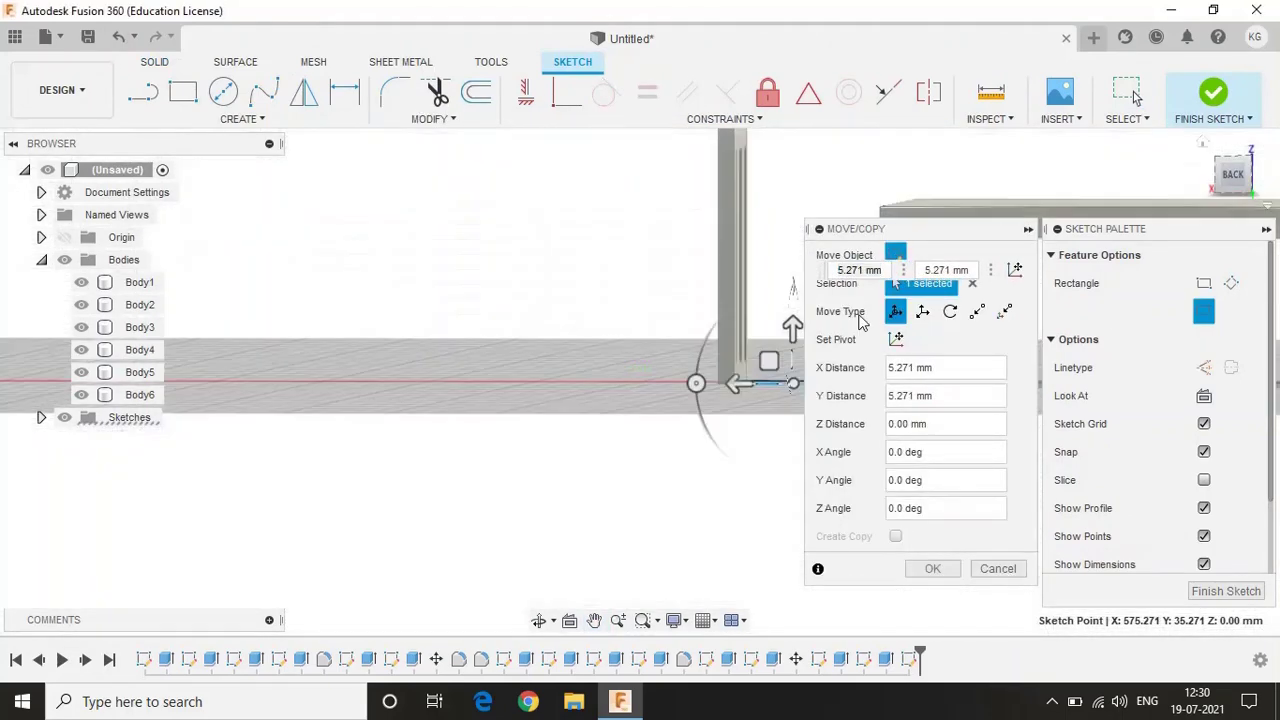
{"action": "key", "text": "Return"}
{"action": "left_click", "coordinate": [1212, 152]}
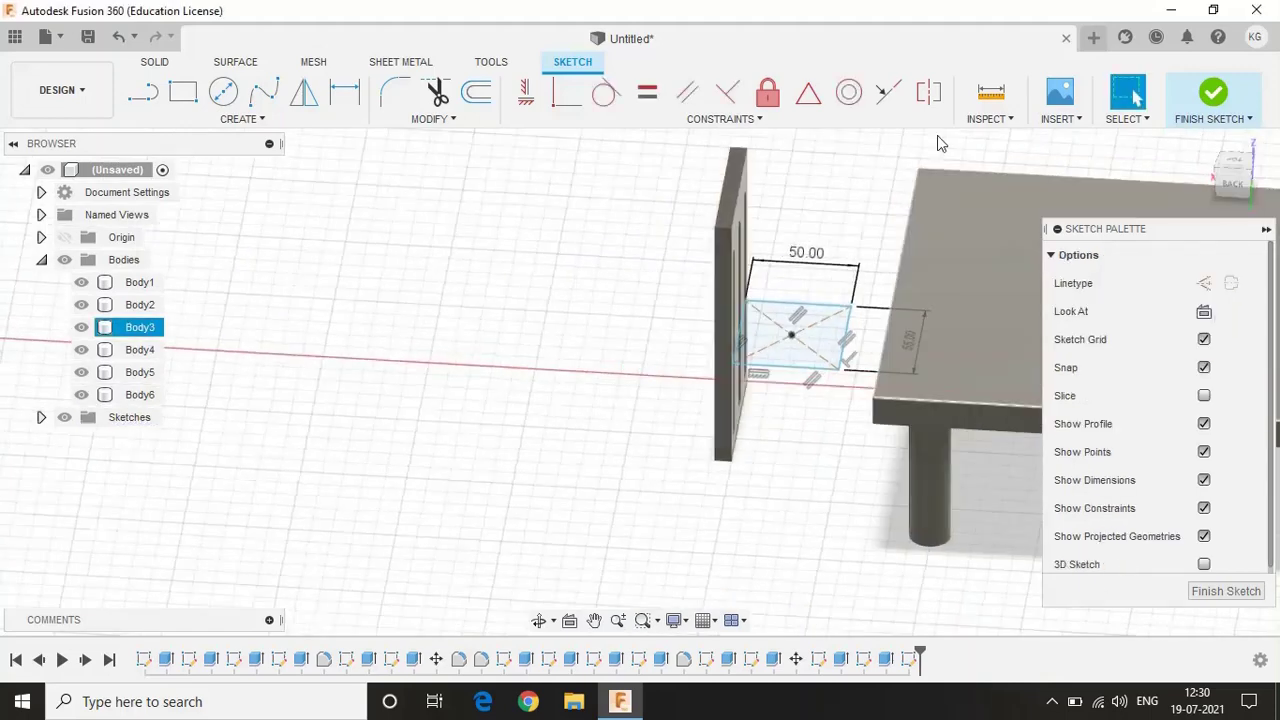
Extrude the 50 × 50 mm square with the operation set to Join
{"action": "left_click", "coordinate": [155, 61]}
{"action": "left_click", "coordinate": [183, 92]}
{"action": "left_click", "coordinate": [1190, 461]}
{"action": "left_click", "coordinate": [1170, 490]}
{"action": "left_click", "coordinate": [1190, 474]}
{"action": "left_click", "coordinate": [1170, 466]}
Confirm the join extrusion, then lower the chair seat body (Body5) about 6.5 mm
{"action": "left_click", "coordinate": [1170, 491]}
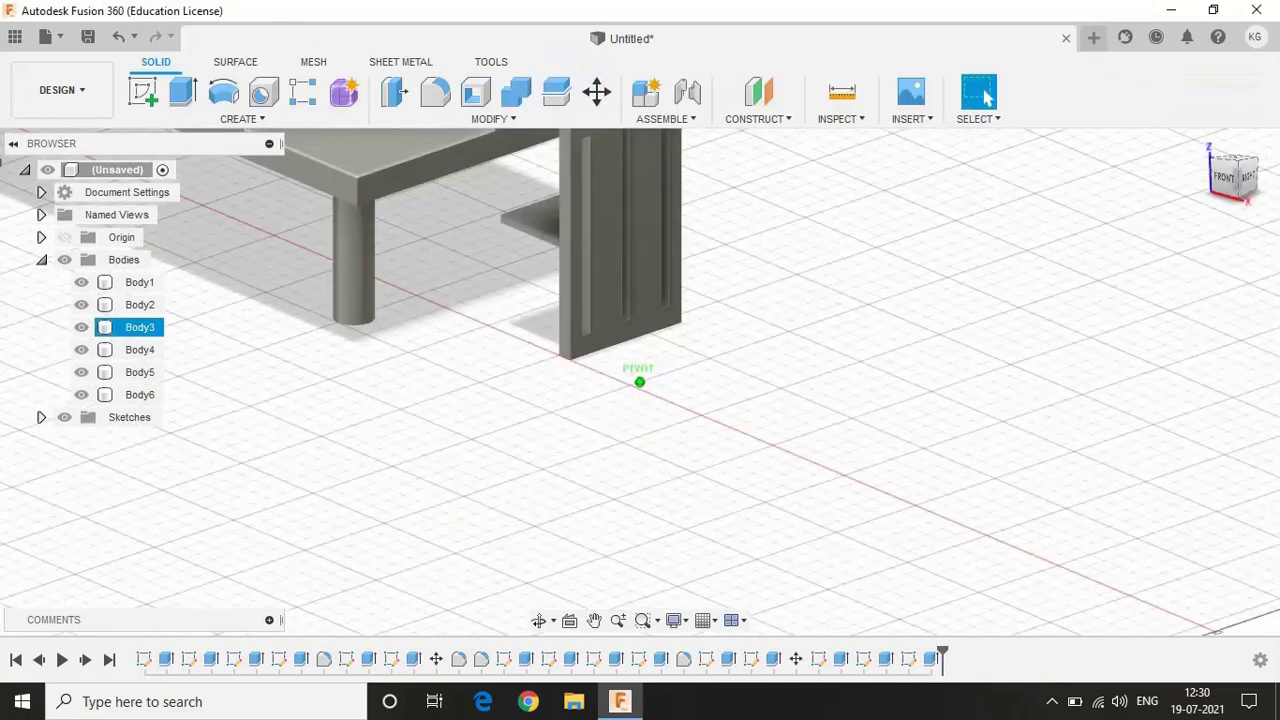
{"action": "key", "text": "m"}
{"action": "left_click", "coordinate": [140, 372]}
{"action": "left_click", "coordinate": [1229, 172]}
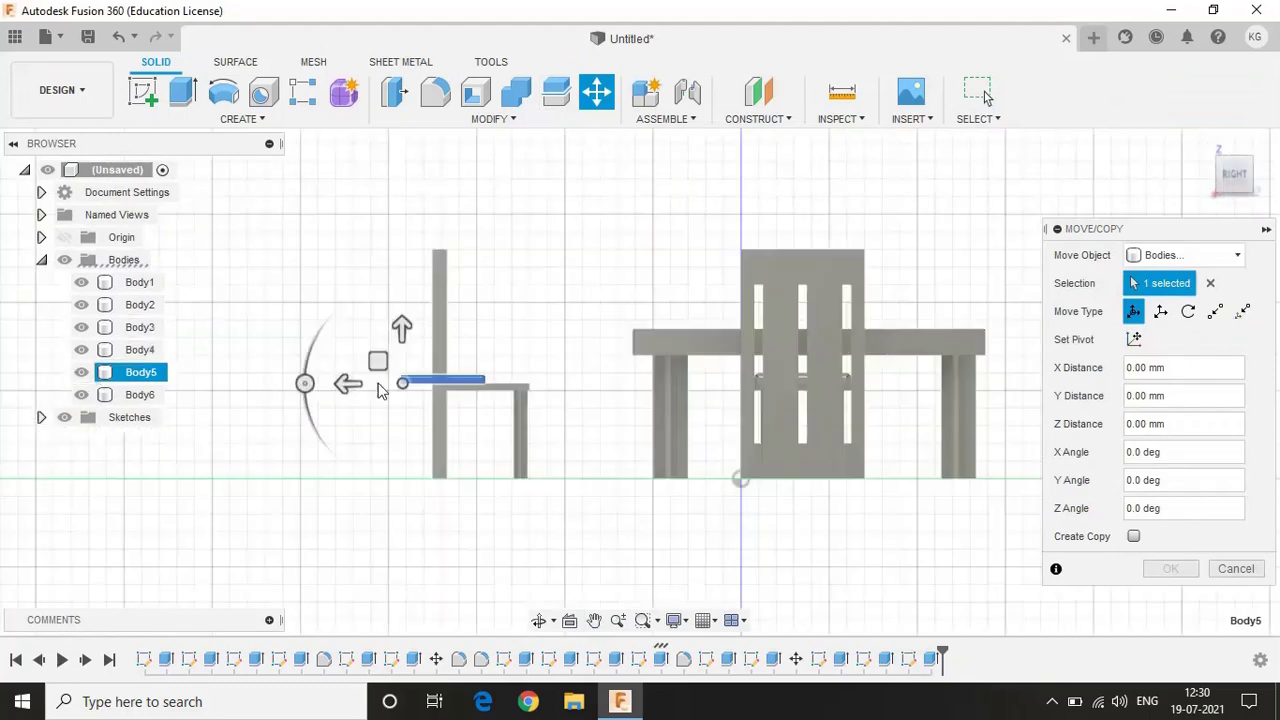
{"action": "left_click_drag", "start_coordinate": [395, 385], "coordinate": [428, 380]}
{"action": "scroll", "coordinate": [367, 373], "scroll_direction": "up", "scroll_amount": 5}
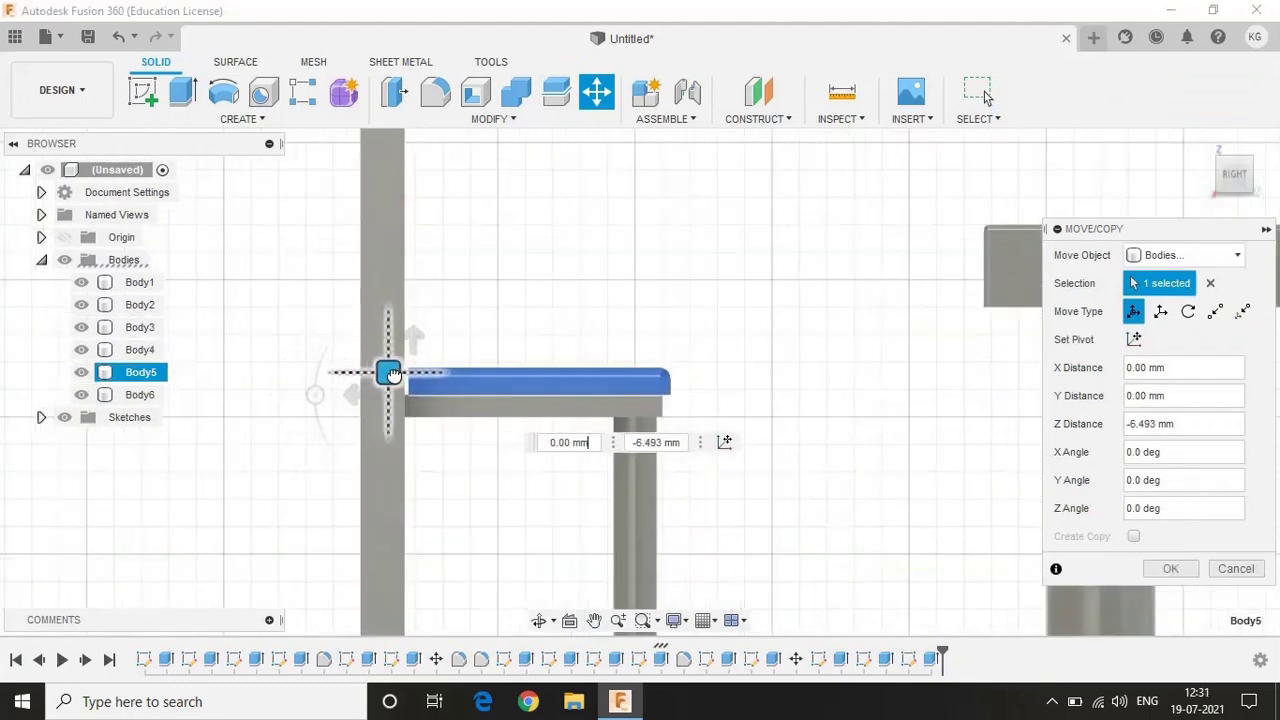
{"action": "key", "text": "Return"}
Start a new sketch on the chair face
{"action": "middle_click_drag", "start_coordinate": [637, 371], "coordinate": [700, 380], "text": "shift"}
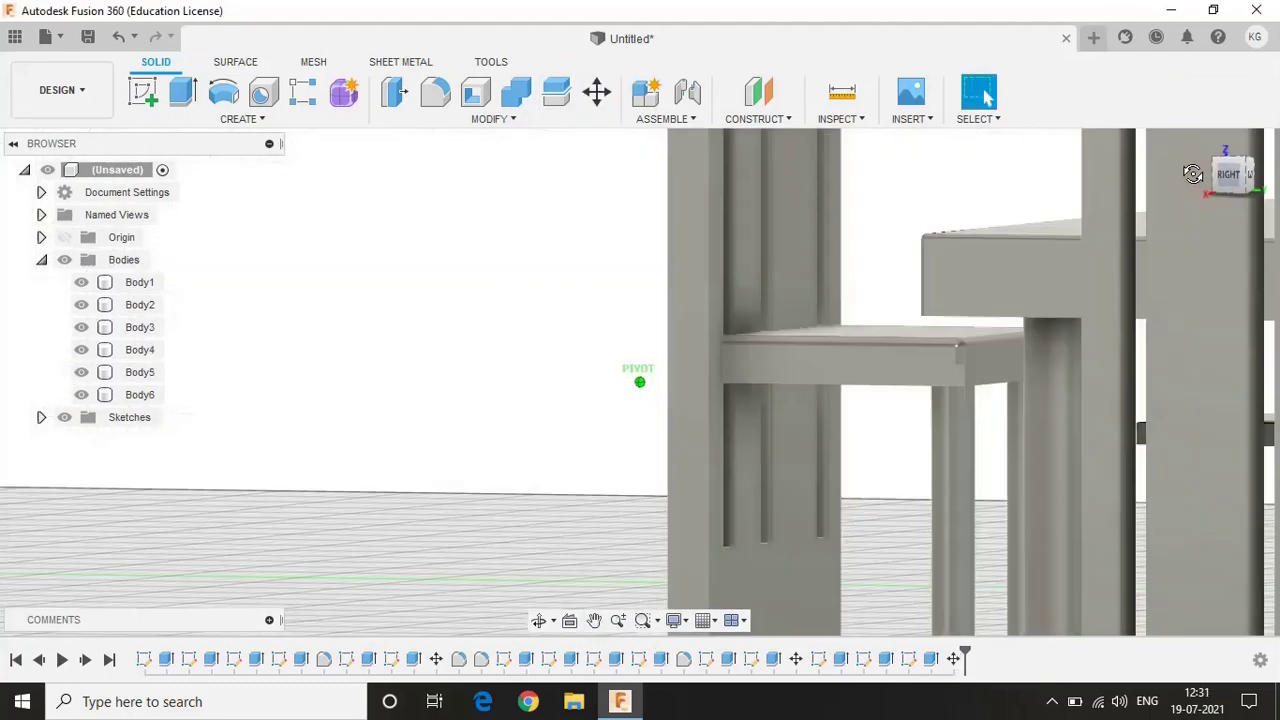
{"action": "left_click", "coordinate": [143, 92]}
{"action": "left_click", "coordinate": [800, 468]}
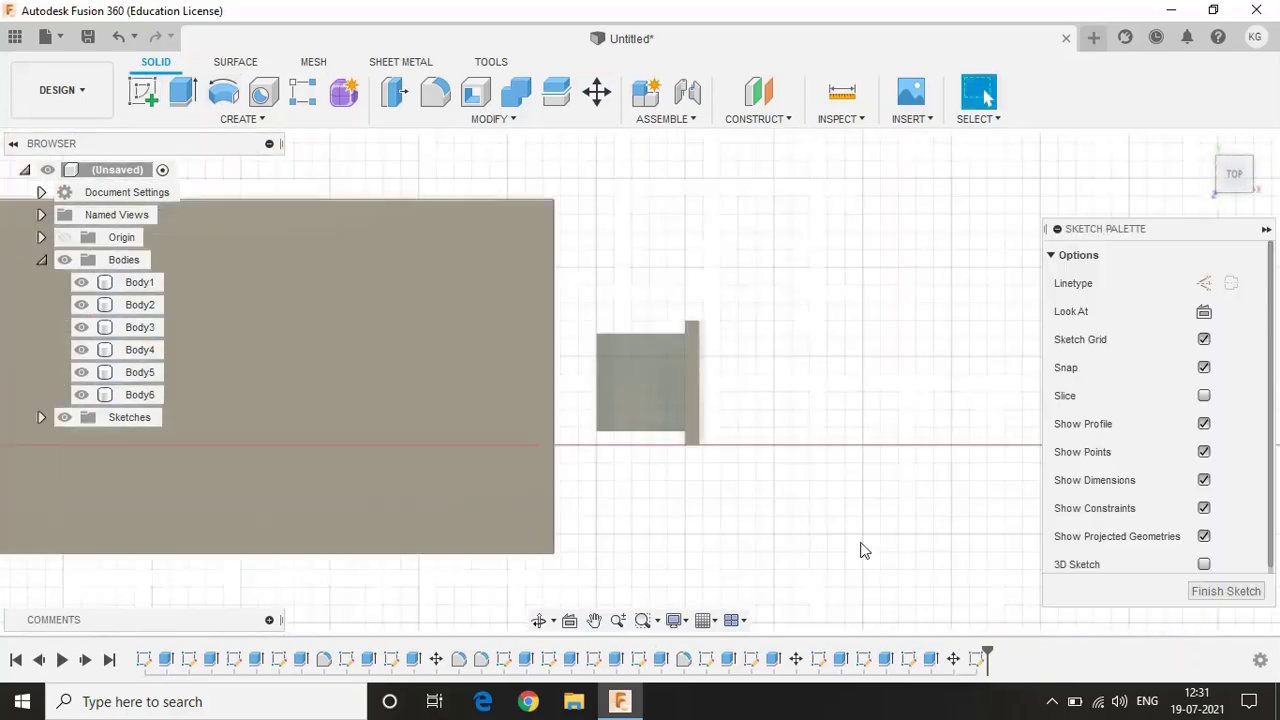
Draw a 60 × 50 mm centre rectangle on the chair face
{"action": "left_click", "coordinate": [243, 119]}
{"action": "left_click", "coordinate": [331, 202]}
{"action": "scroll", "coordinate": [659, 380], "scroll_direction": "up", "scroll_amount": 3}
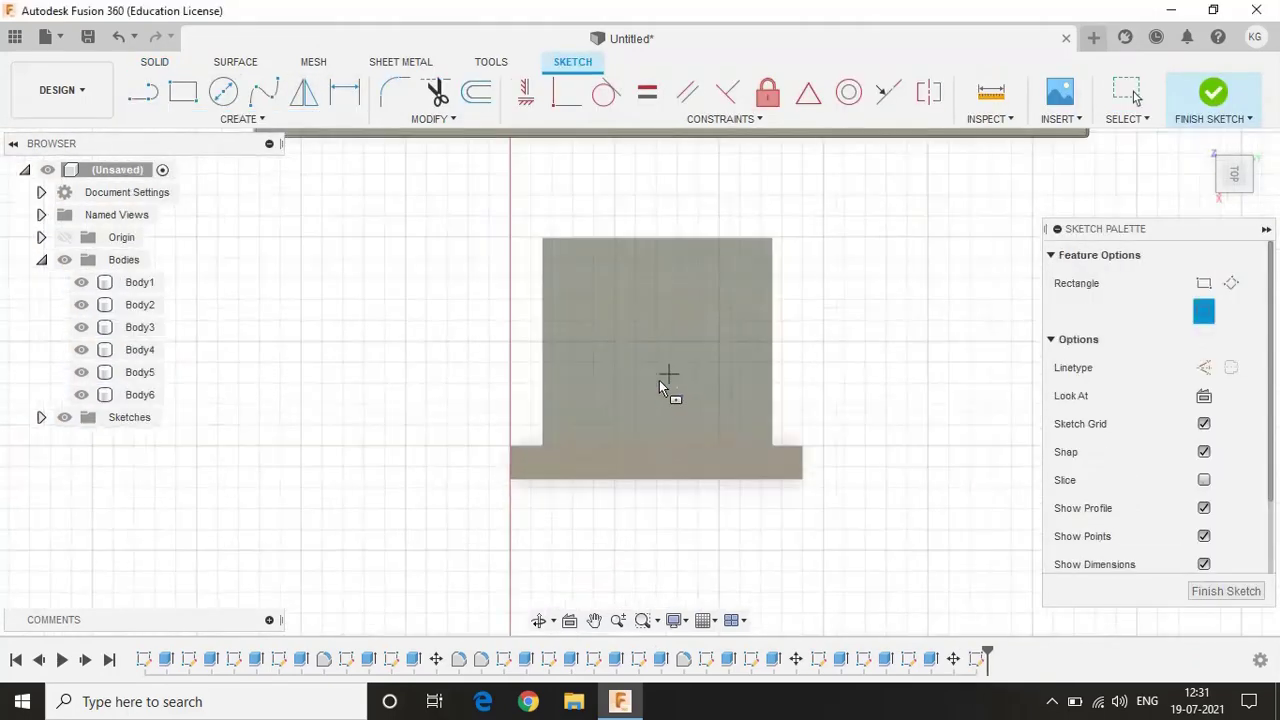
{"action": "left_click", "coordinate": [655, 342]}
{"action": "type", "text": "60"}
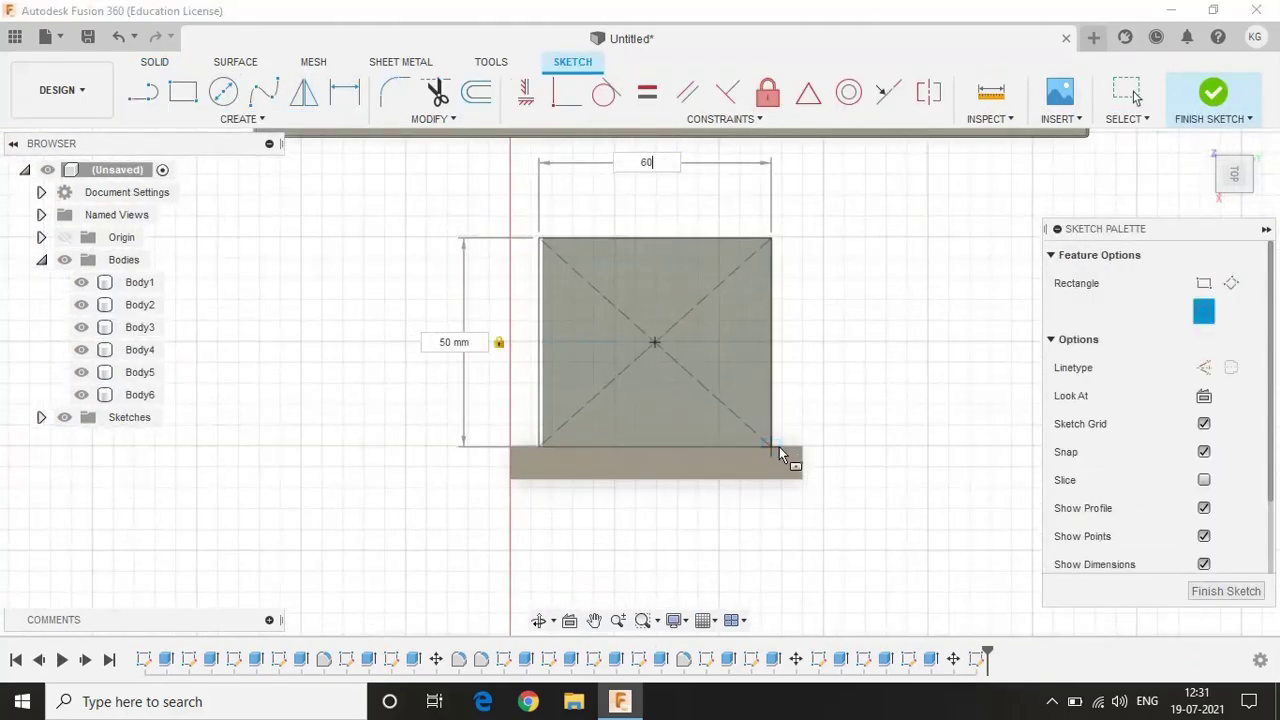
{"action": "key", "text": "Return"}
Extrude the rectangle 5 mm as a new seat body
{"action": "key", "text": "e"}
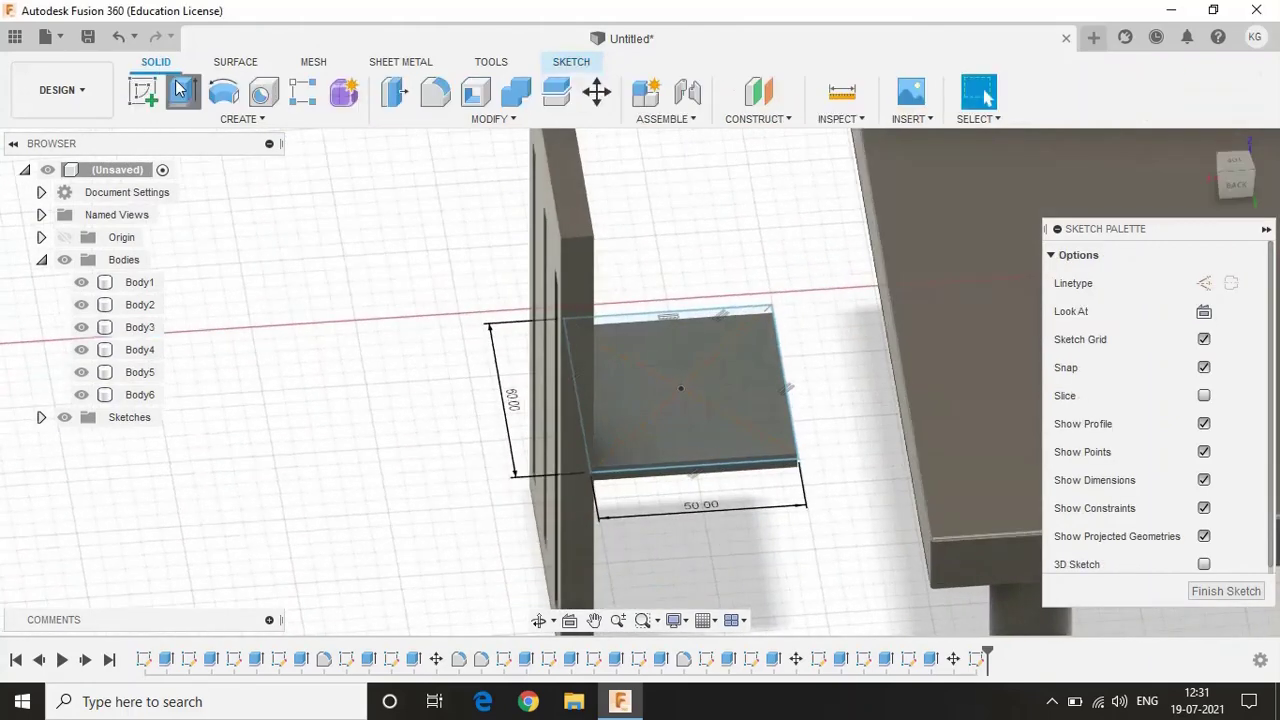
{"action": "left_click", "coordinate": [762, 467]}
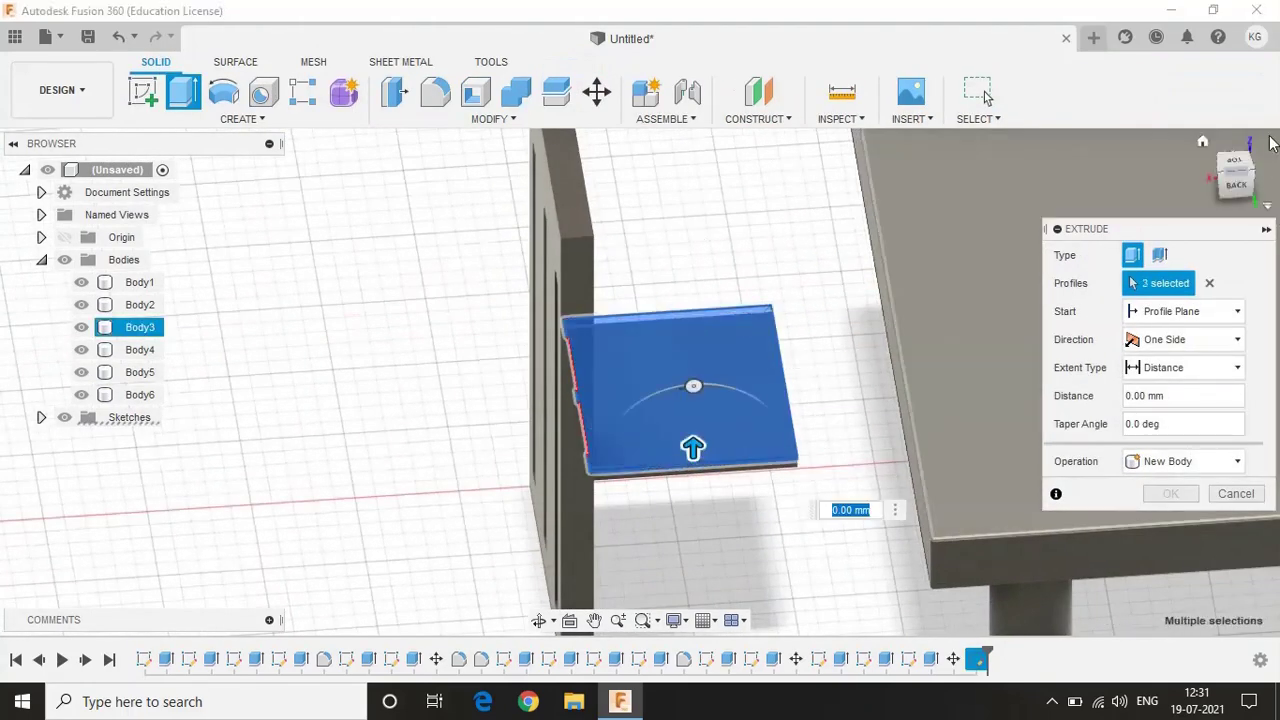
{"action": "middle_click_drag", "start_coordinate": [689, 449], "coordinate": [722, 366], "text": "shift"}
{"action": "type", "text": "5"}
{"action": "left_click", "coordinate": [1180, 461]}
{"action": "left_click", "coordinate": [1160, 528]}
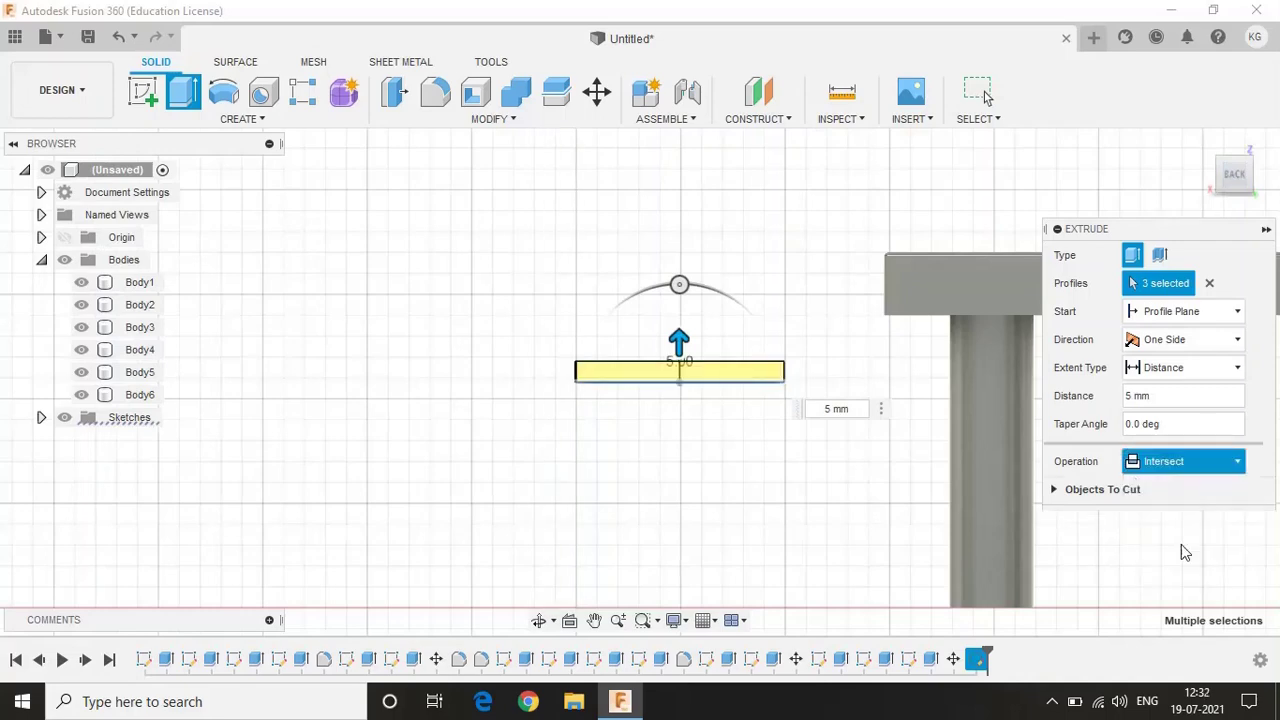
{"action": "key", "text": "Return"}
{"action": "middle_click_drag", "start_coordinate": [1201, 274], "coordinate": [160, 130], "text": "shift"}
Round the seat's edges with a 2 mm fillet
{"action": "key", "text": "f"}
{"action": "left_click", "coordinate": [722, 458]}
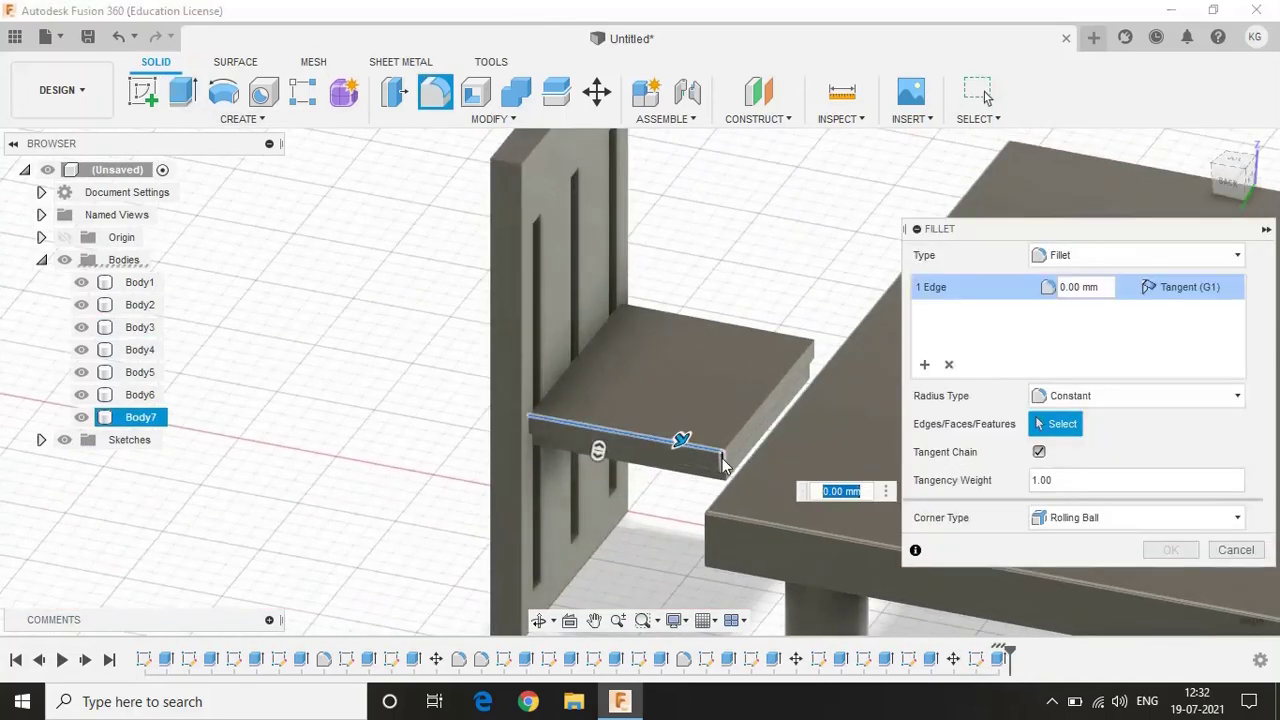
{"action": "scroll", "coordinate": [805, 355], "scroll_direction": "up", "scroll_amount": 3}
{"action": "scroll", "coordinate": [825, 345], "scroll_direction": "down", "scroll_amount": 2}
{"action": "type", "text": "2"}
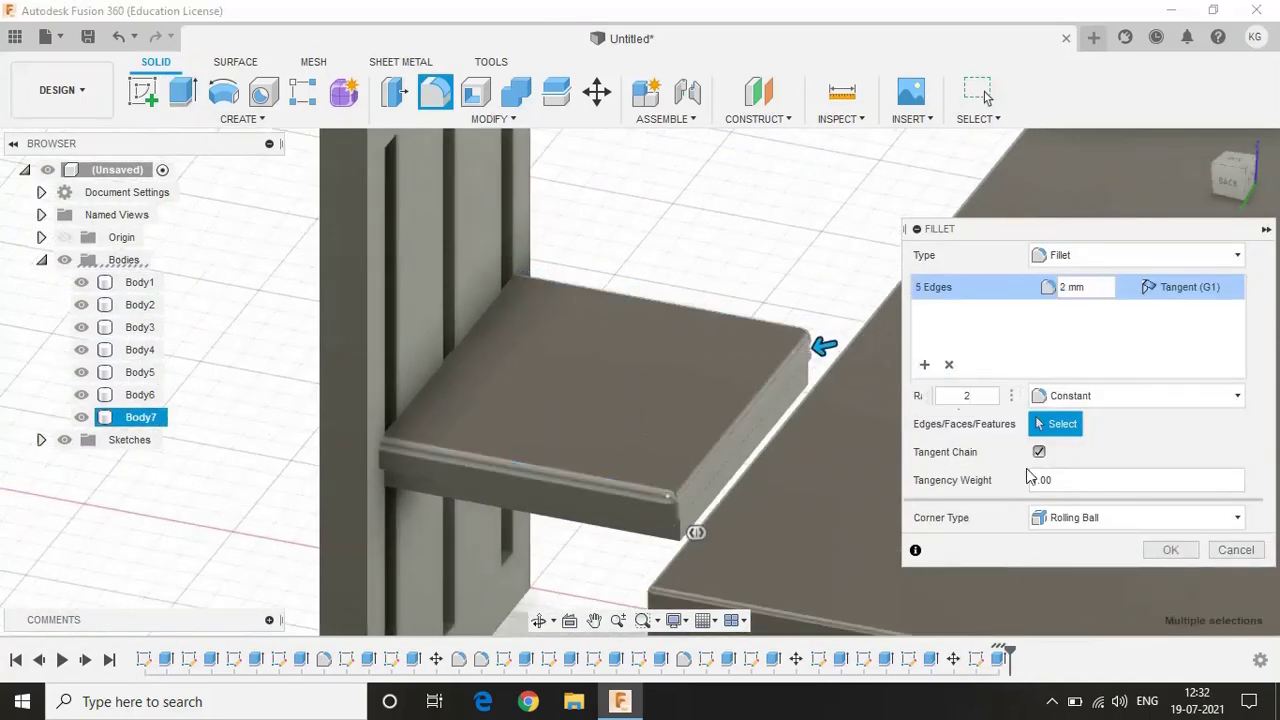
{"action": "key", "text": "Return"}
{"action": "middle_click_drag", "start_coordinate": [1095, 276], "coordinate": [197, 200], "text": "shift"}
{"action": "left_click", "coordinate": [143, 89]}
Sketch two 8 mm circles on the seat underside for the legs
{"action": "left_click", "coordinate": [523, 329]}
{"action": "key", "text": "c"}
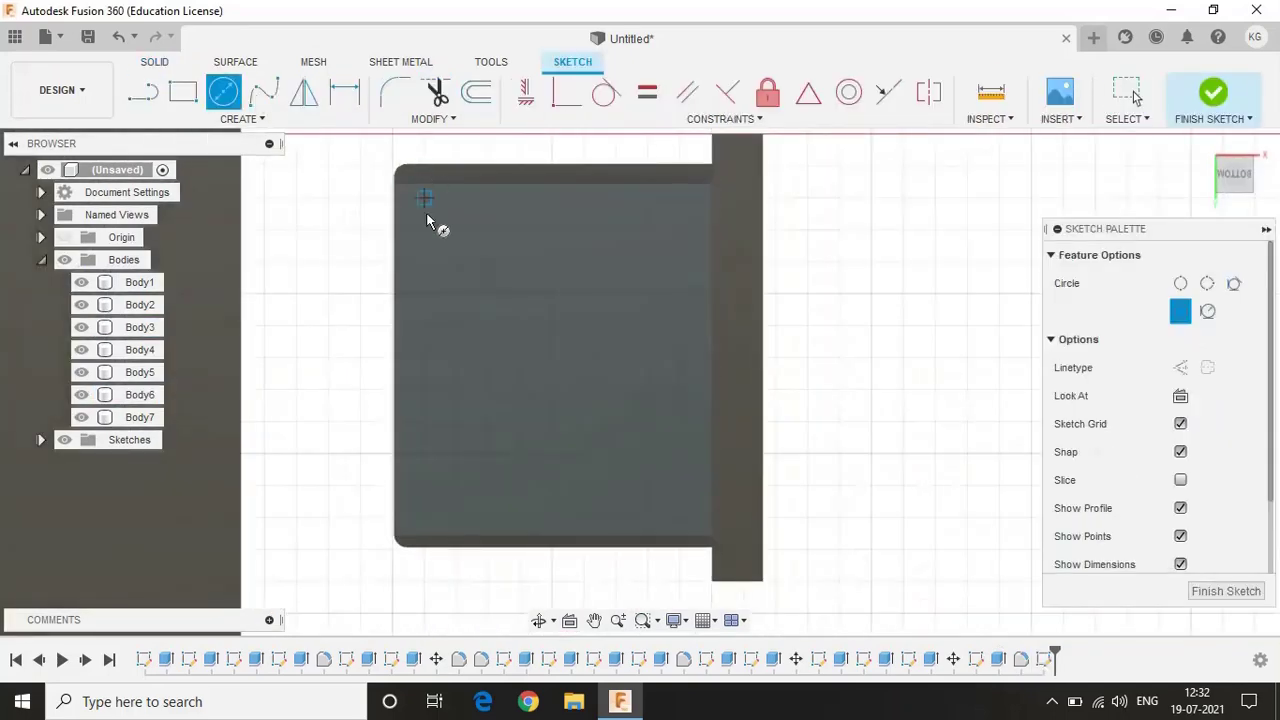
{"action": "left_click", "coordinate": [500, 272]}
{"action": "scroll", "coordinate": [500, 272], "scroll_direction": "down", "scroll_amount": 3}
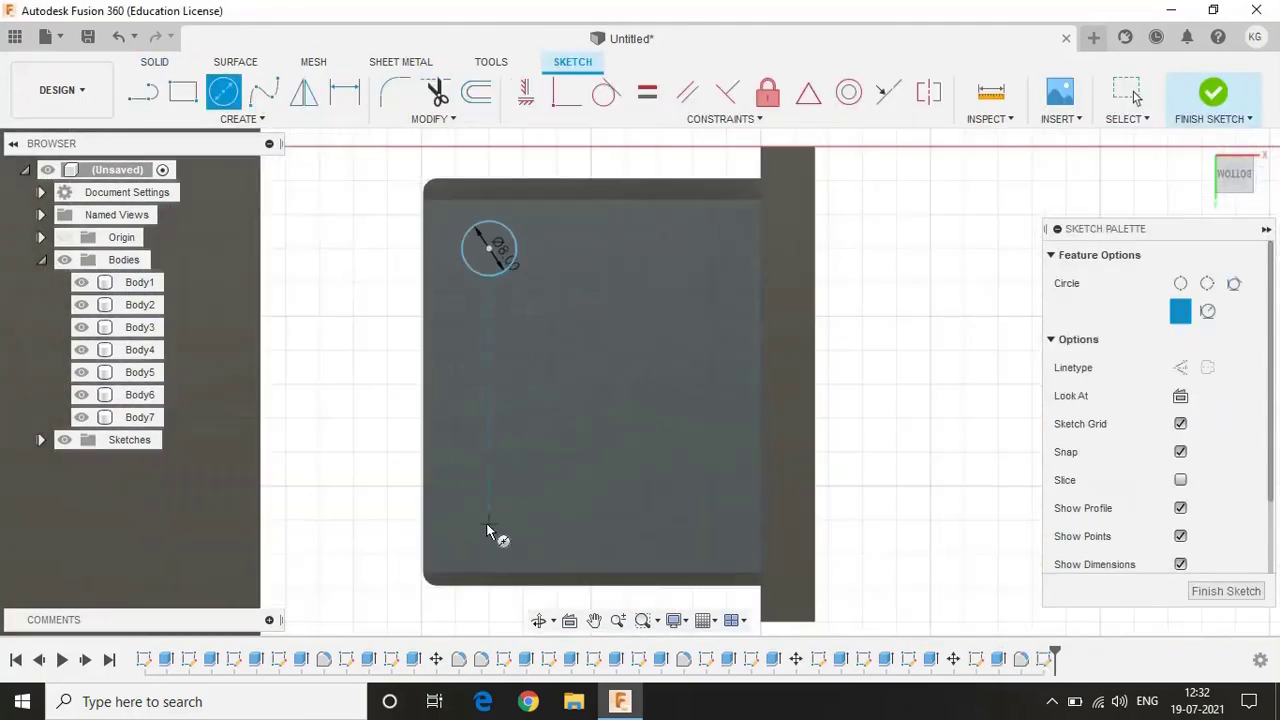
Extrude both circles 50 mm down as the chair's legs
{"action": "left_click", "coordinate": [1245, 170]}
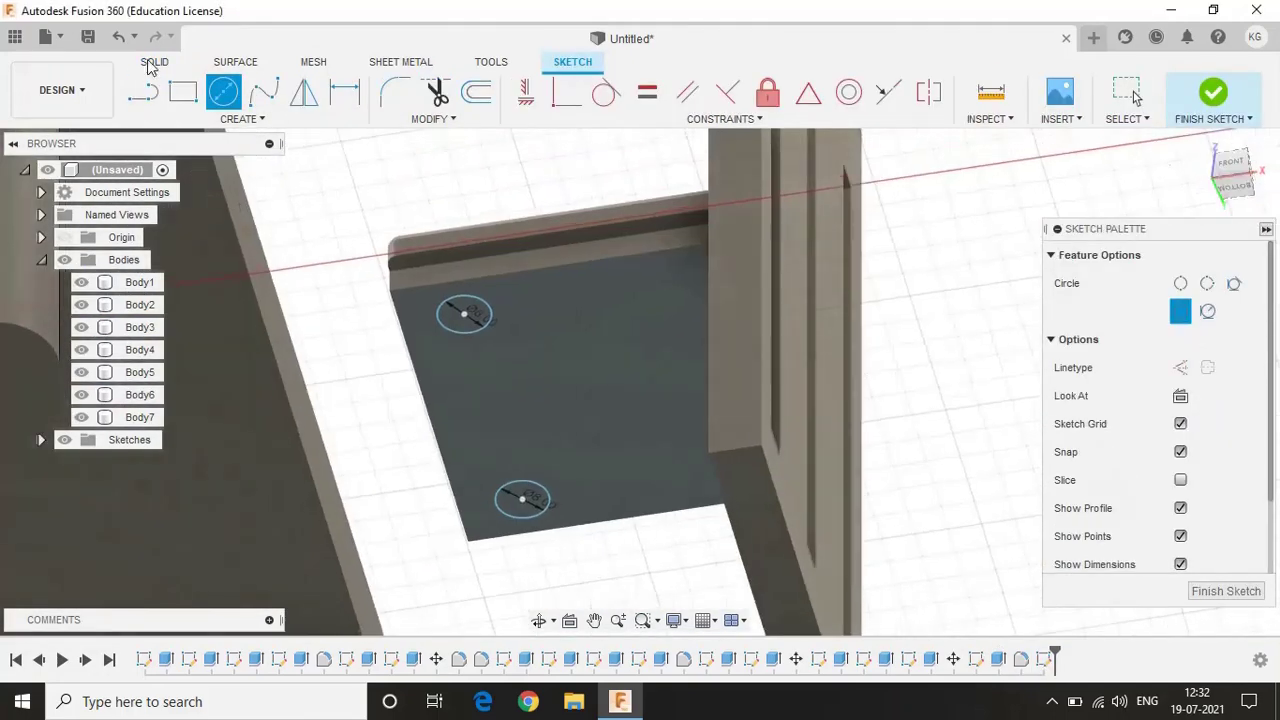
{"action": "left_click", "coordinate": [155, 61]}
{"action": "left_click", "coordinate": [183, 91]}
{"action": "left_click", "coordinate": [463, 309]}
{"action": "left_click", "coordinate": [523, 505]}
{"action": "type", "text": "5"}
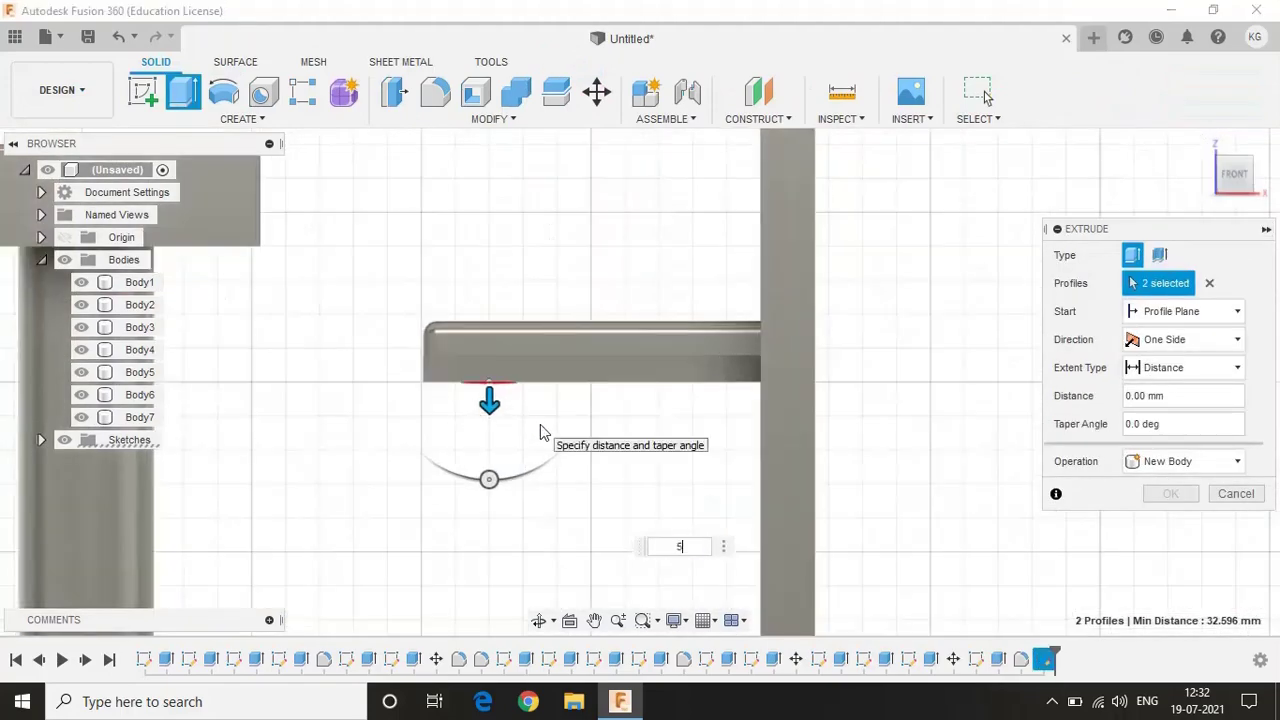
{"action": "type", "text": "0"}
{"action": "key", "text": "Return"}
{"action": "scroll", "coordinate": [1015, 365], "scroll_direction": "down", "scroll_amount": 2}
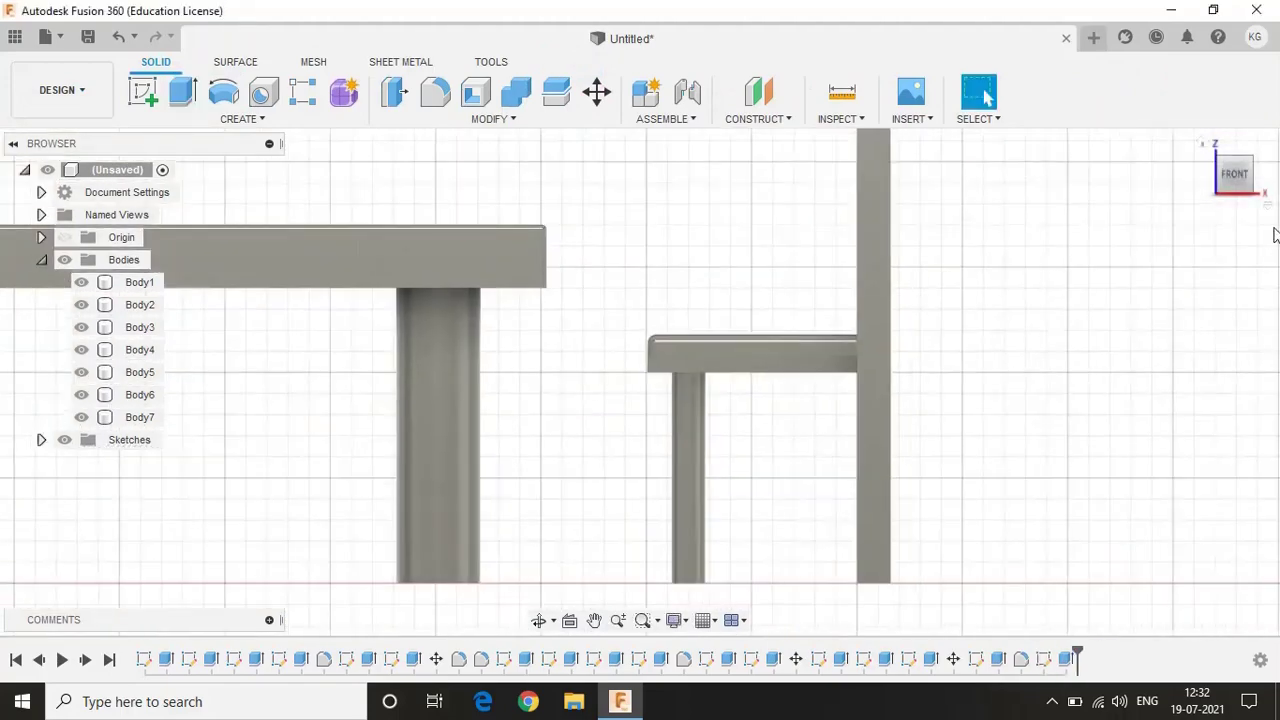
{"action": "middle_click_drag", "start_coordinate": [1274, 234], "coordinate": [1174, 251], "text": "shift"}
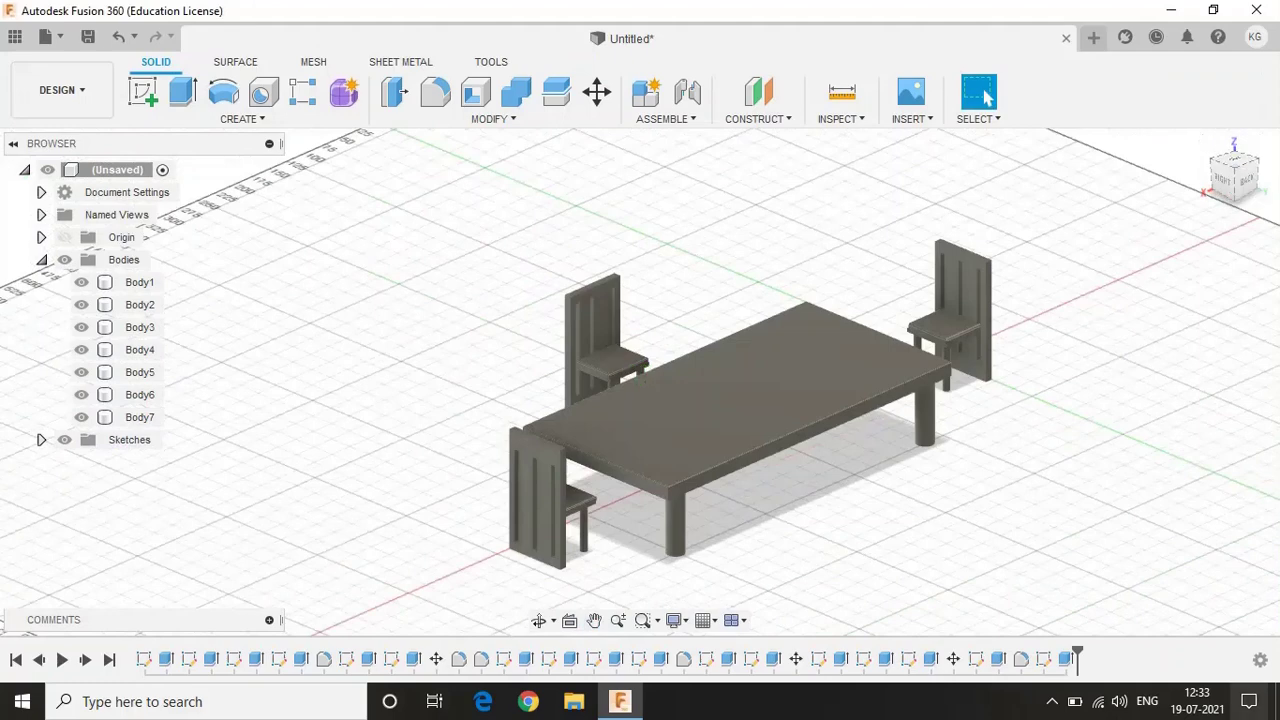
Hide the table and start a 70 × 130 mm chair-back rectangle
{"action": "left_click", "coordinate": [1063, 497]}
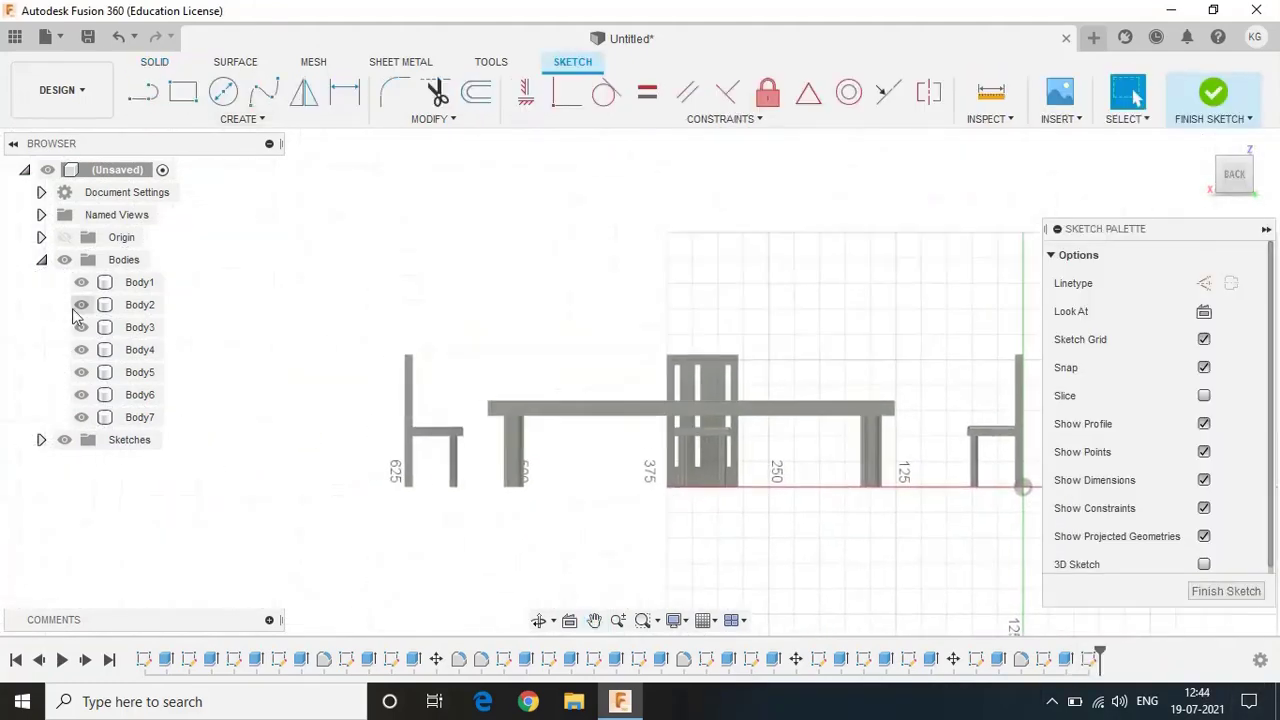
{"action": "left_click", "coordinate": [81, 327]}
{"action": "left_click", "coordinate": [183, 91]}
{"action": "left_click", "coordinate": [667, 350]}
{"action": "scroll", "coordinate": [691, 390], "scroll_direction": "up", "scroll_amount": 3}
Complete the 70 × 130 mm chair-back rectangle
{"action": "scroll", "coordinate": [795, 590], "scroll_direction": "down", "scroll_amount": 2}
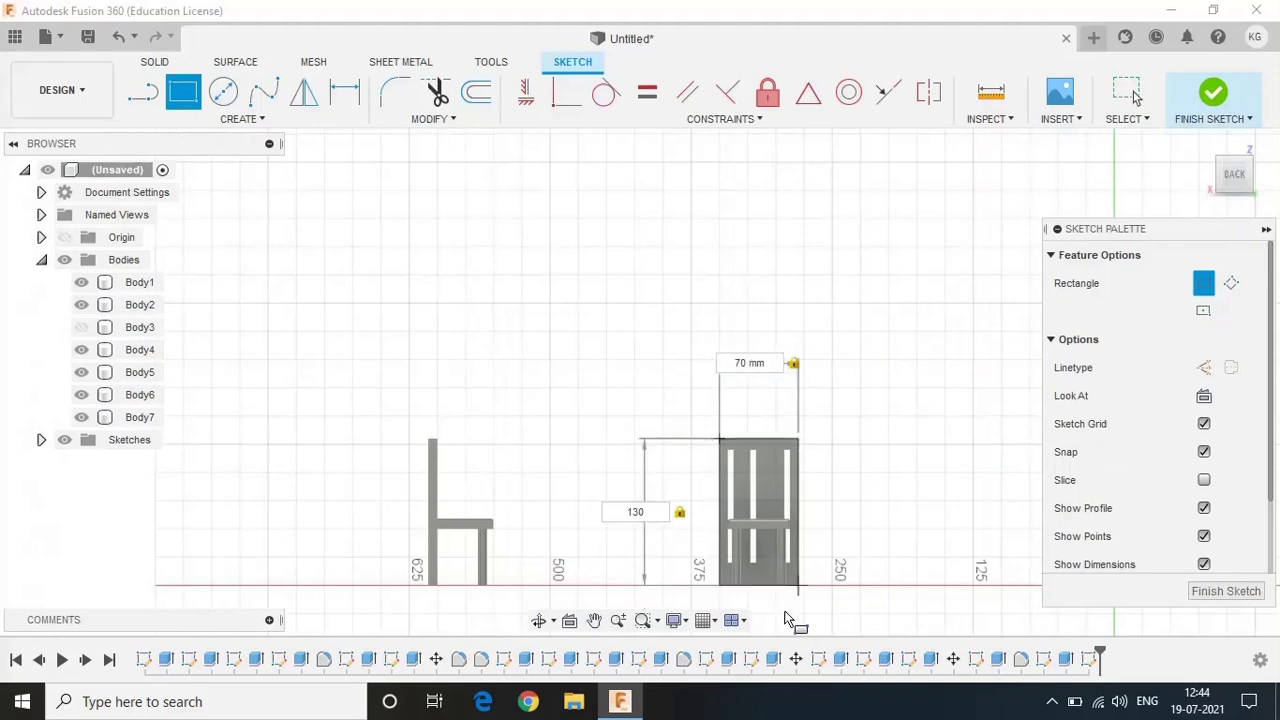
{"action": "key", "text": "Return"}
{"action": "key", "text": "Escape"}
{"action": "middle_click_drag", "start_coordinate": [787, 617], "coordinate": [462, 212], "text": "shift"}
Move the four panel sketch lines 200 mm out beside the table
{"action": "left_click", "coordinate": [433, 118]}
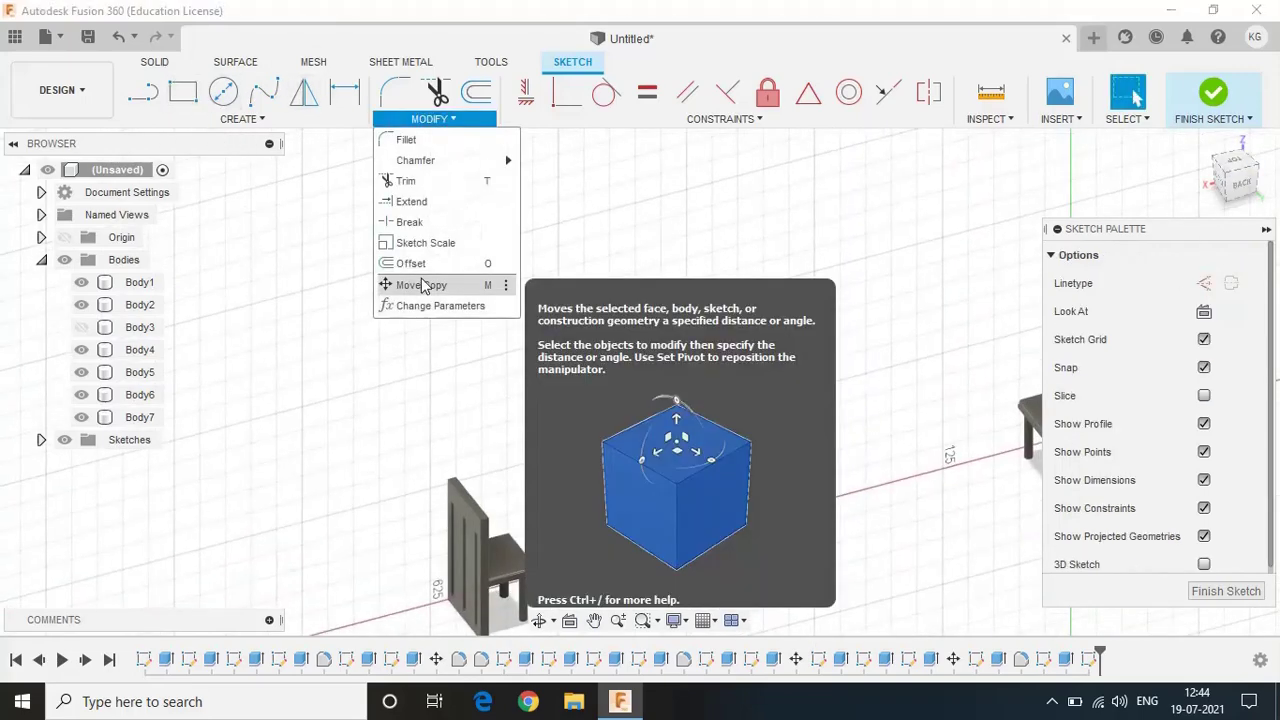
{"action": "left_click", "coordinate": [418, 283]}
{"action": "left_click", "coordinate": [81, 327]}
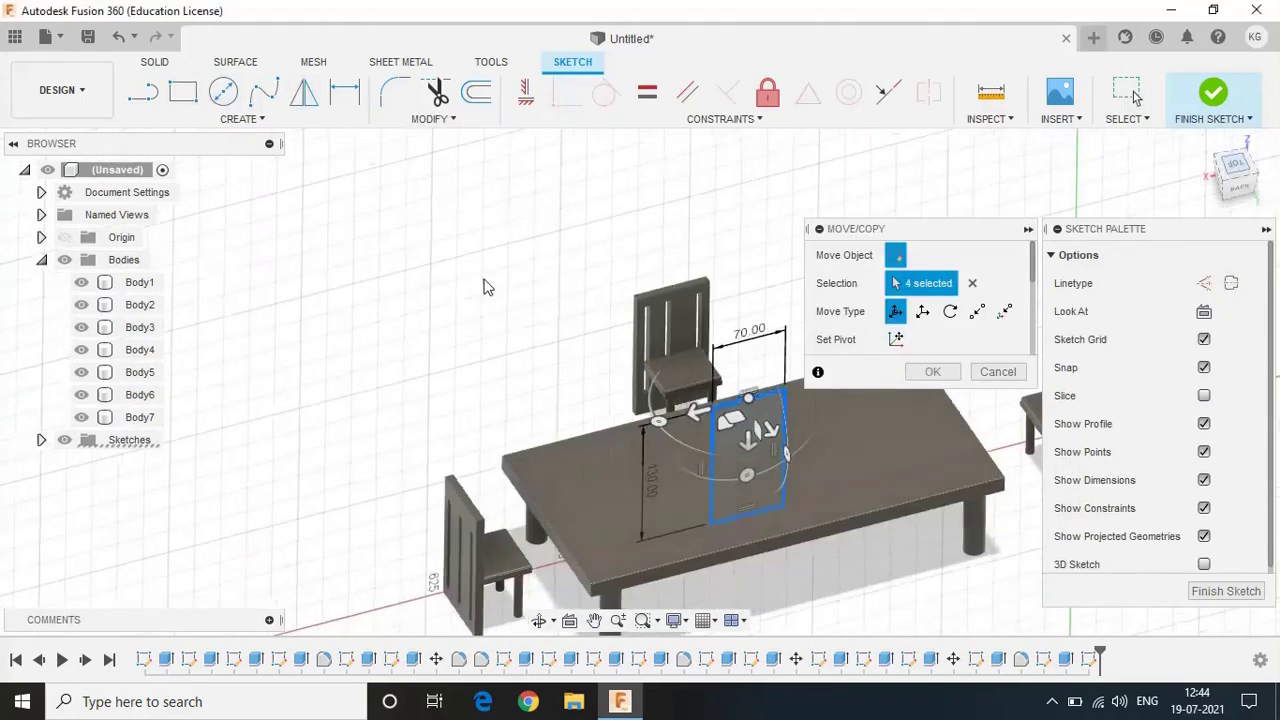
{"action": "left_click_drag", "start_coordinate": [705, 339], "coordinate": [735, 513]}
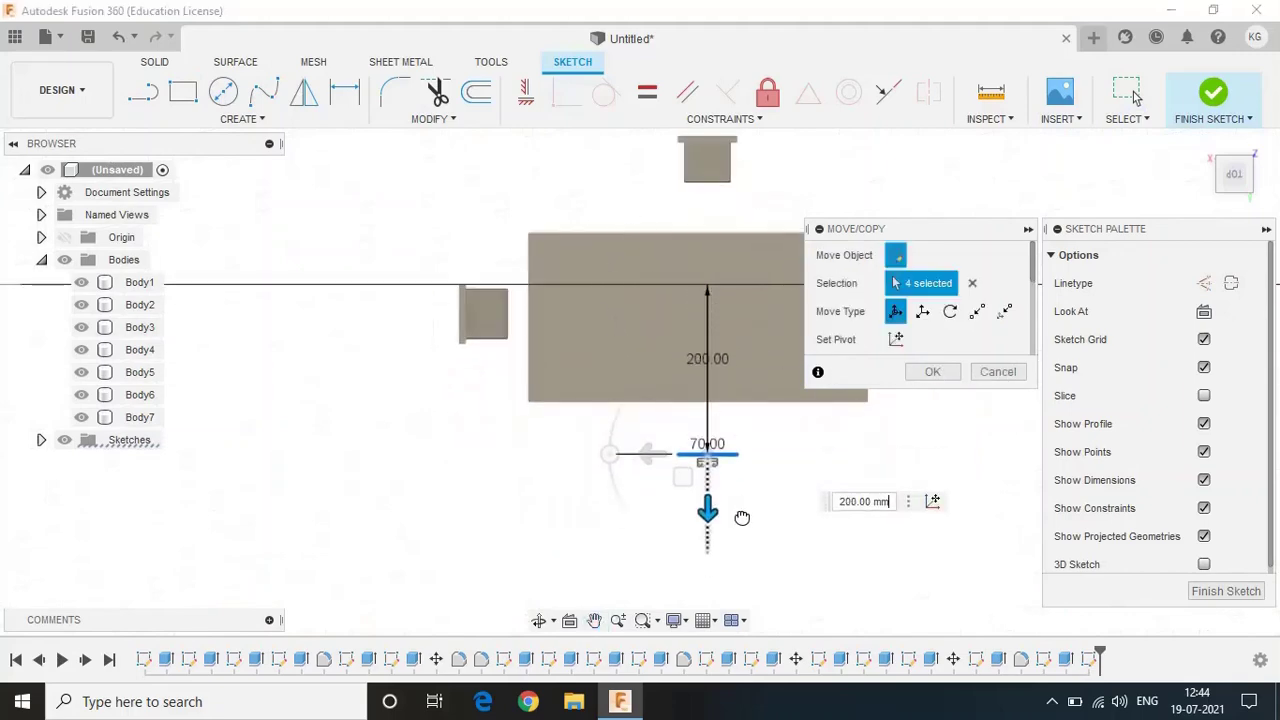
{"action": "left_click", "coordinate": [930, 371]}
Shift the panel sketch a further 20 mm sideways
{"action": "left_click", "coordinate": [1229, 176]}
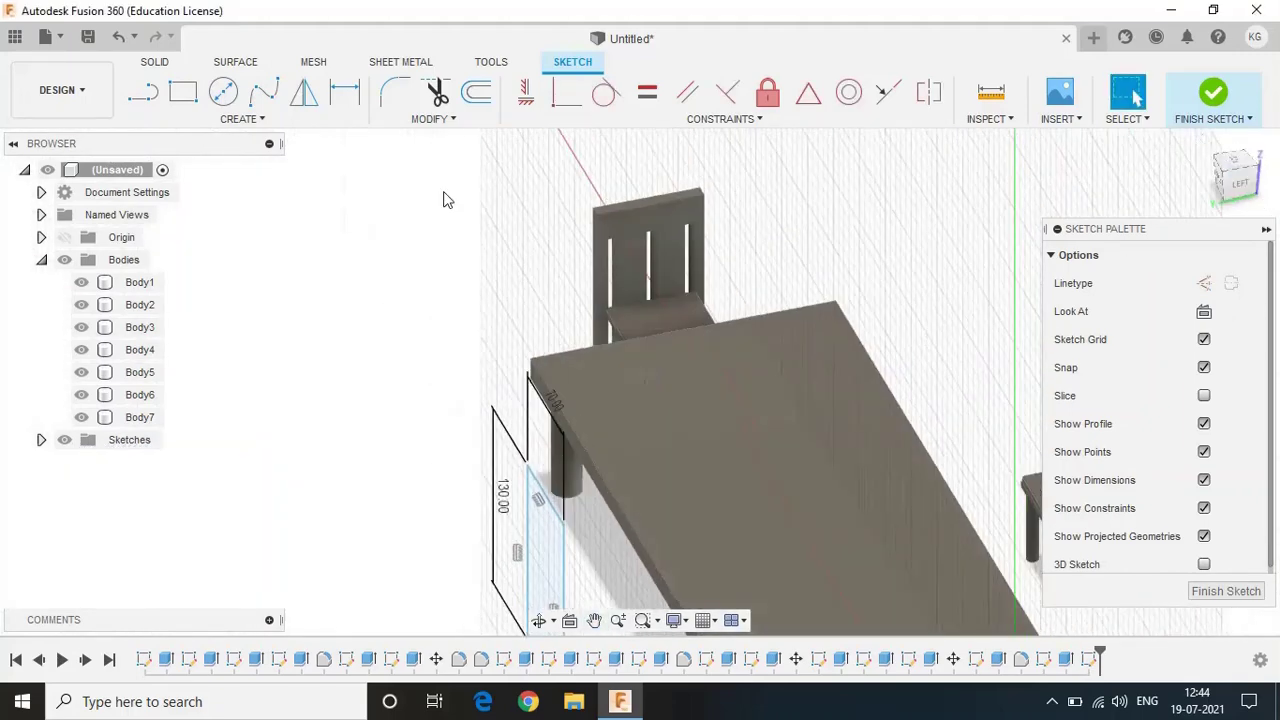
{"action": "key", "text": "m"}
{"action": "left_click_drag", "start_coordinate": [505, 371], "coordinate": [460, 372]}
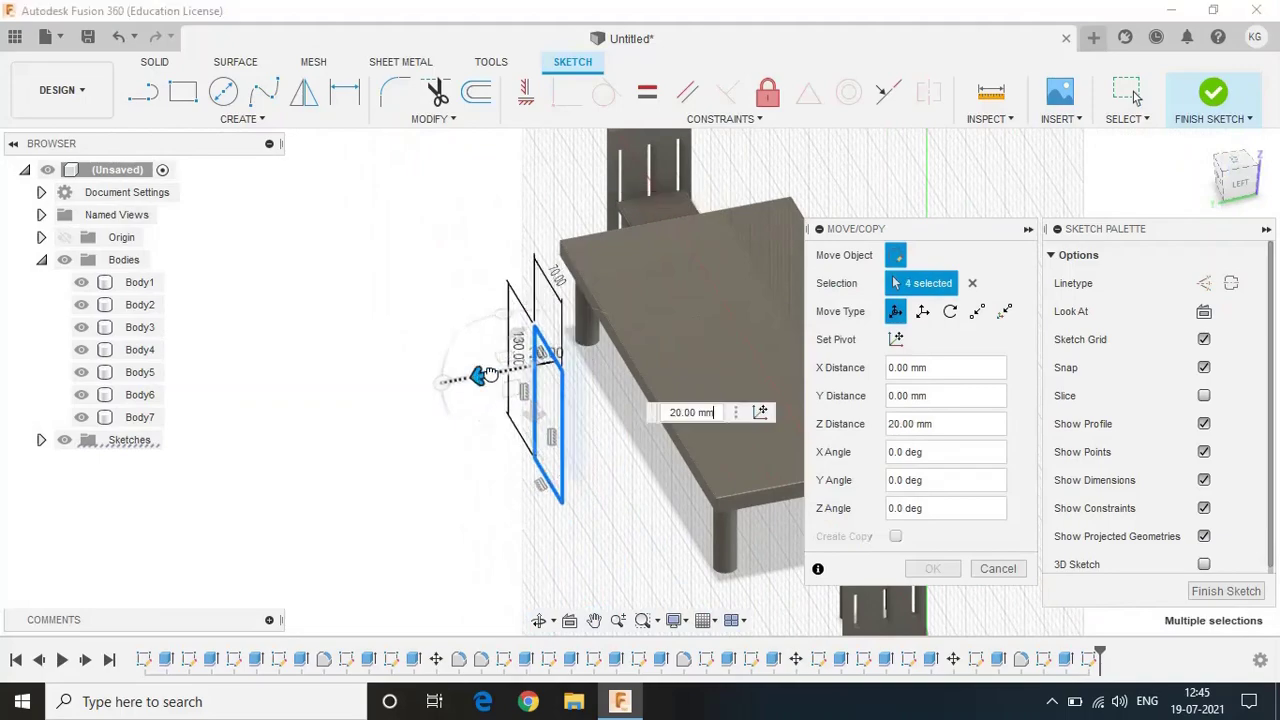
{"action": "left_click", "coordinate": [932, 568]}
{"action": "left_click", "coordinate": [1238, 172]}
Extrude the panel profile into a thin solid body
{"action": "left_click", "coordinate": [1213, 92]}
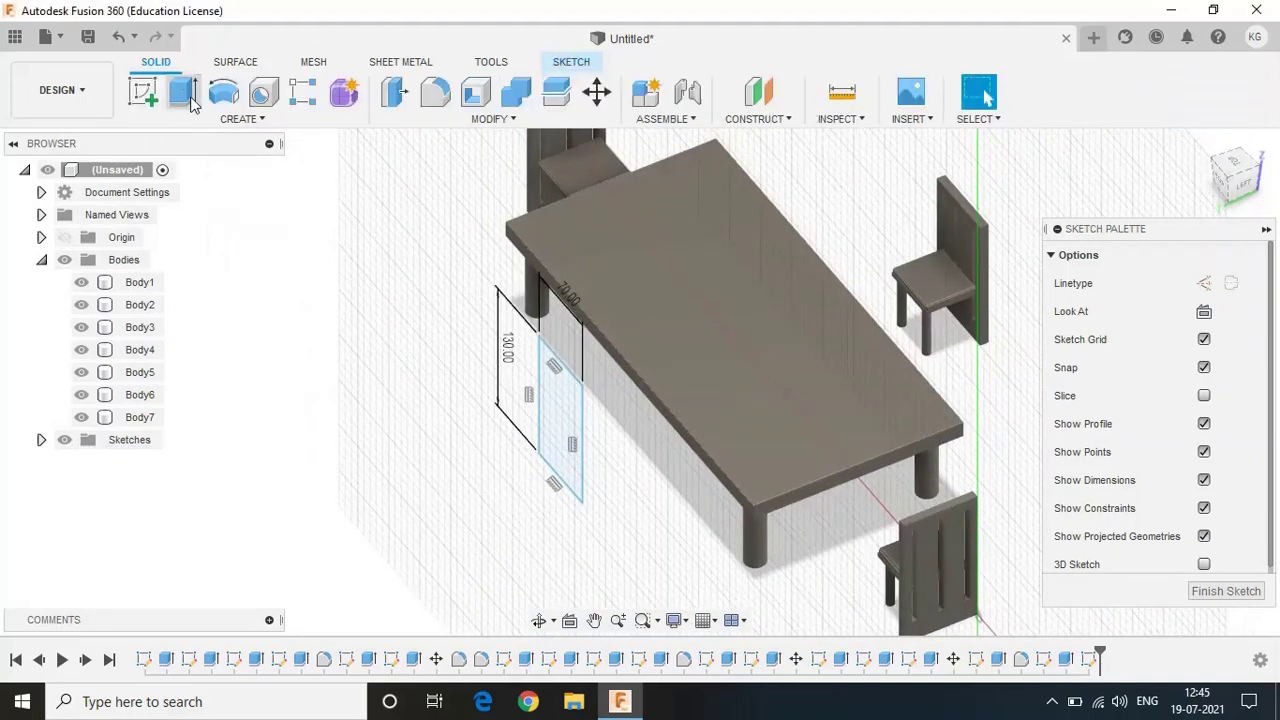
{"action": "left_click", "coordinate": [182, 91]}
{"action": "left_click_drag", "start_coordinate": [545, 428], "coordinate": [525, 440]}
{"action": "key", "text": "Return"}
Sketch three 5 × 100 mm centre-rectangle slots on the panel face
{"action": "left_click", "coordinate": [519, 386]}
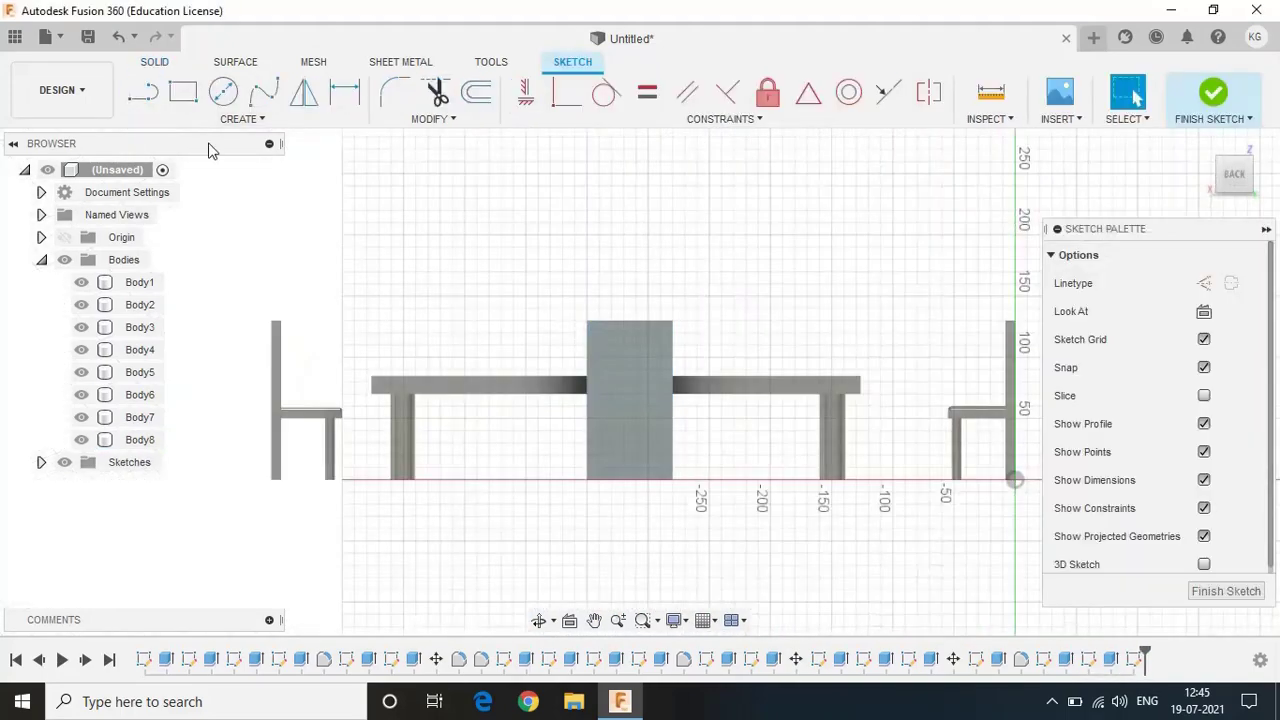
{"action": "left_click", "coordinate": [238, 118]}
{"action": "left_click", "coordinate": [357, 198]}
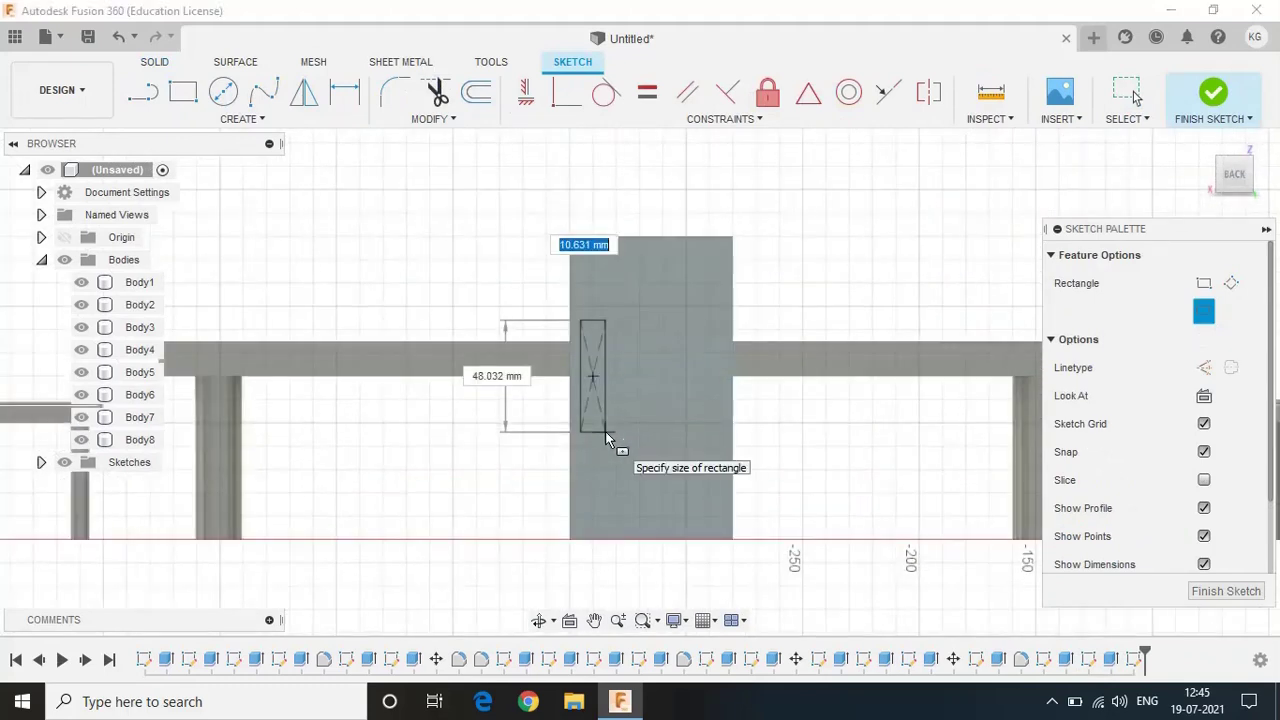
{"action": "type", "text": "100"}
{"action": "key", "text": "Return"}
{"action": "left_click", "coordinate": [655, 376]}
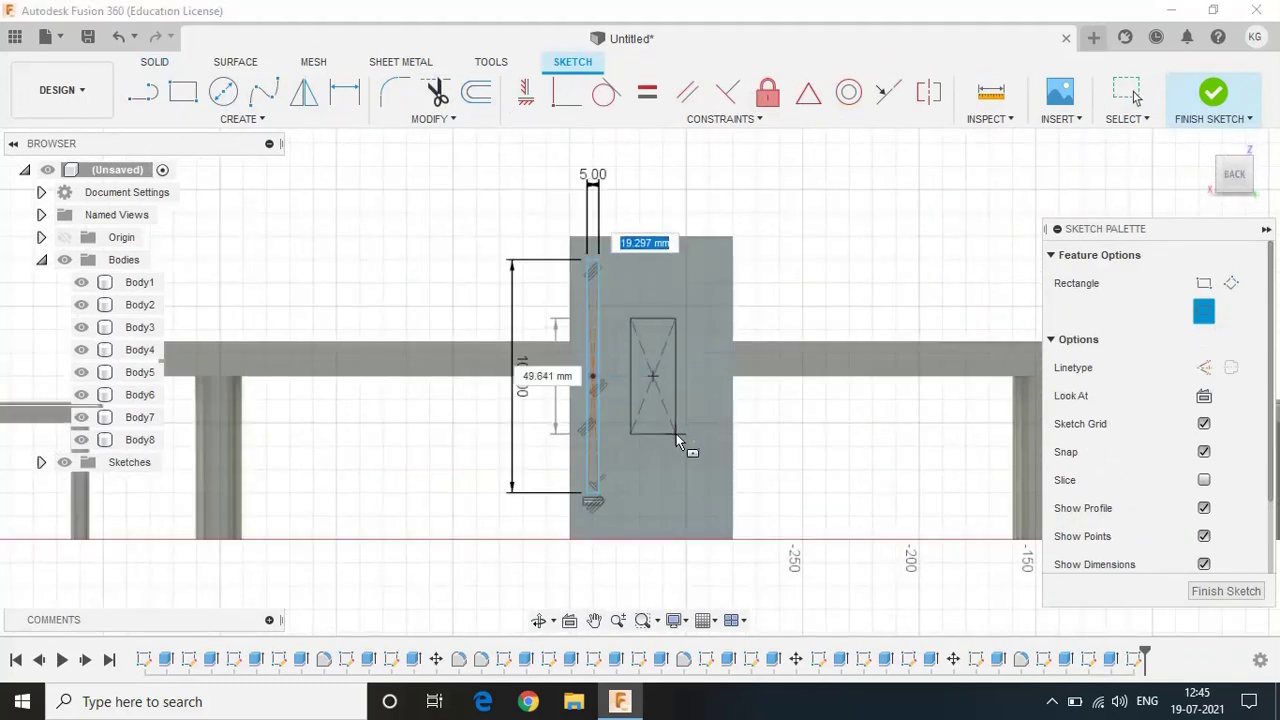
{"action": "type", "text": "100"}
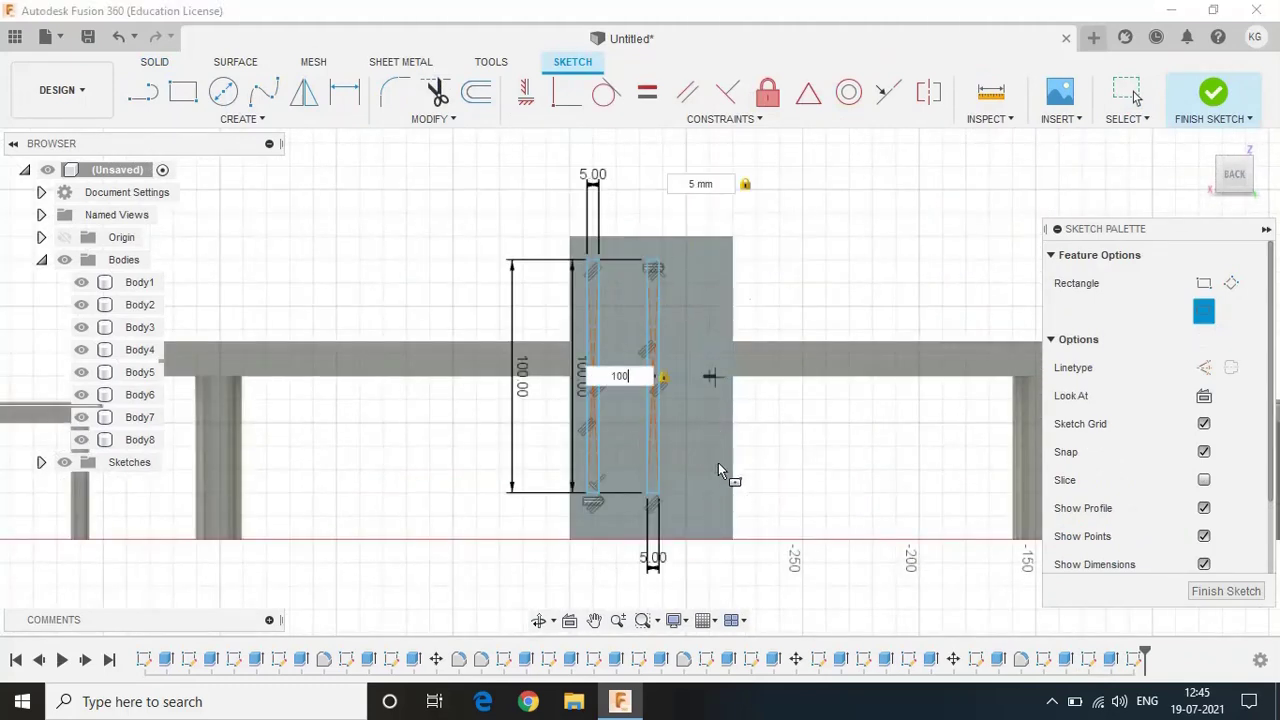
{"action": "key", "text": "Return"}
Cut the slots -20 mm through the panel
{"action": "left_click", "coordinate": [1213, 92]}
{"action": "left_click", "coordinate": [182, 91]}
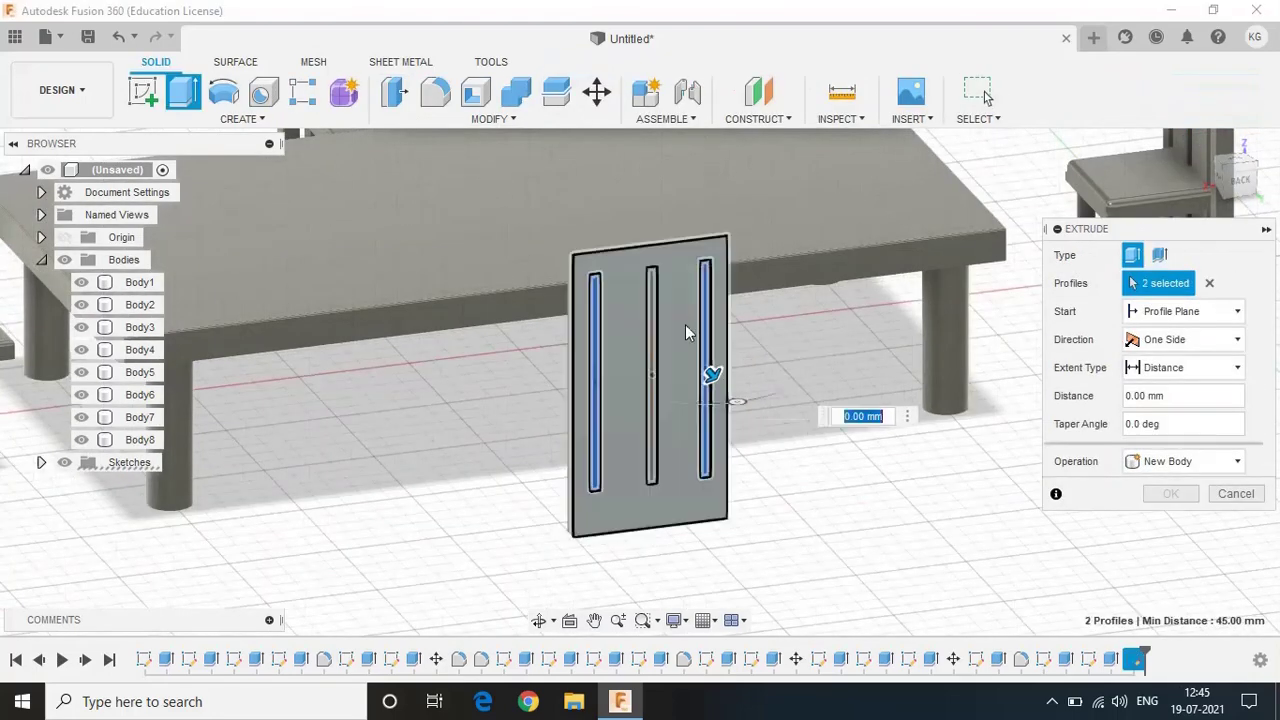
{"action": "left_click", "coordinate": [652, 372]}
{"action": "type", "text": "-20"}
{"action": "left_click", "coordinate": [1180, 527]}
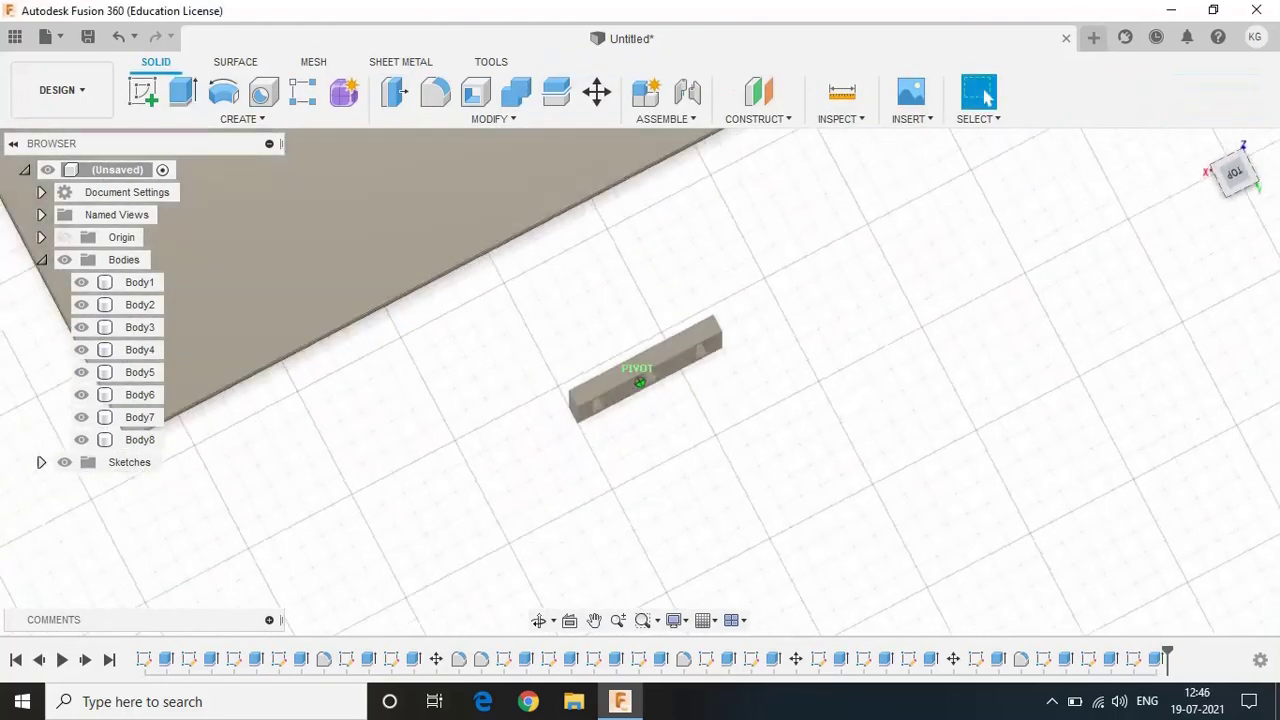
Sketch a 55 × 50 mm centre rectangle on the plane
{"action": "left_click", "coordinate": [143, 91]}
{"action": "left_click", "coordinate": [655, 270]}
{"action": "left_click", "coordinate": [1258, 146]}
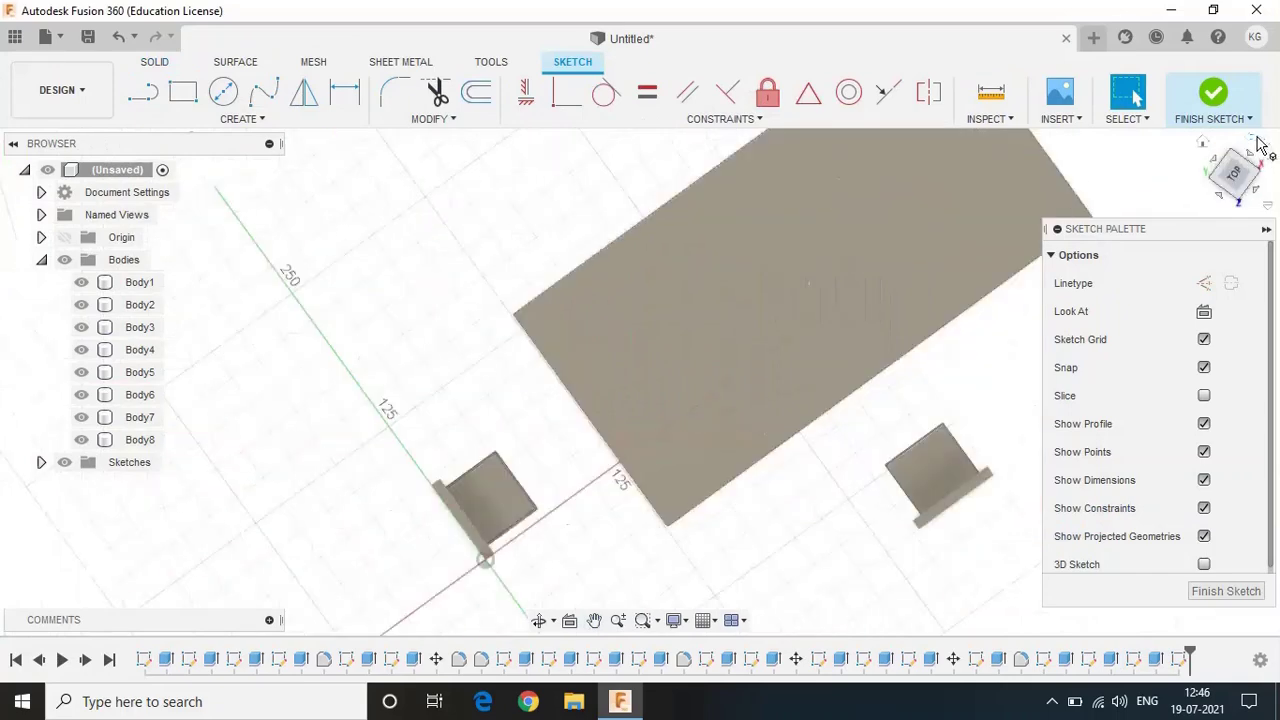
{"action": "left_click", "coordinate": [255, 119]}
{"action": "left_click", "coordinate": [357, 196]}
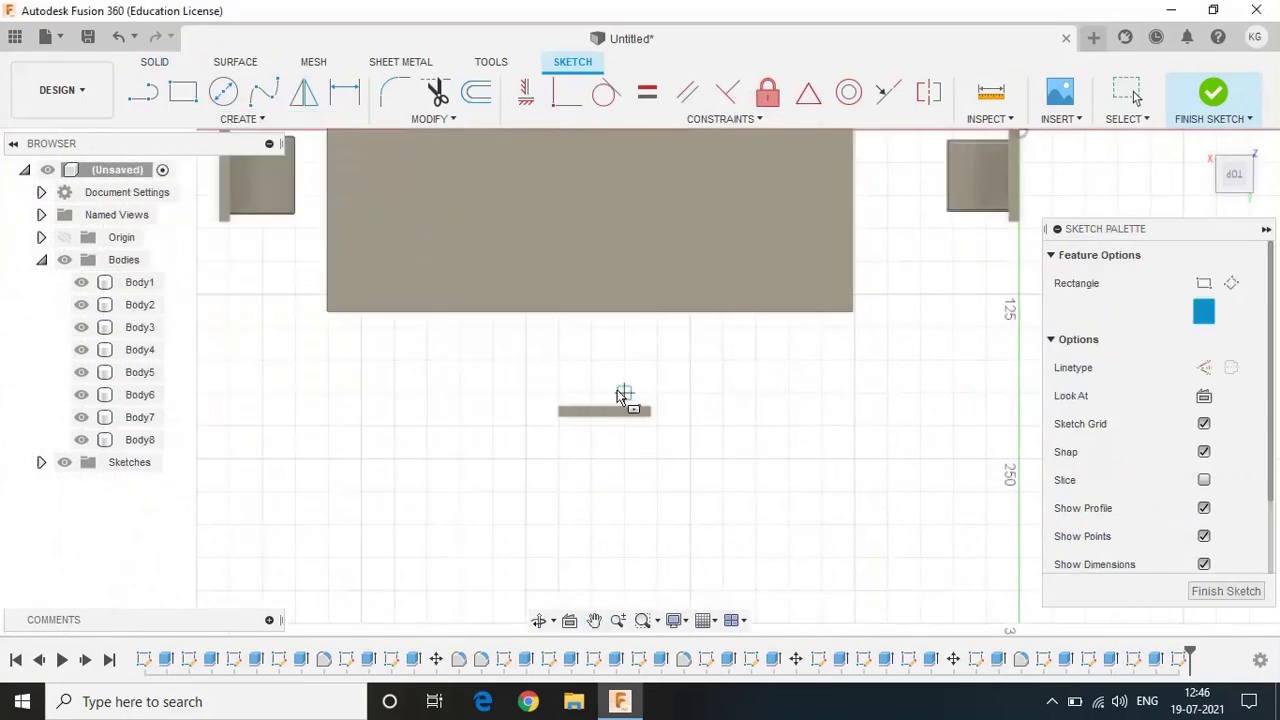
{"action": "scroll", "coordinate": [620, 395], "scroll_direction": "up", "scroll_amount": 5}
{"action": "type", "text": "50"}
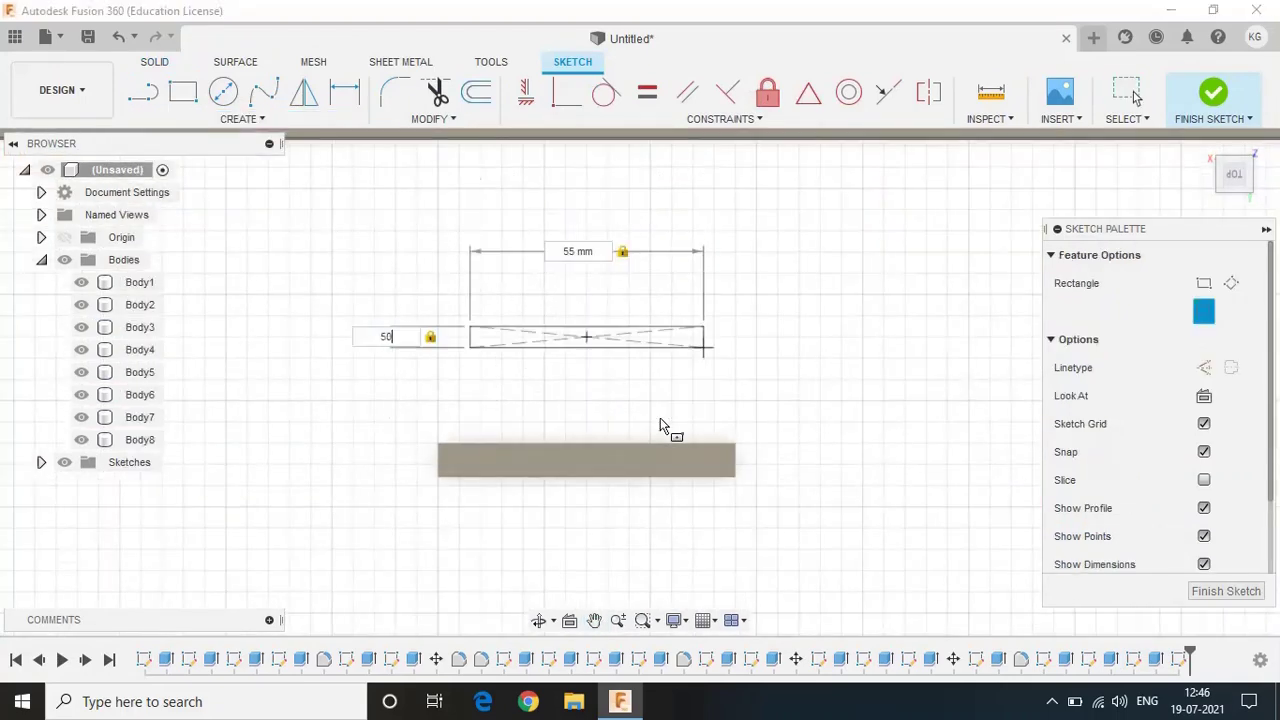
{"action": "key", "text": "Return"}
Lift the rectangle 5 mm and extrude it 4 mm, joined to the panel
{"action": "key", "text": "e"}
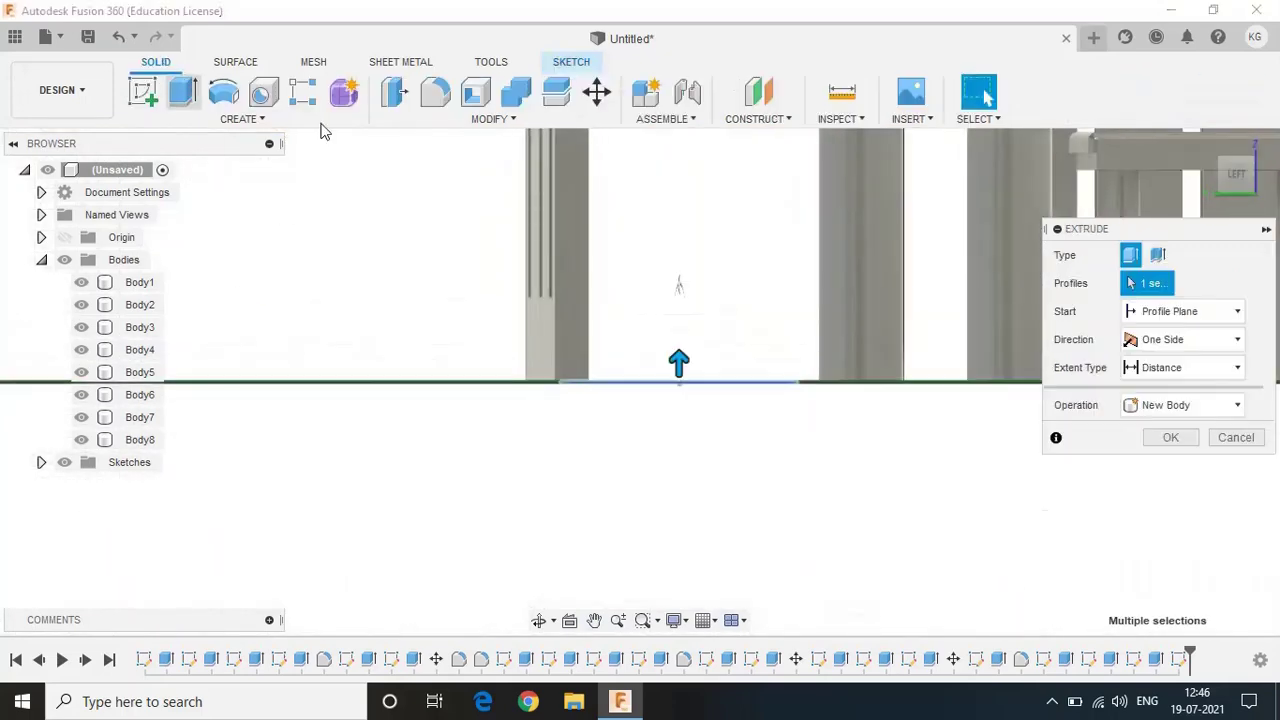
{"action": "key", "text": "Escape"}
{"action": "key", "text": "m"}
{"action": "type", "text": "5"}
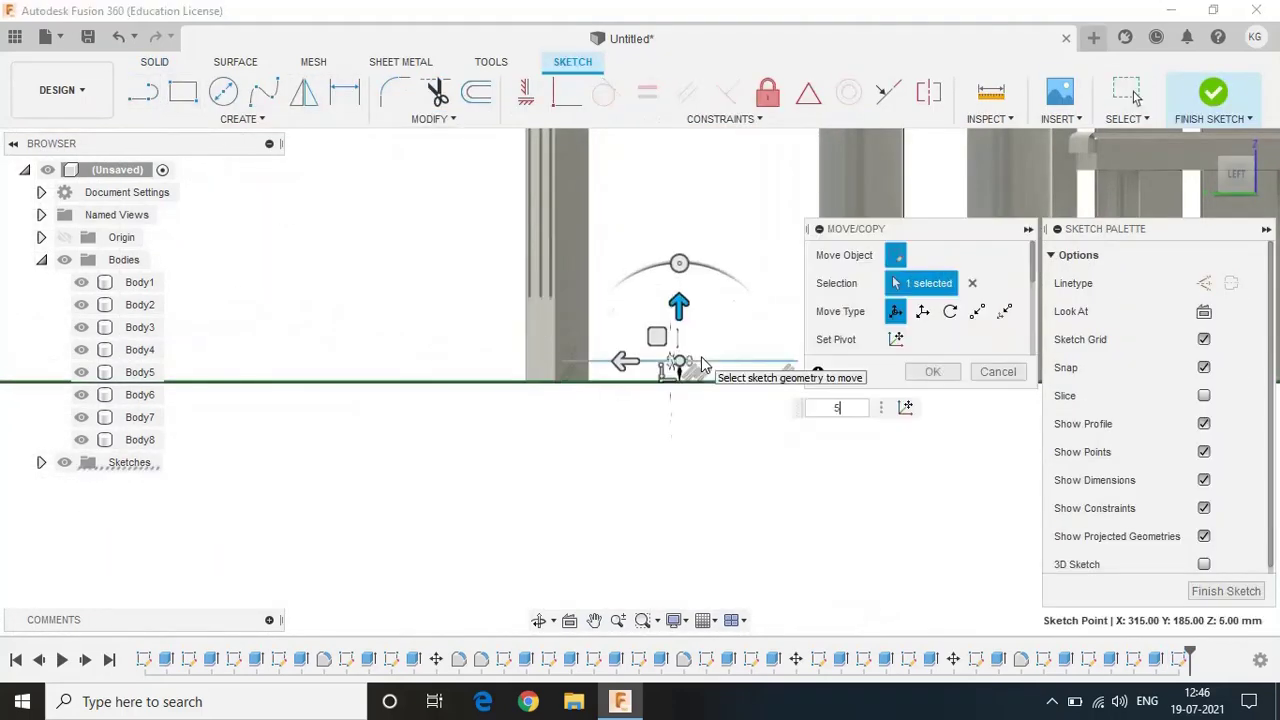
{"action": "key", "text": "Return"}
{"action": "key", "text": "e"}
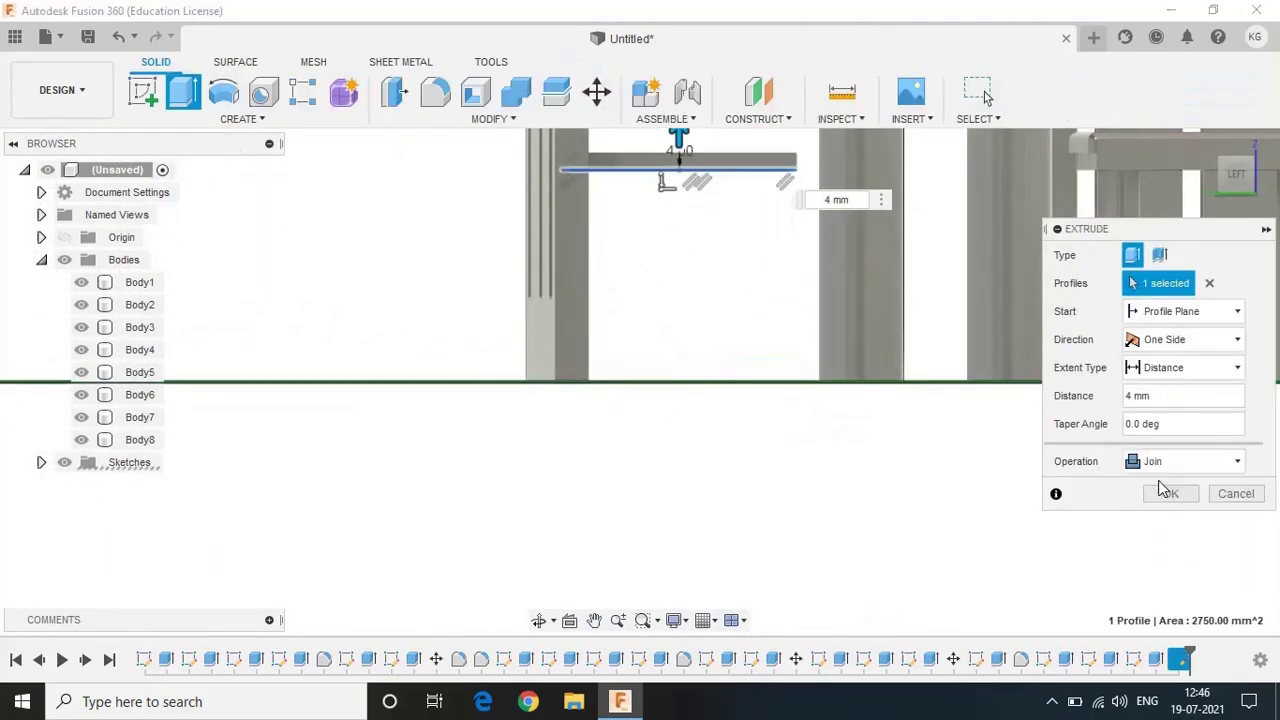
{"action": "left_click", "coordinate": [1168, 493]}
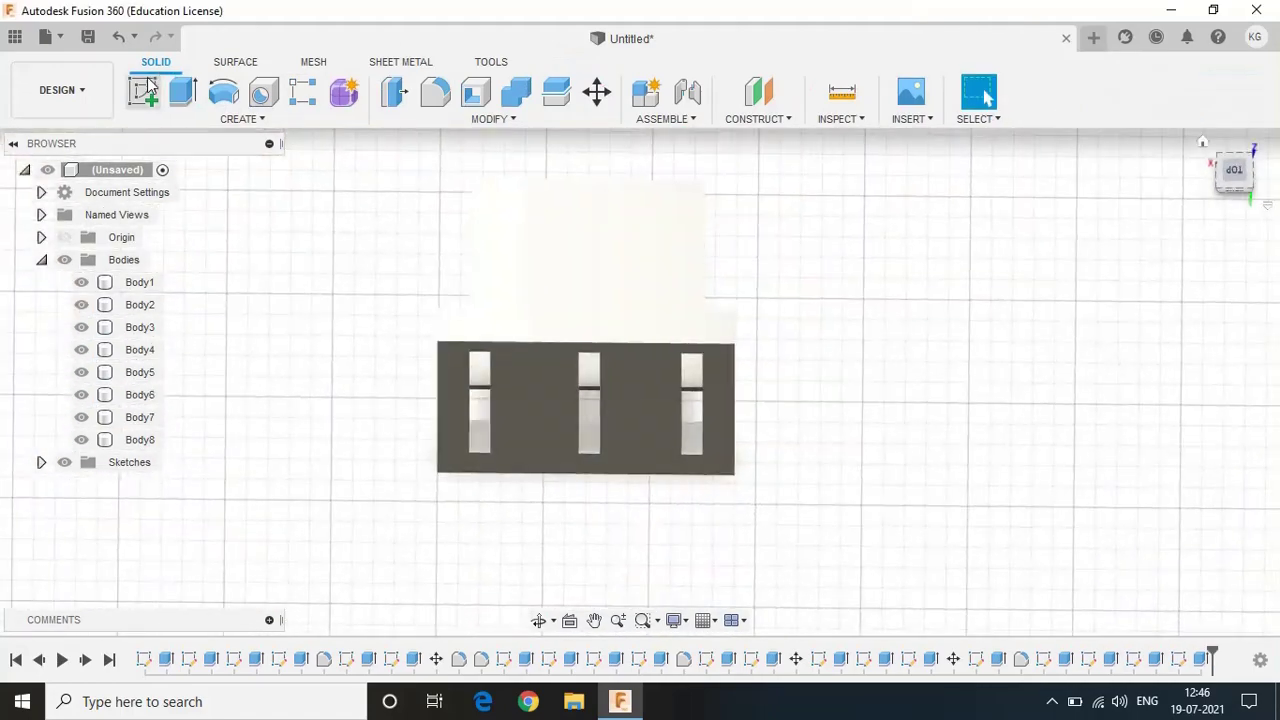
Sketch a 60 × 50 mm rectangle on the face against the slotted back
{"action": "left_click", "coordinate": [147, 88]}
{"action": "left_click", "coordinate": [511, 314]}
{"action": "left_click", "coordinate": [240, 118]}
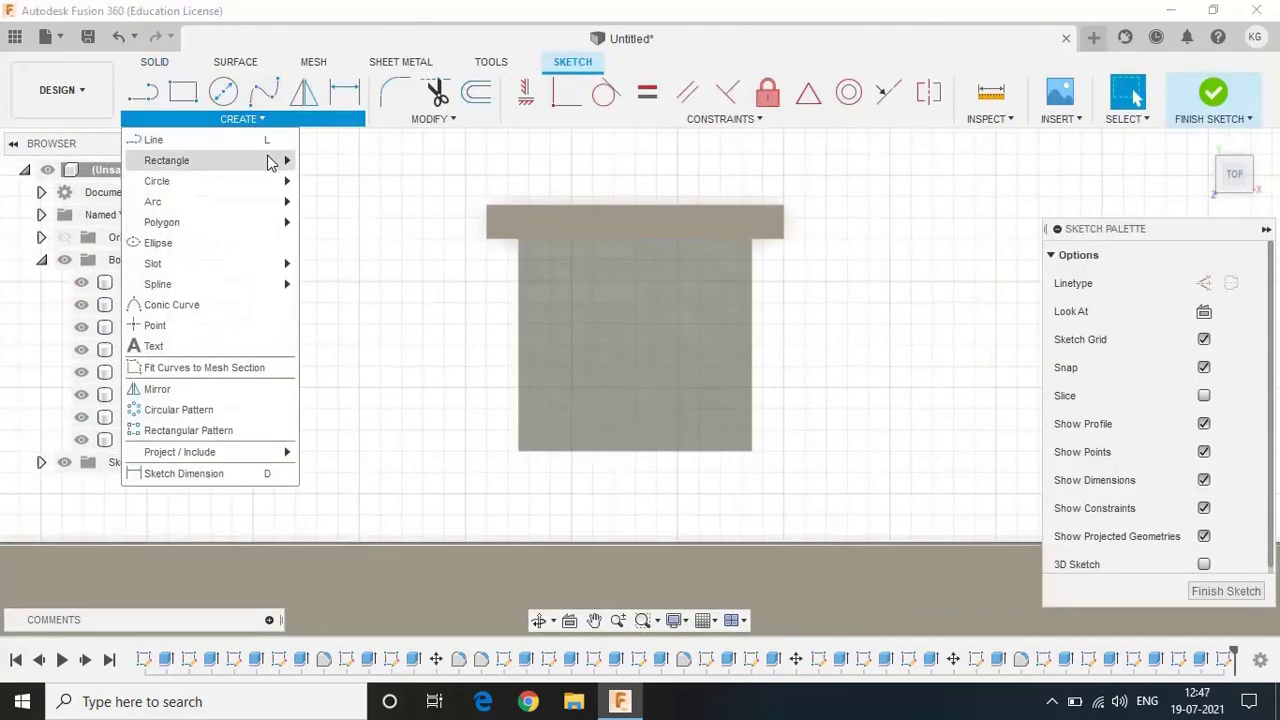
{"action": "left_click", "coordinate": [270, 163]}
{"action": "left_click", "coordinate": [1258, 150]}
{"action": "left_click", "coordinate": [1258, 150]}
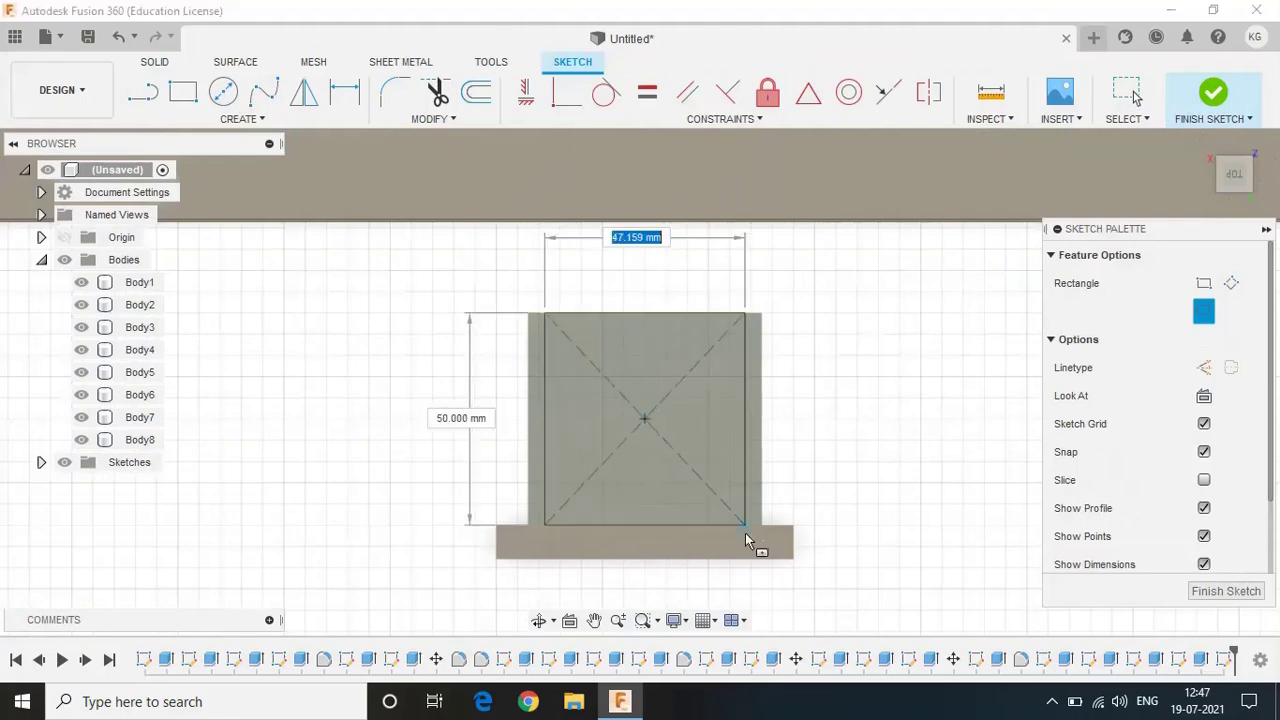
{"action": "left_click", "coordinate": [765, 553]}
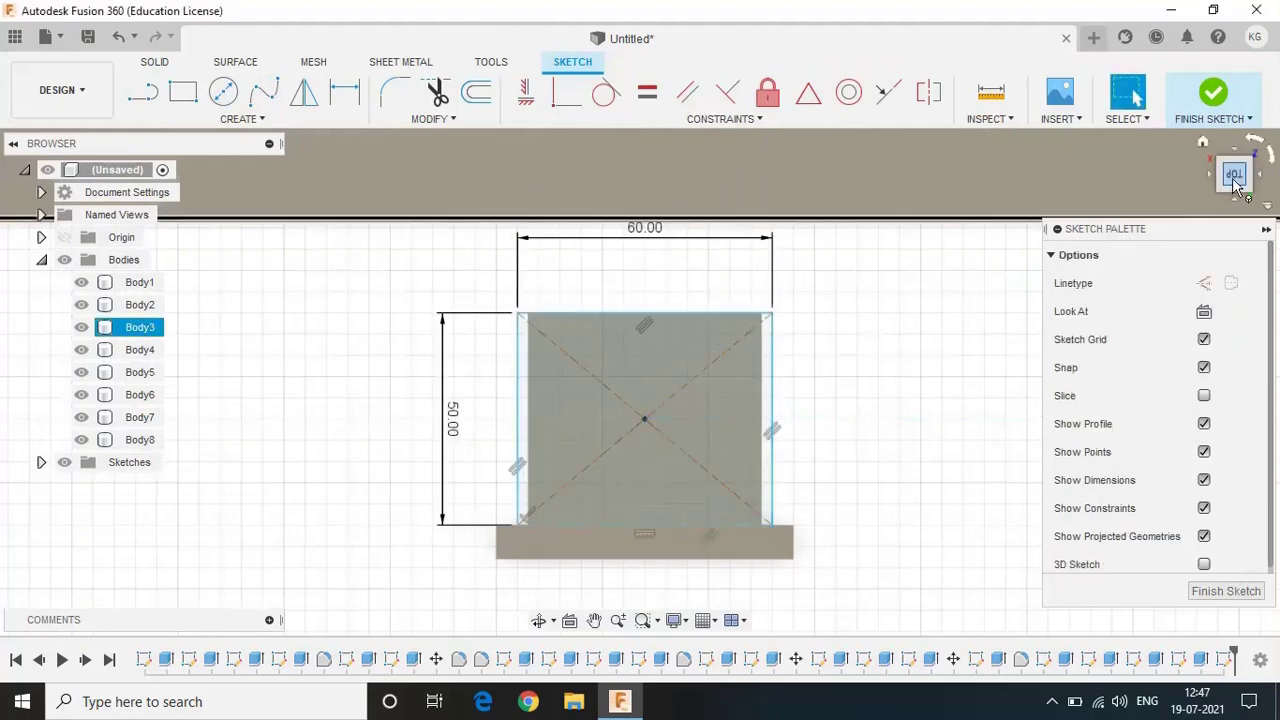
{"action": "left_click", "coordinate": [1210, 155]}
Extrude the rectangle as a new seat body, Body9
{"action": "left_click", "coordinate": [1213, 92]}
{"action": "type", "text": "e5"}
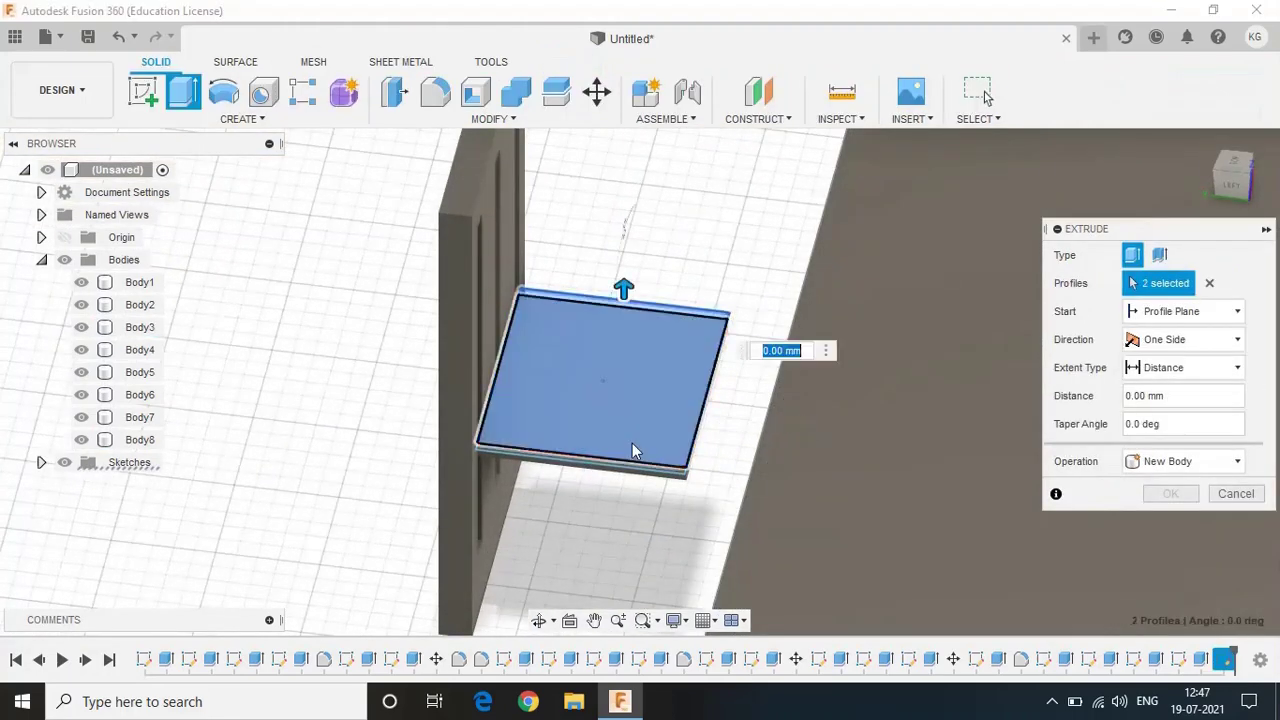
{"action": "left_click", "coordinate": [1168, 494]}
Round the seat slab's outer edges with a 2 mm fillet
{"action": "left_click", "coordinate": [437, 93]}
{"action": "left_click", "coordinate": [686, 465]}
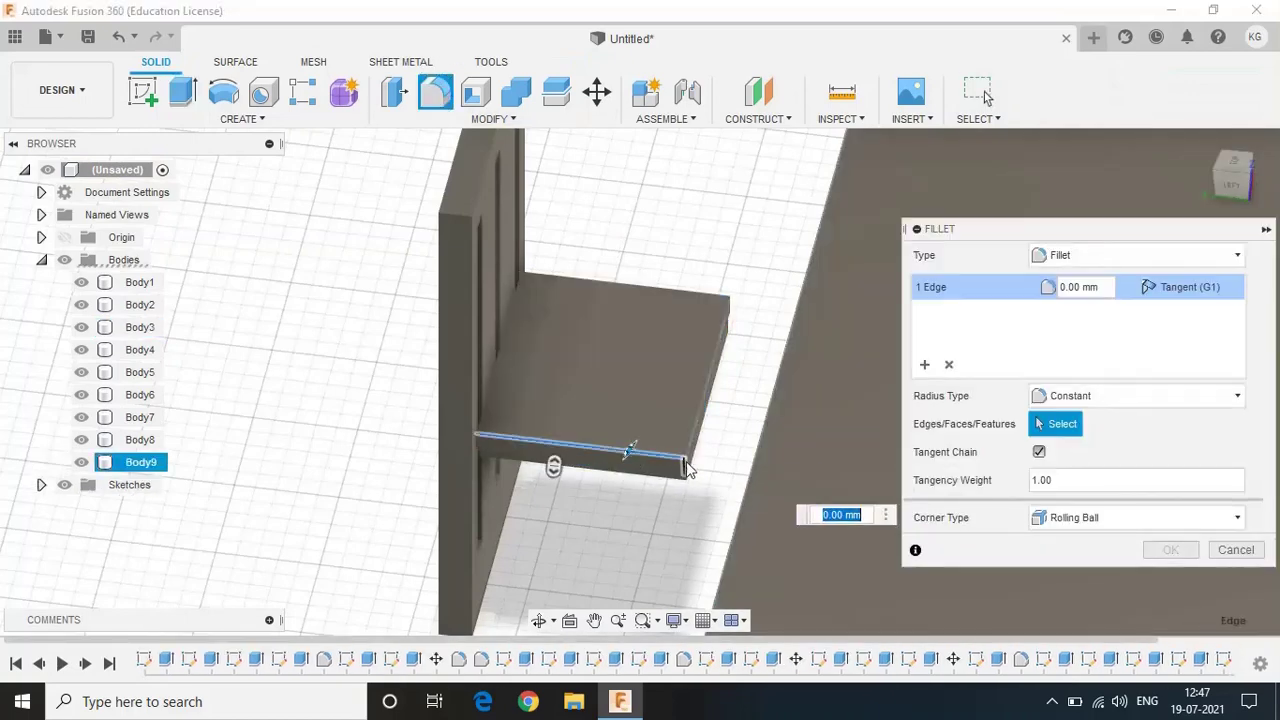
{"action": "type", "text": "2"}
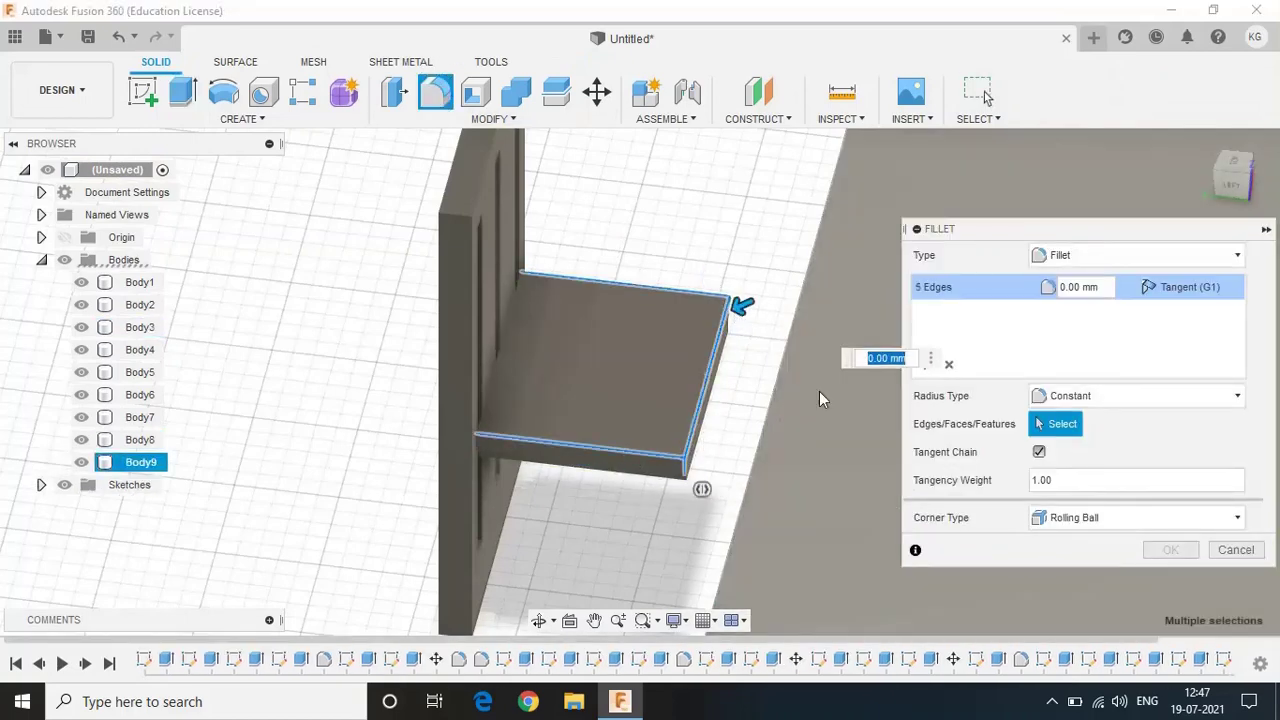
{"action": "key", "text": "Return"}
{"action": "middle_click_drag", "start_coordinate": [1097, 211], "coordinate": [215, 92], "text": "shift"}
Sketch two 8 mm diameter circles on the new seat's underside
{"action": "left_click", "coordinate": [143, 92]}
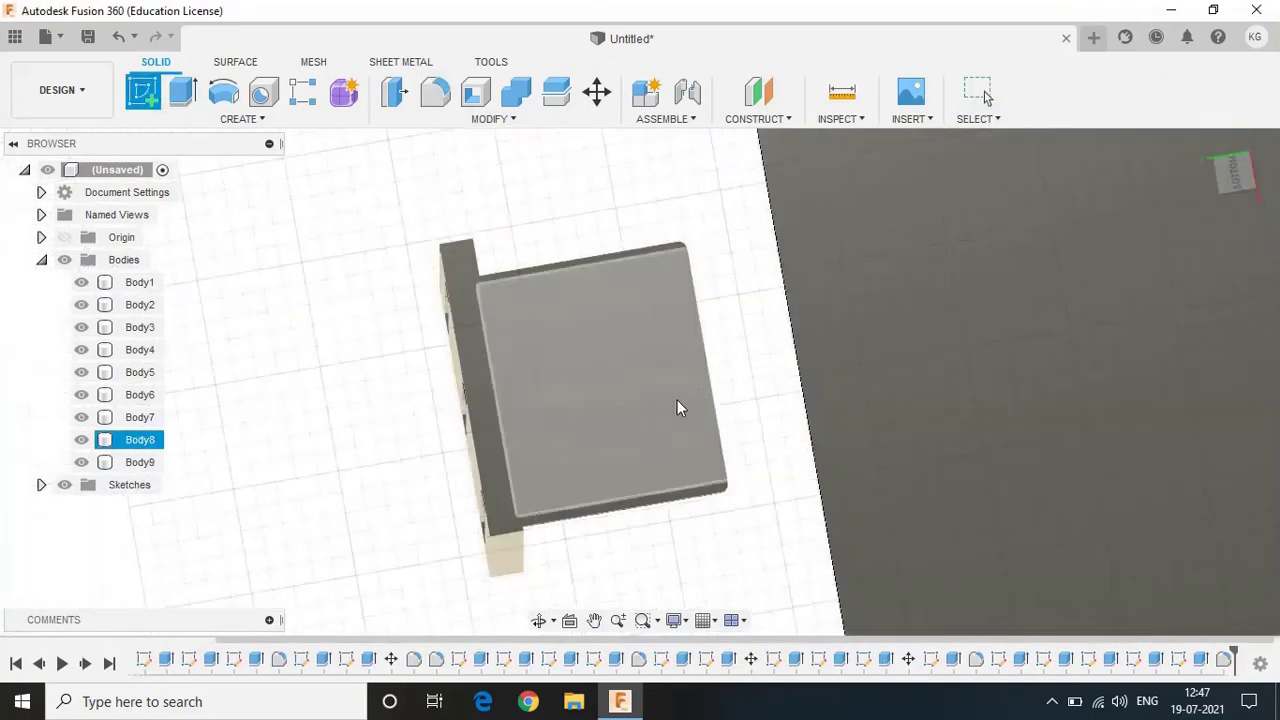
{"action": "left_click", "coordinate": [677, 400]}
{"action": "left_click", "coordinate": [223, 92]}
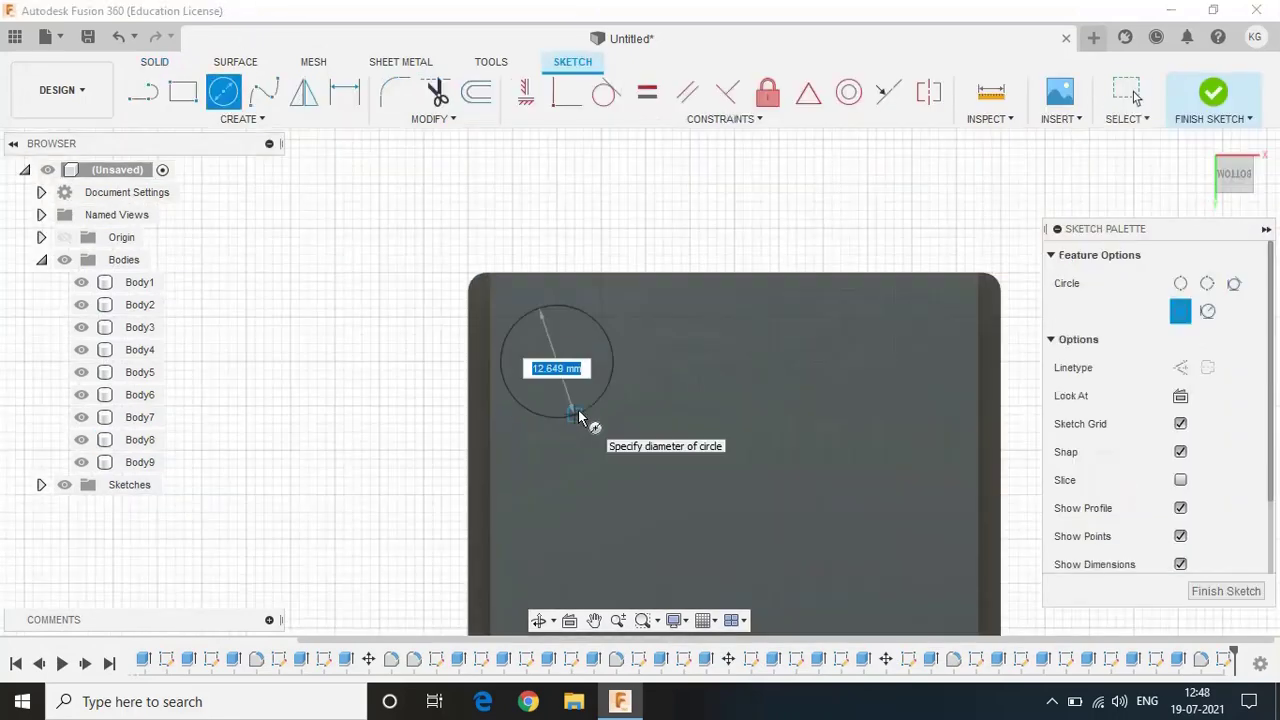
{"action": "type", "text": "8"}
{"action": "key", "text": "Return"}
{"action": "key", "text": "Escape"}
{"action": "left_click", "coordinate": [1220, 192]}
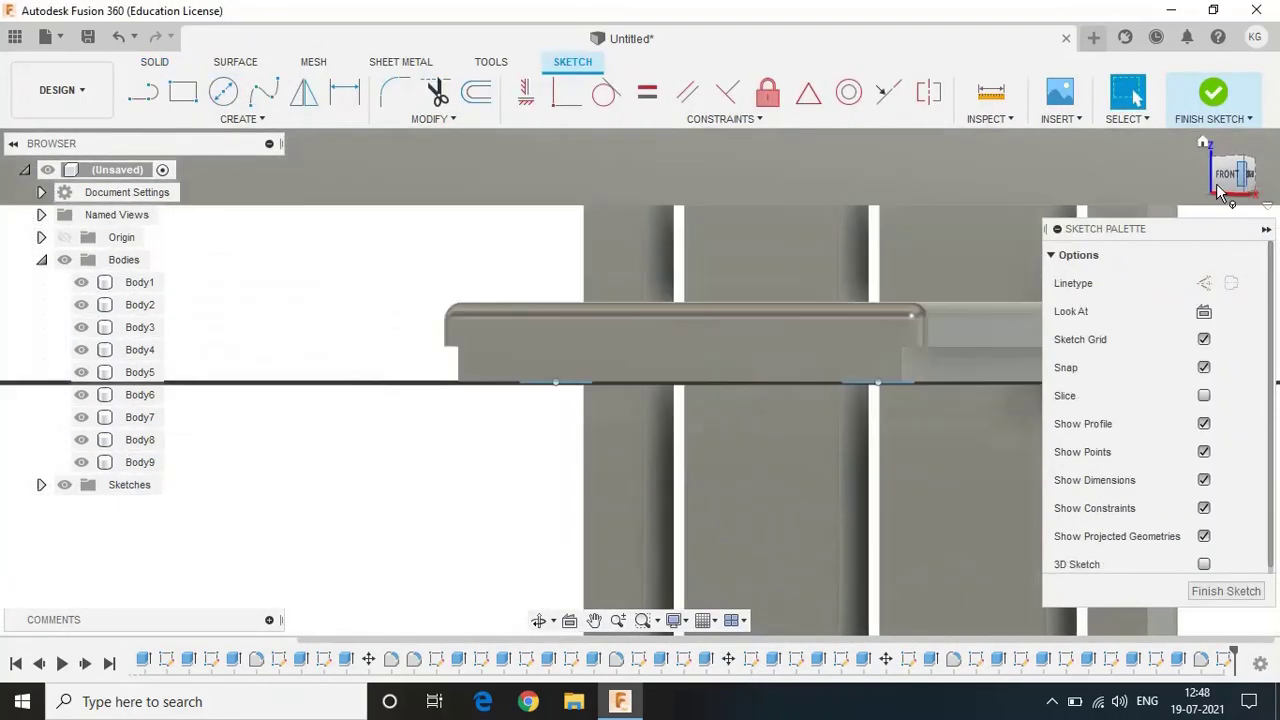
Extrude both circles 50 mm down as new leg bodies Body10 and Body11
{"action": "key", "text": "e"}
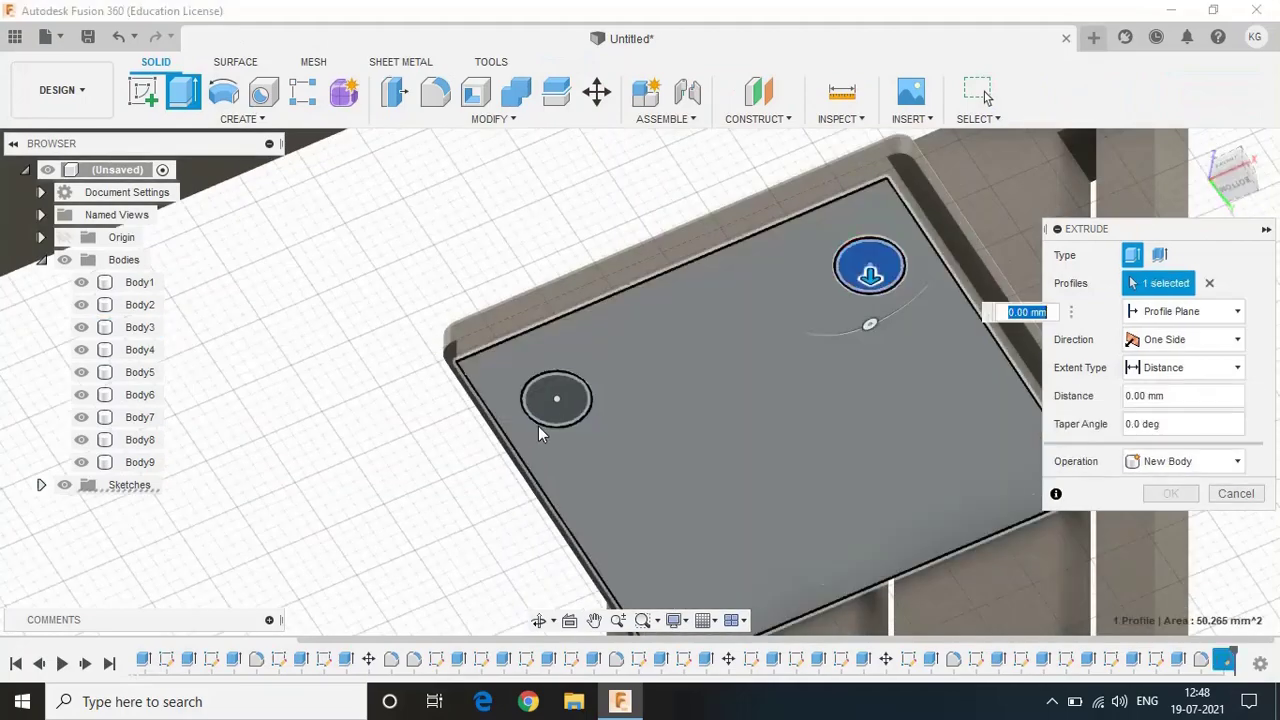
{"action": "left_click", "coordinate": [555, 384]}
{"action": "middle_click_drag", "start_coordinate": [1246, 232], "coordinate": [993, 455], "text": "shift"}
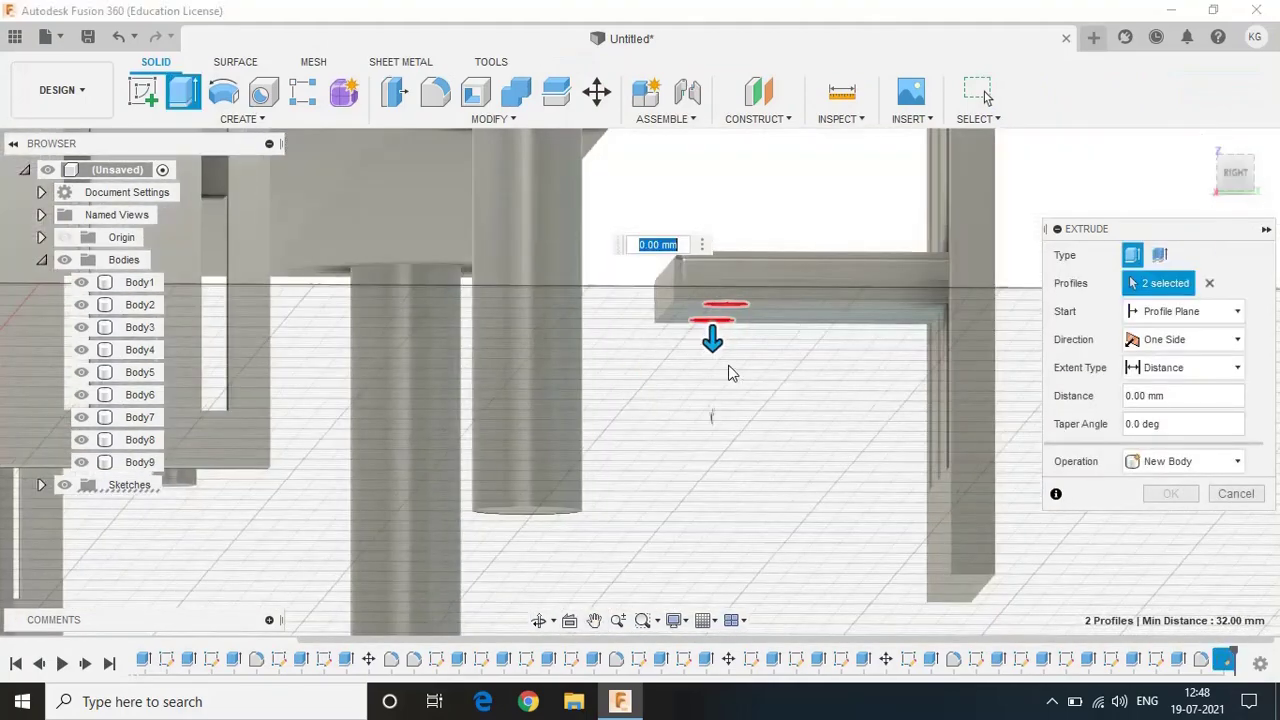
{"action": "type", "text": "50"}
{"action": "left_click", "coordinate": [1170, 493]}
{"action": "left_click", "coordinate": [1235, 188]}
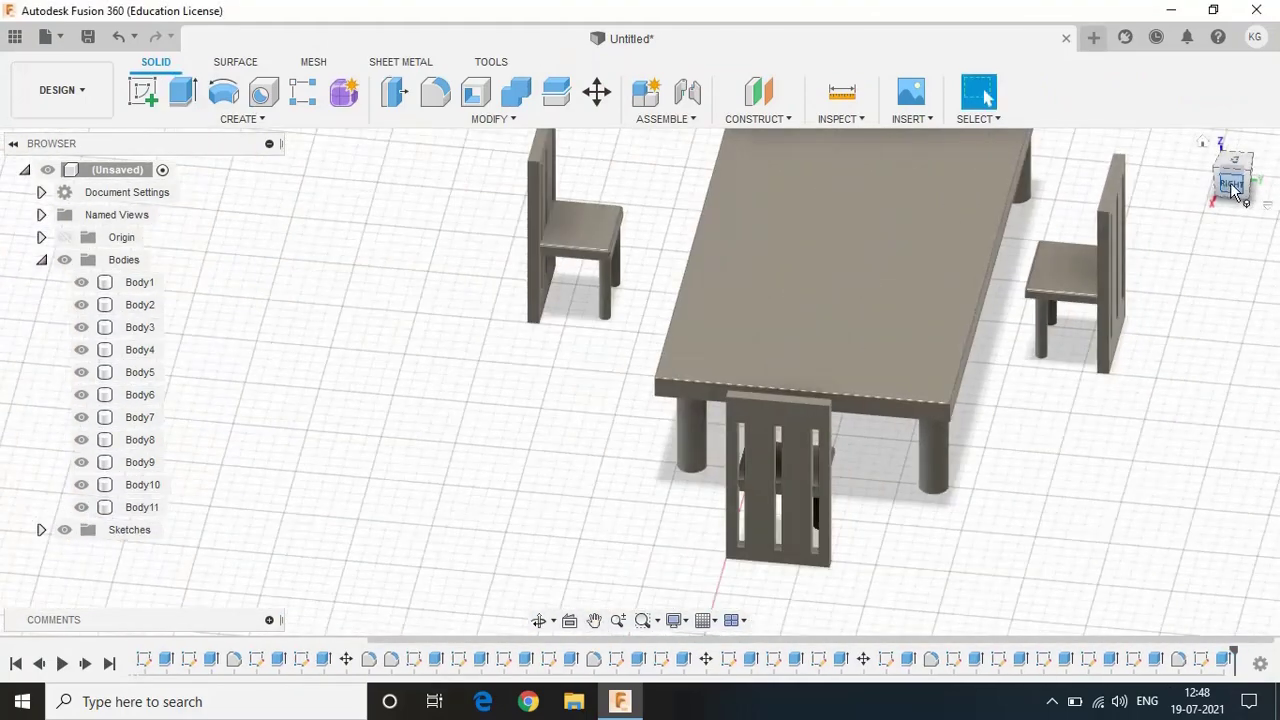
{"action": "left_click_drag", "start_coordinate": [1235, 190], "coordinate": [1240, 195]}
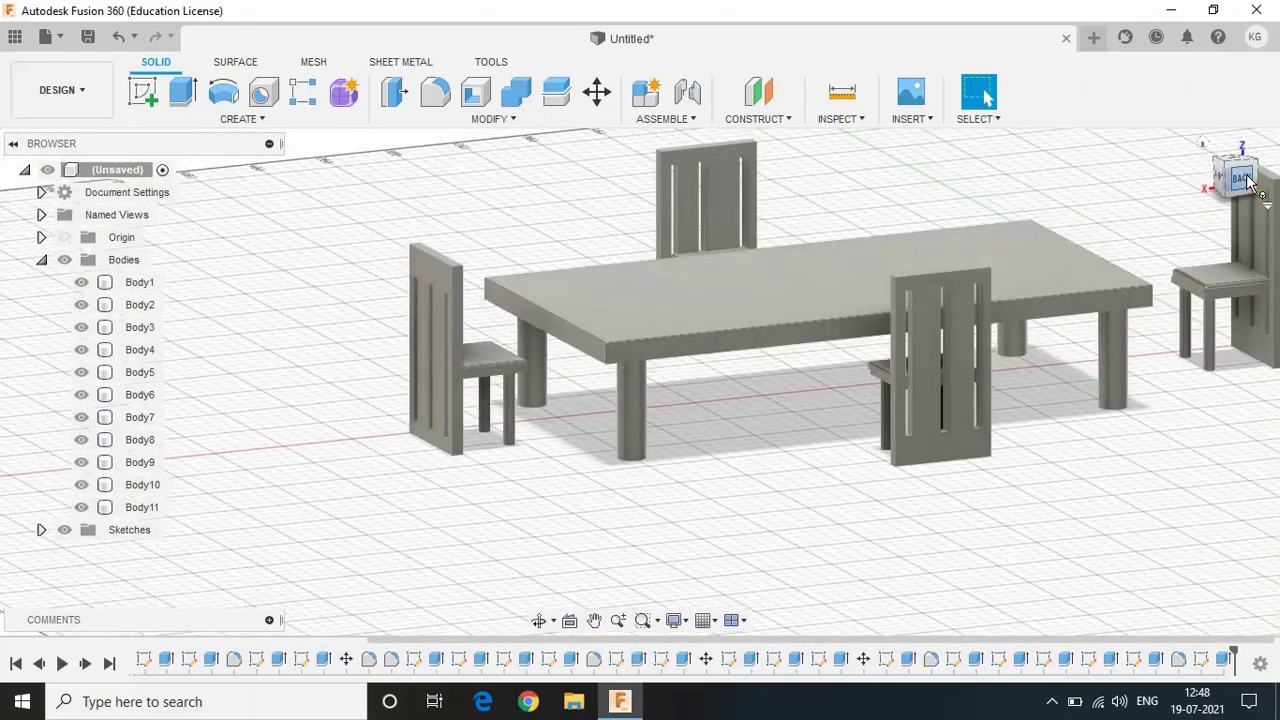
Sketch a 1000 × 500 mm wall rectangle on the back plane
{"action": "left_click", "coordinate": [1242, 180]}
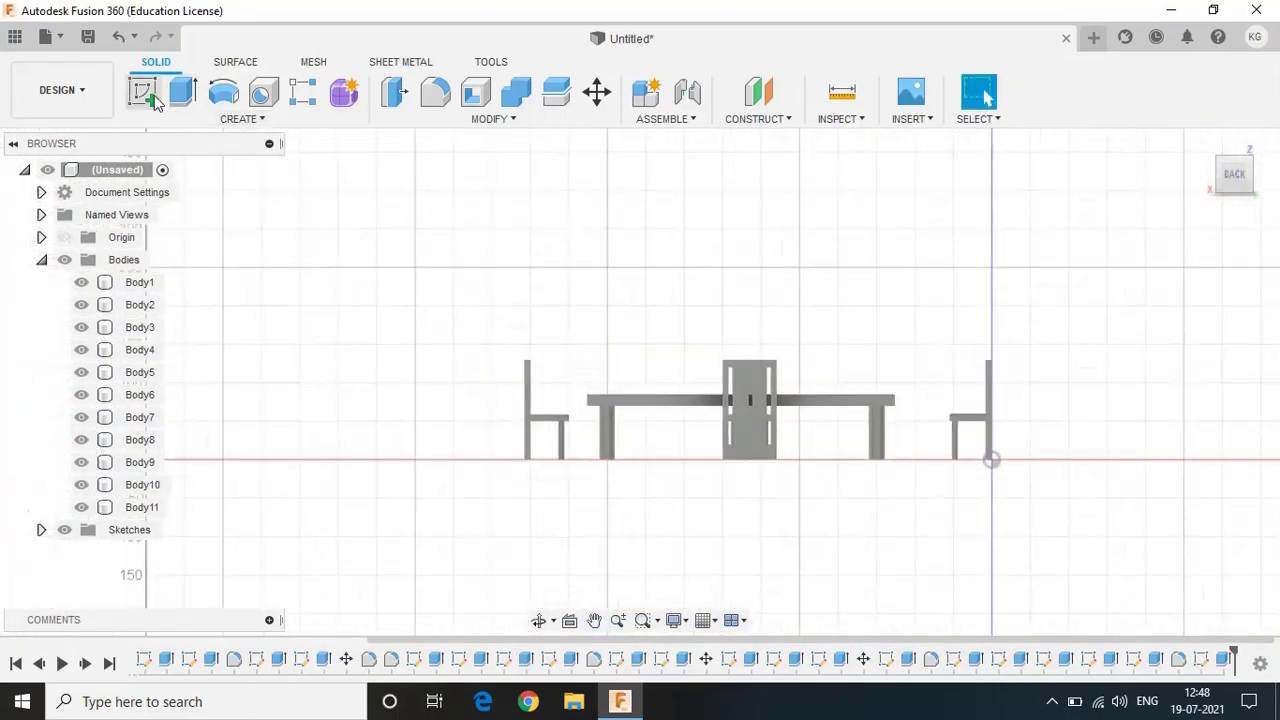
{"action": "left_click", "coordinate": [143, 92]}
{"action": "left_click", "coordinate": [647, 413]}
{"action": "left_click", "coordinate": [240, 118]}
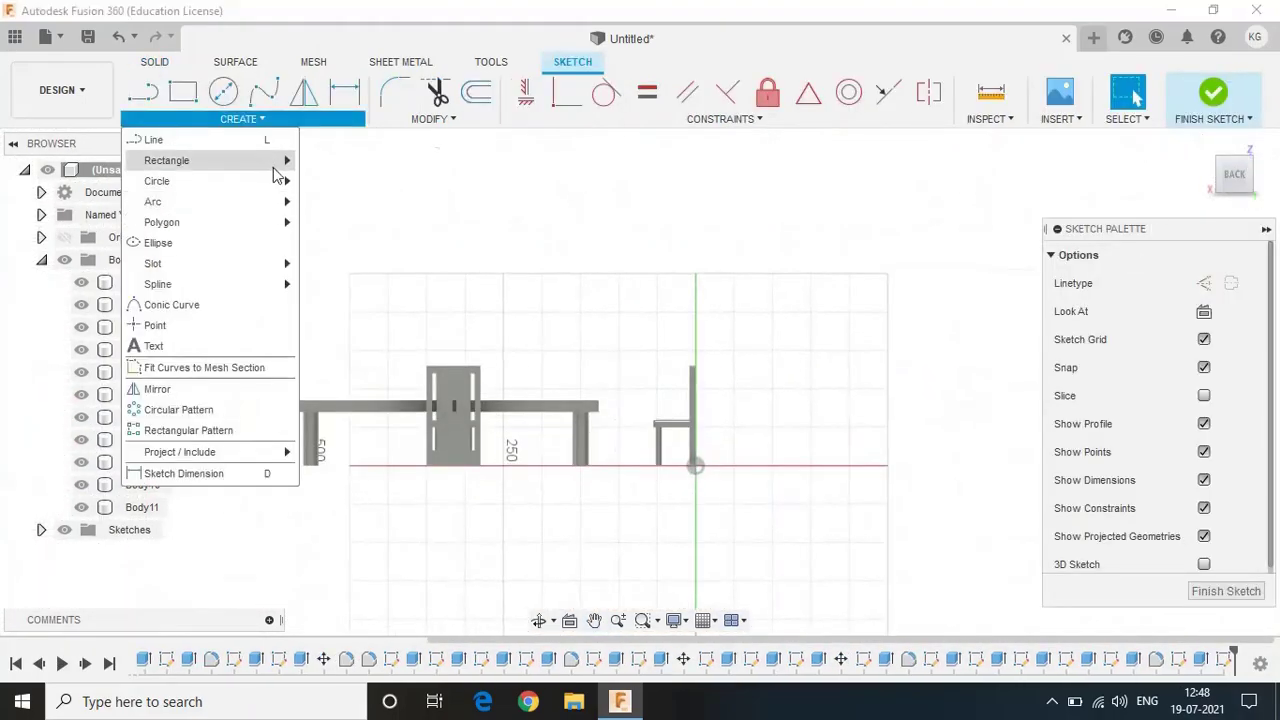
{"action": "left_click", "coordinate": [340, 160]}
{"action": "scroll", "coordinate": [775, 468], "scroll_direction": "down", "scroll_amount": 2}
{"action": "type", "text": "1000"}
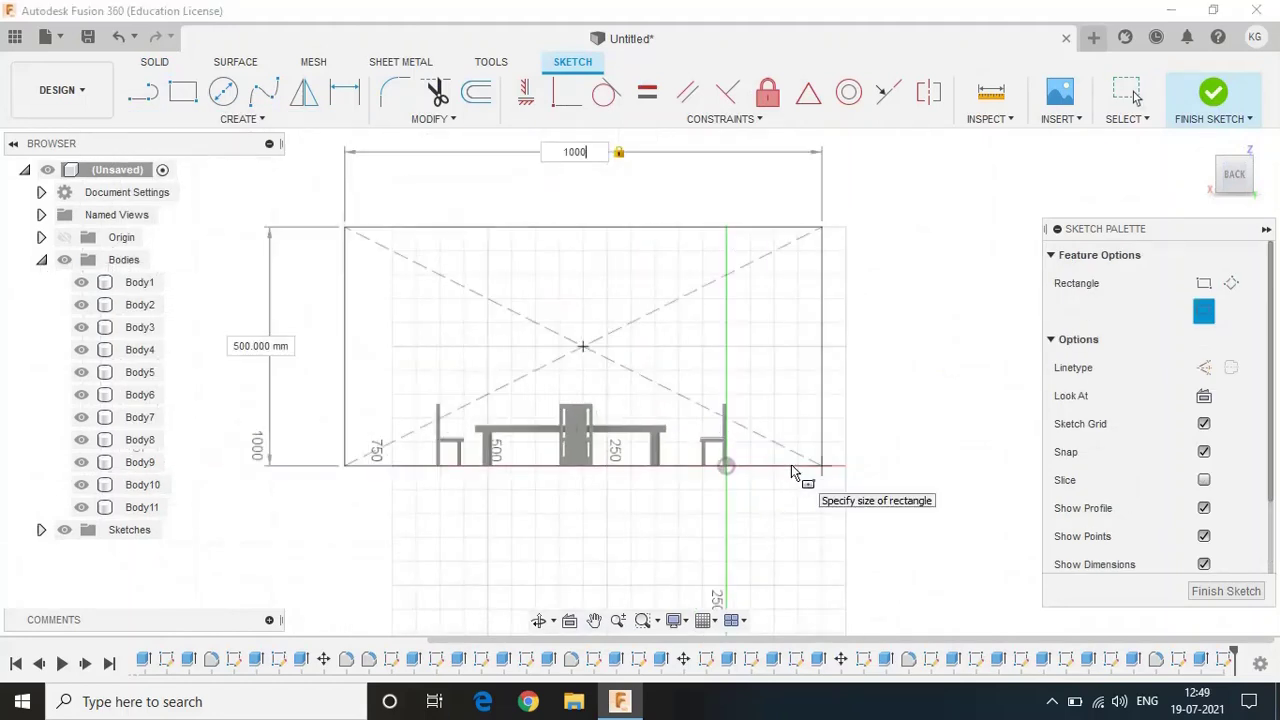
{"action": "key", "text": "Tab"}
{"action": "type", "text": "500"}
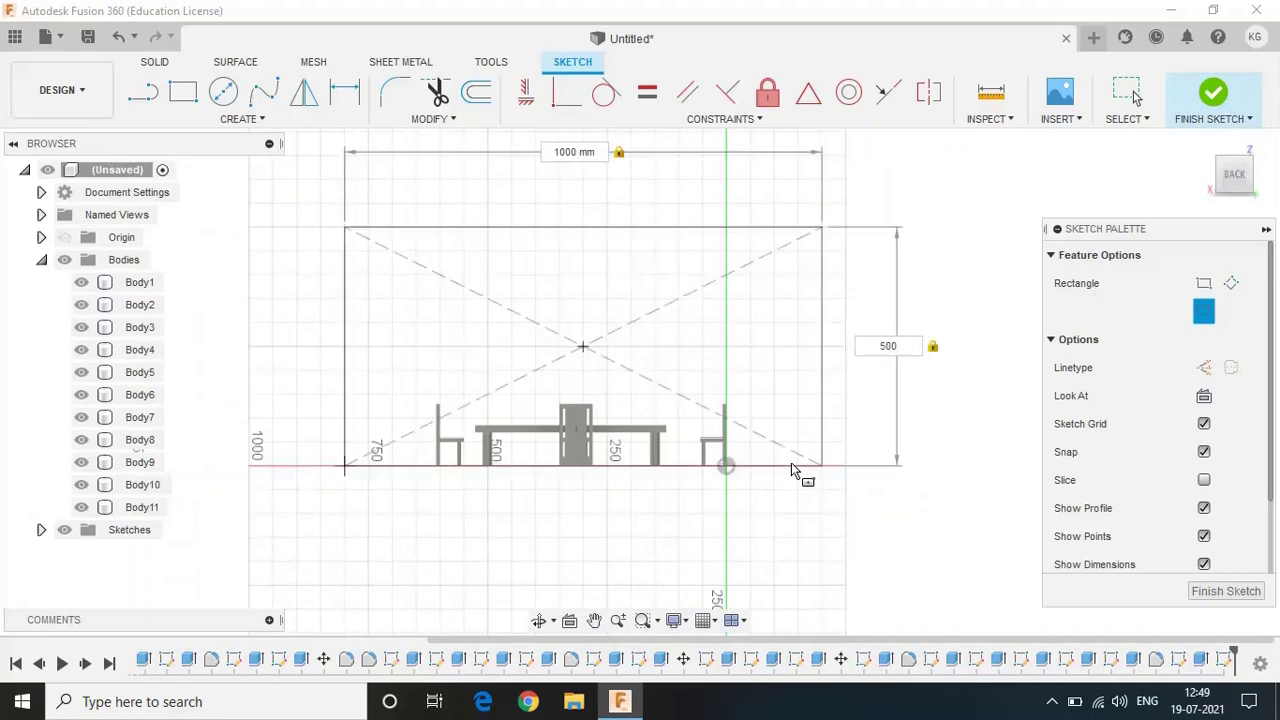
{"action": "key", "text": "Return"}
Move the back wall rectangle into place behind the dining table
{"action": "left_click", "coordinate": [1211, 150]}
{"action": "left_click", "coordinate": [433, 118]}
{"action": "left_click", "coordinate": [414, 289]}
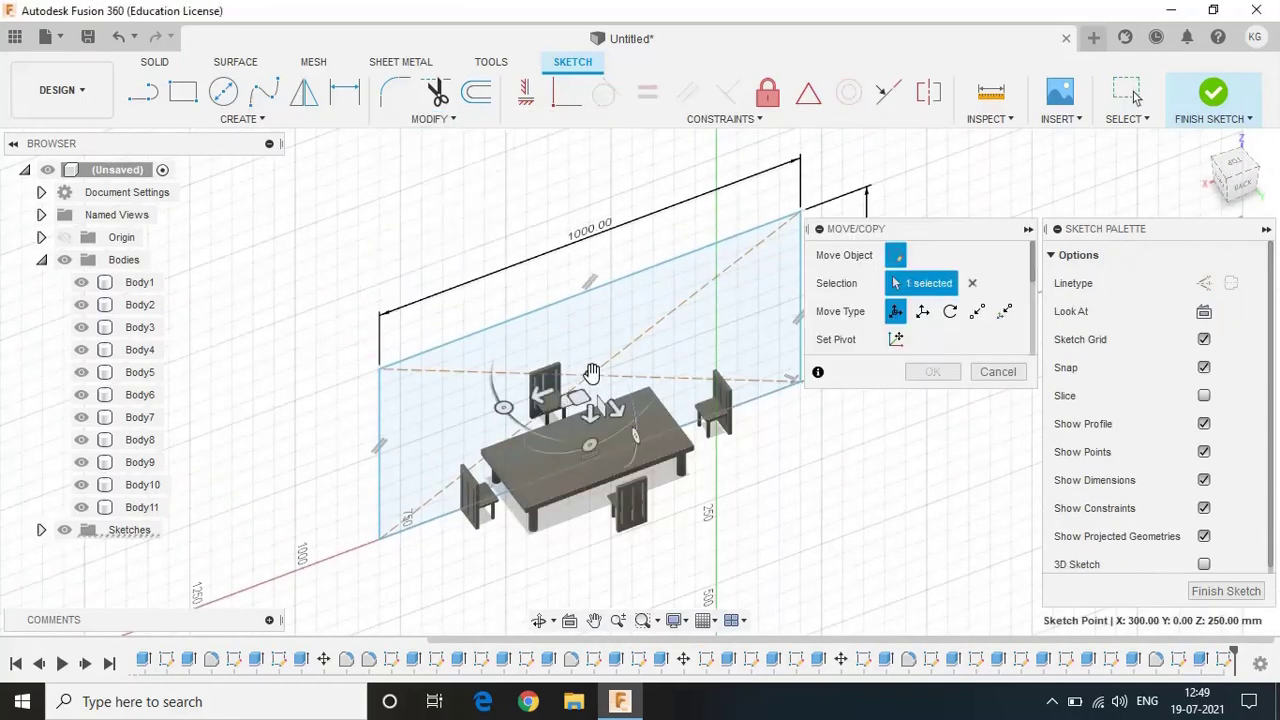
{"action": "type", "text": "-300"}
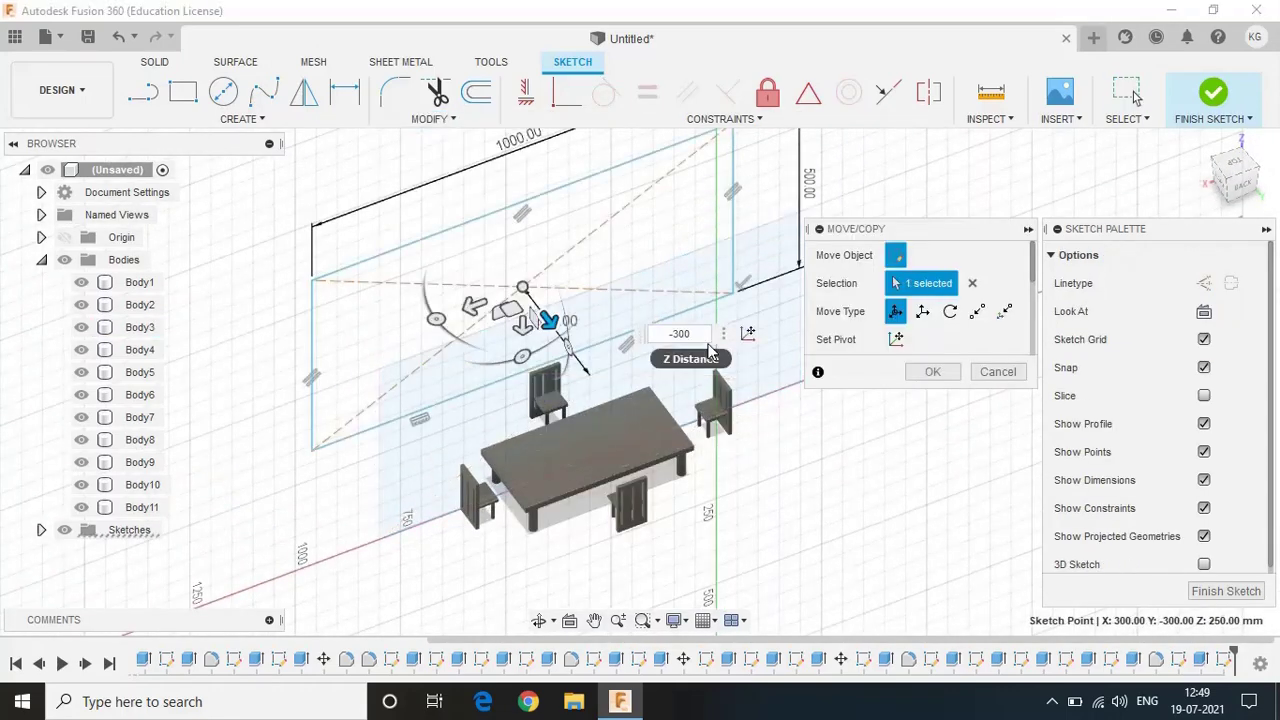
{"action": "left_click_drag", "start_coordinate": [548, 320], "coordinate": [522, 290]}
{"action": "left_click", "coordinate": [932, 371]}
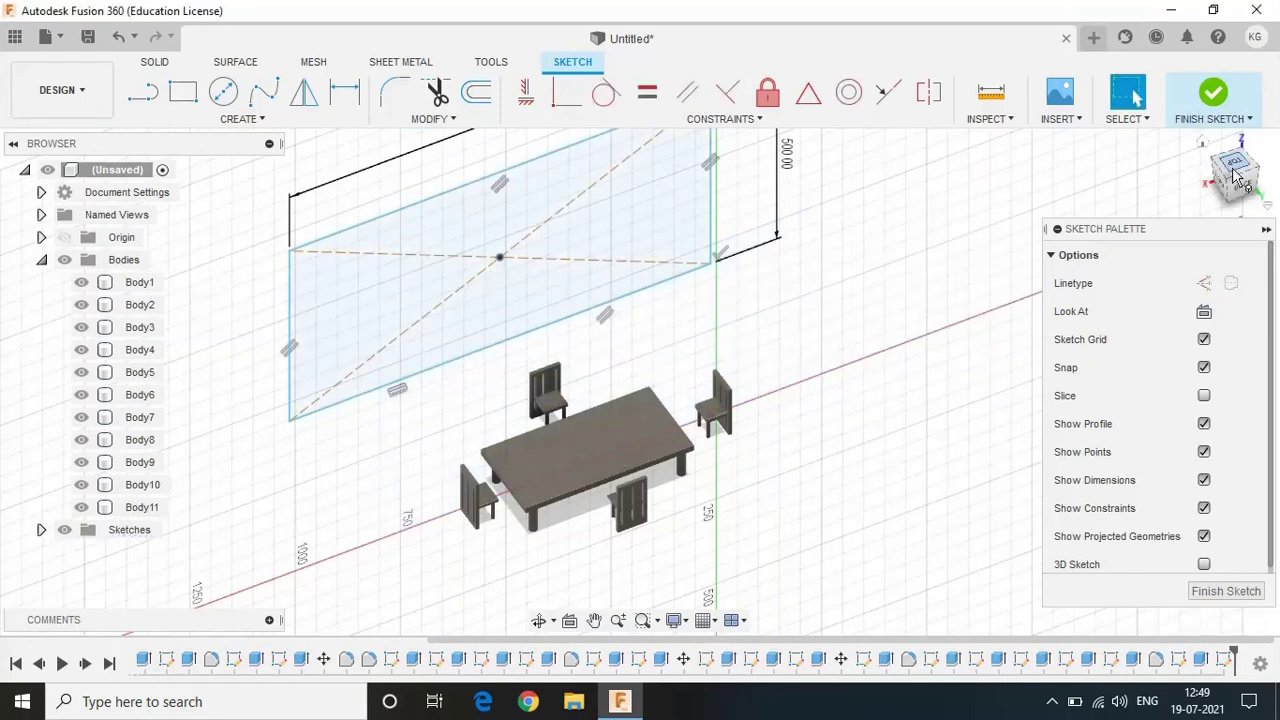
Draw a centre-point rectangle for the side wall on the side plane
{"action": "left_click", "coordinate": [1220, 180]}
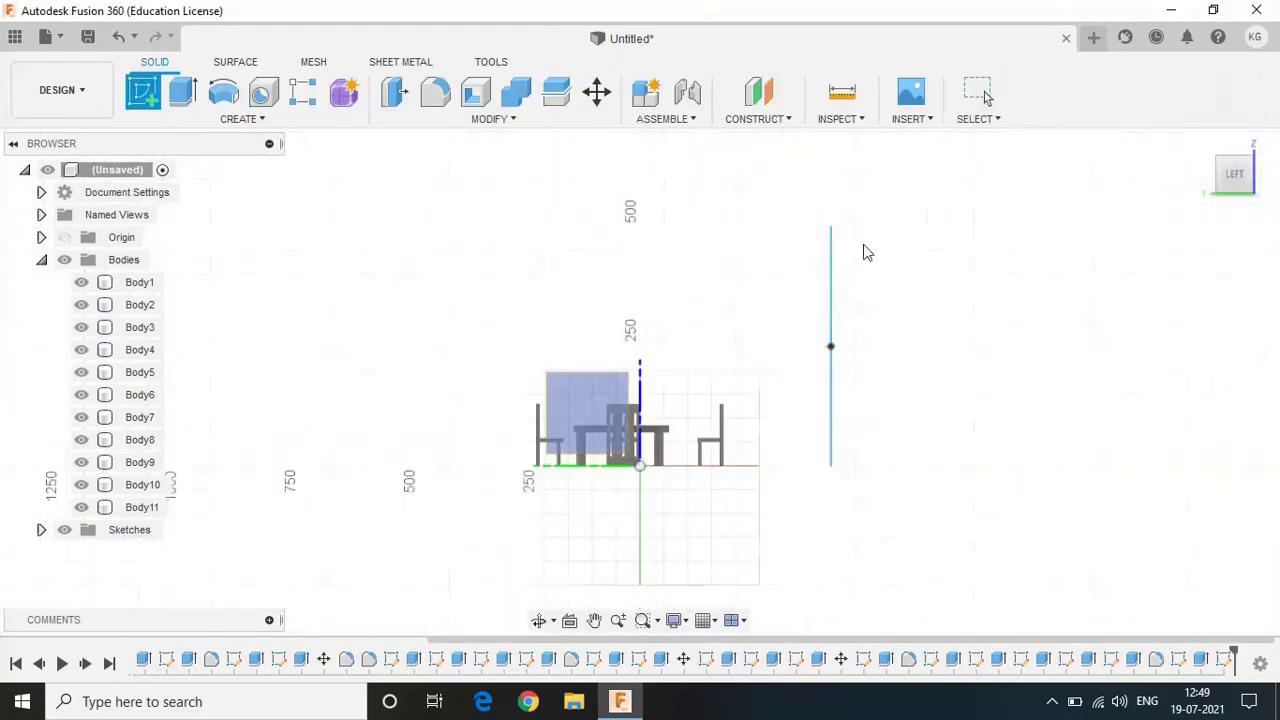
{"action": "left_click", "coordinate": [238, 118]}
{"action": "left_click", "coordinate": [340, 160]}
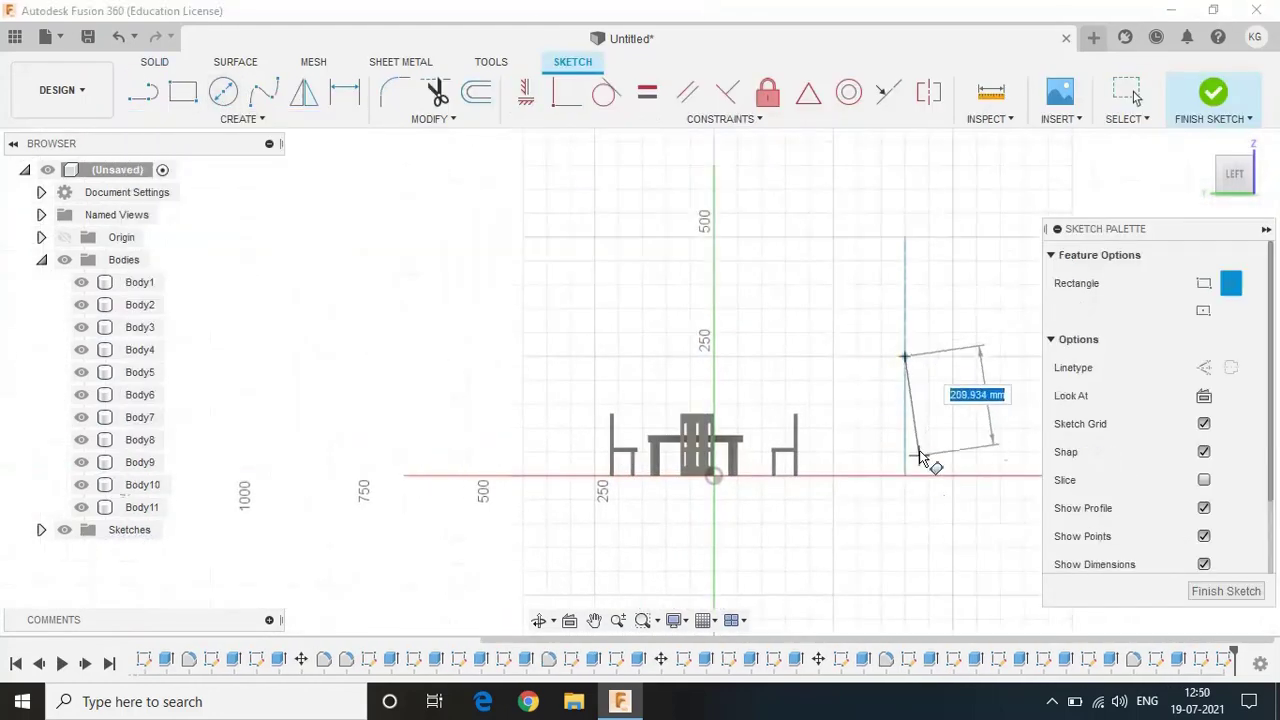
{"action": "key", "text": "Escape"}
{"action": "left_click", "coordinate": [238, 118]}
{"action": "left_click", "coordinate": [349, 203]}
{"action": "left_click", "coordinate": [904, 356]}
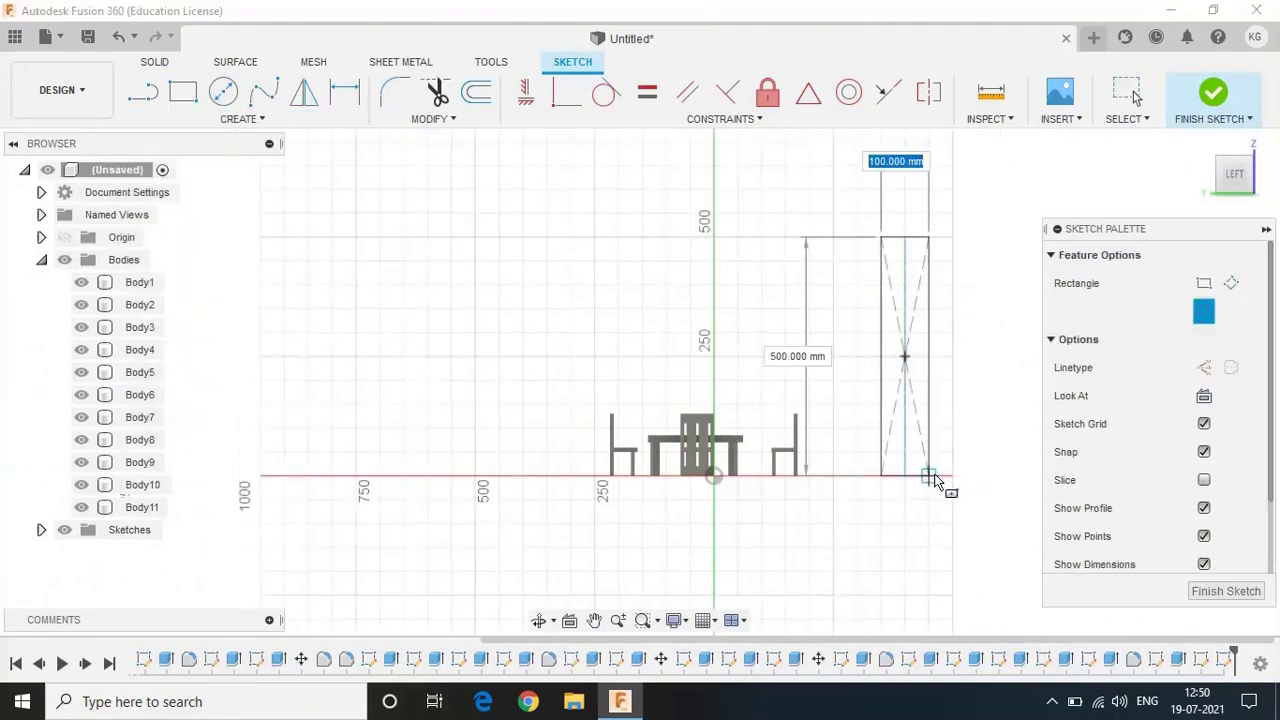
{"action": "left_click", "coordinate": [935, 482]}
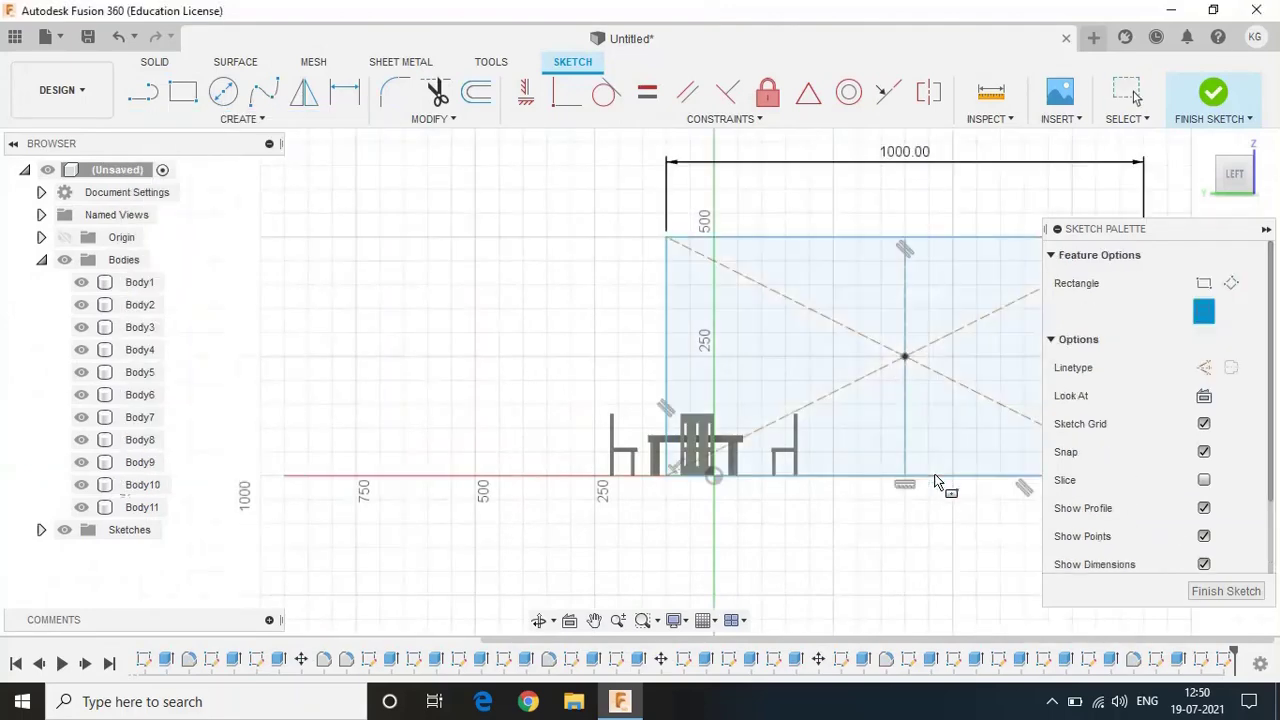
Shift the side wall rectangle beside the table and finish the wall sketch
{"action": "left_click", "coordinate": [1208, 148]}
{"action": "left_click", "coordinate": [433, 118]}
{"action": "left_click", "coordinate": [459, 288]}
{"action": "left_click", "coordinate": [449, 275]}
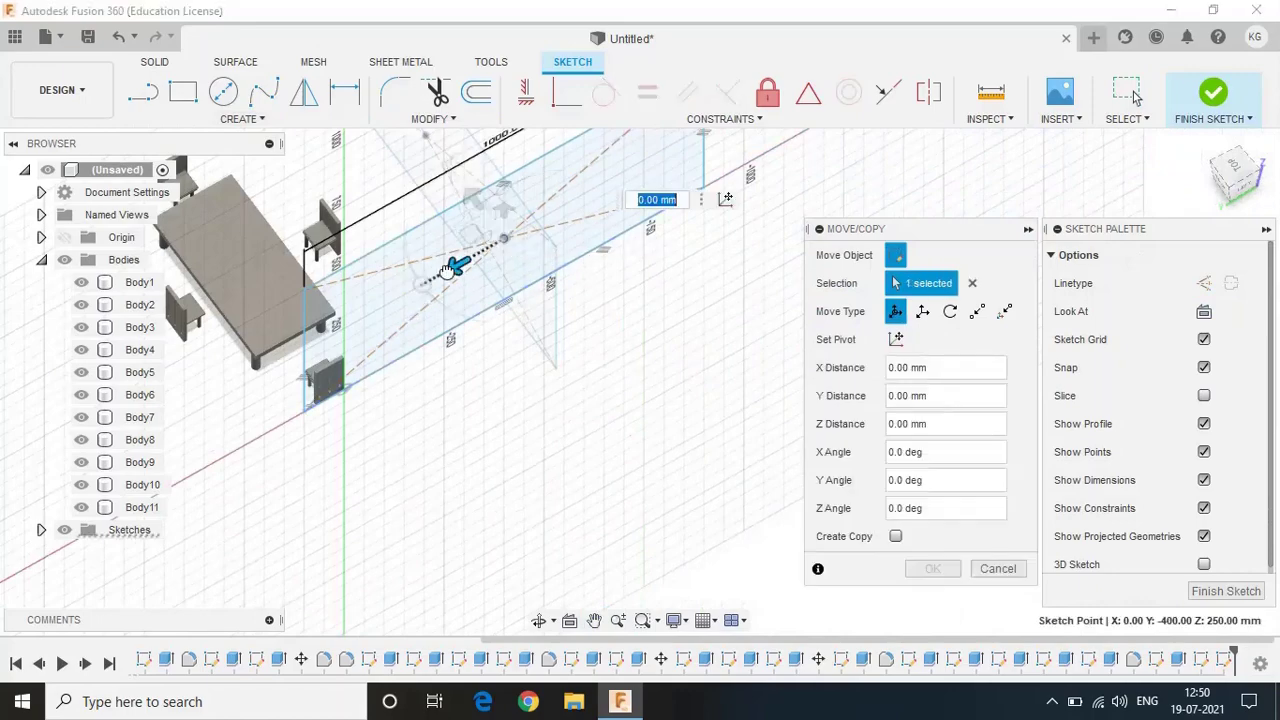
{"action": "left_click_drag", "start_coordinate": [455, 270], "coordinate": [318, 378]}
{"action": "left_click", "coordinate": [930, 568]}
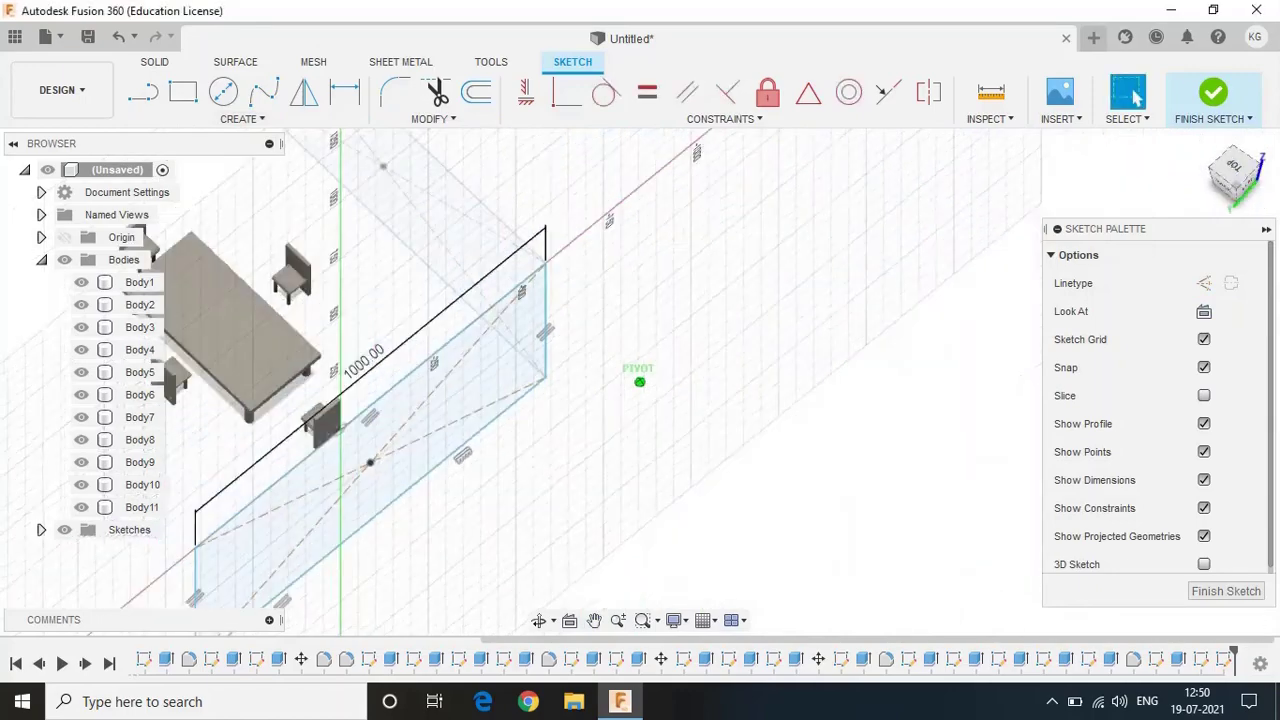
{"action": "left_click", "coordinate": [1204, 311]}
{"action": "left_click", "coordinate": [1213, 92]}
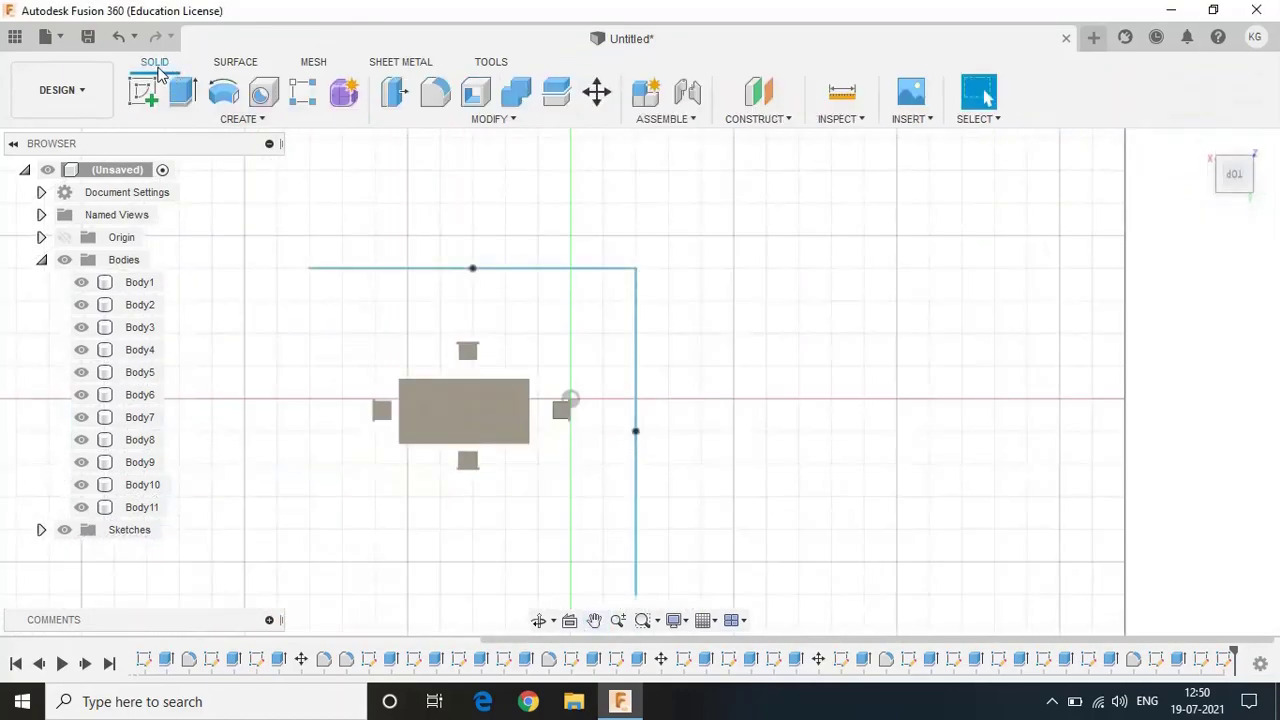
Sketch a rectangle on the ground plane enclosing the table and walls
{"action": "left_click", "coordinate": [143, 91]}
{"action": "left_click", "coordinate": [623, 421]}
{"action": "left_click", "coordinate": [242, 118]}
{"action": "left_click", "coordinate": [330, 160]}
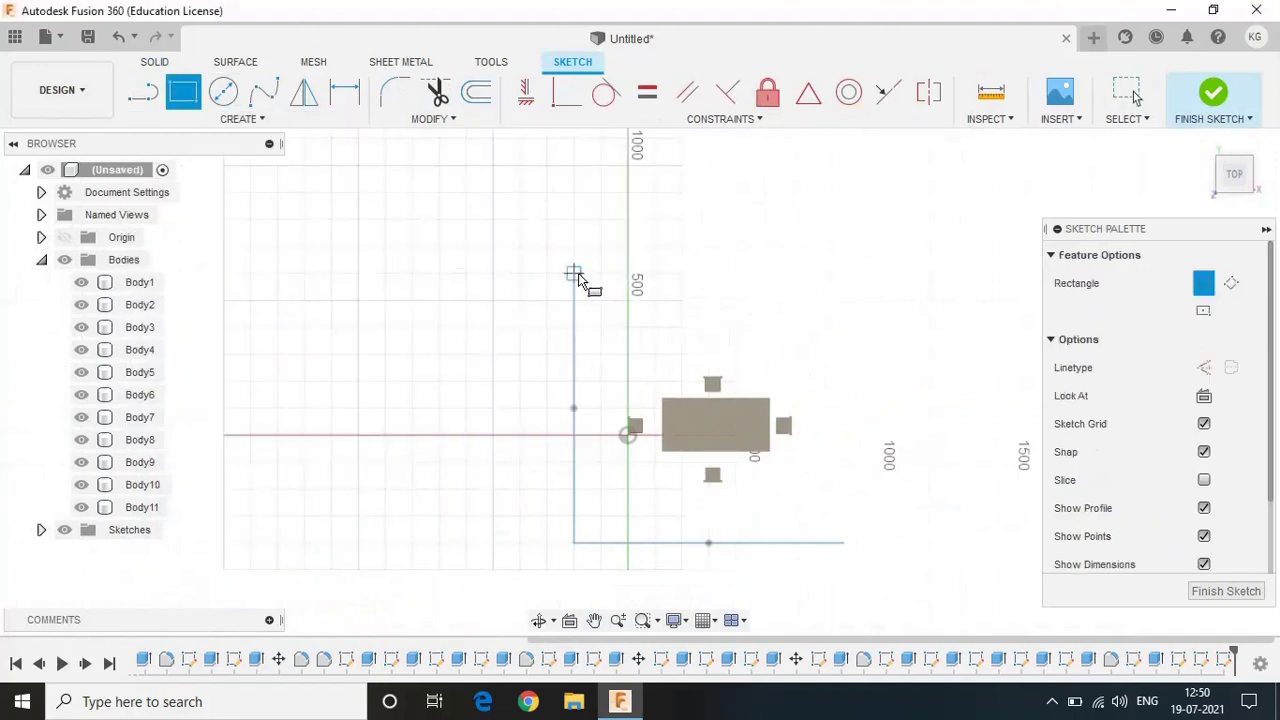
{"action": "left_click", "coordinate": [500, 194]}
{"action": "left_click", "coordinate": [843, 543]}
{"action": "left_click_drag", "start_coordinate": [1234, 172], "coordinate": [1228, 200]}
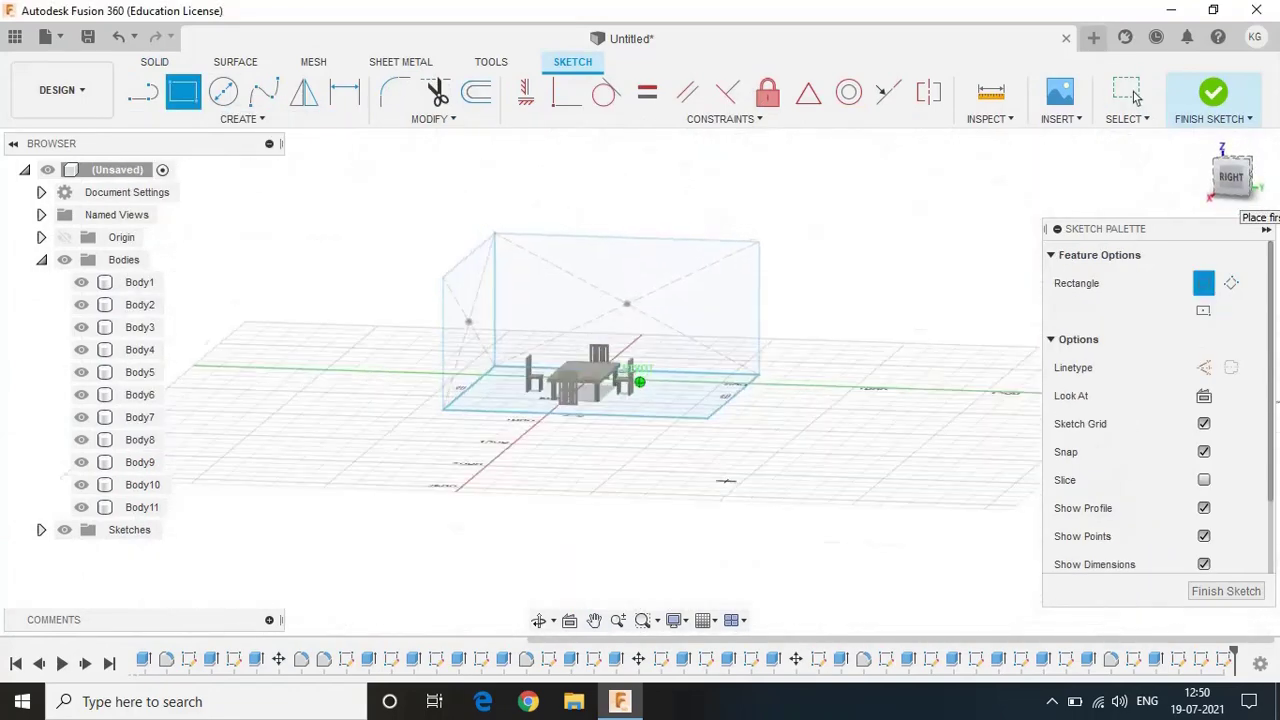
{"action": "middle_click_drag", "start_coordinate": [1135, 95], "coordinate": [505, 243], "text": "shift"}
{"action": "left_click", "coordinate": [1234, 170]}
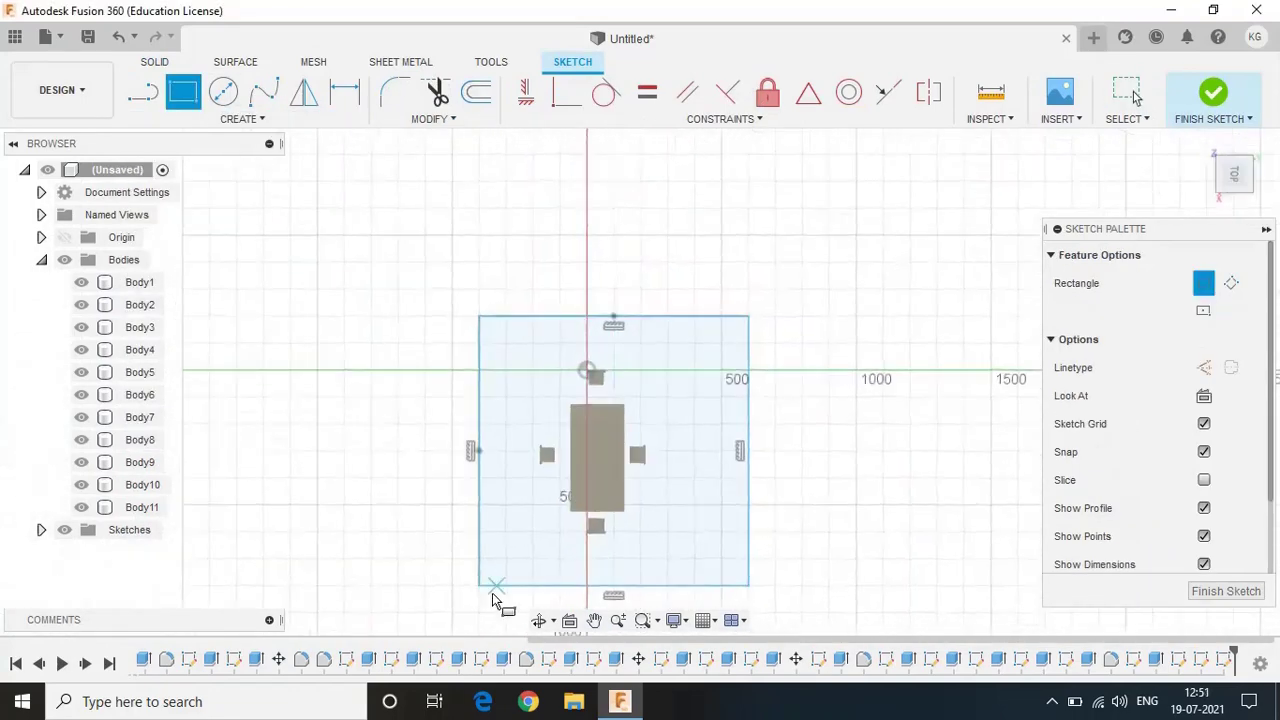
{"action": "left_click", "coordinate": [756, 320]}
{"action": "key", "text": "Escape"}
Lift the rectangle's edges up to the 500 mm wall tops
{"action": "key", "text": "F6"}
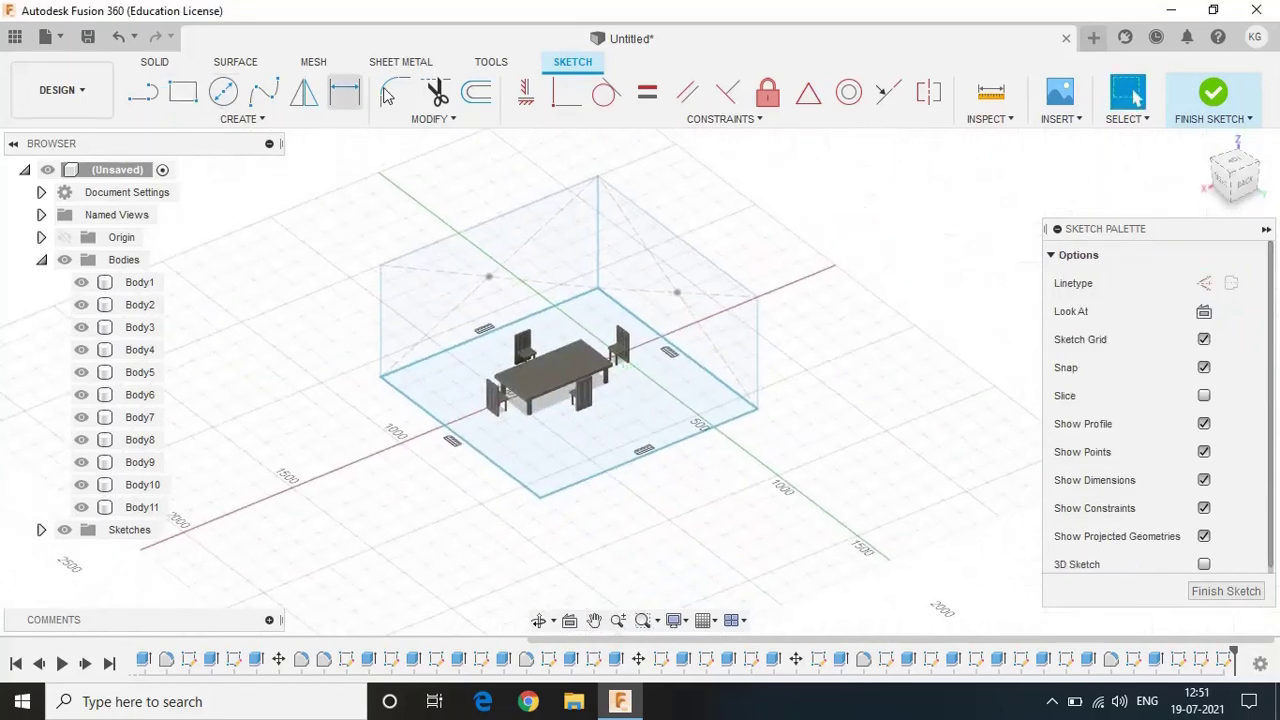
{"action": "left_click", "coordinate": [440, 285]}
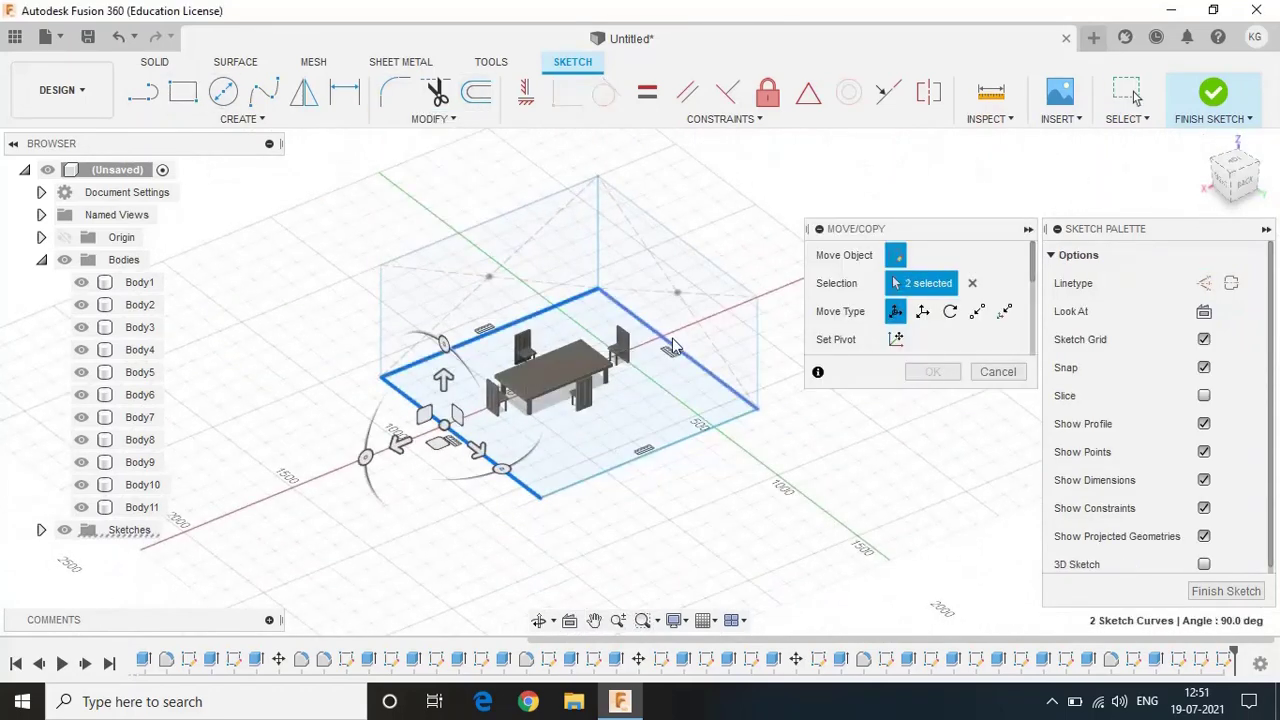
{"action": "left_click_drag", "start_coordinate": [443, 380], "coordinate": [443, 265]}
{"action": "left_click", "coordinate": [932, 371]}
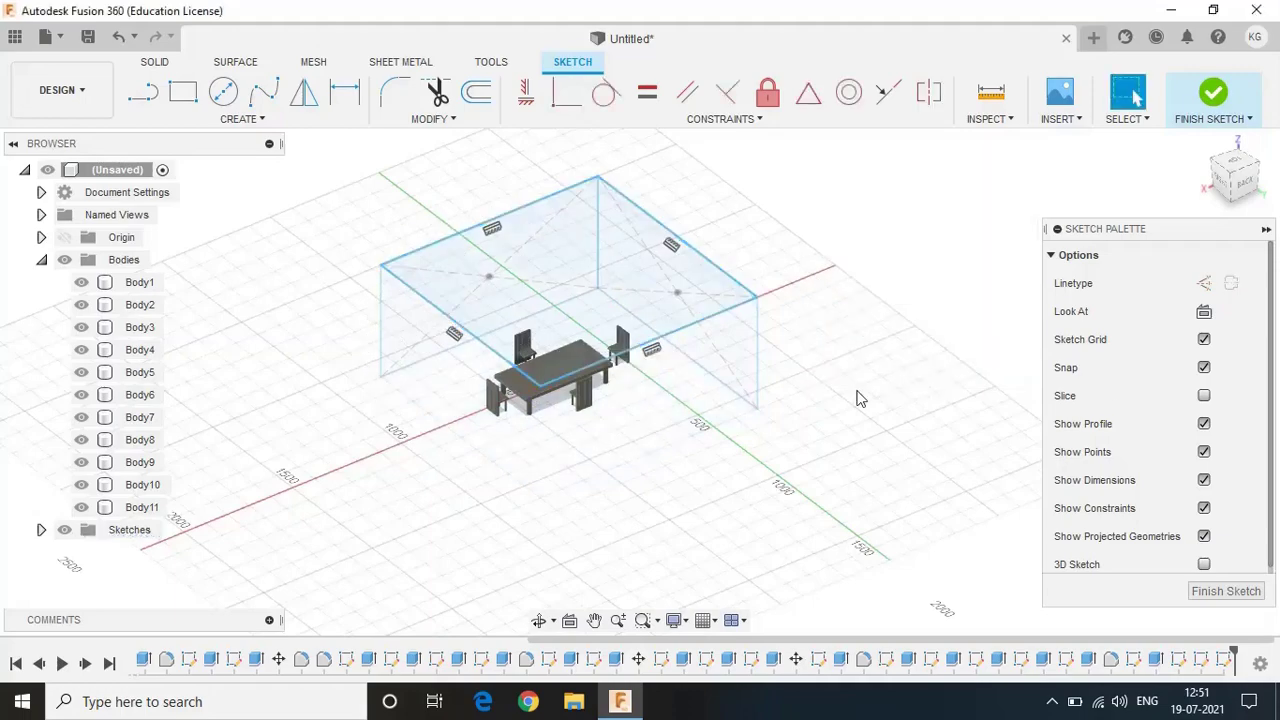
{"action": "left_click", "coordinate": [1225, 185]}
{"action": "scroll", "coordinate": [732, 269], "scroll_direction": "up", "scroll_amount": 3}
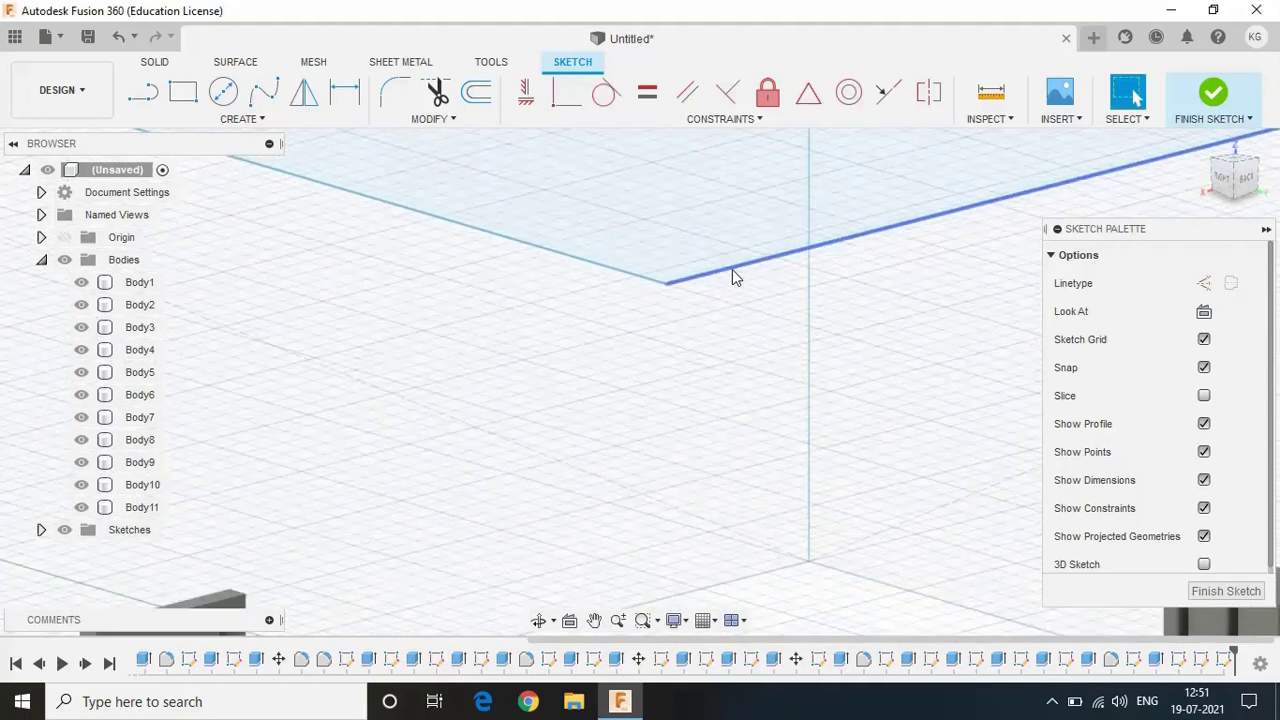
Begin another rectangle from the top view of the room
{"action": "left_click", "coordinate": [183, 92]}
{"action": "left_click", "coordinate": [1234, 160]}
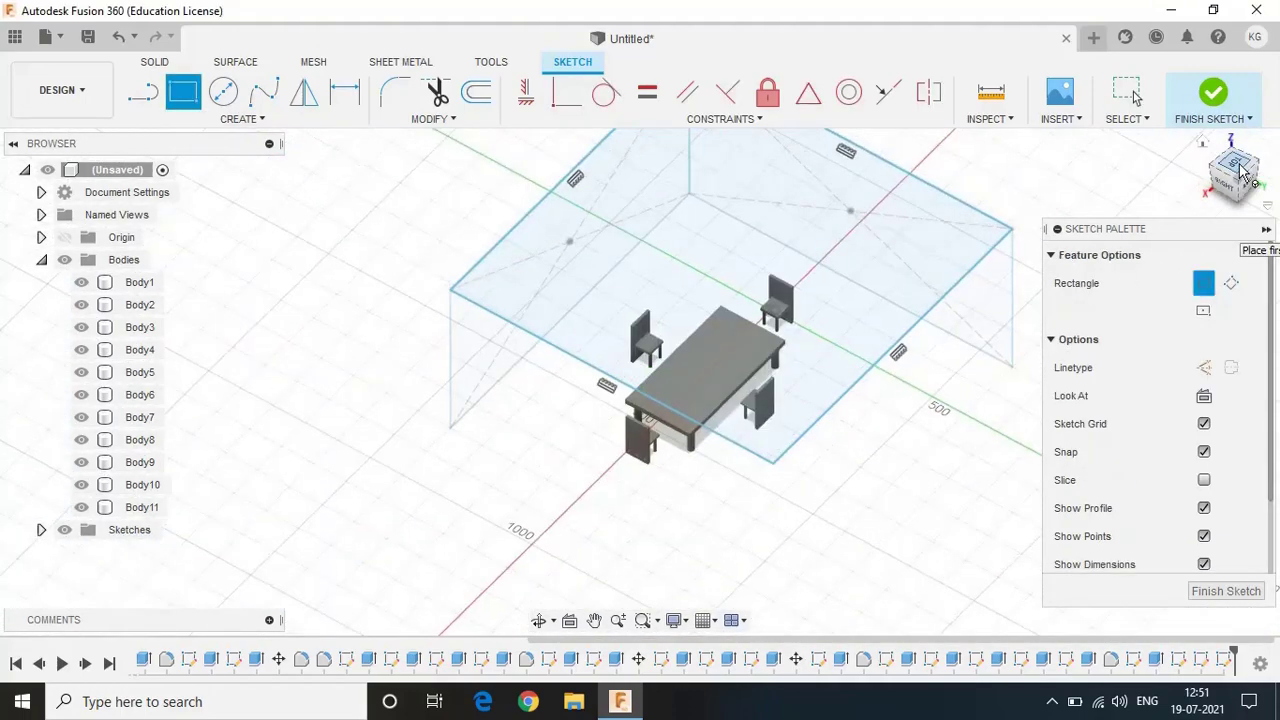
{"action": "right_click", "coordinate": [910, 548]}
{"action": "left_click", "coordinate": [928, 548]}
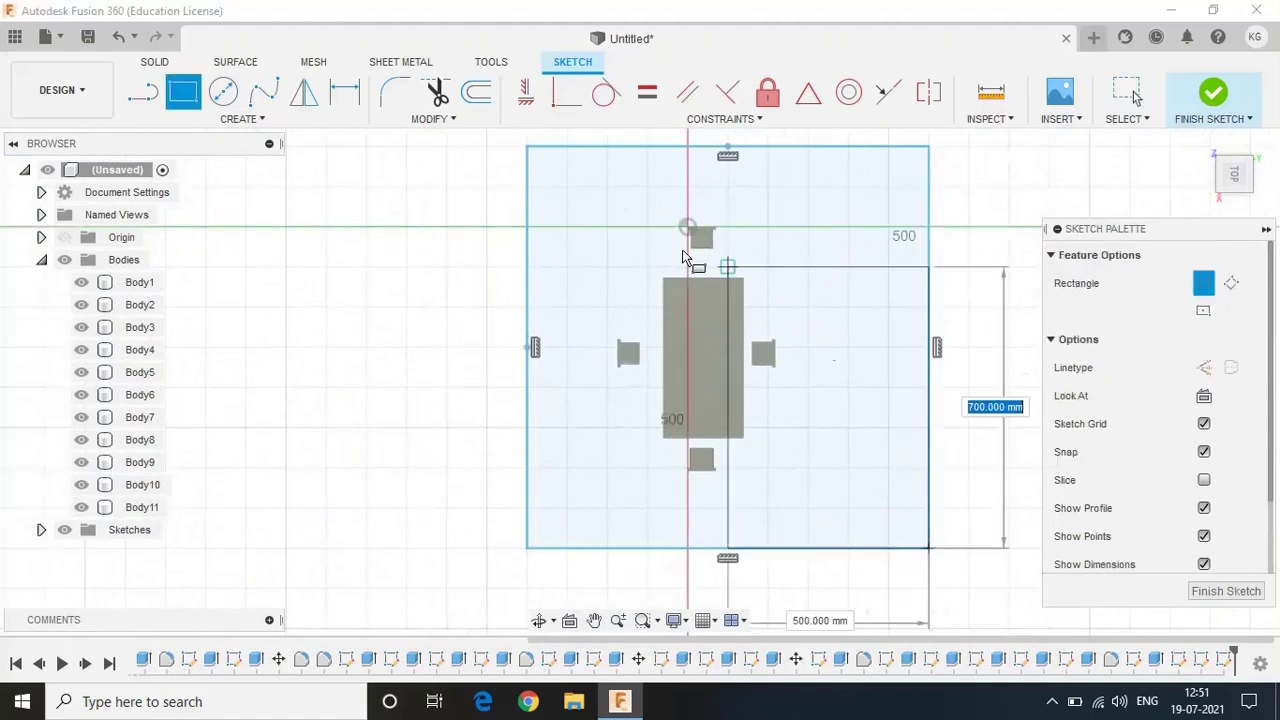
{"action": "middle_click_drag", "start_coordinate": [665, 158], "coordinate": [560, 300], "text": "shift"}
Delete the front top edge of the ceiling outline and finish the room sketch
{"action": "left_click", "coordinate": [433, 118]}
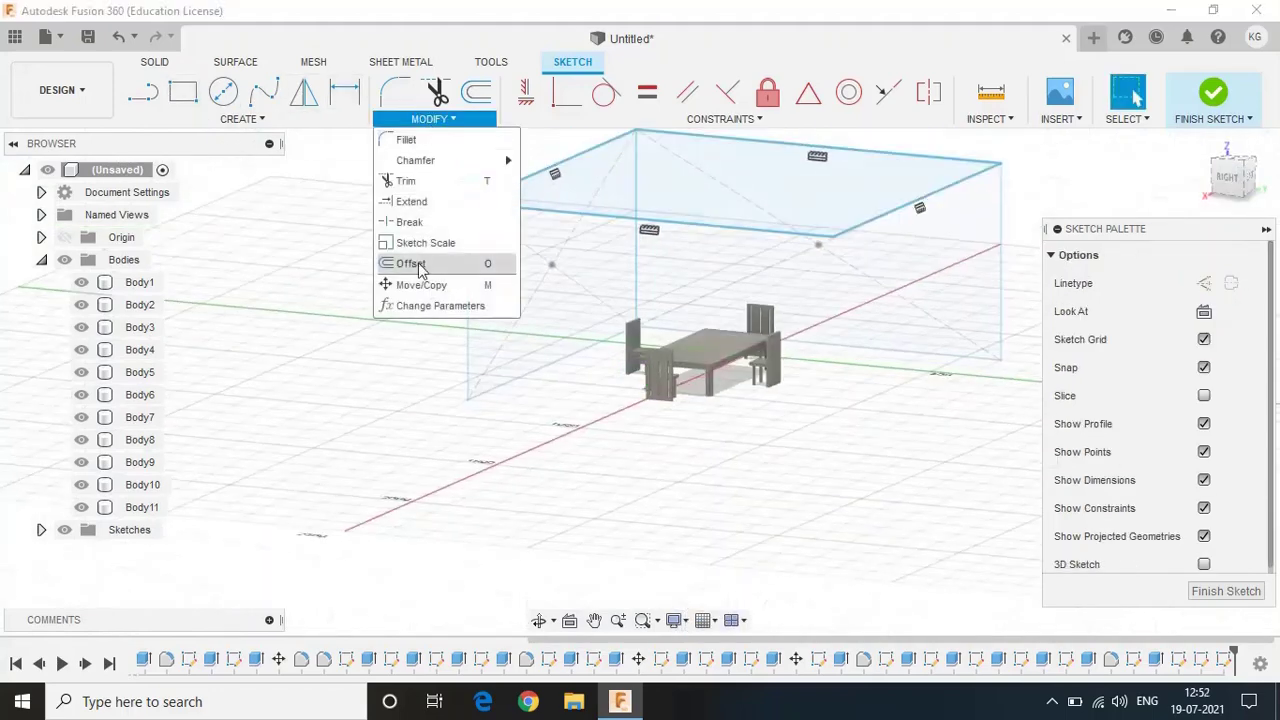
{"action": "left_click", "coordinate": [414, 283]}
{"action": "left_click", "coordinate": [649, 233]}
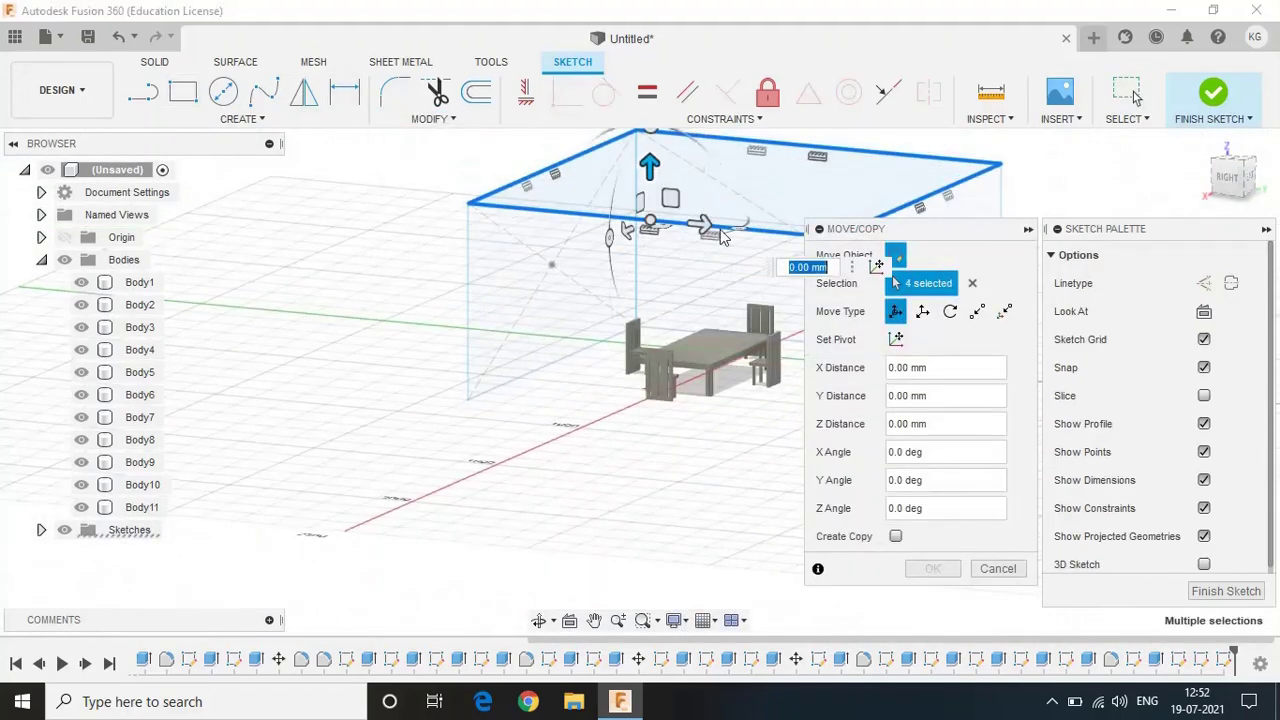
{"action": "key", "text": "Escape"}
{"action": "left_click", "coordinate": [763, 236]}
{"action": "right_click", "coordinate": [928, 207]}
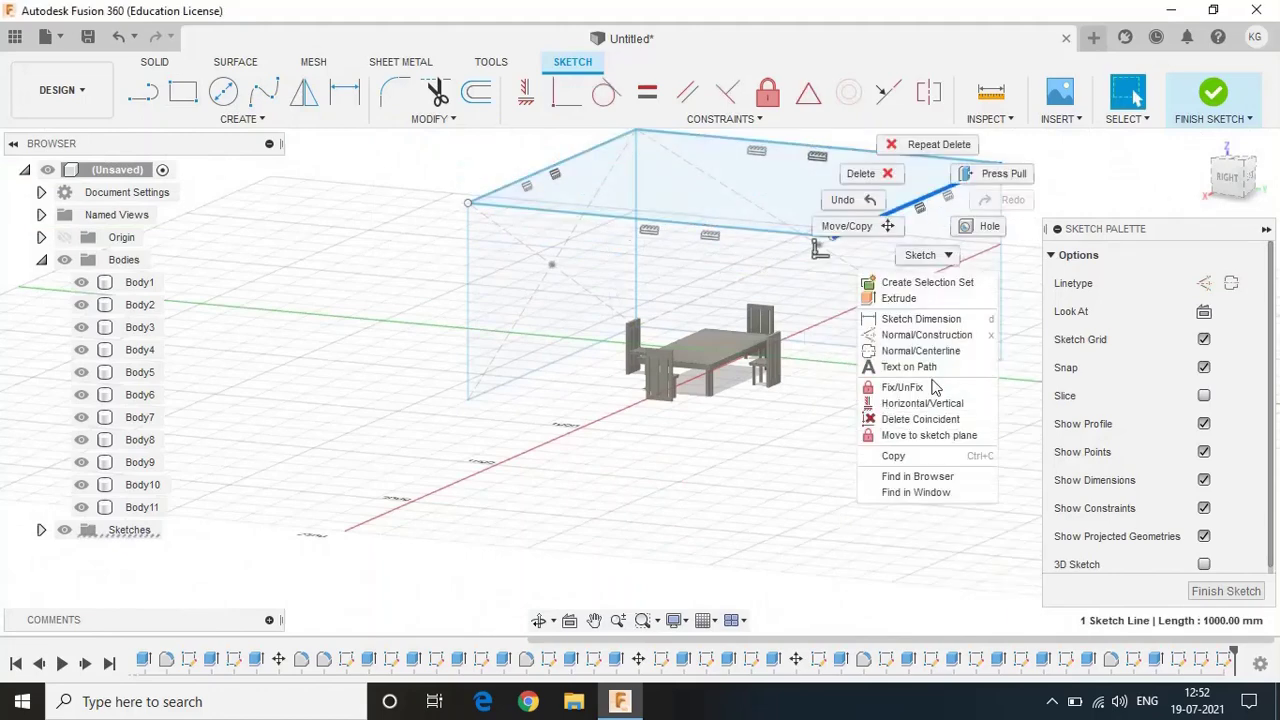
{"action": "left_click", "coordinate": [900, 180]}
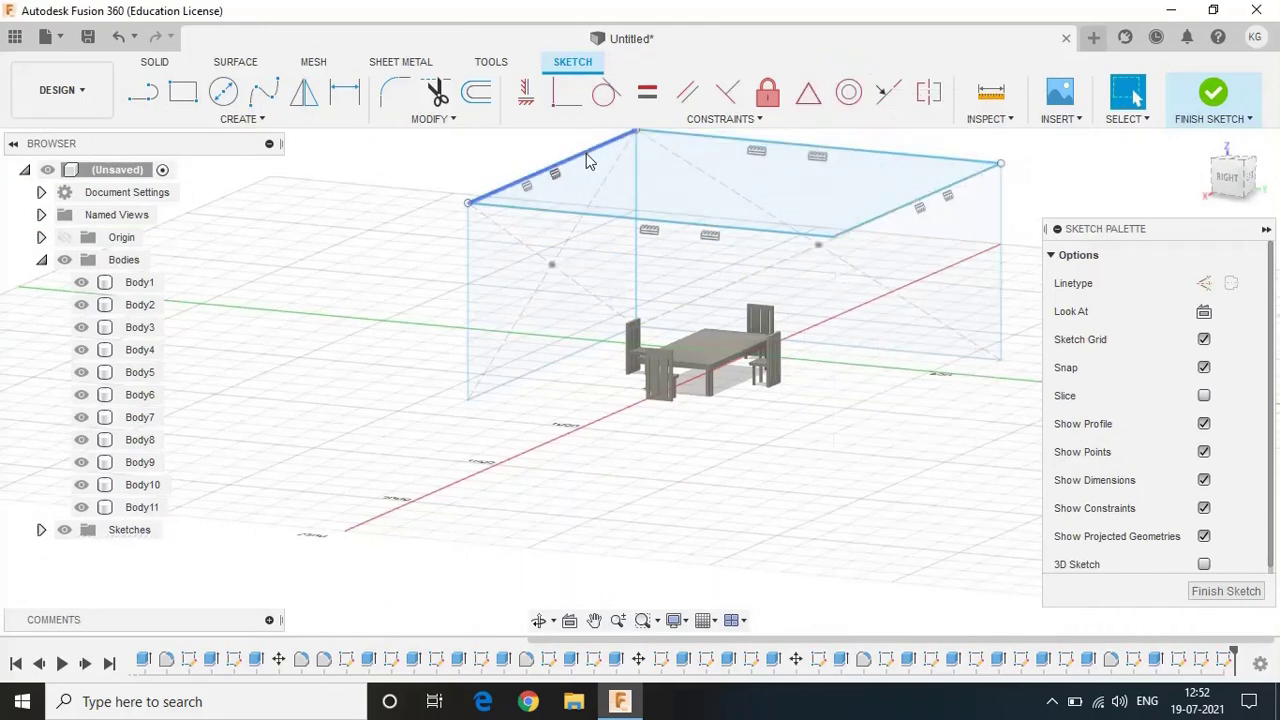
{"action": "left_click", "coordinate": [1237, 181]}
{"action": "left_click", "coordinate": [1213, 92]}
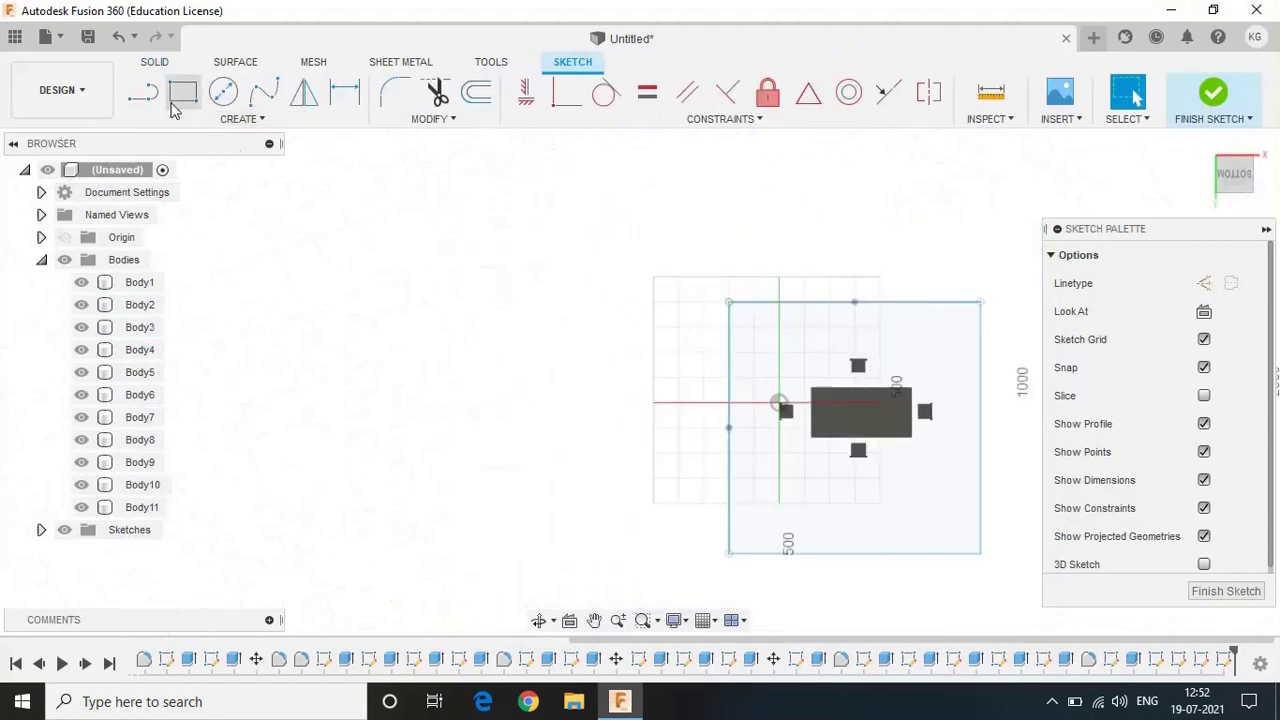
{"action": "key", "text": "r"}
{"action": "middle_click_drag", "start_coordinate": [1034, 434], "coordinate": [757, 452], "text": "shift"}
Extrude the wall profile 20 mm to give it thickness
{"action": "key", "text": "e"}
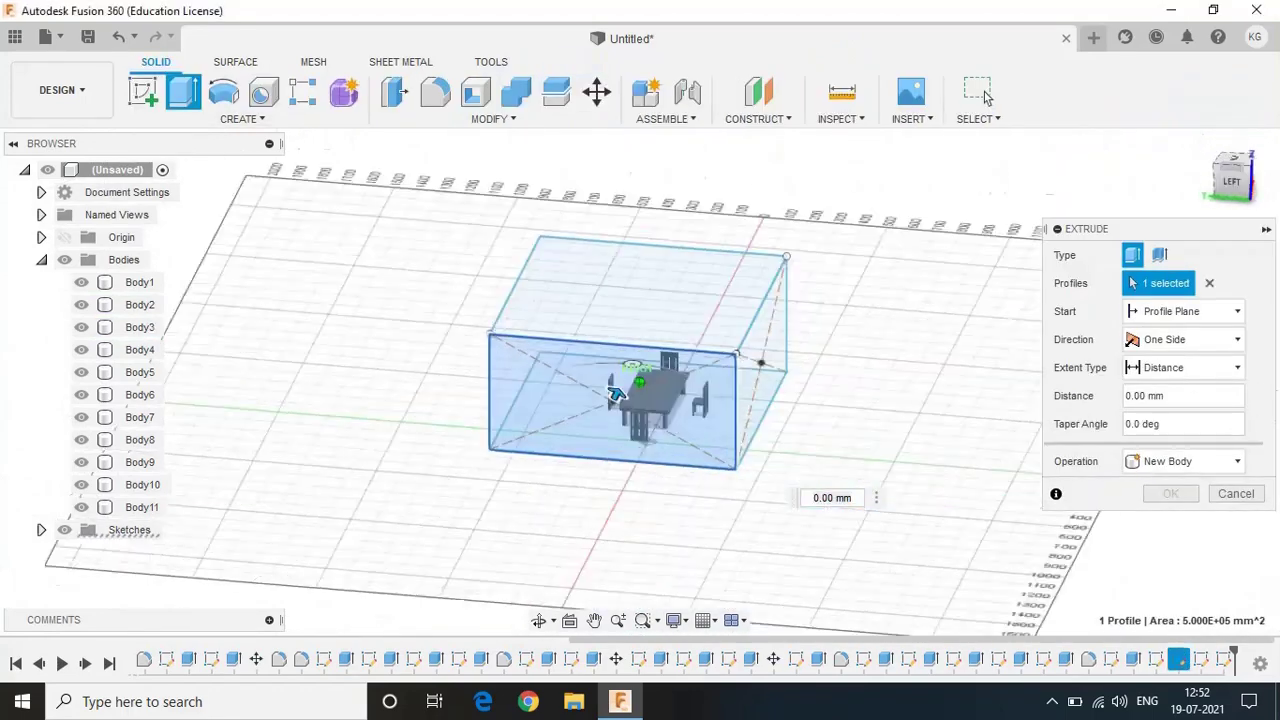
{"action": "left_click_drag", "start_coordinate": [740, 412], "coordinate": [698, 415]}
{"action": "type", "text": "-20"}
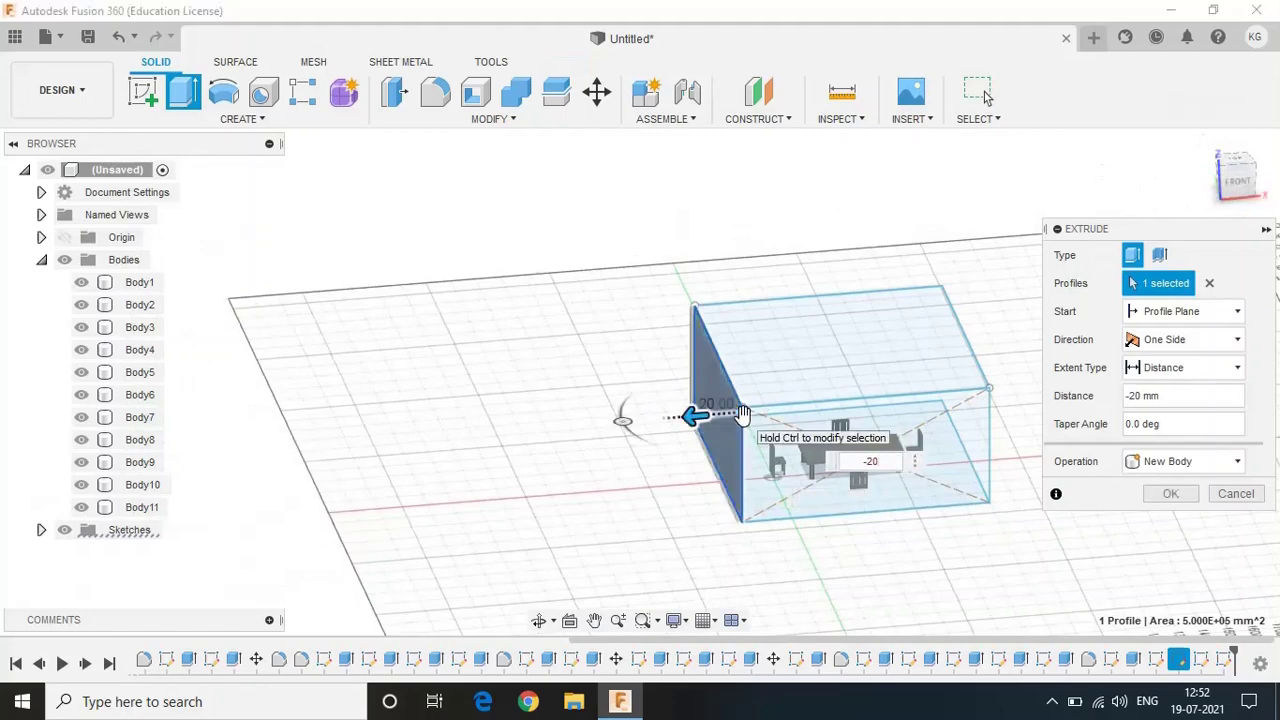
{"action": "key", "text": "Return"}
{"action": "left_click", "coordinate": [190, 92]}
{"action": "left_click", "coordinate": [930, 298]}
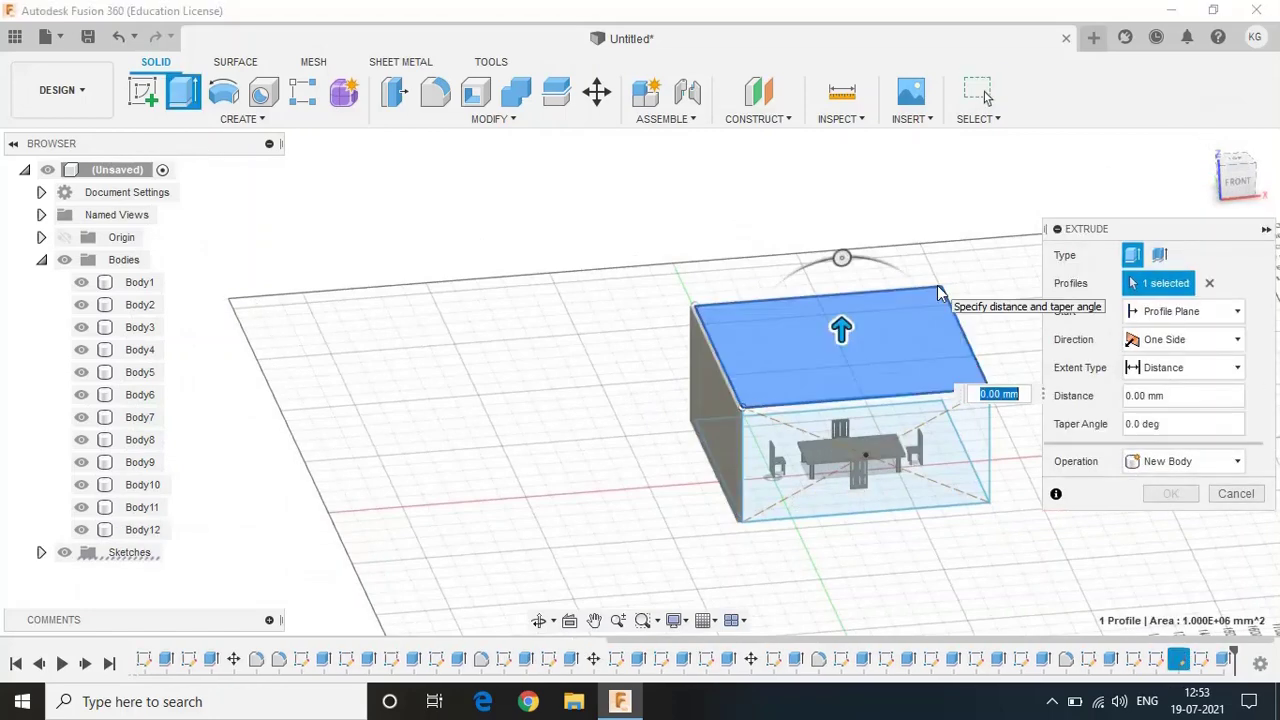
{"action": "key", "text": "Escape"}
{"action": "middle_click_drag", "start_coordinate": [940, 292], "coordinate": [5, 300], "text": "shift"}
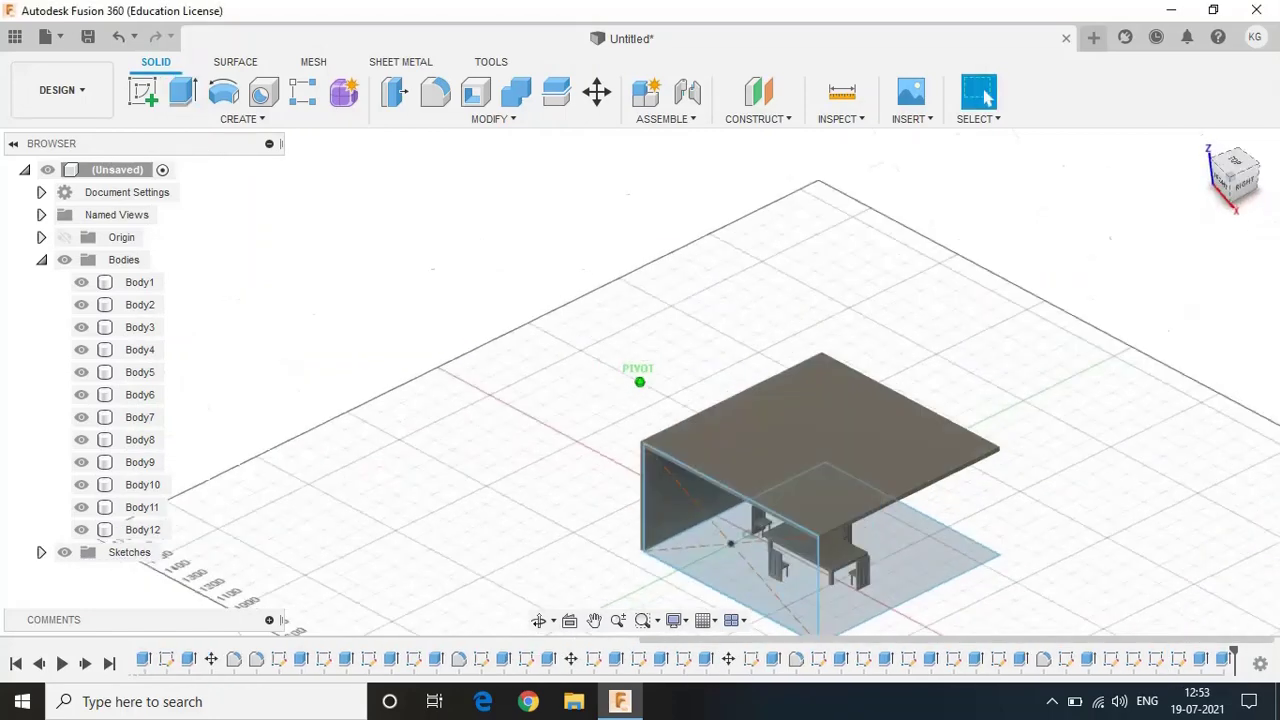
Extrude the left wall profile -20 mm
{"action": "key", "text": "e"}
{"action": "left_click", "coordinate": [515, 500]}
{"action": "type", "text": "-20"}
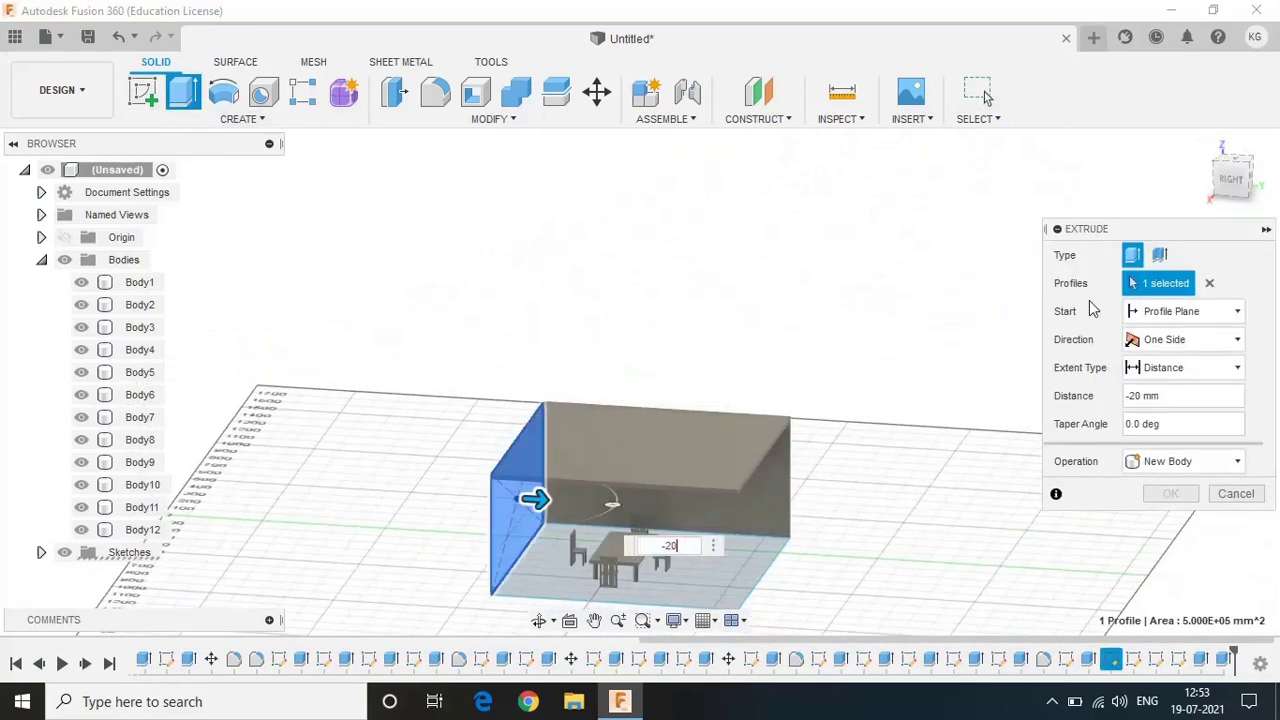
{"action": "left_click", "coordinate": [1170, 493]}
Extrude the floor face -10 mm into a floor slab and view the room
{"action": "key", "text": "e"}
{"action": "left_click", "coordinate": [680, 585]}
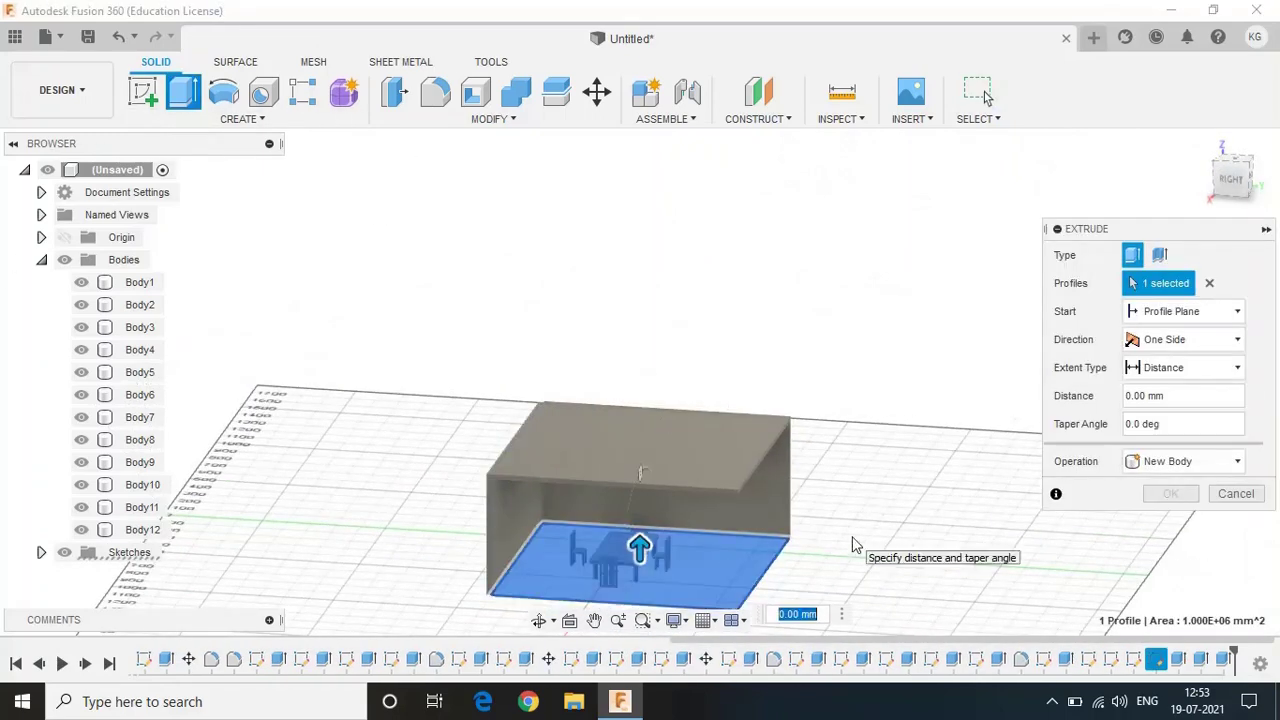
{"action": "type", "text": "-10"}
{"action": "key", "text": "Return"}
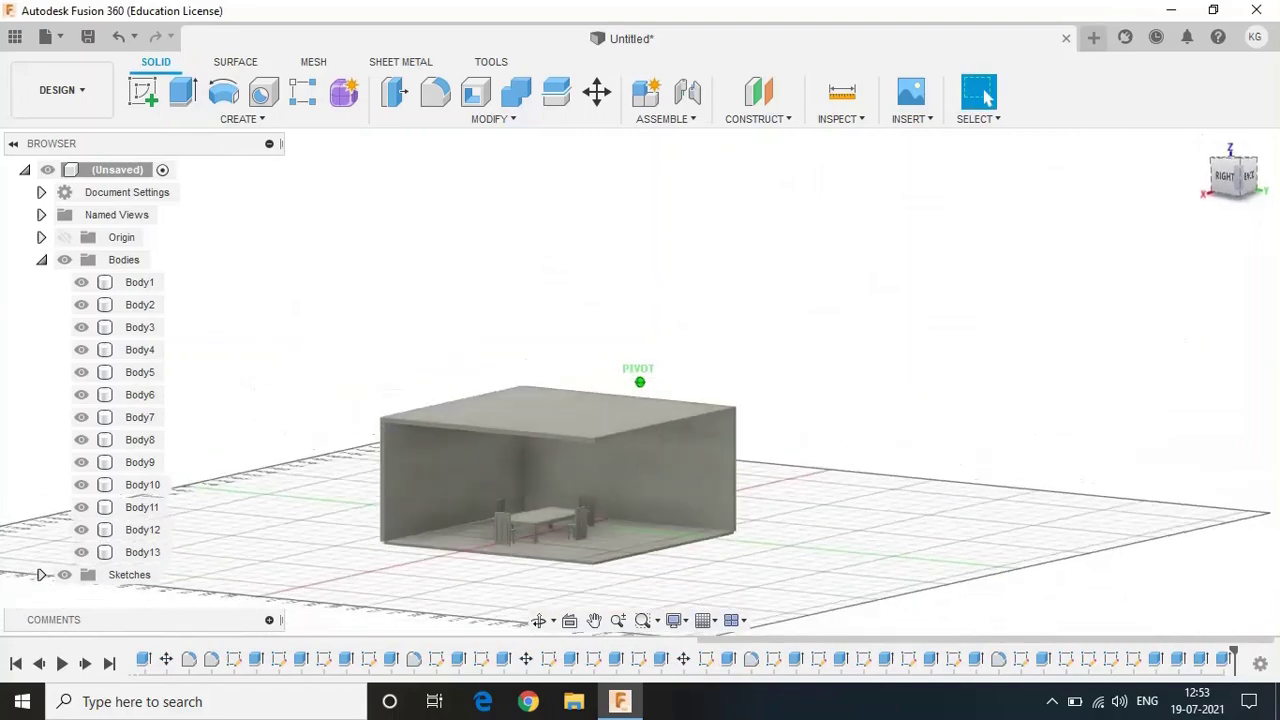
{"action": "middle_click_drag", "start_coordinate": [1182, 562], "coordinate": [634, 541], "text": "shift"}
{"action": "scroll", "coordinate": [634, 541], "scroll_direction": "up", "scroll_amount": 3}
{"action": "scroll", "coordinate": [635, 538], "scroll_direction": "up", "scroll_amount": 5}
{"action": "scroll", "coordinate": [880, 543], "scroll_direction": "down", "scroll_amount": 5}
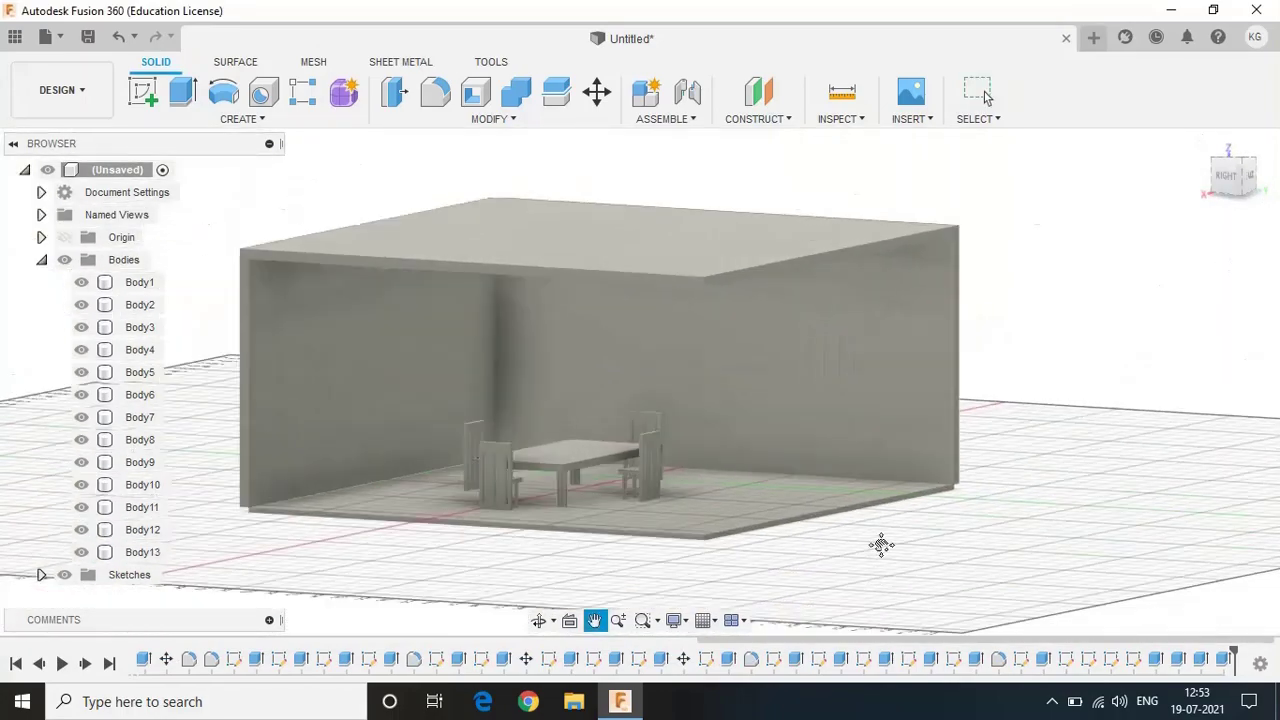
{"action": "scroll", "coordinate": [1071, 603], "scroll_direction": "up", "scroll_amount": 4}
Hide Body12 and reopen Sketch24 for editing
{"action": "left_click", "coordinate": [81, 530]}
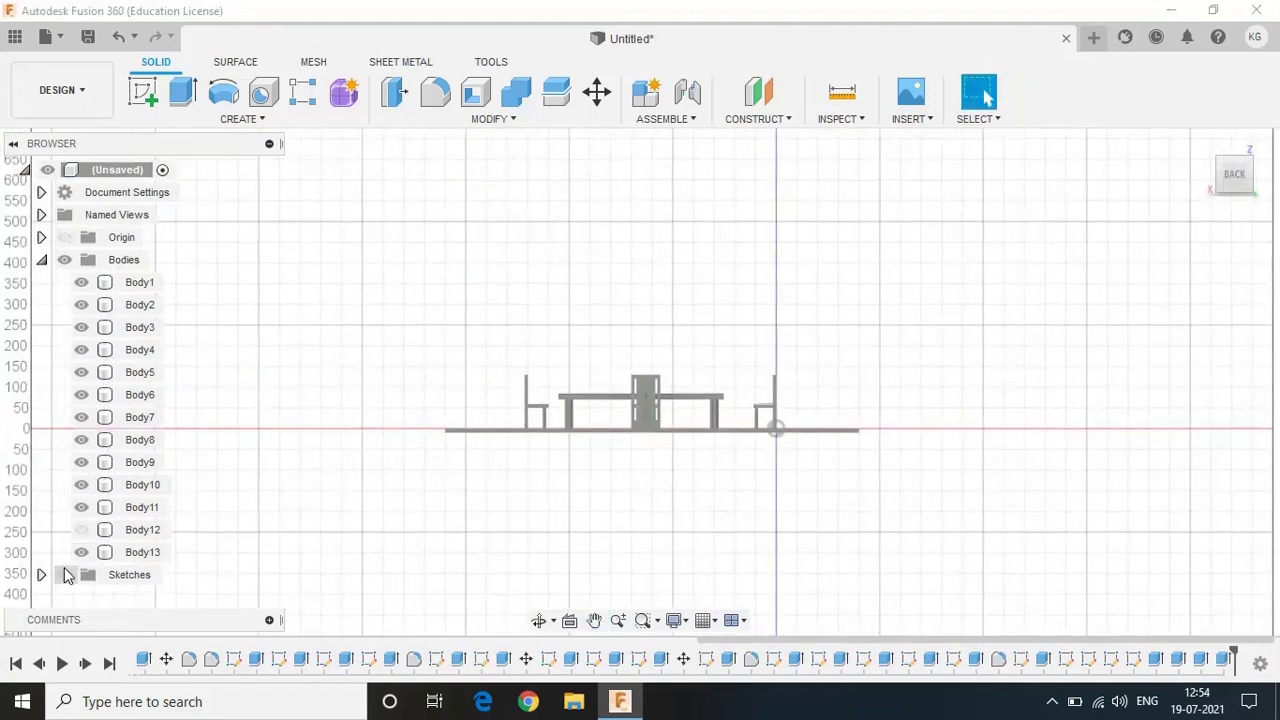
{"action": "scroll", "coordinate": [82, 548], "scroll_direction": "down", "scroll_amount": 5}
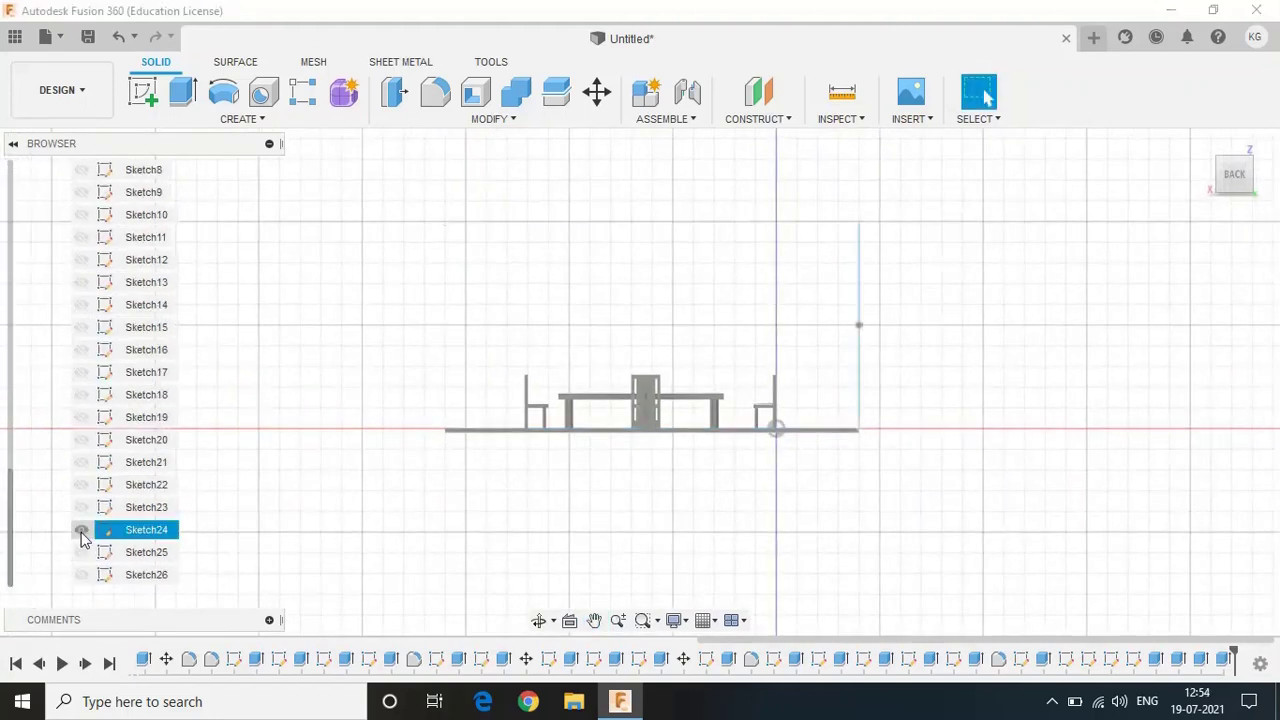
{"action": "double_click", "coordinate": [84, 508]}
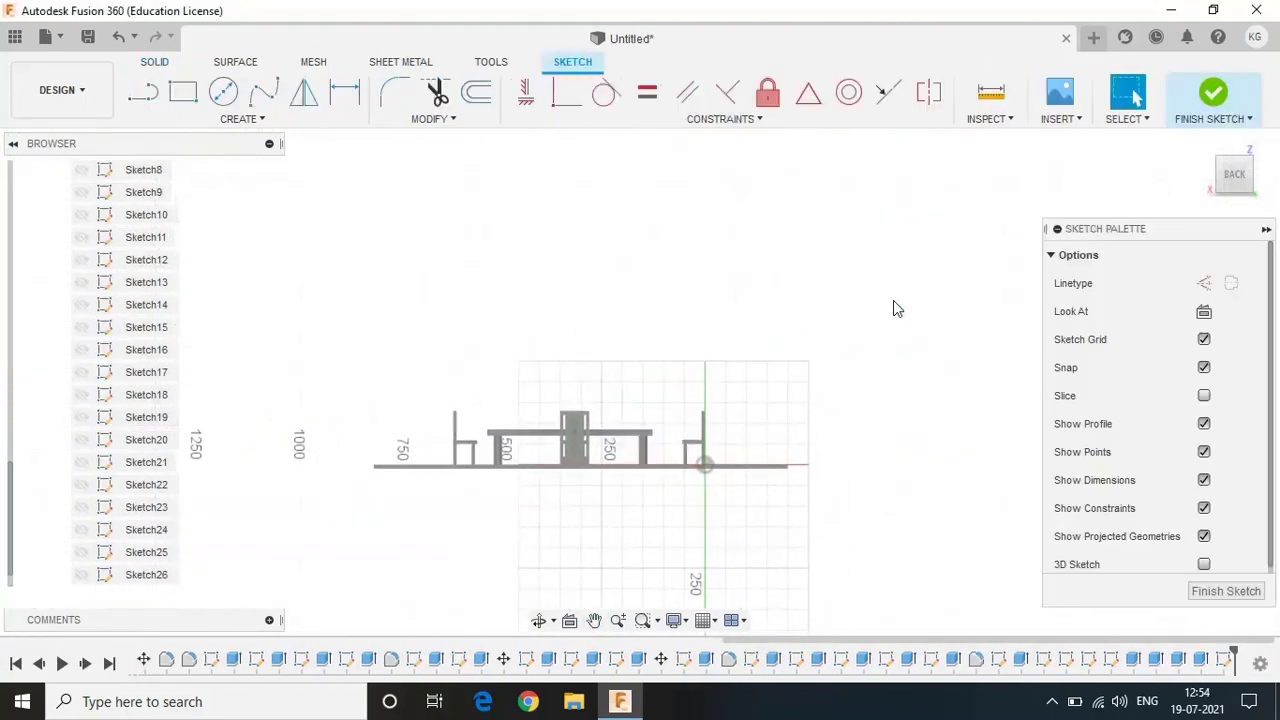
Draw the handle rectangle above the table and switch to the arc tool
{"action": "left_click", "coordinate": [184, 93]}
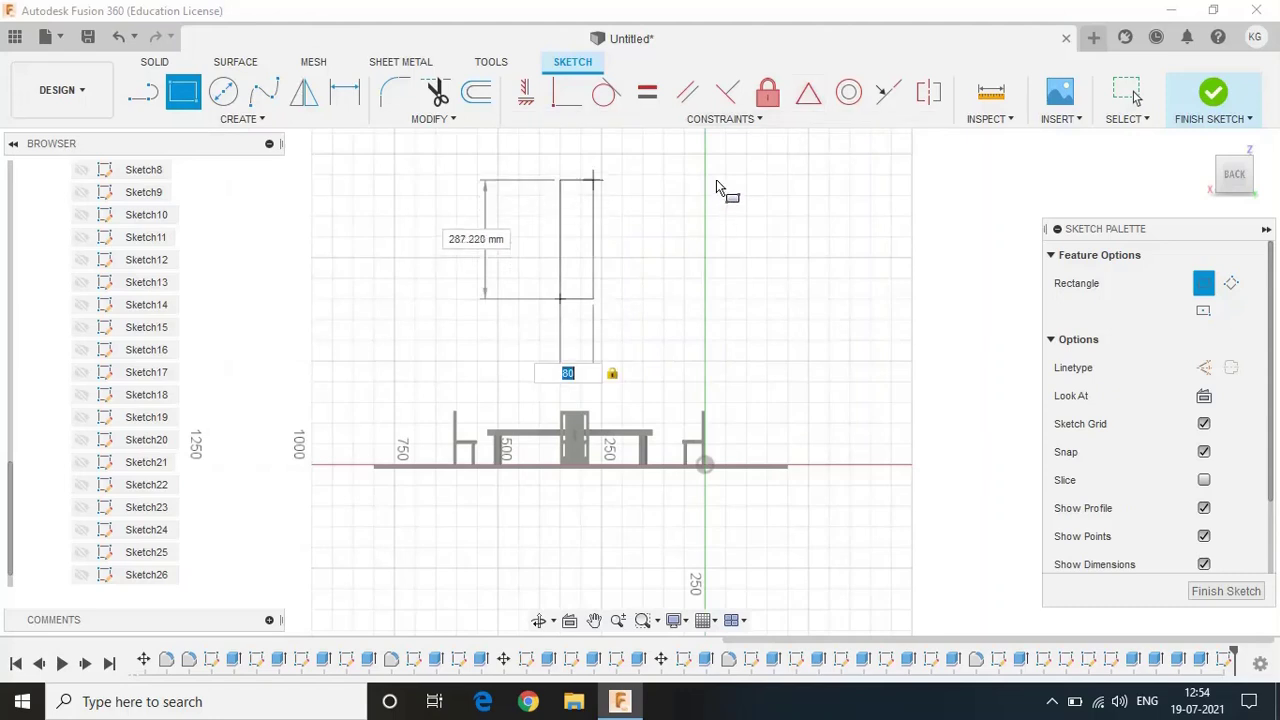
{"action": "key", "text": "Return"}
{"action": "scroll", "coordinate": [566, 332], "scroll_direction": "up", "scroll_amount": 5}
{"action": "left_click", "coordinate": [243, 118]}
{"action": "mouse_move", "coordinate": [152, 201]}
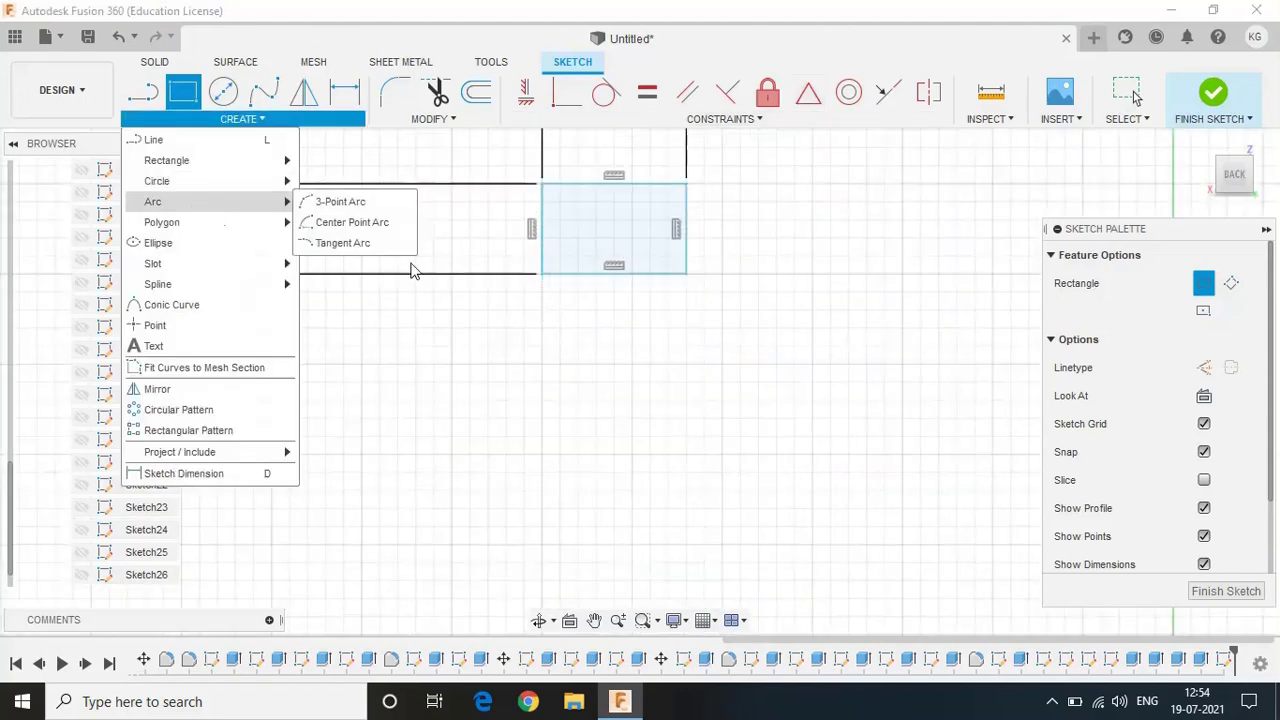
{"action": "left_click", "coordinate": [392, 250]}
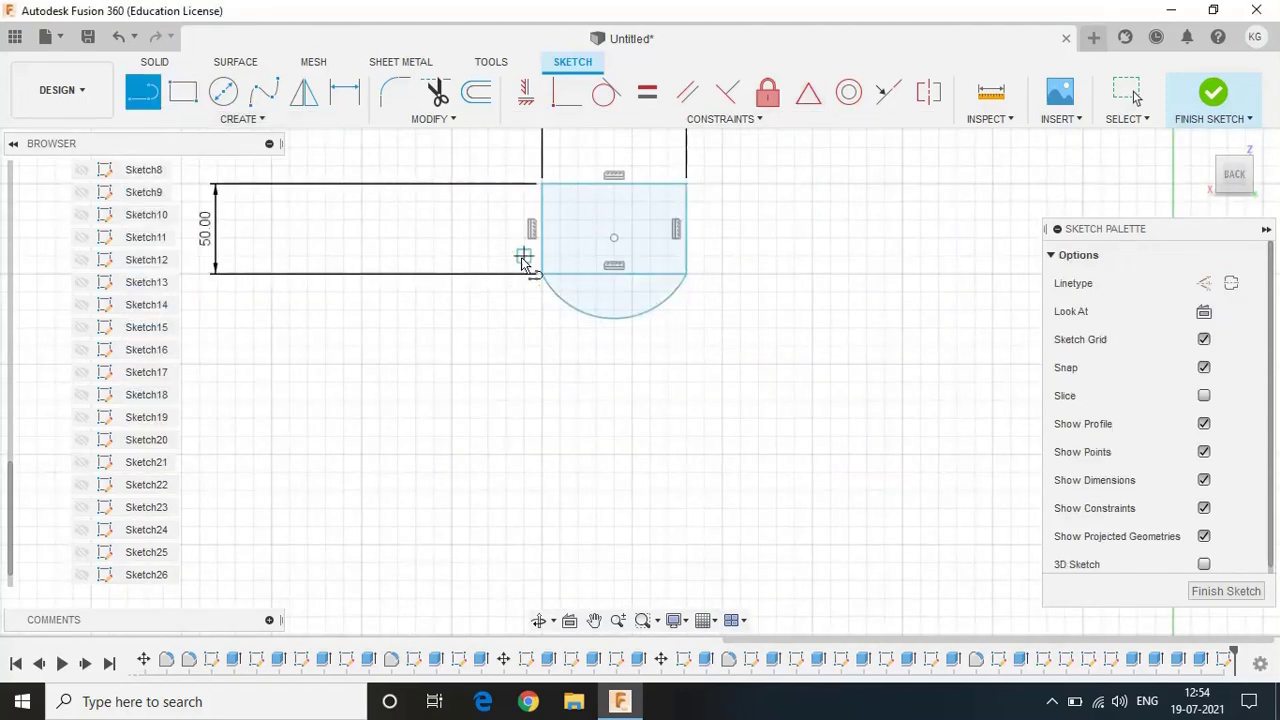
Extrude the handle rectangle profile 1 mm
{"action": "left_click", "coordinate": [688, 278]}
{"action": "key", "text": "e"}
{"action": "left_click", "coordinate": [672, 205]}
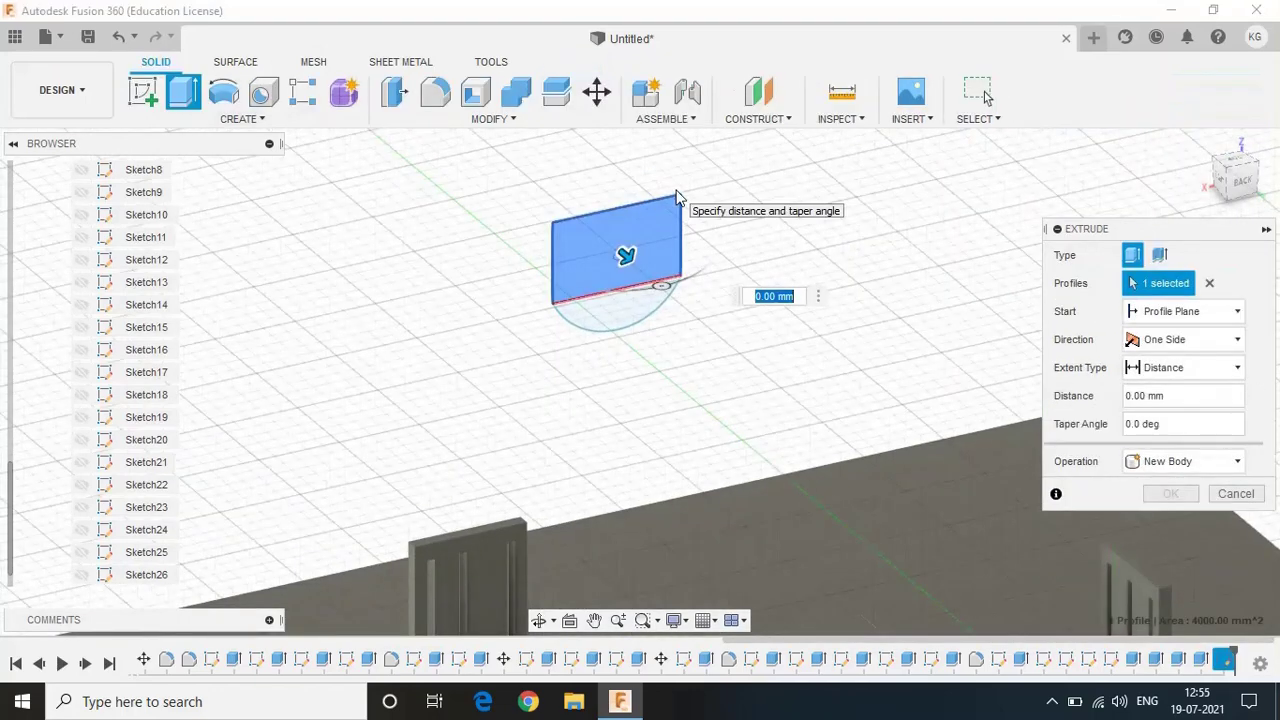
{"action": "type", "text": "10"}
{"action": "left_click", "coordinate": [1196, 494]}
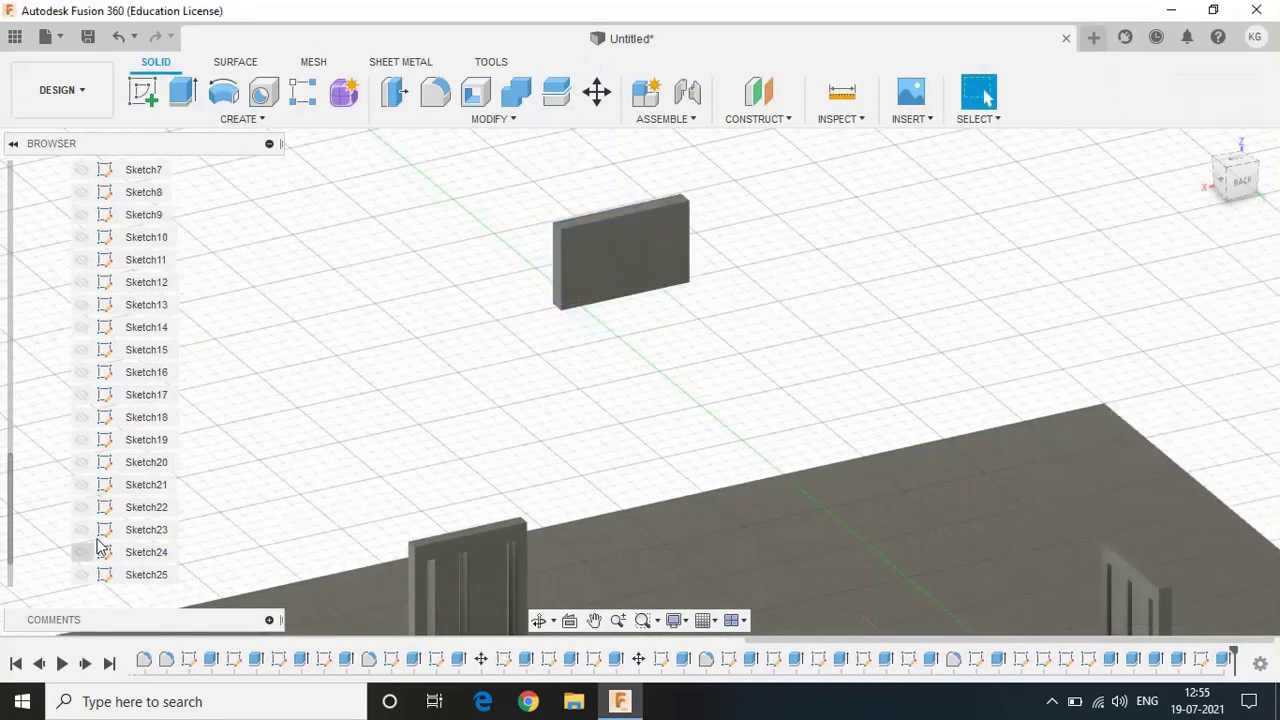
Extrude the half-circle profile as a separate new body
{"action": "key", "text": "e"}
{"action": "left_click", "coordinate": [638, 318]}
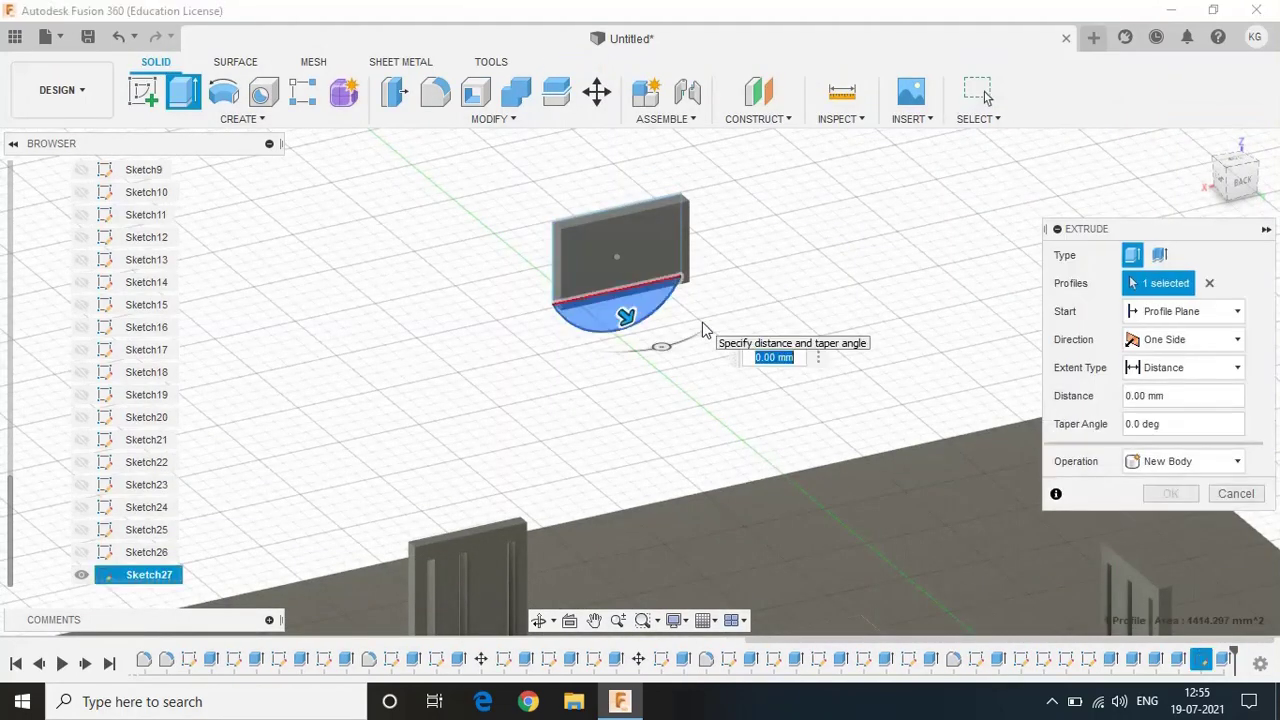
{"action": "left_click", "coordinate": [1147, 461]}
{"action": "left_click", "coordinate": [1160, 541]}
{"action": "left_click", "coordinate": [1170, 493]}
Move both handle bodies, Body14 and Body15, -250 mm along X
{"action": "left_click", "coordinate": [1215, 182]}
{"action": "key", "text": "m"}
{"action": "left_click", "coordinate": [650, 300]}
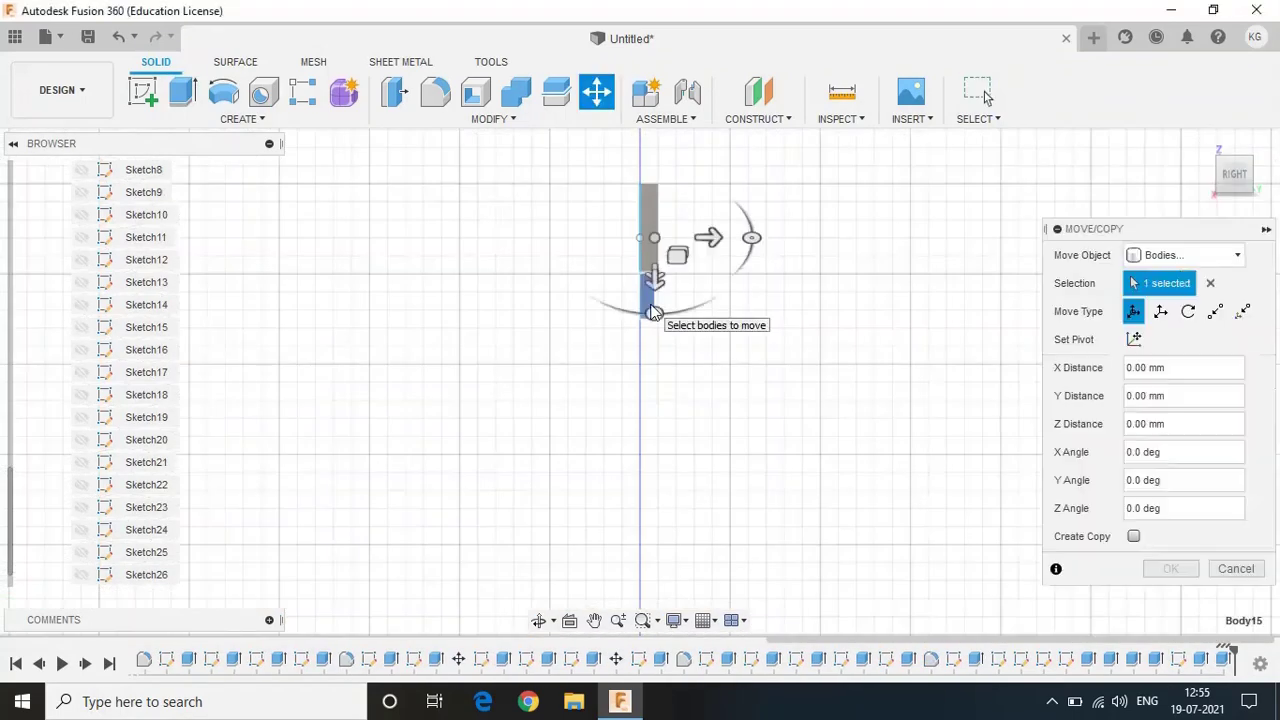
{"action": "scroll", "coordinate": [698, 196], "scroll_direction": "up", "scroll_amount": 2}
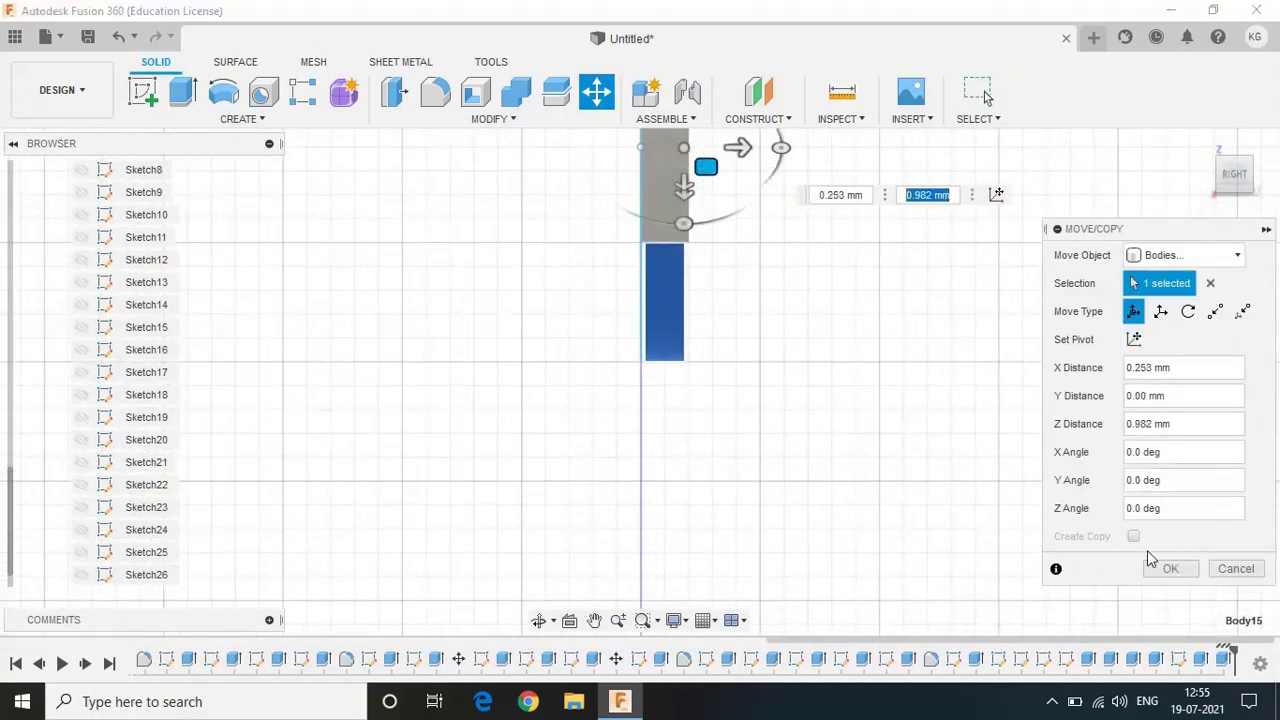
{"action": "left_click", "coordinate": [1168, 568]}
{"action": "left_click", "coordinate": [596, 92]}
{"action": "scroll", "coordinate": [406, 415], "scroll_direction": "down", "scroll_amount": 3}
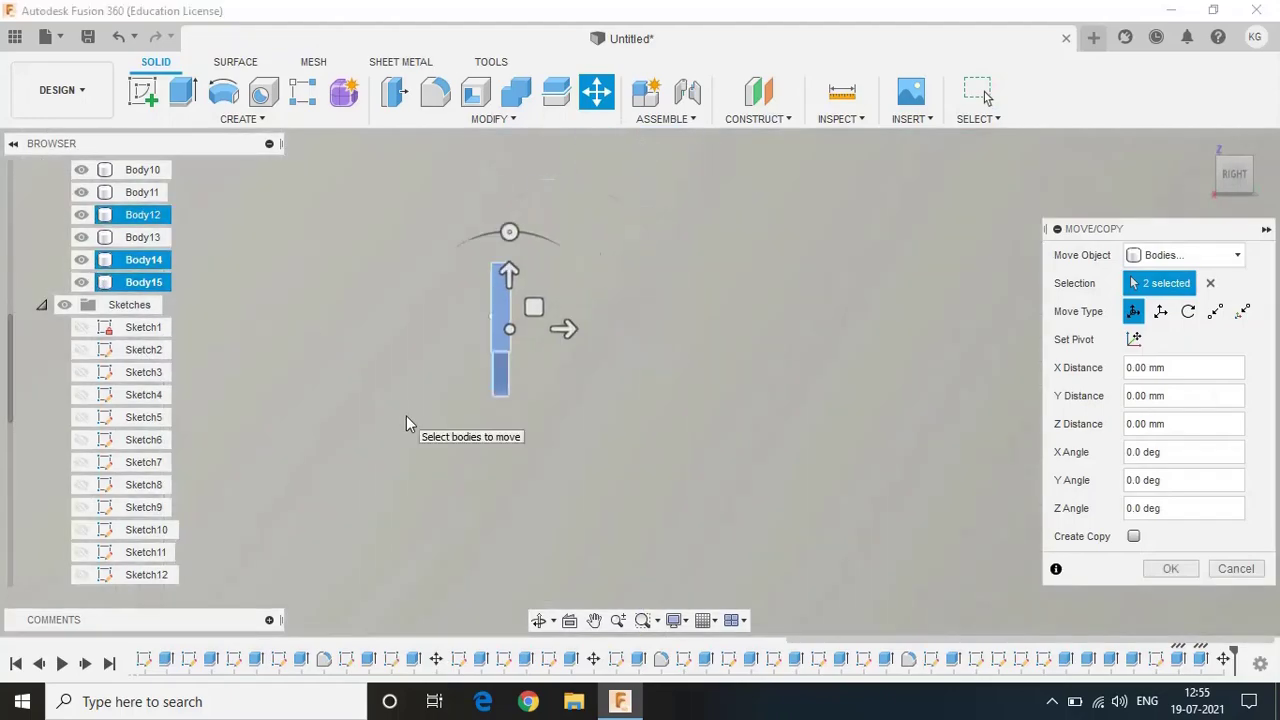
{"action": "mouse_move", "coordinate": [406, 415]}
{"action": "middle_mouse_down", "text": "shift"}
{"action": "mouse_move", "coordinate": [470, 380]}
{"action": "mouse_move", "coordinate": [357, 506]}
{"action": "middle_mouse_up", "text": "shift"}
{"action": "left_click_drag", "start_coordinate": [494, 391], "coordinate": [357, 418]}
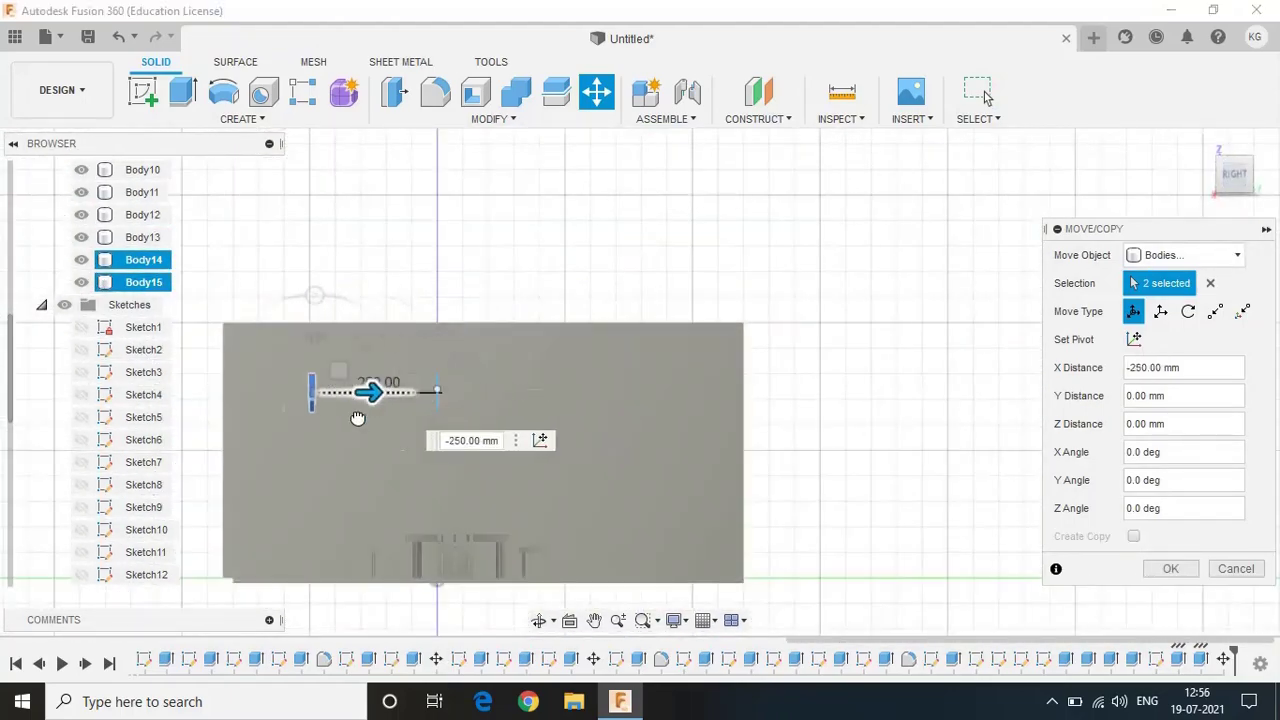
{"action": "left_click_drag", "start_coordinate": [1240, 178], "coordinate": [1232, 182]}
{"action": "left_click", "coordinate": [1170, 568]}
Inspect the room from the right side and then from overhead
{"action": "left_click", "coordinate": [1228, 182]}
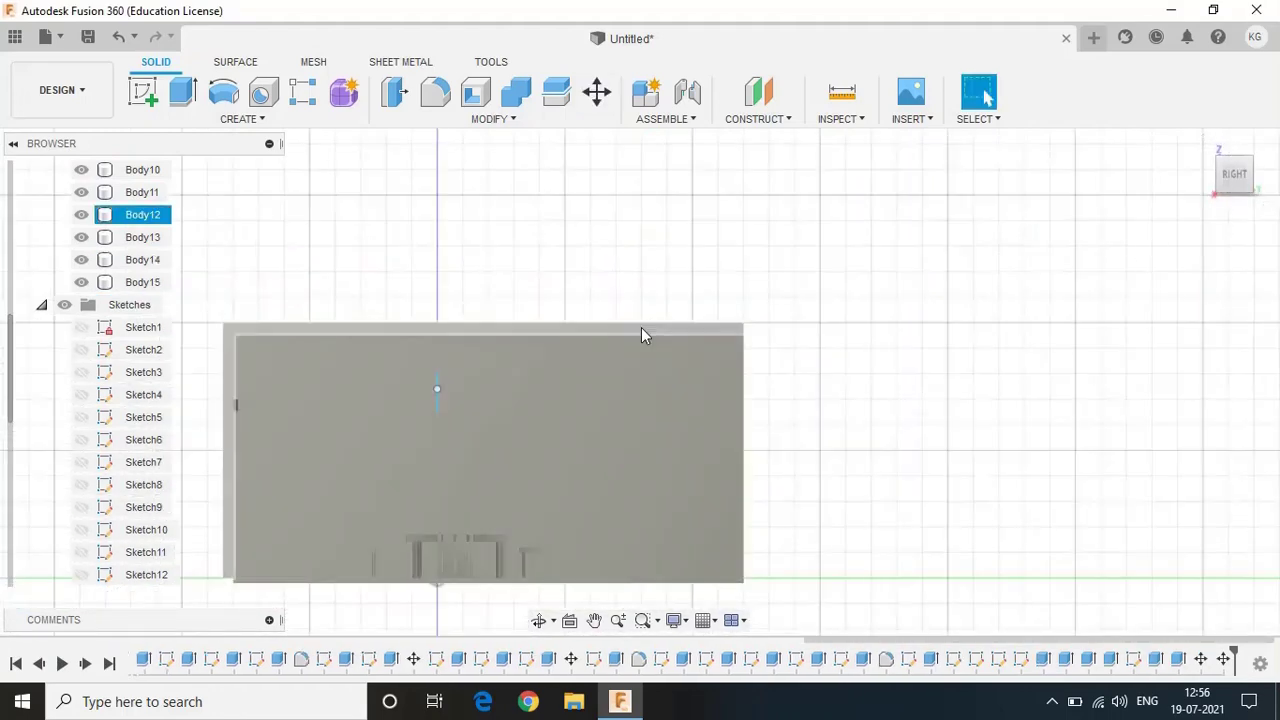
{"action": "left_click", "coordinate": [648, 406]}
{"action": "key", "text": "Escape"}
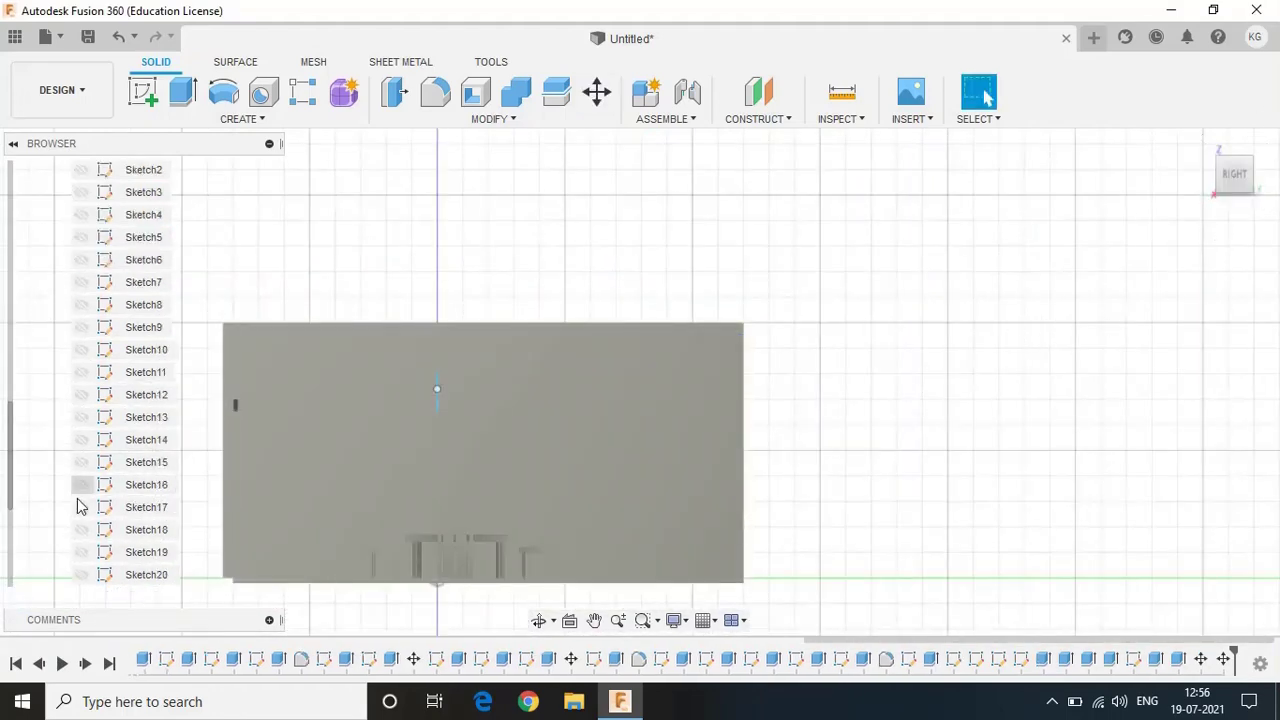
{"action": "mouse_move", "coordinate": [1238, 180]}
{"action": "middle_mouse_down", "text": "shift"}
{"action": "mouse_move", "coordinate": [1150, 300]}
{"action": "mouse_move", "coordinate": [1186, 373]}
{"action": "middle_mouse_up", "text": "shift"}
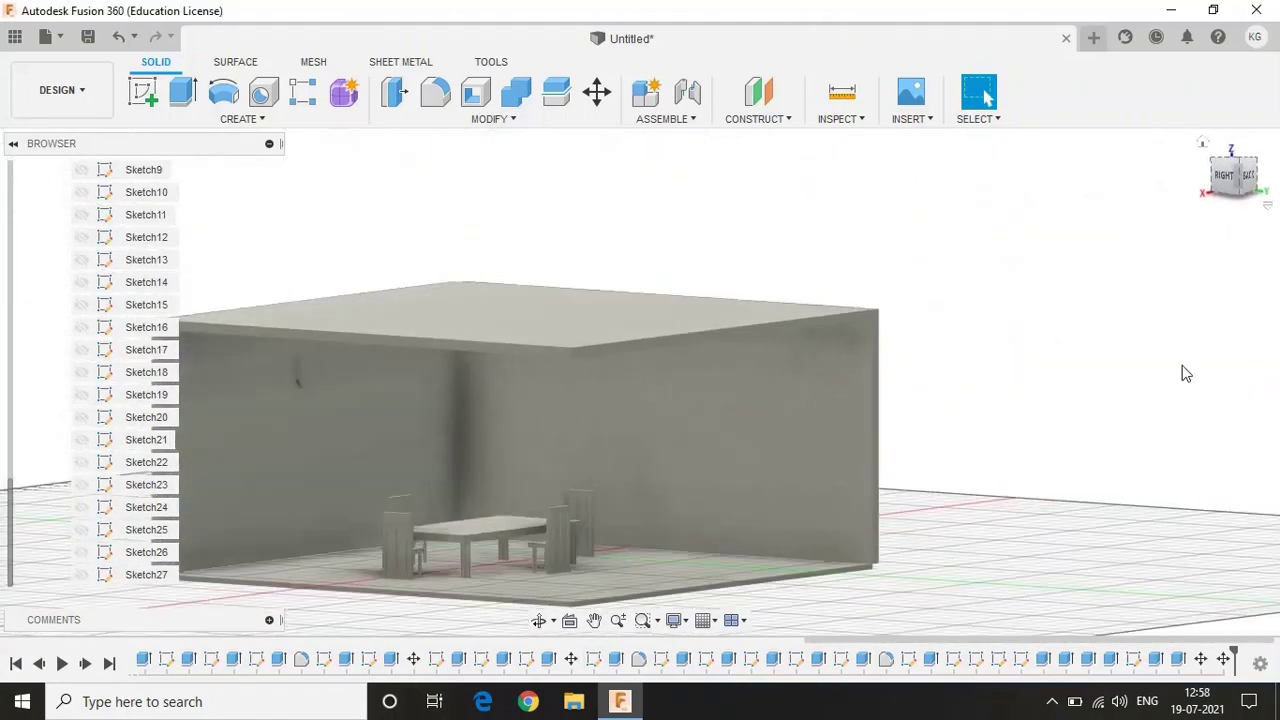
On the side plane, sketch a 150 mm-wide cabinet rectangle with a thin 10 mm-tall strip
{"action": "left_click", "coordinate": [141, 90]}
{"action": "left_click", "coordinate": [533, 495]}
{"action": "left_click", "coordinate": [183, 92]}
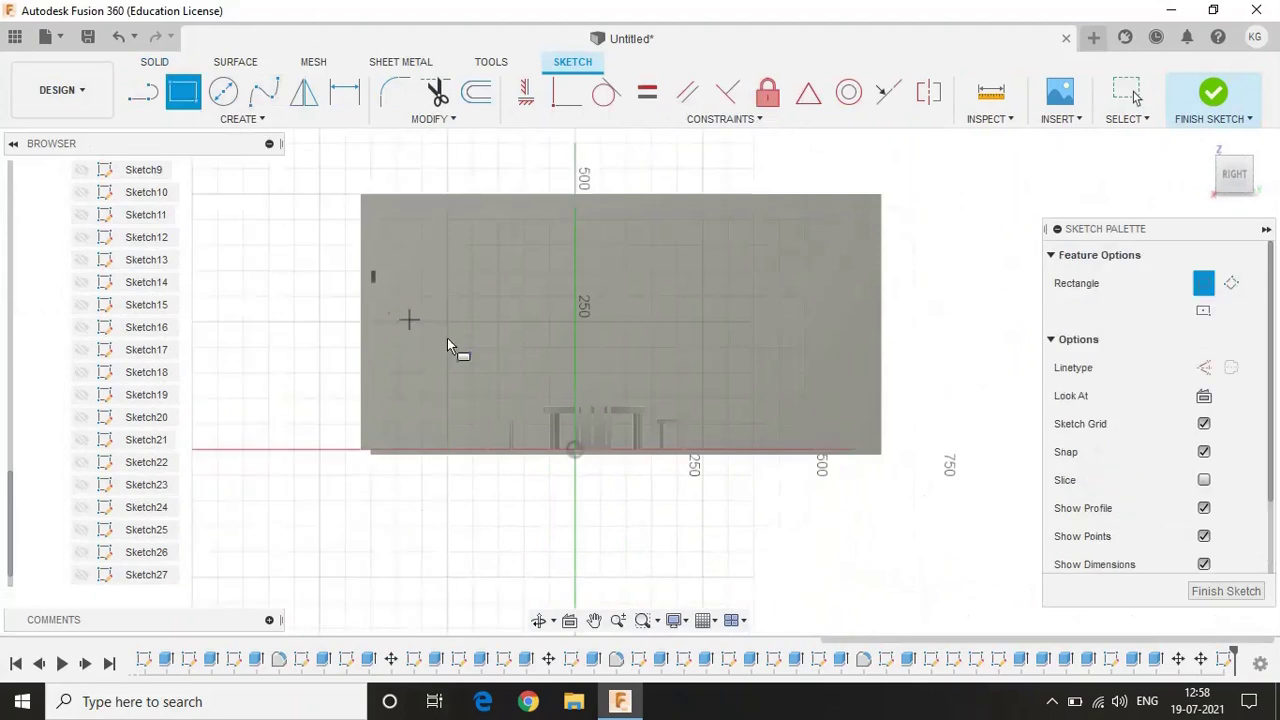
{"action": "type", "text": "120"}
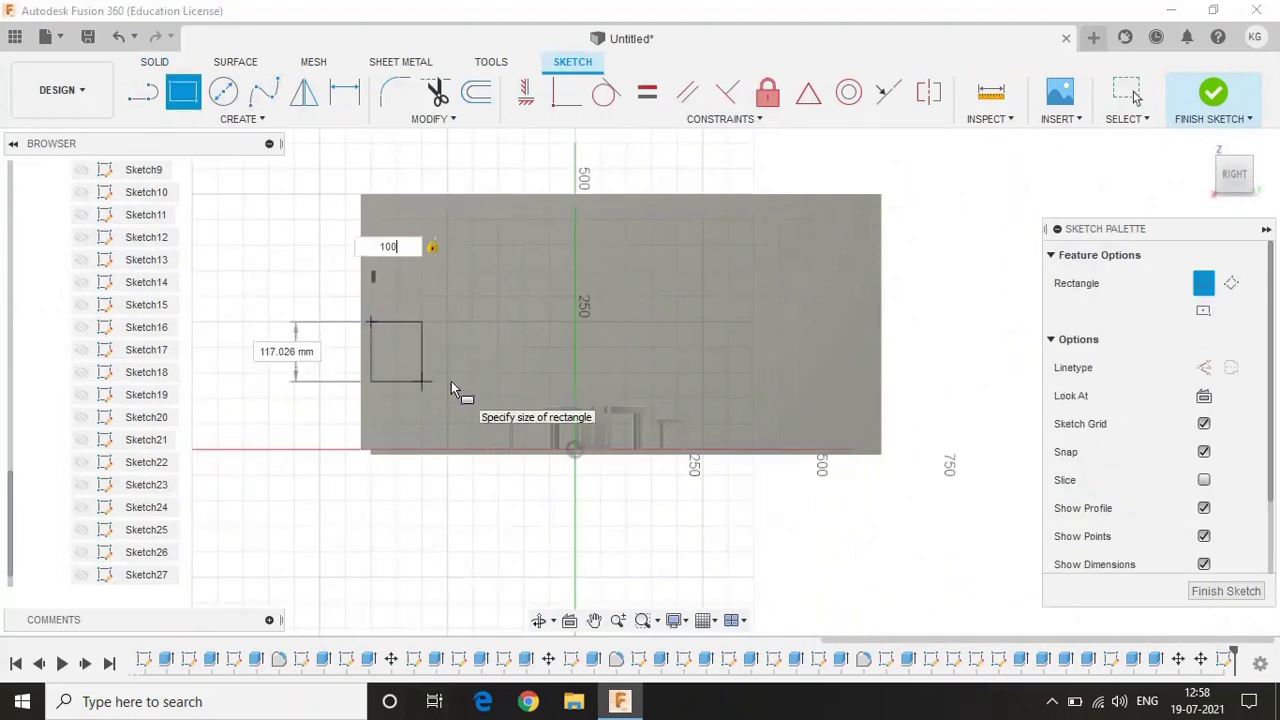
{"action": "key", "text": "Tab"}
{"action": "type", "text": "1"}
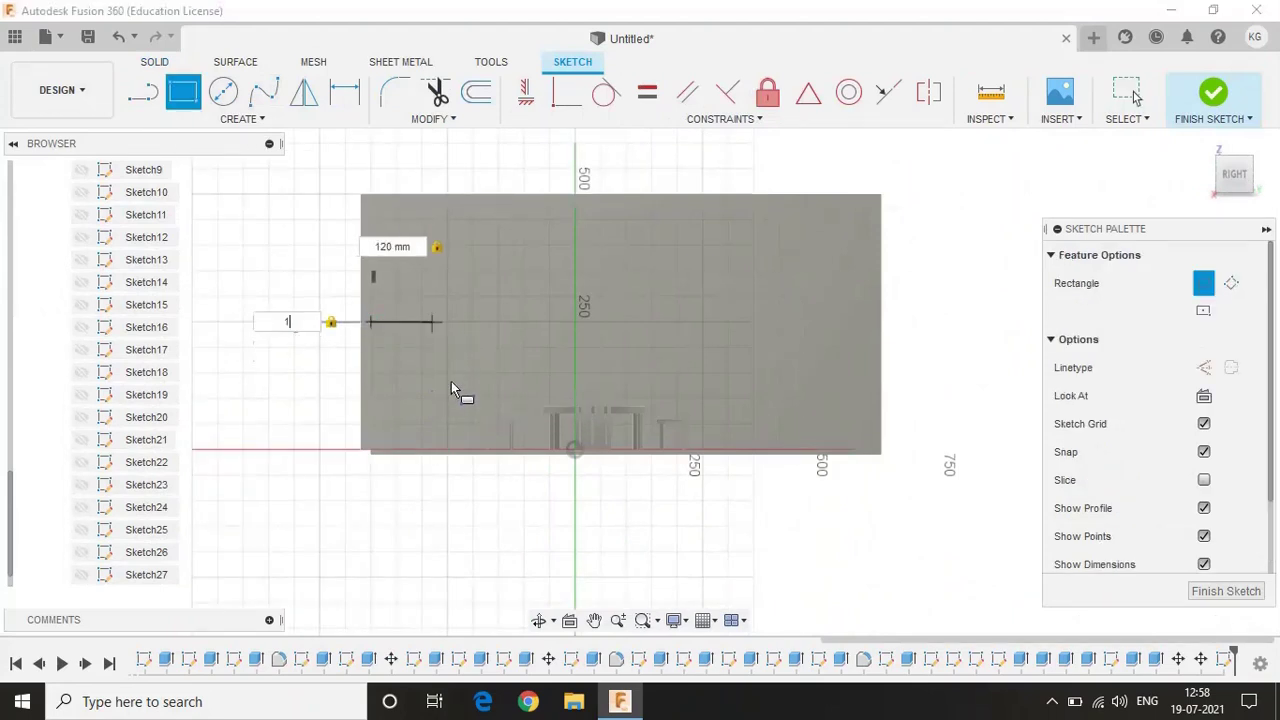
{"action": "type", "text": "20"}
{"action": "key", "text": "Tab"}
{"action": "scroll", "coordinate": [440, 400], "scroll_direction": "down", "scroll_amount": 3}
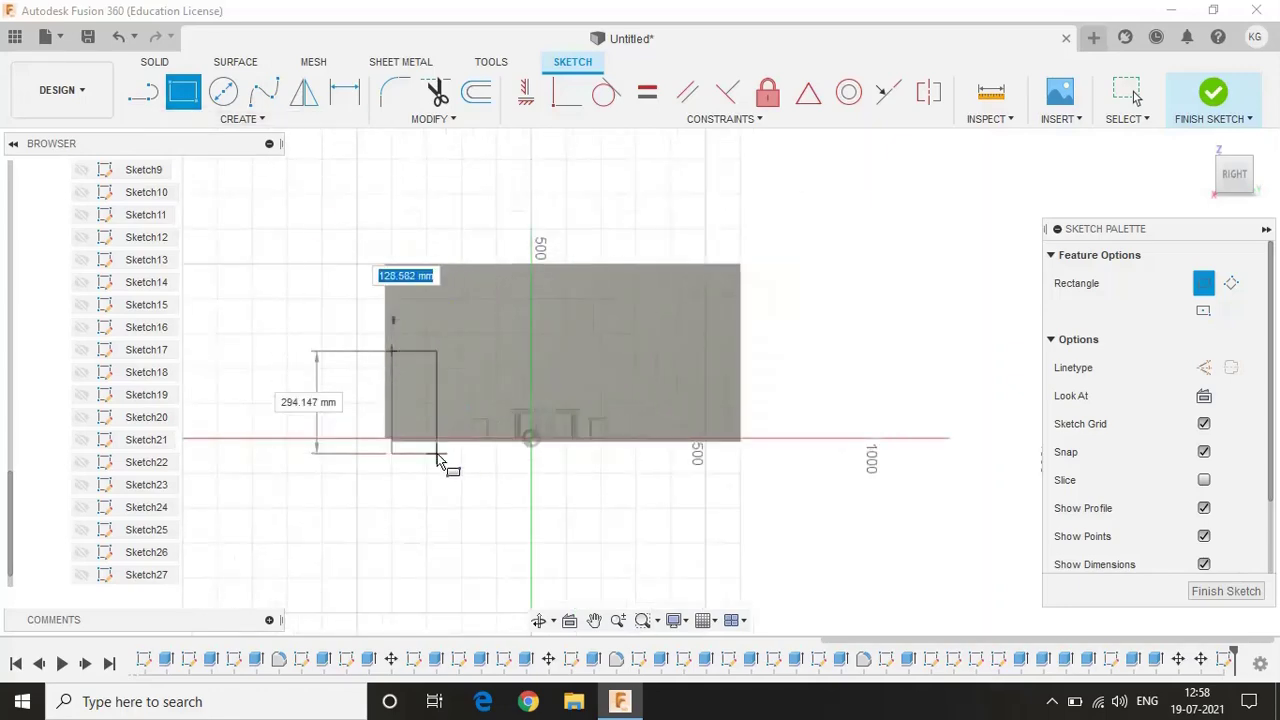
{"action": "scroll", "coordinate": [435, 440], "scroll_direction": "up", "scroll_amount": 2}
{"action": "left_click", "coordinate": [1253, 158]}
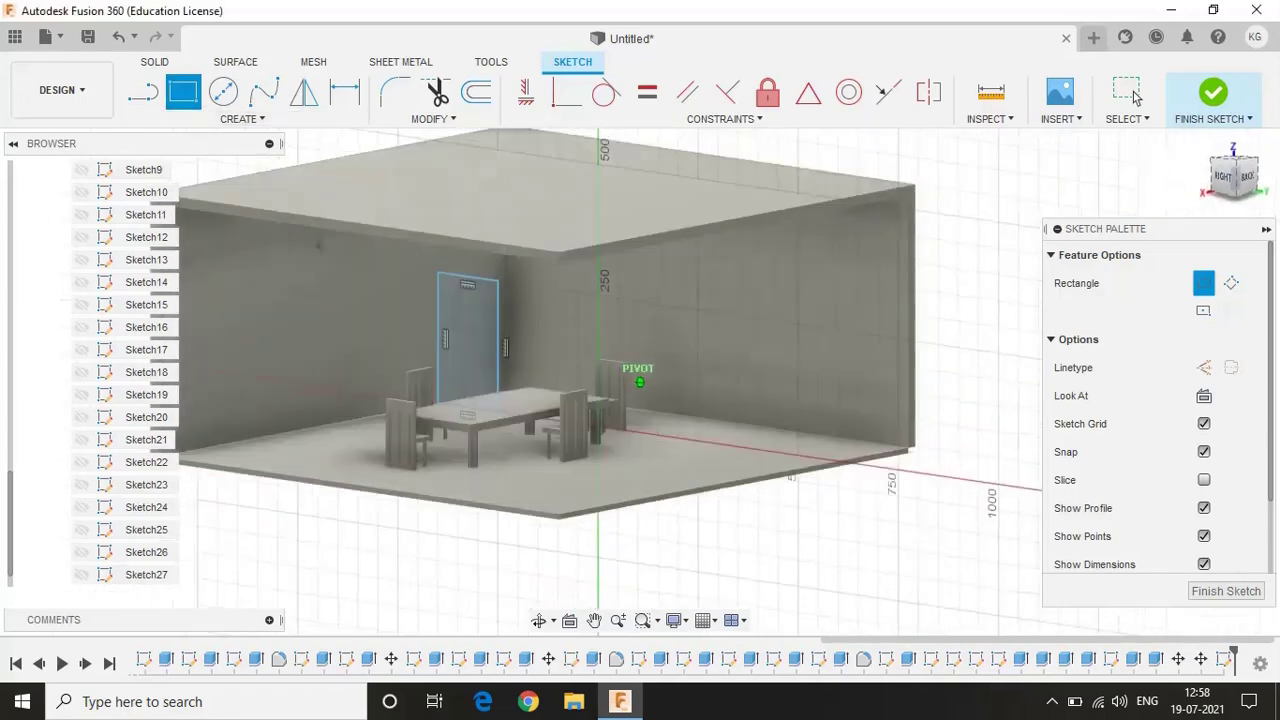
{"action": "left_click", "coordinate": [1222, 178]}
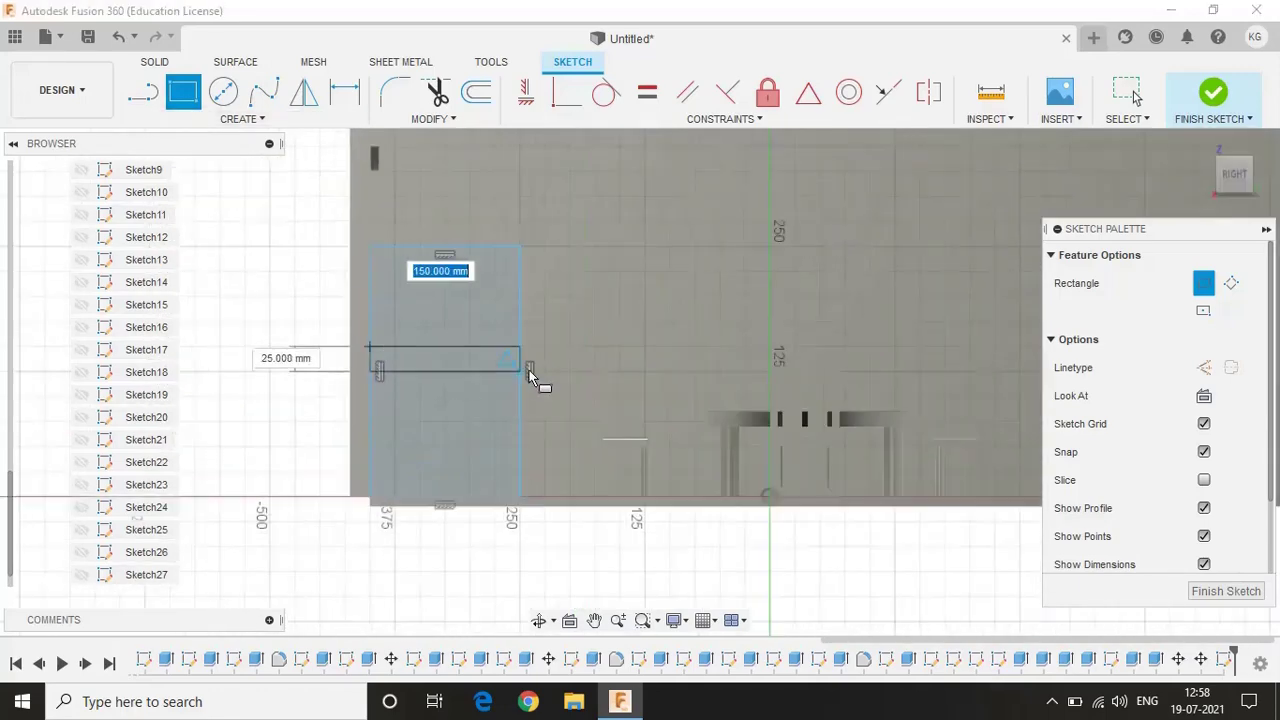
{"action": "key", "text": "Tab"}
{"action": "type", "text": "10"}
{"action": "key", "text": "Return"}
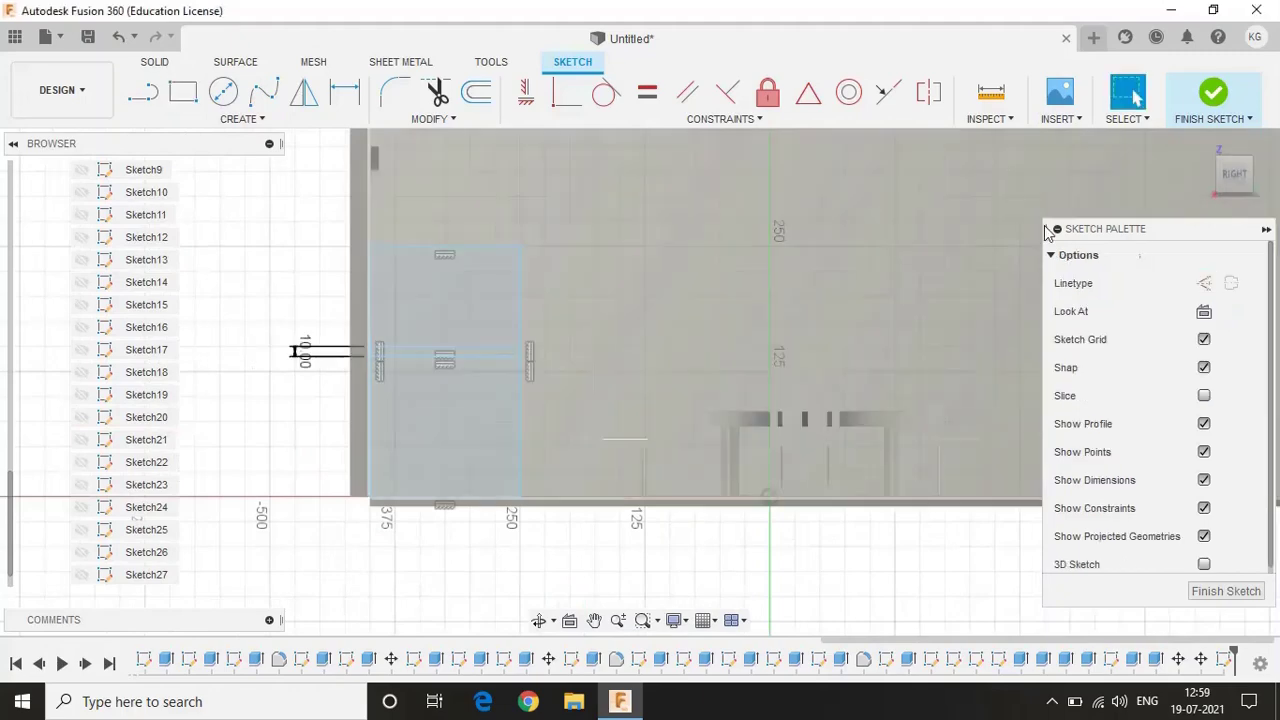
Move the sketch shapes 200 mm along the wall and preview an 80 mm extrusion
{"action": "left_click", "coordinate": [433, 118]}
{"action": "left_click", "coordinate": [450, 288]}
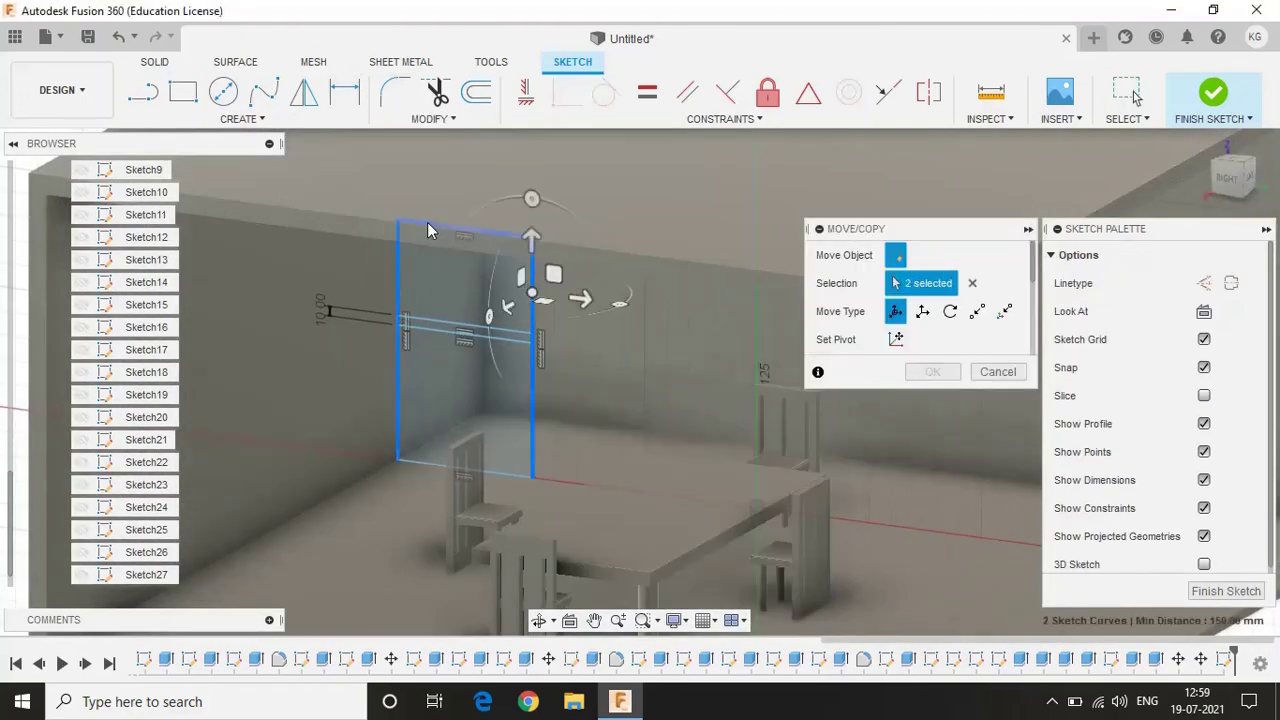
{"action": "left_click_drag", "start_coordinate": [513, 318], "coordinate": [585, 388]}
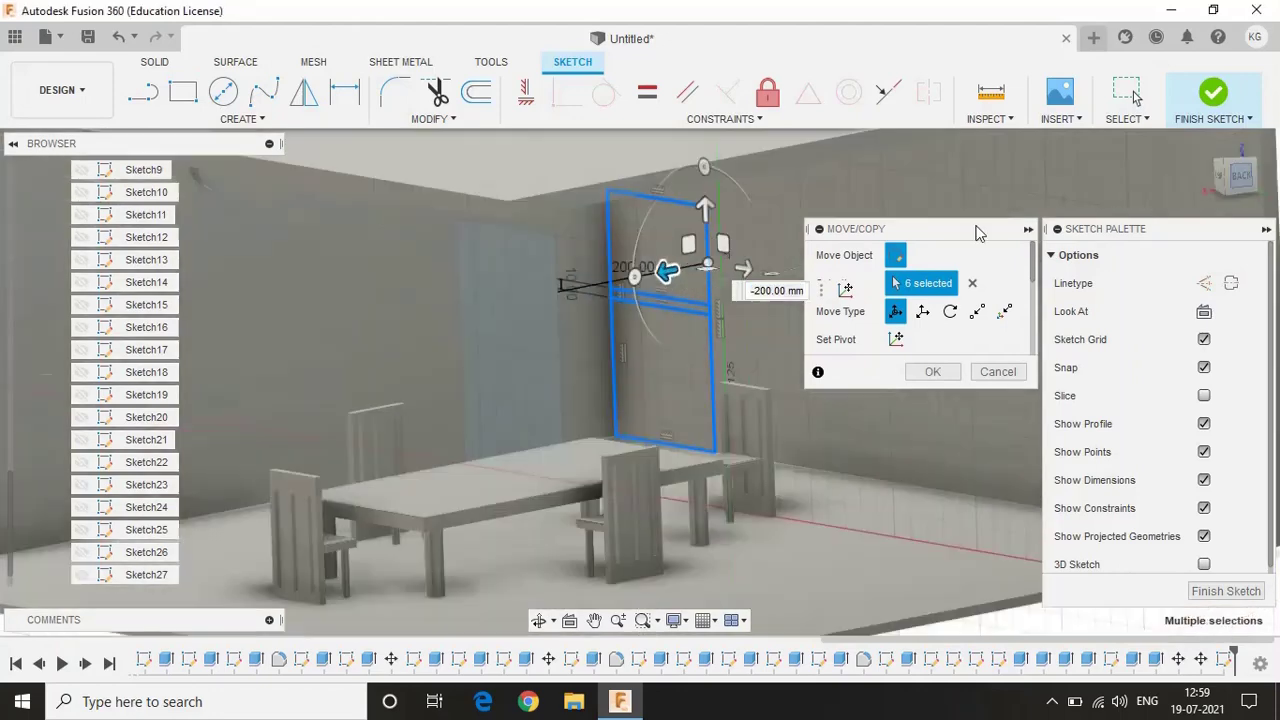
{"action": "key", "text": "Return"}
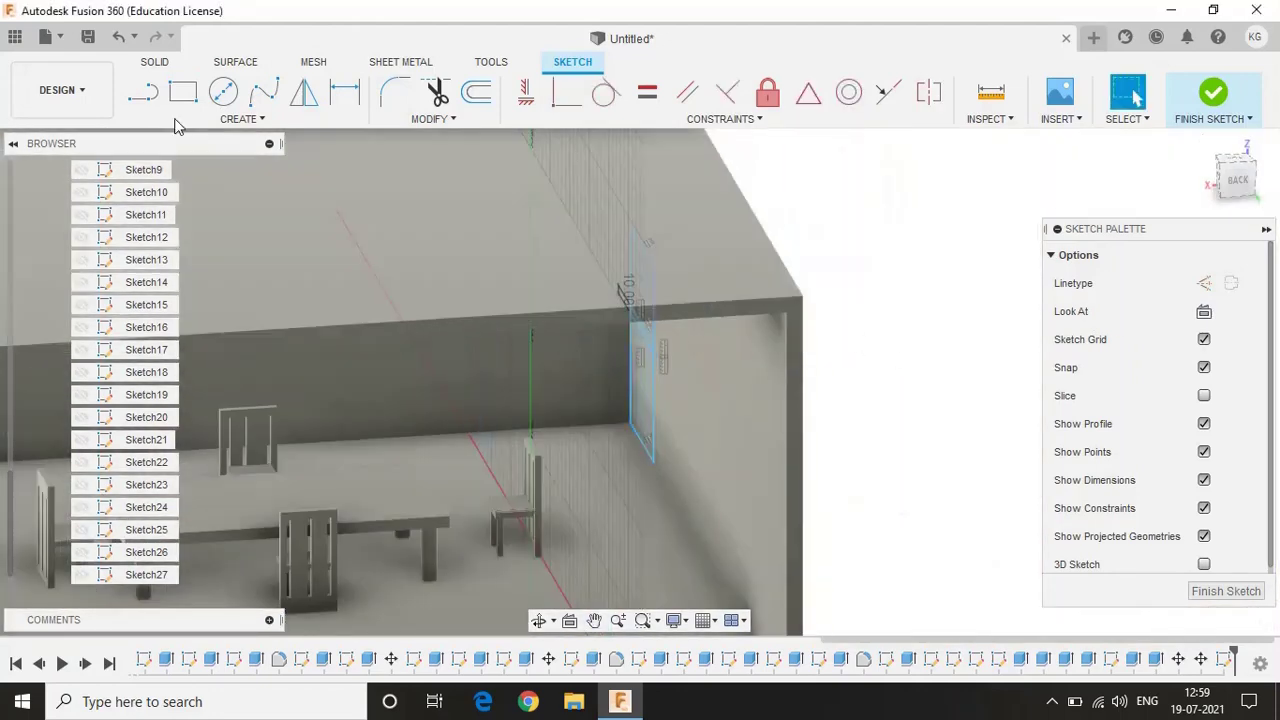
{"action": "type", "text": "e"}
{"action": "type", "text": "80"}
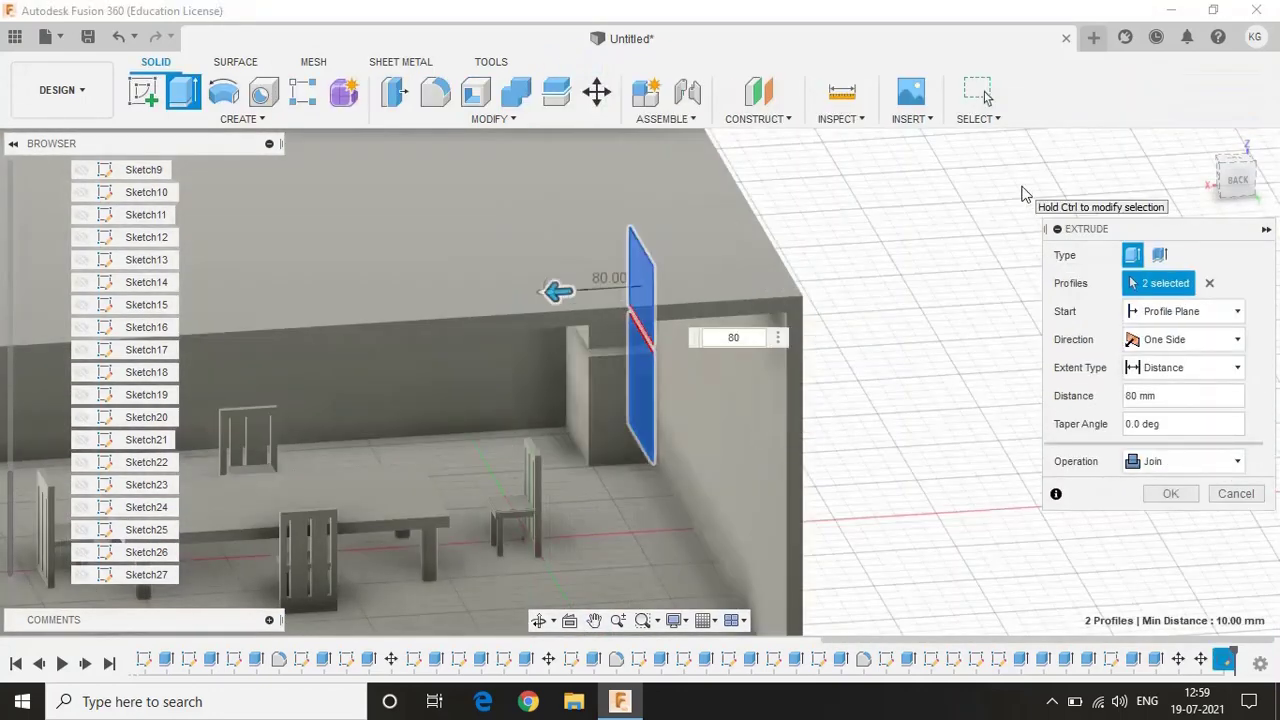
{"action": "type", "text": "60"}
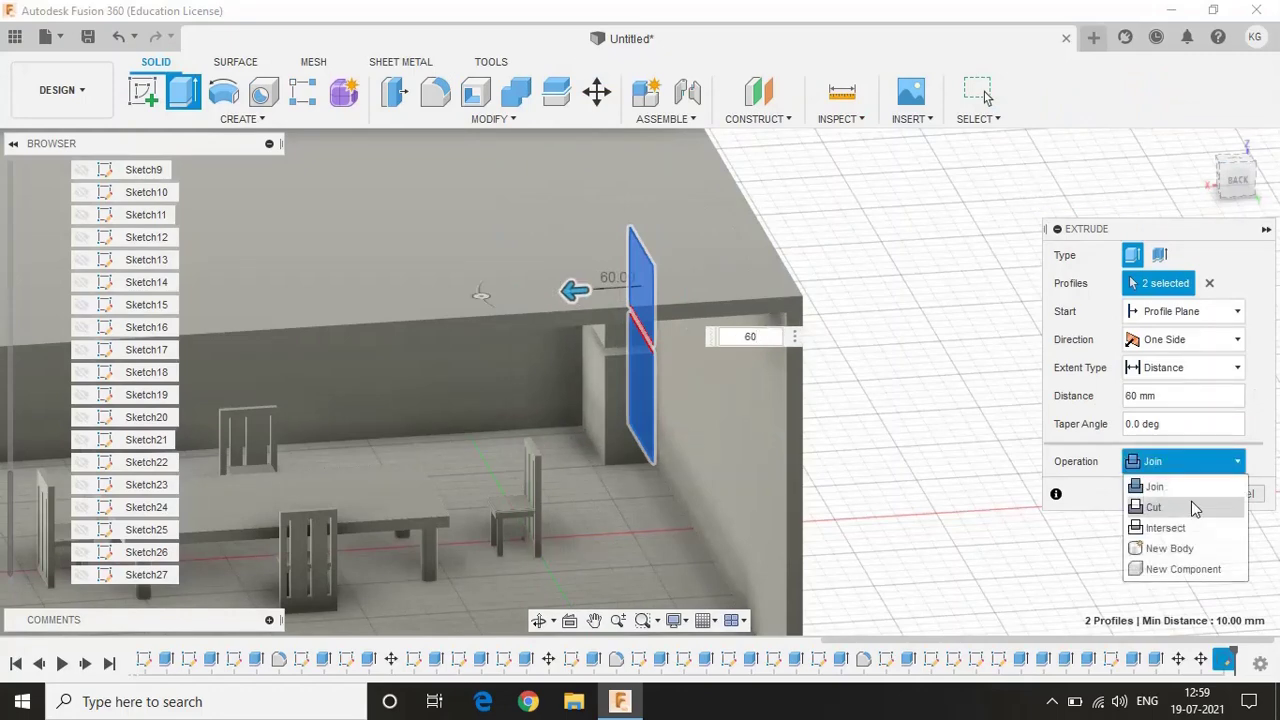
Apply the 60 mm cabinet extrusion, then extrude the thin strip 55 mm joined to the body
{"action": "left_click", "coordinate": [1191, 507]}
{"action": "key", "text": "Return"}
{"action": "left_click", "coordinate": [182, 92]}
{"action": "scroll", "coordinate": [646, 346], "scroll_direction": "up", "scroll_amount": 5}
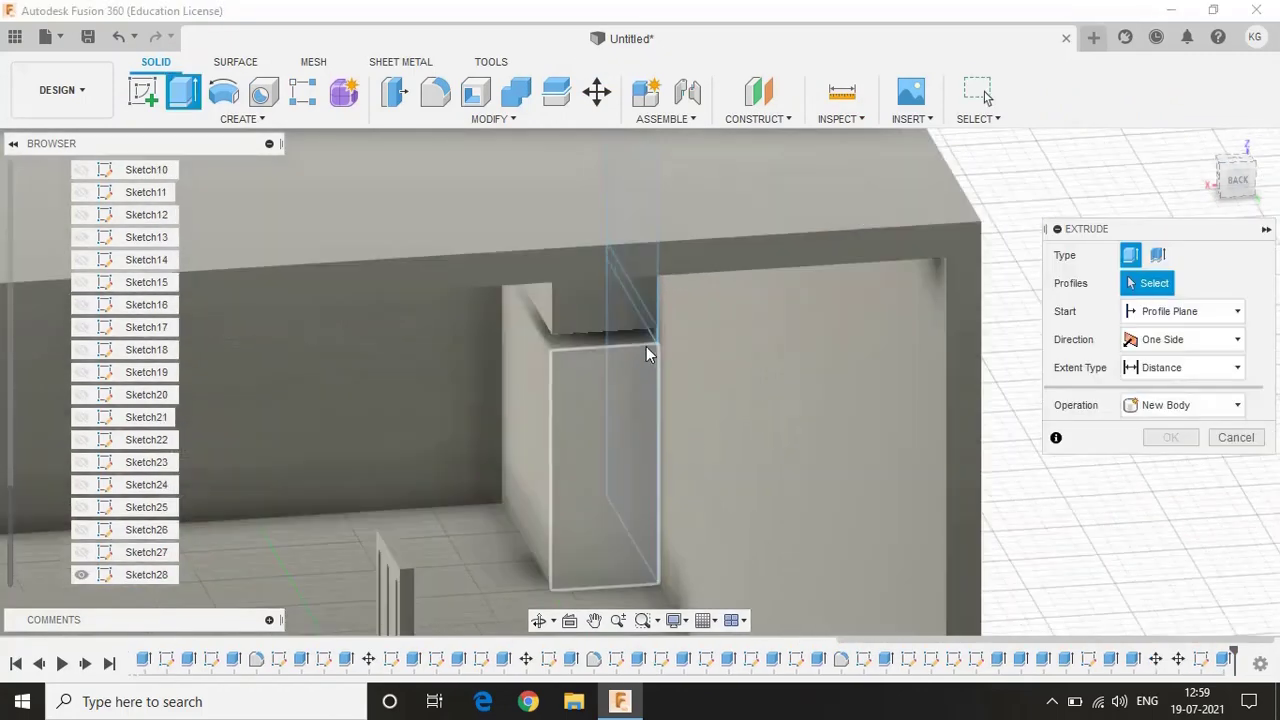
{"action": "left_click", "coordinate": [655, 329]}
{"action": "type", "text": "58"}
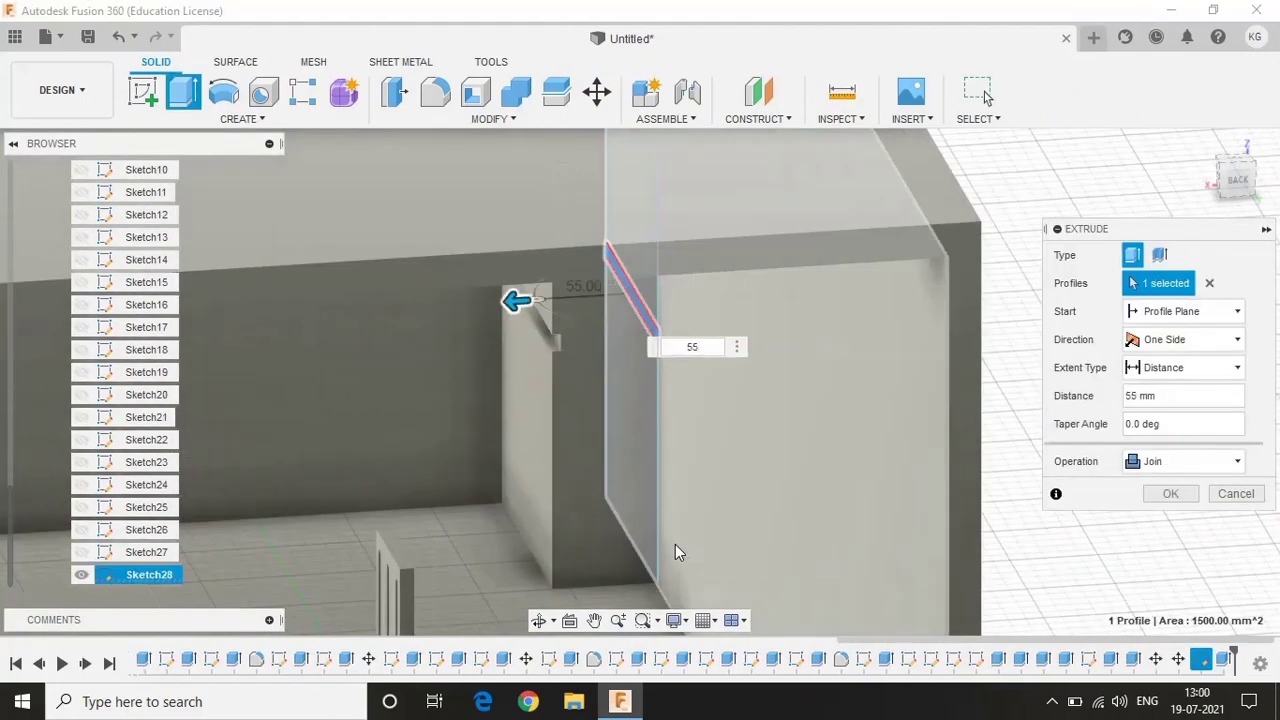
{"action": "left_click", "coordinate": [1172, 494]}
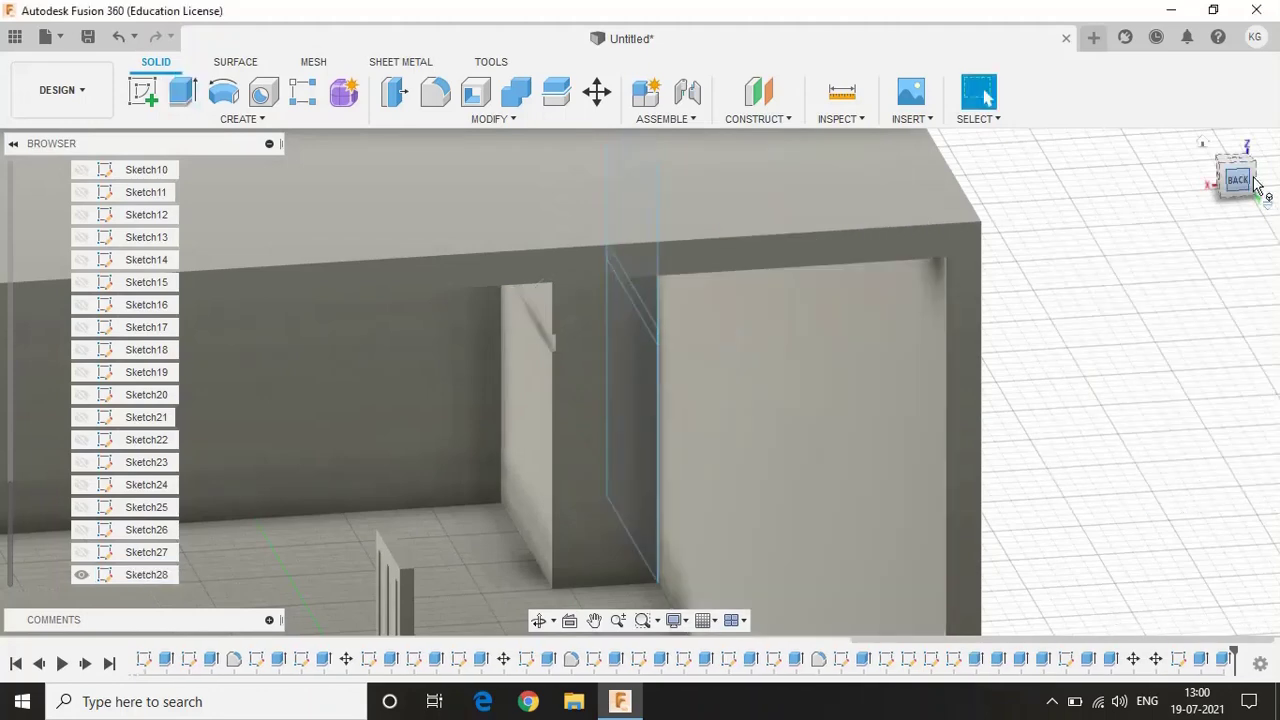
{"action": "left_click", "coordinate": [142, 92]}
Sketch an 8 × 60 mm rectangle on the cabinet face
{"action": "left_click", "coordinate": [820, 535]}
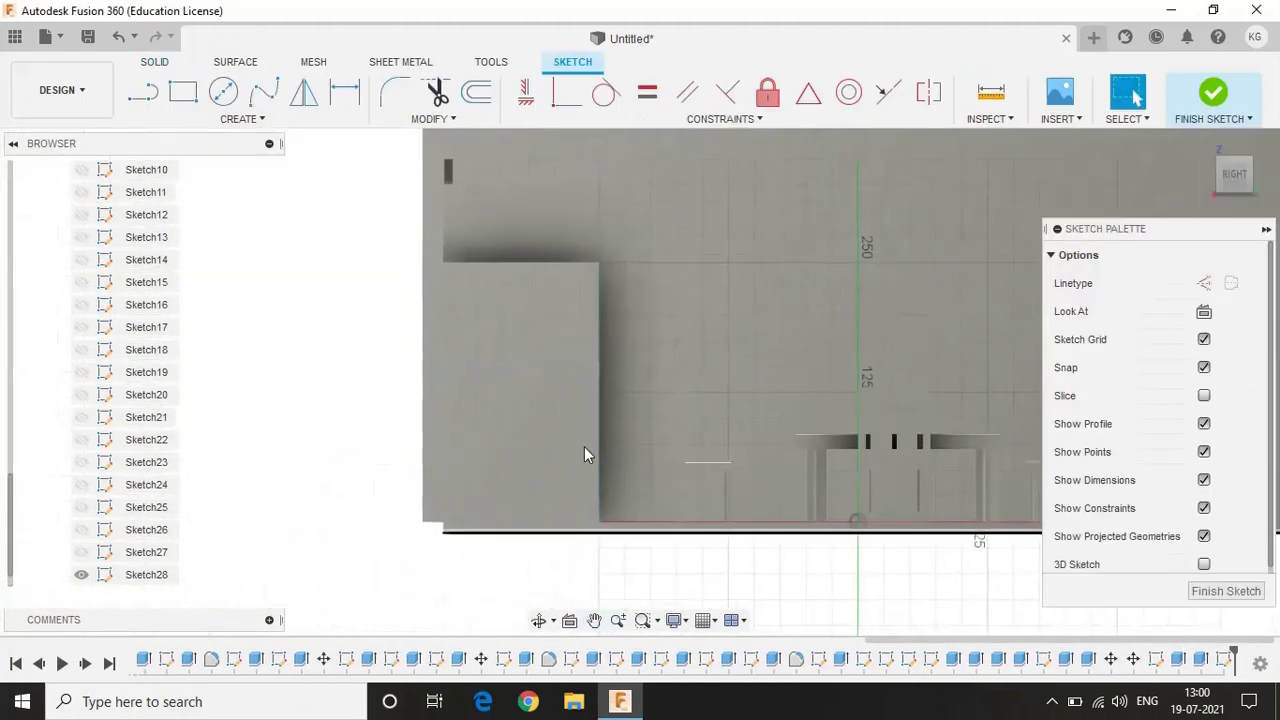
{"action": "key", "text": "r"}
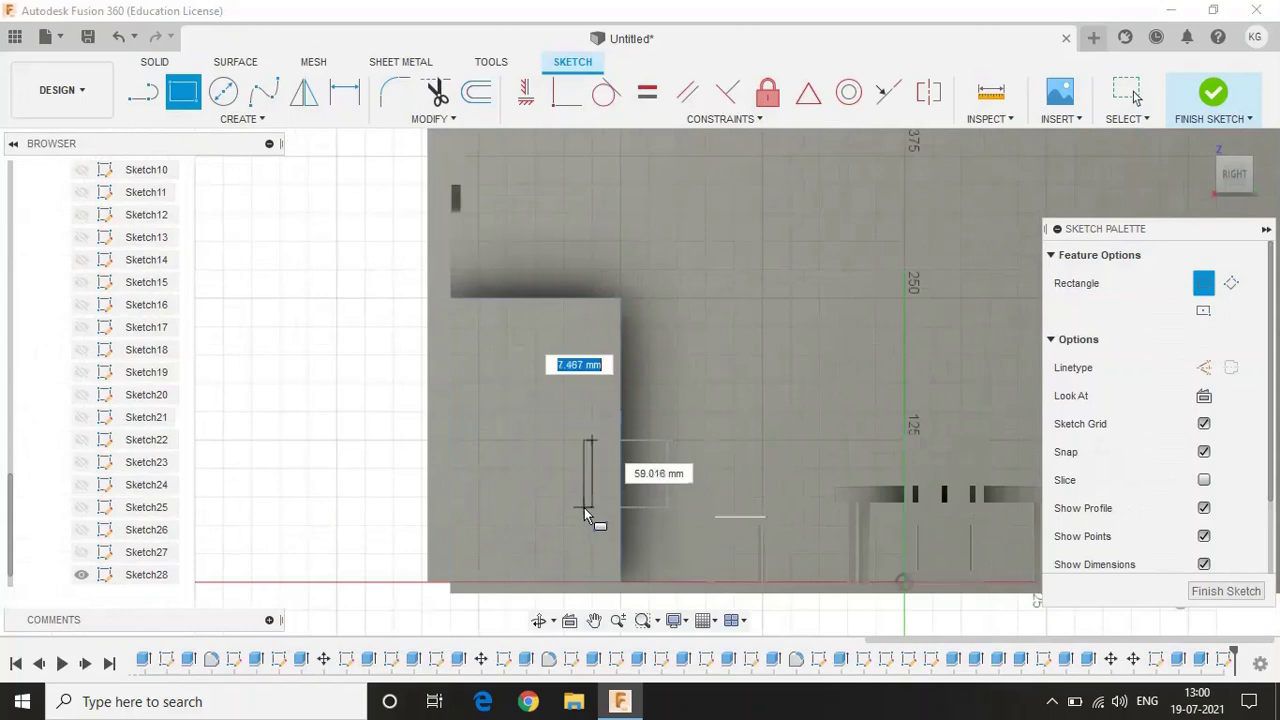
{"action": "type", "text": "8"}
{"action": "key", "text": "Tab"}
{"action": "type", "text": "60"}
{"action": "key", "text": "Return"}
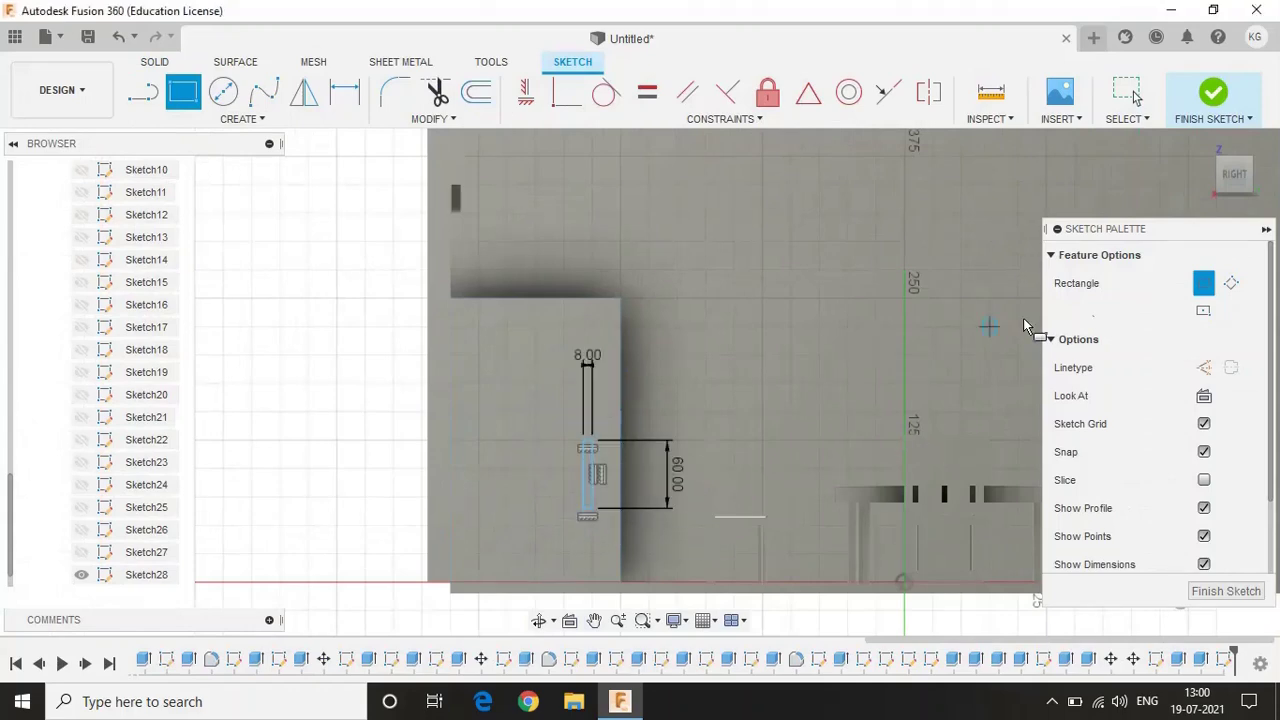
Extrude the rectangle 5 mm into a new handle bar body
{"action": "key", "text": "e"}
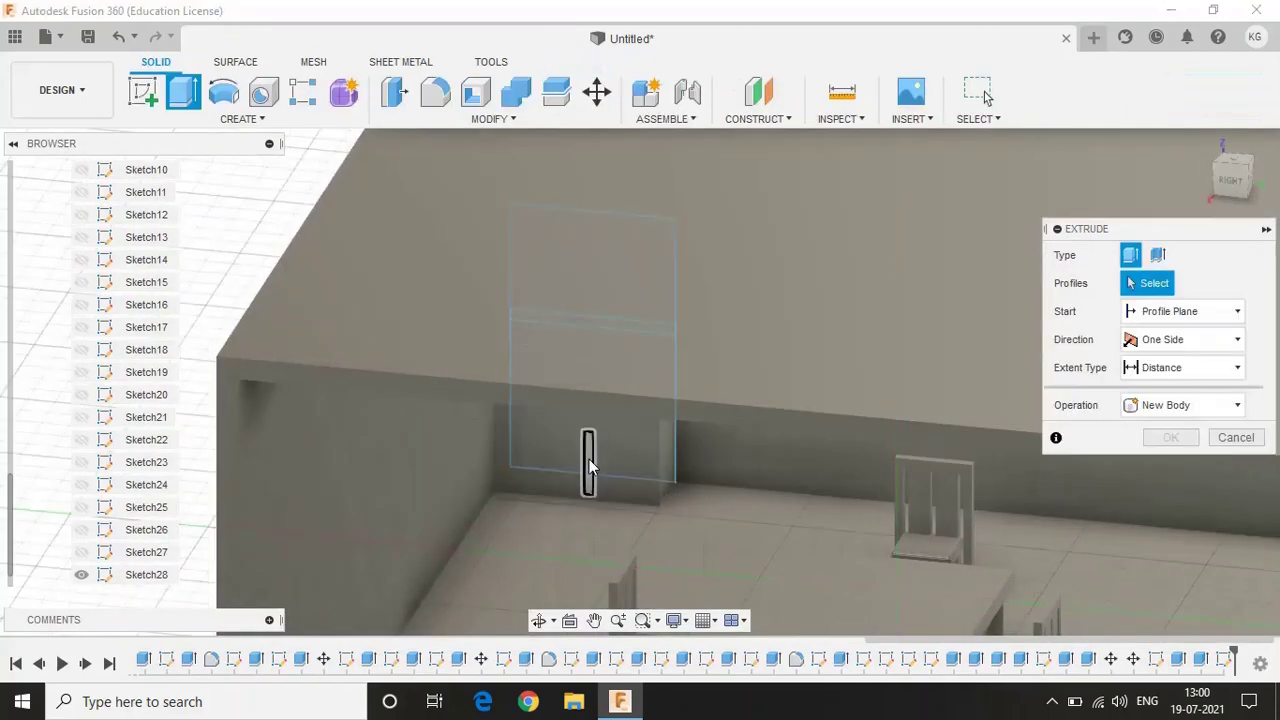
{"action": "left_click", "coordinate": [589, 459]}
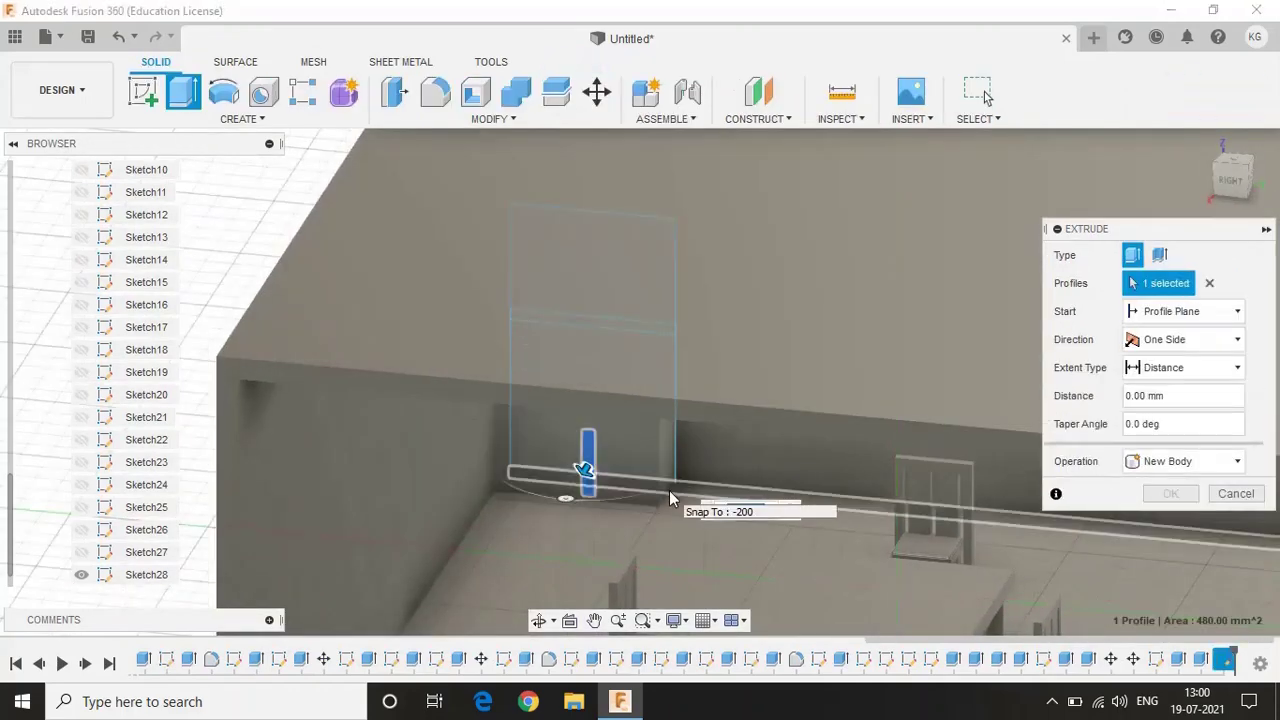
{"action": "type", "text": "5"}
{"action": "left_click", "coordinate": [1171, 491]}
Round the handle bar's end edges with a 3 mm fillet
{"action": "key", "text": "f"}
{"action": "scroll", "coordinate": [612, 366], "scroll_direction": "up", "scroll_amount": 5}
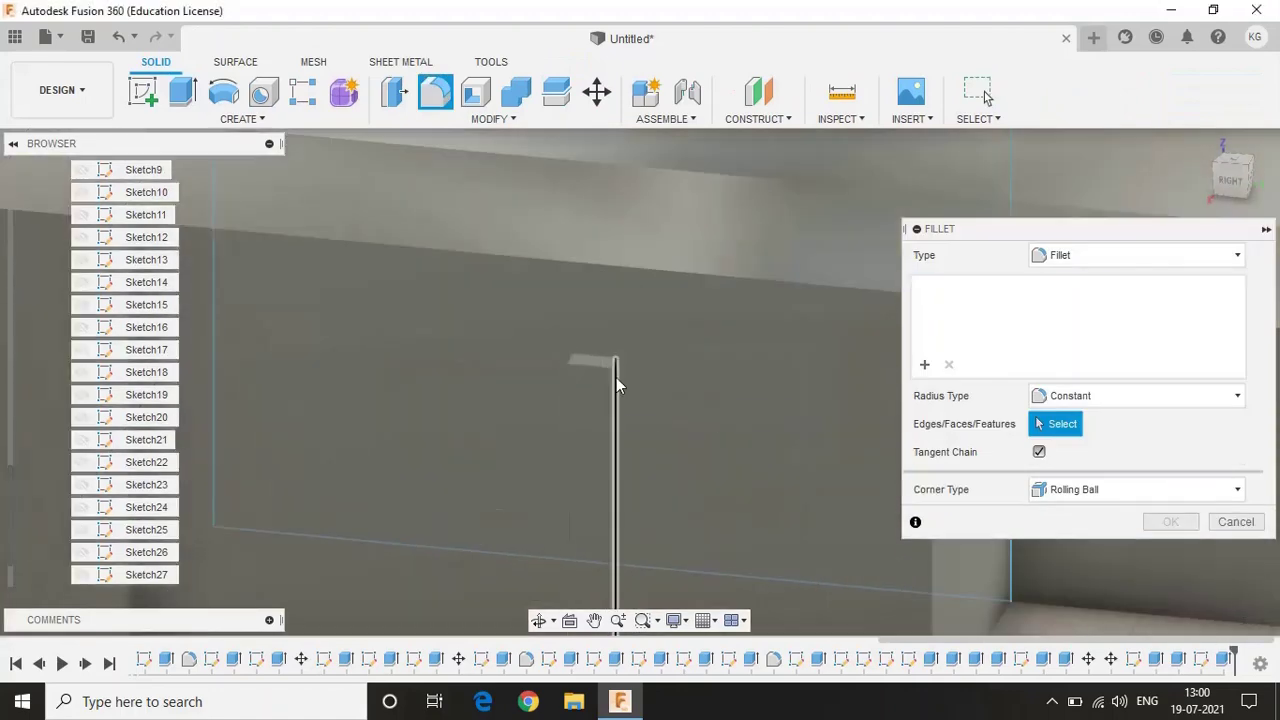
{"action": "left_click", "coordinate": [613, 374]}
{"action": "scroll", "coordinate": [620, 486], "scroll_direction": "down", "scroll_amount": 3}
{"action": "left_click", "coordinate": [545, 476]}
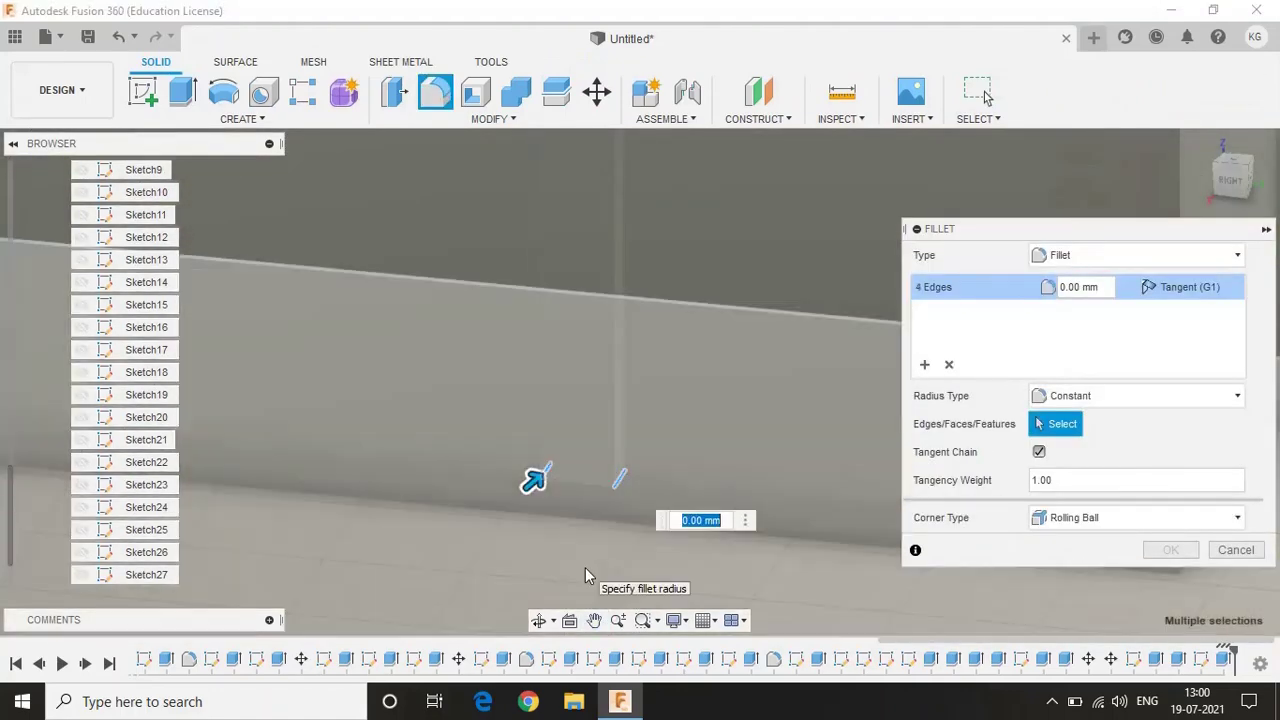
{"action": "type", "text": "3"}
{"action": "key", "text": "Return"}
{"action": "scroll", "coordinate": [1184, 608], "scroll_direction": "down", "scroll_amount": 5}
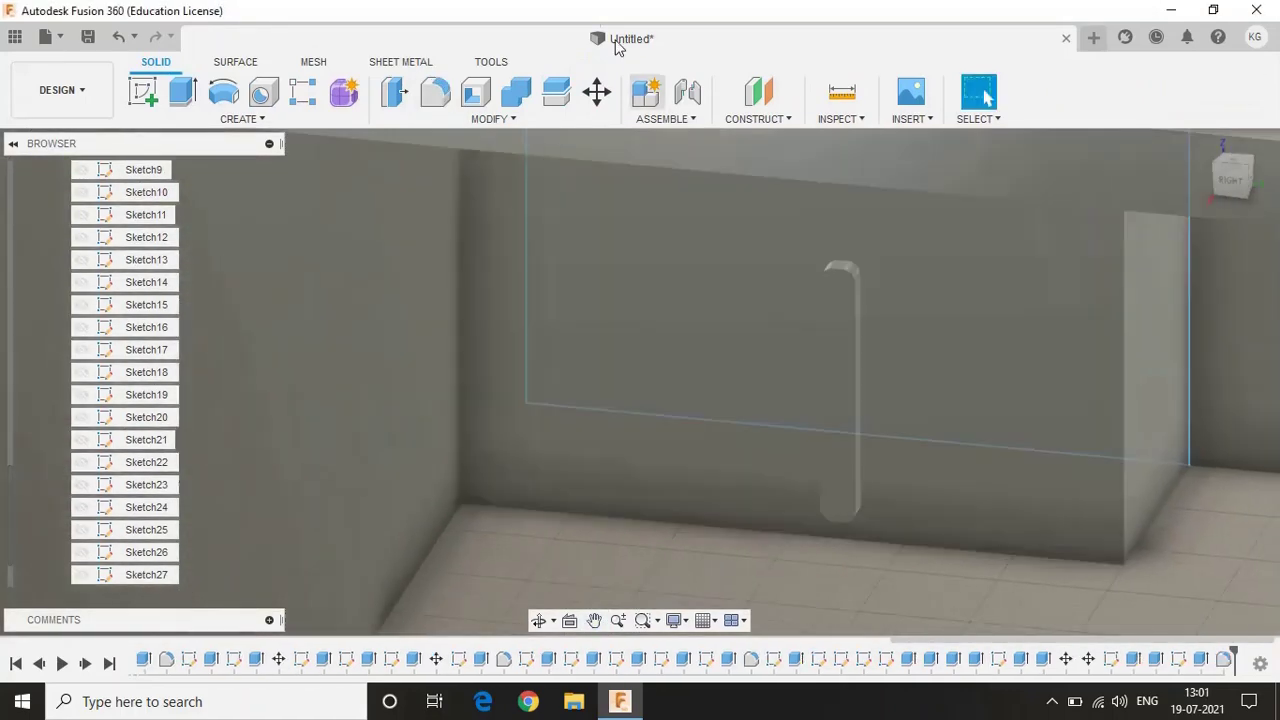
Move the handle body into position on the cabinet front
{"action": "key", "text": "m"}
{"action": "left_click", "coordinate": [842, 400]}
{"action": "scroll", "coordinate": [842, 331], "scroll_direction": "up", "scroll_amount": 3}
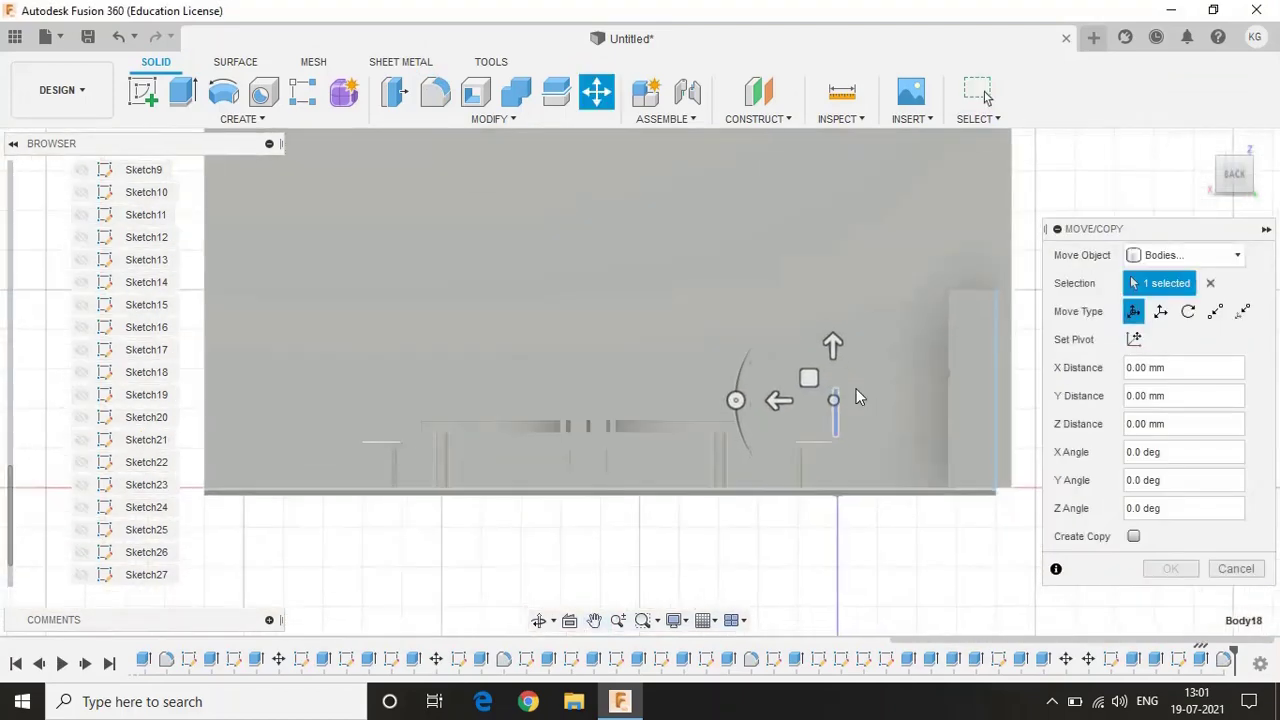
{"action": "left_click_drag", "start_coordinate": [788, 409], "coordinate": [838, 397]}
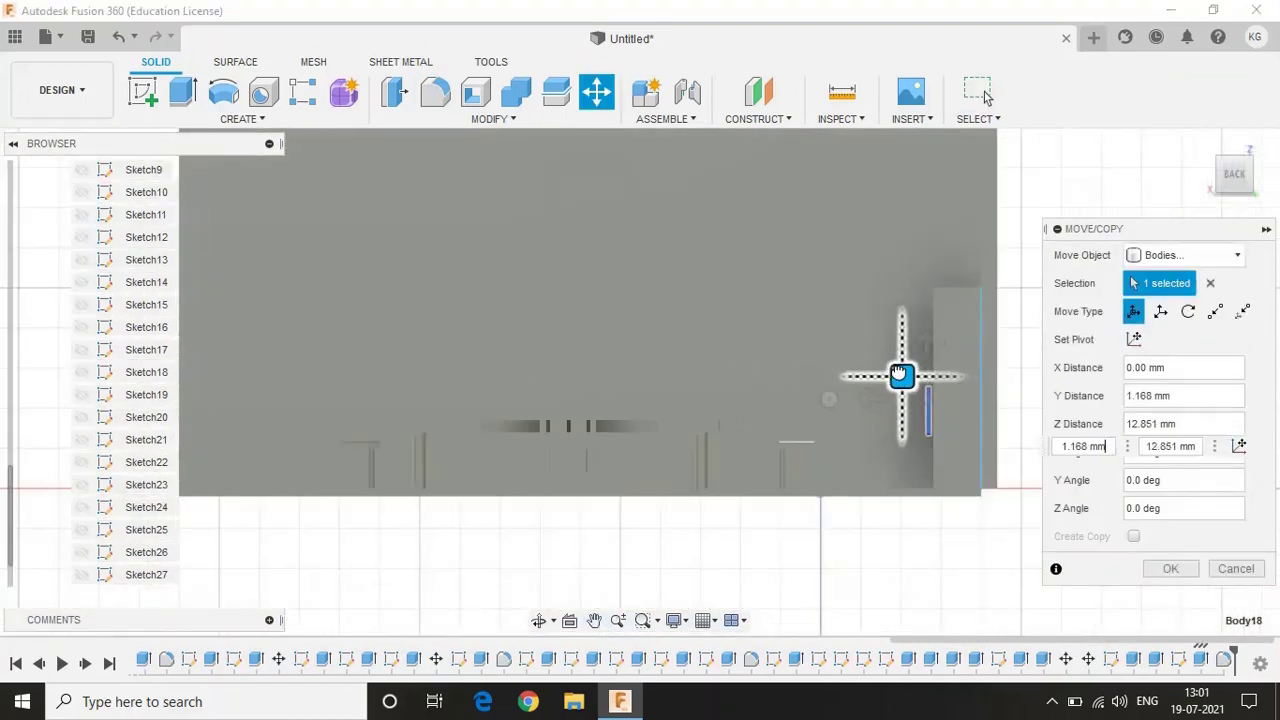
{"action": "left_click", "coordinate": [1172, 568]}
{"action": "scroll", "coordinate": [938, 392], "scroll_direction": "up", "scroll_amount": 5}
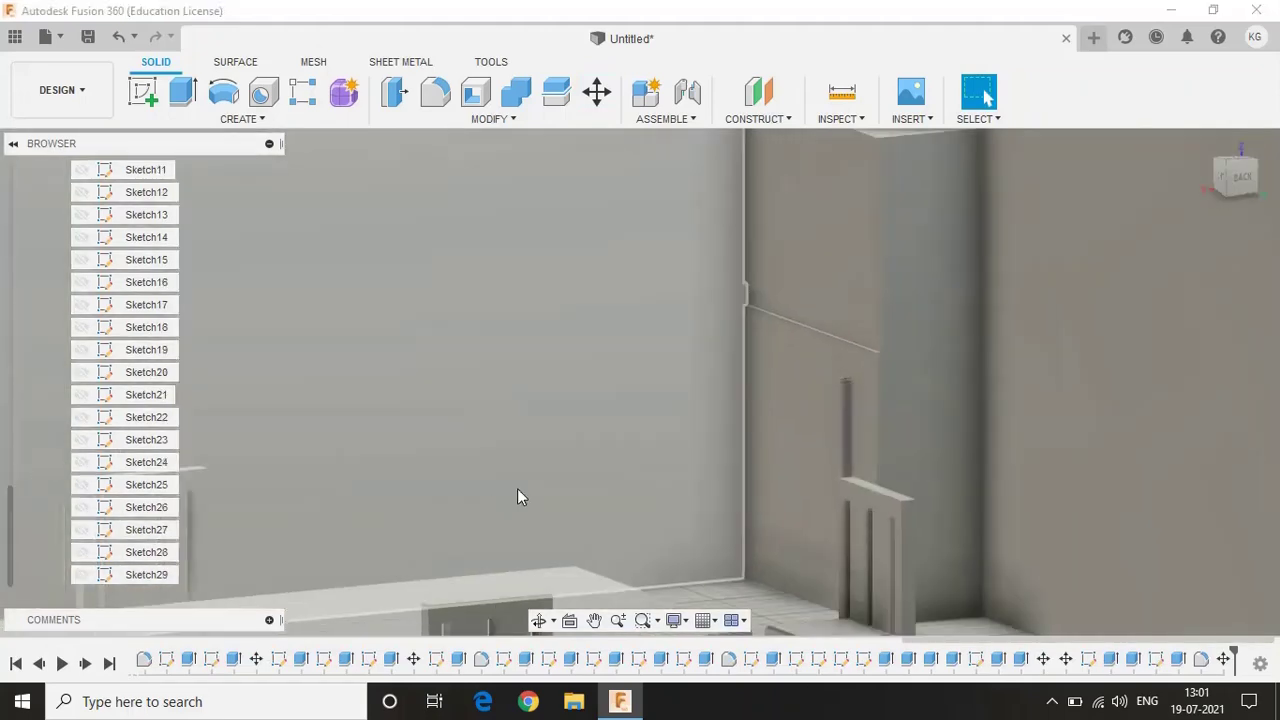
{"action": "scroll", "coordinate": [517, 497], "scroll_direction": "down", "scroll_amount": 5}
From the top view, sketch a long rectangle on the floor plane along the room's wall
{"action": "middle_click_drag", "start_coordinate": [517, 497], "coordinate": [1232, 180], "text": "shift"}
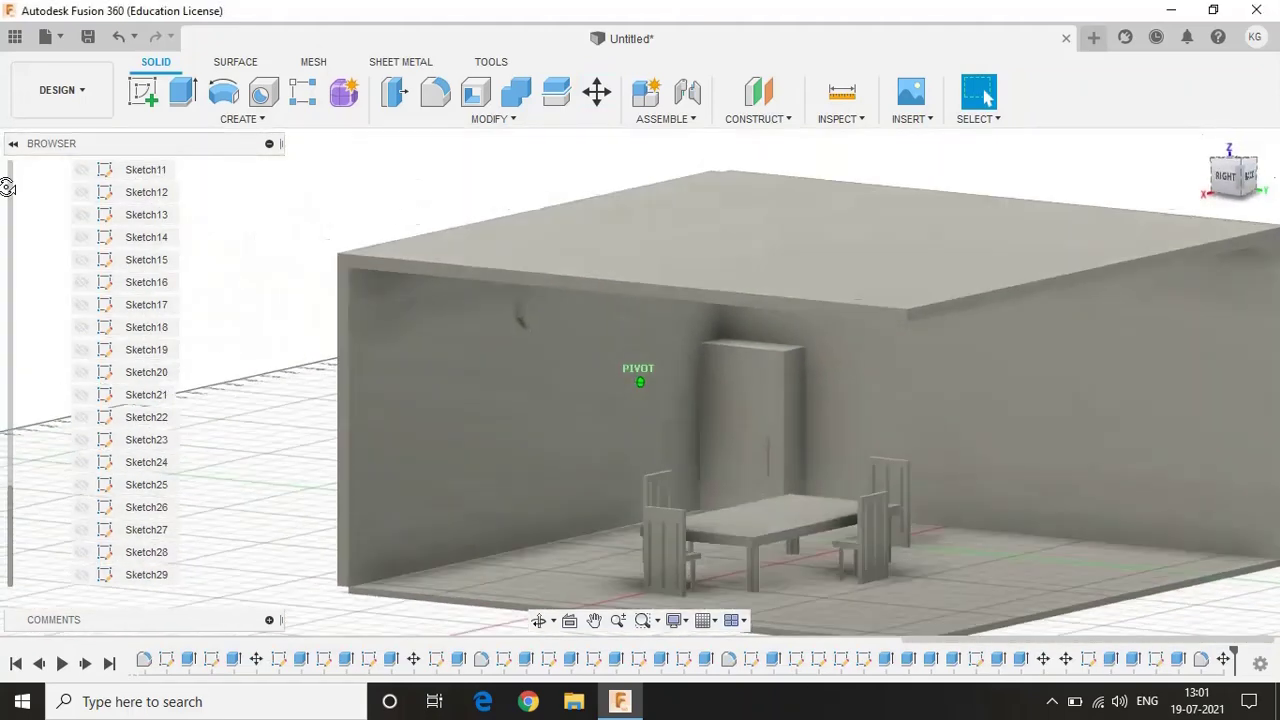
{"action": "left_click", "coordinate": [1230, 178]}
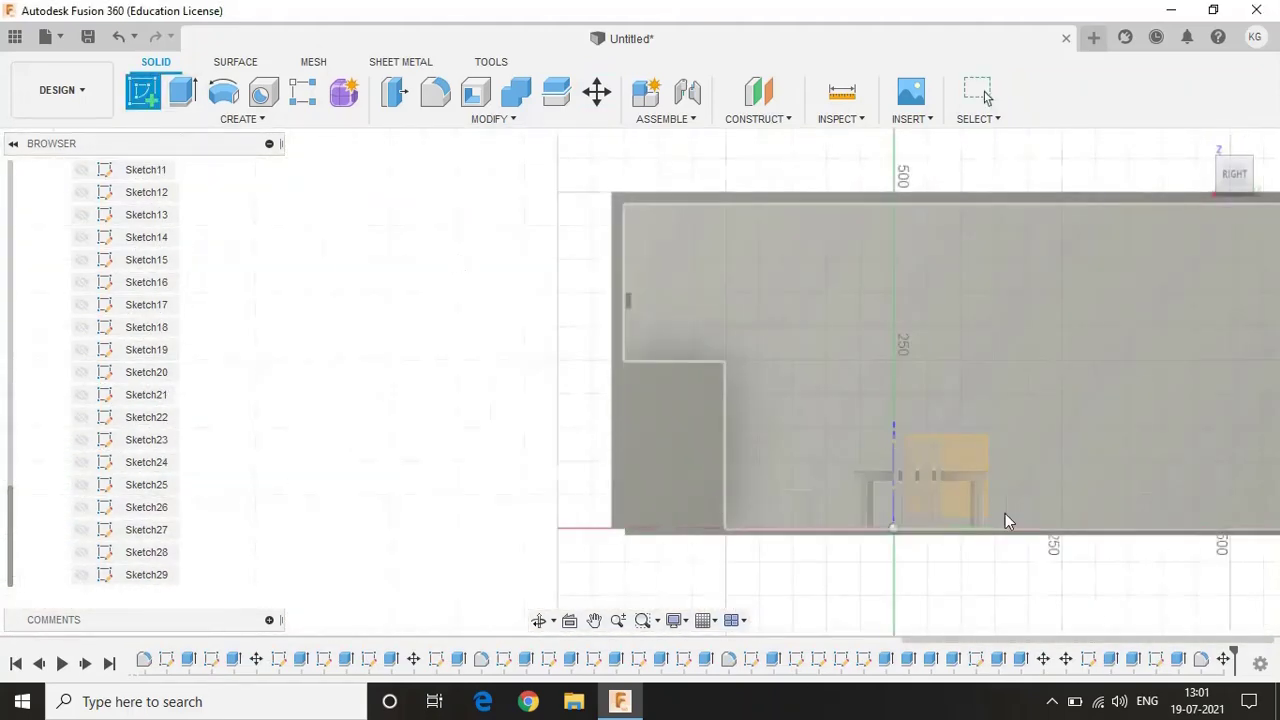
{"action": "left_click", "coordinate": [1250, 180]}
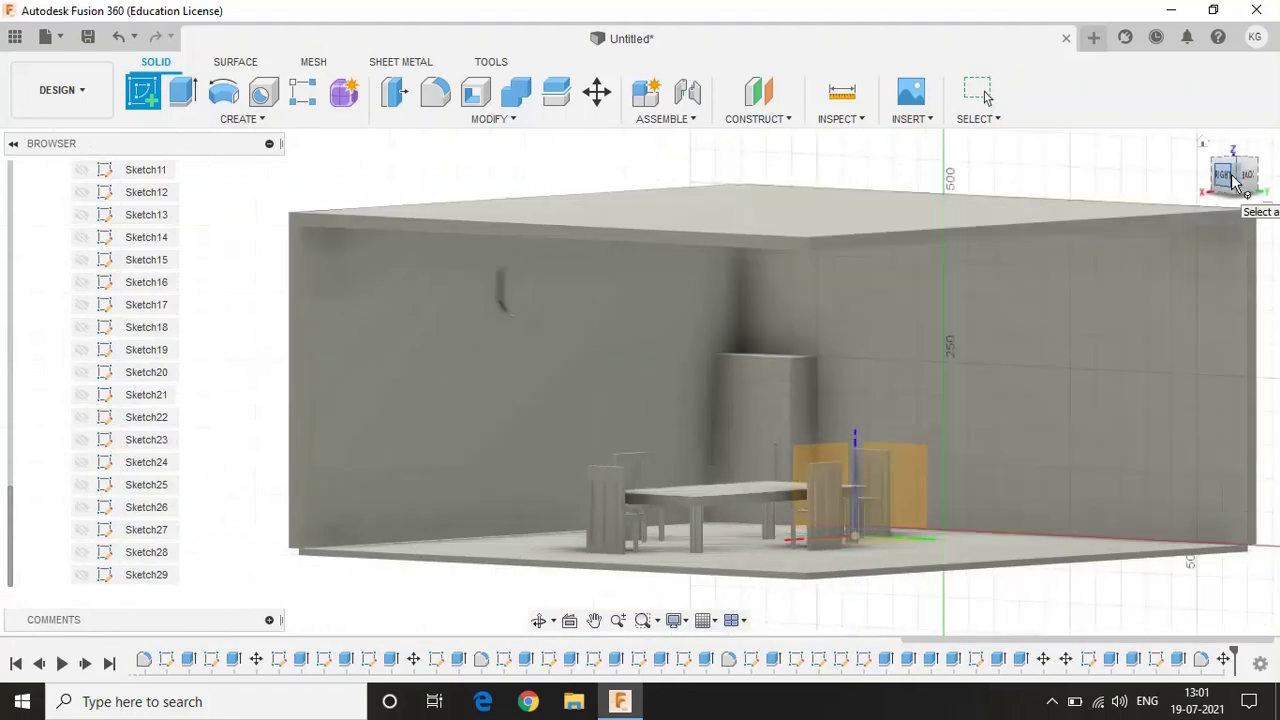
{"action": "left_click", "coordinate": [1234, 172]}
{"action": "scroll", "coordinate": [30, 527], "scroll_direction": "up", "scroll_amount": 1}
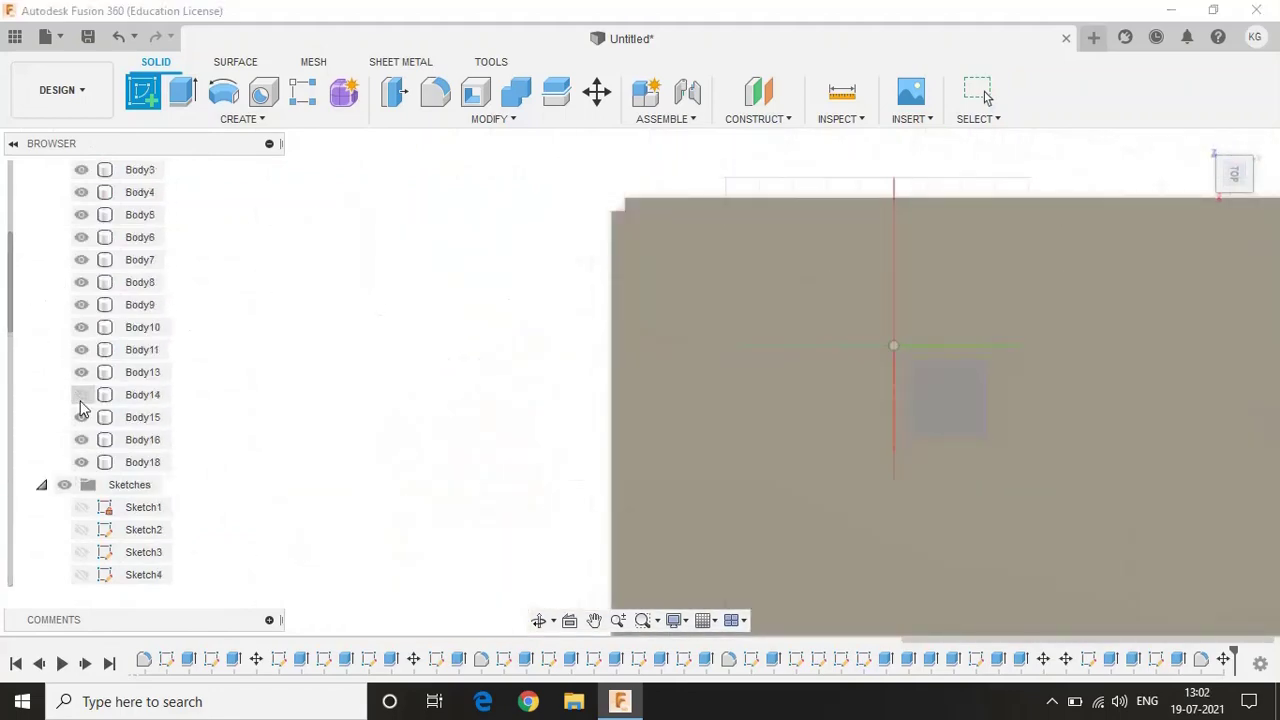
{"action": "left_click", "coordinate": [700, 405]}
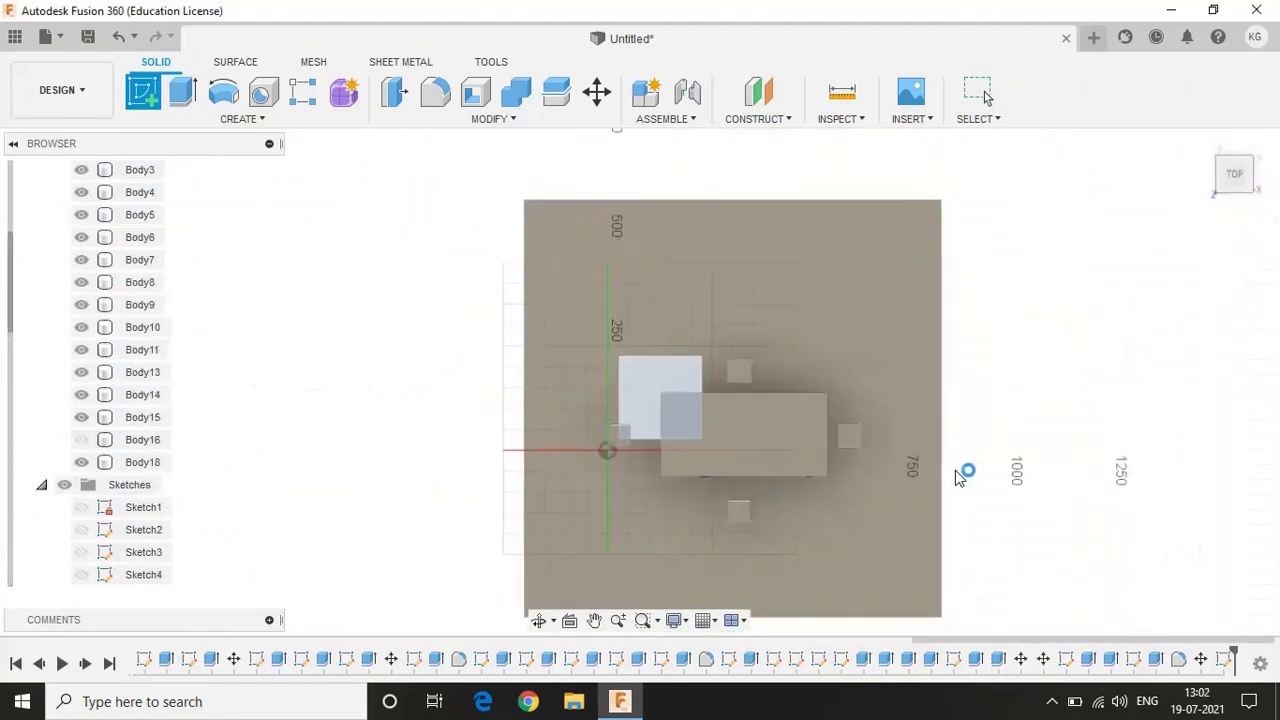
{"action": "mouse_move", "coordinate": [966, 471]}
{"action": "middle_mouse_down", "text": "shift"}
{"action": "mouse_move", "coordinate": [1215, 138]}
{"action": "mouse_move", "coordinate": [85, 452]}
{"action": "mouse_move", "coordinate": [349, 386]}
{"action": "mouse_move", "coordinate": [80, 438]}
{"action": "mouse_move", "coordinate": [247, 392]}
{"action": "middle_mouse_up", "text": "shift"}
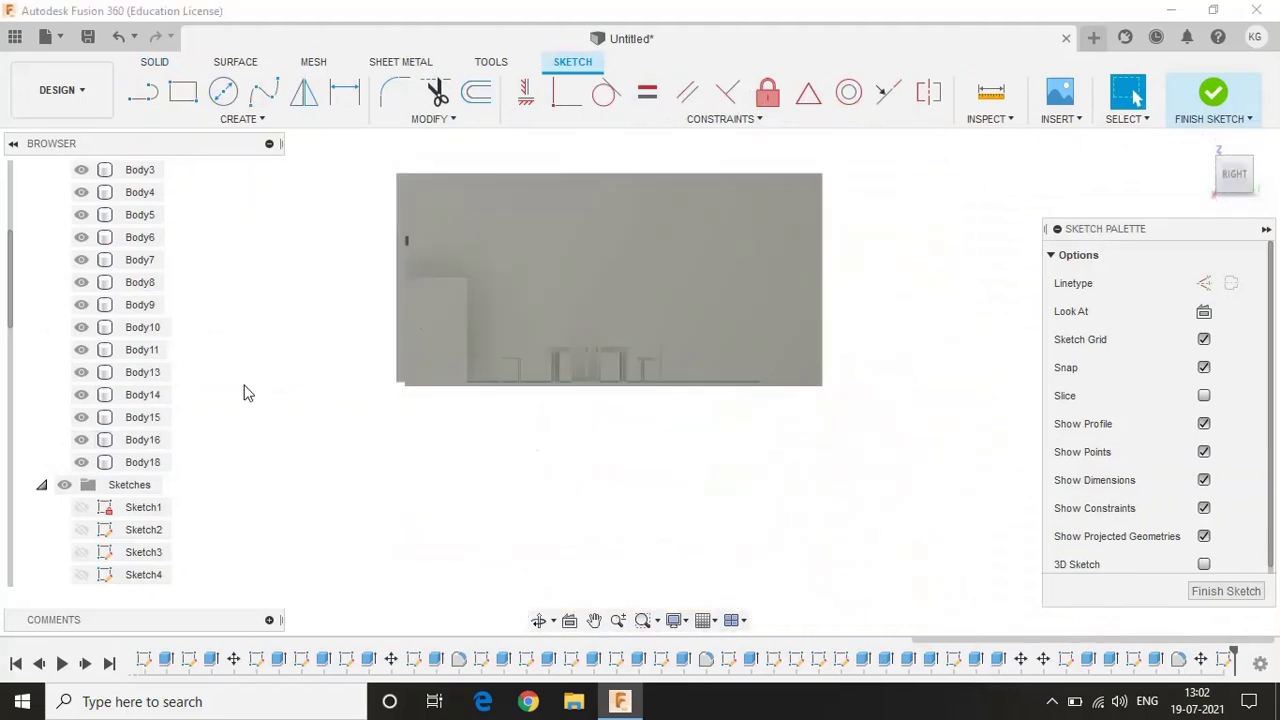
{"action": "key", "text": "r"}
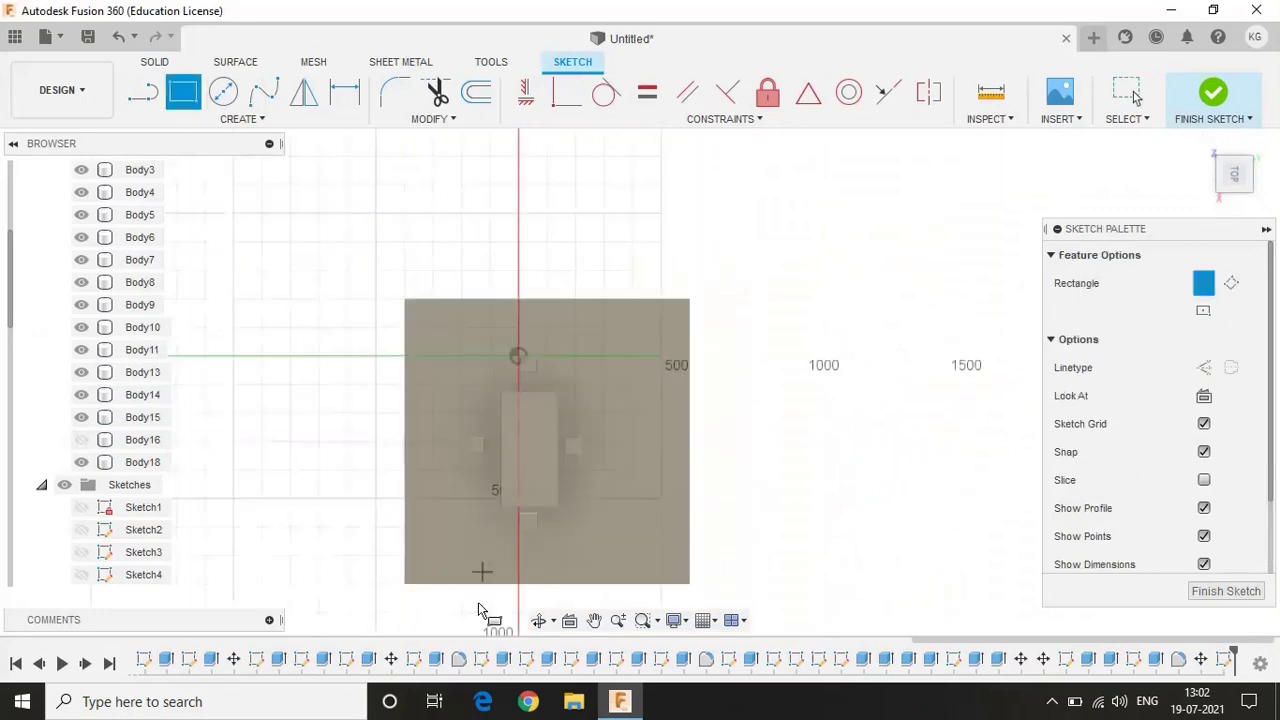
{"action": "left_click", "coordinate": [453, 357]}
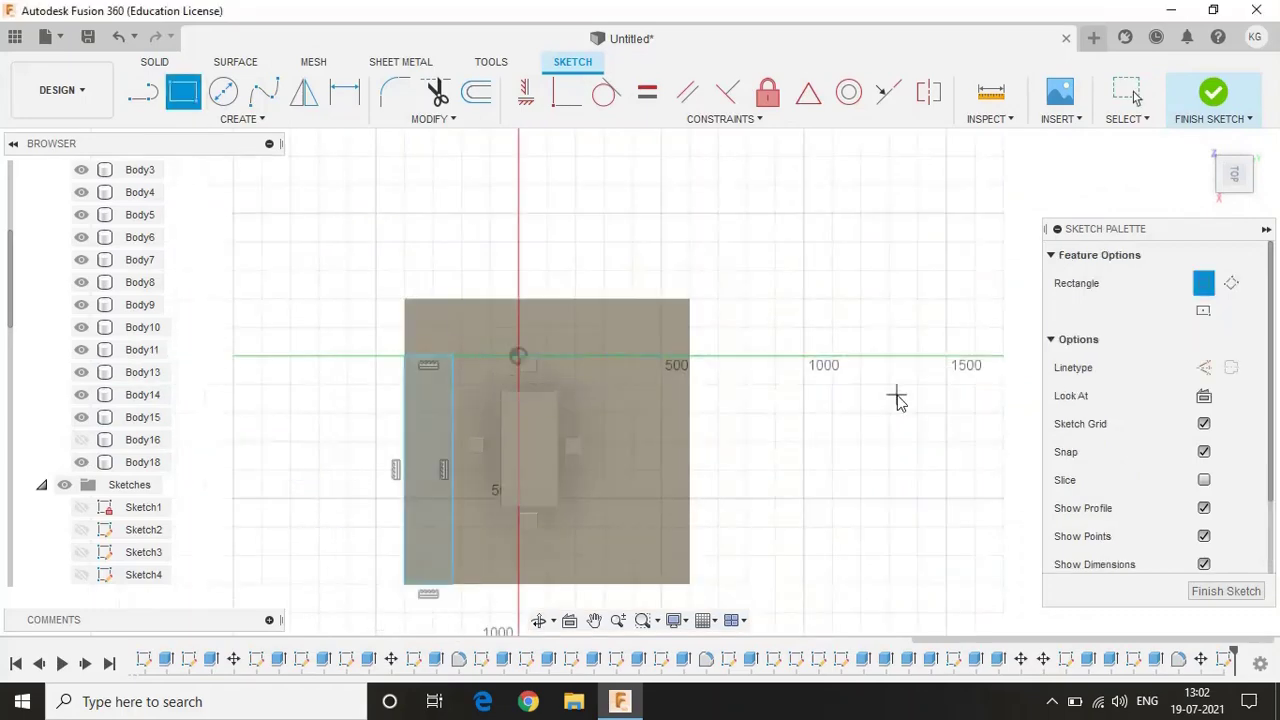
{"action": "key", "text": "Escape"}
Extrude the rectangle into a long counter slab as a new body
{"action": "middle_click_drag", "start_coordinate": [638, 380], "coordinate": [120, 143], "text": "shift"}
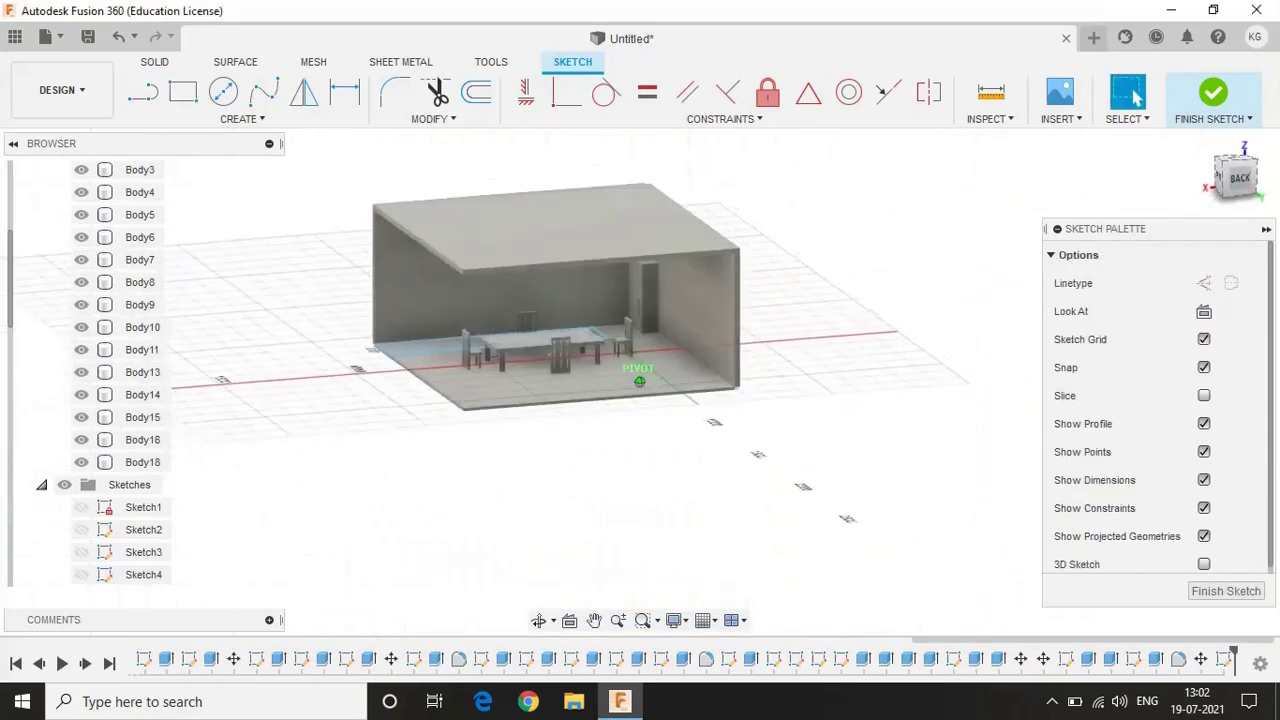
{"action": "key", "text": "e"}
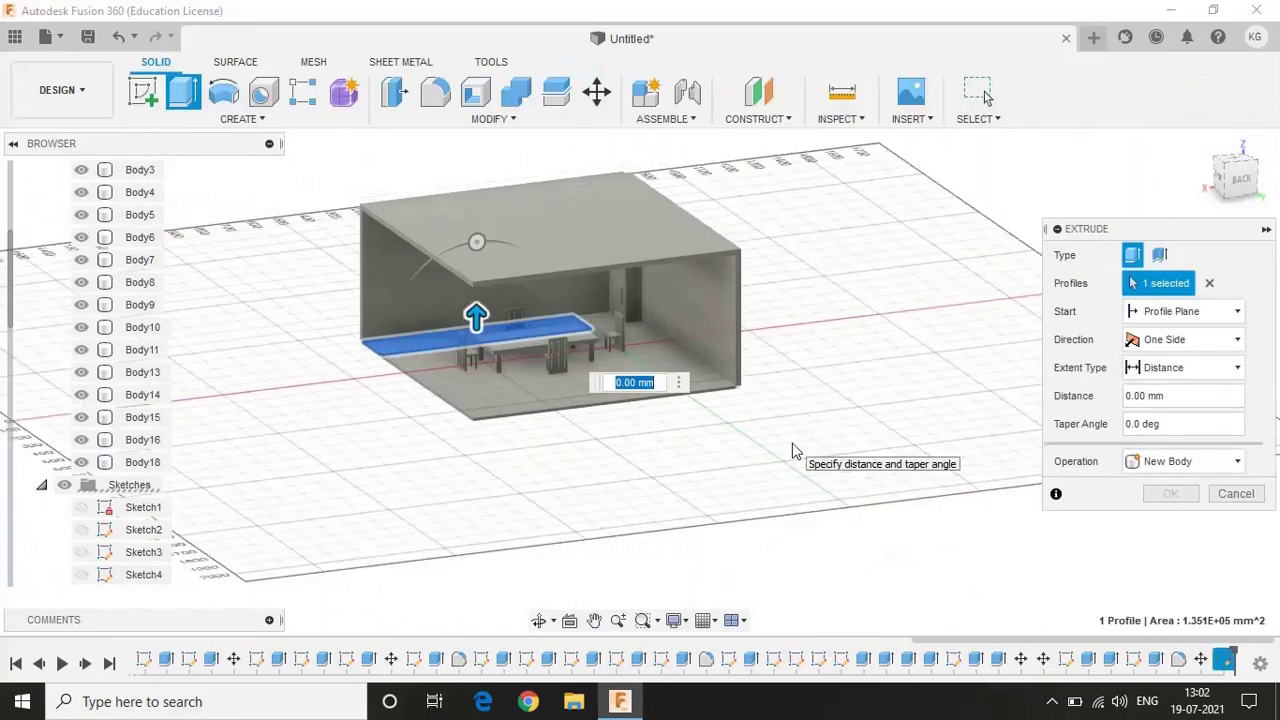
{"action": "left_click", "coordinate": [1170, 493]}
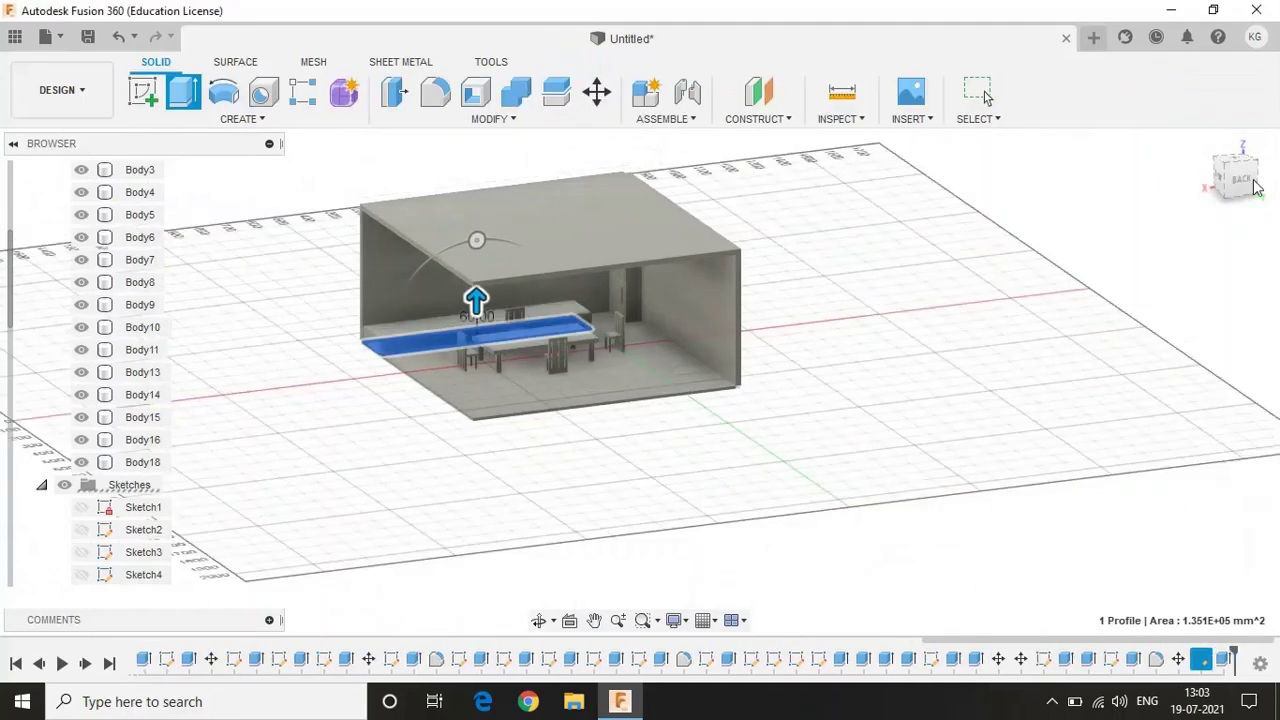
Face the back wall and begin a rectangle sketch on its face
{"action": "left_click", "coordinate": [1240, 186]}
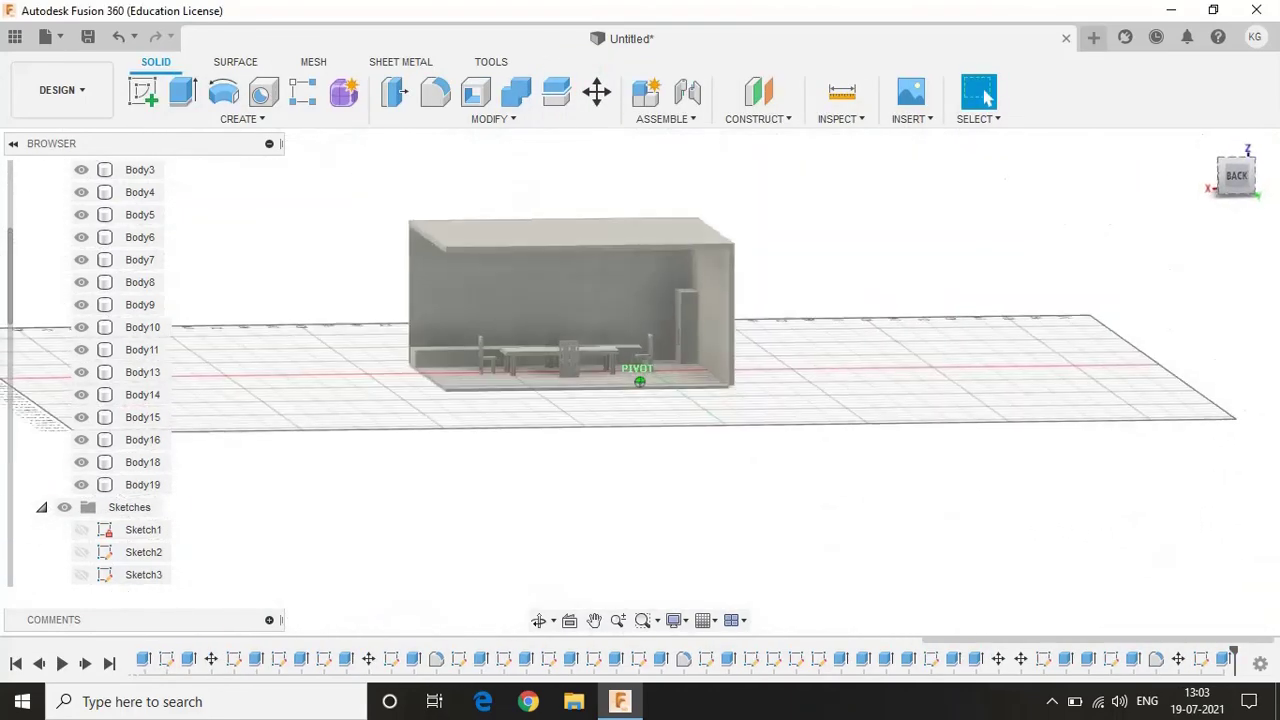
{"action": "key", "text": "r"}
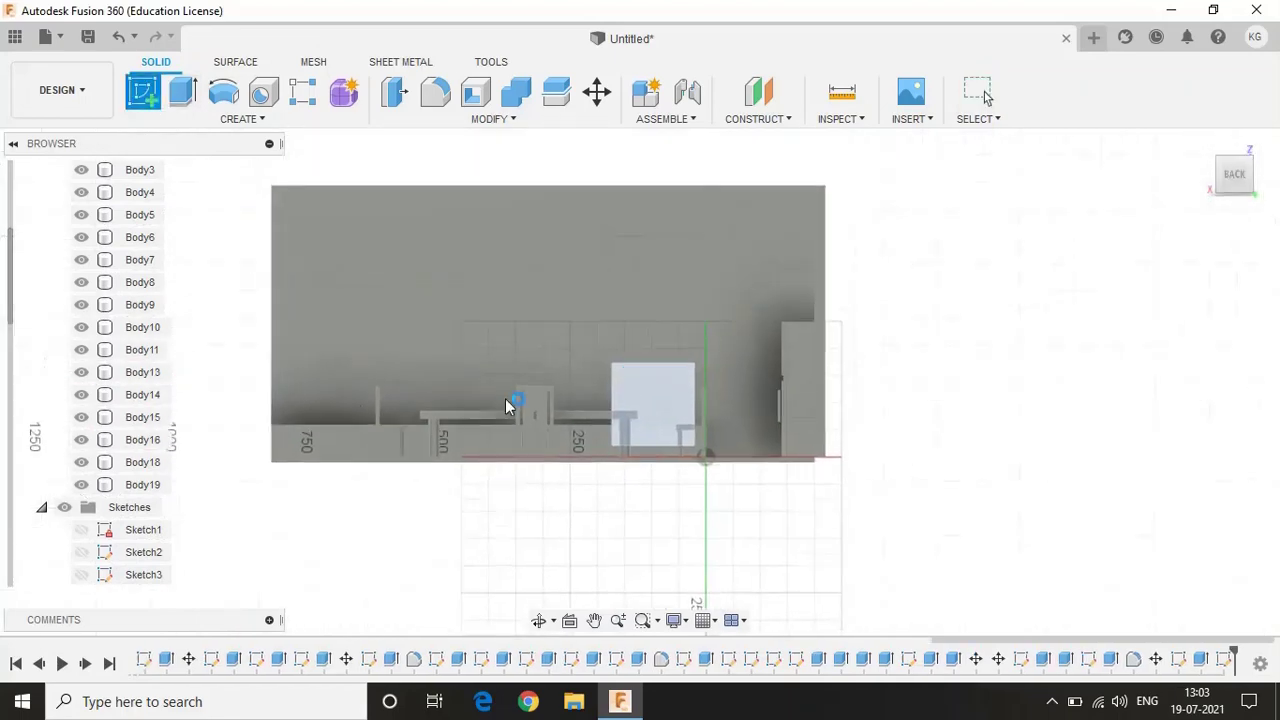
{"action": "left_click", "coordinate": [505, 398]}
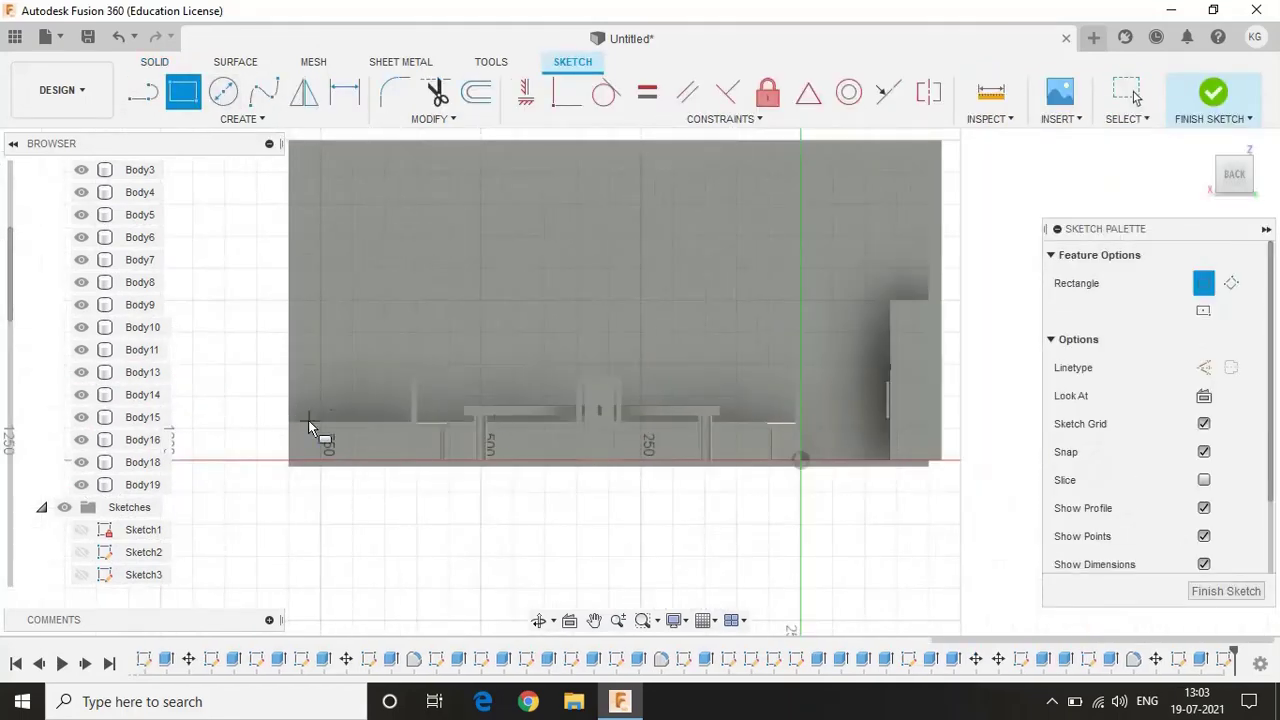
{"action": "scroll", "coordinate": [296, 410], "scroll_direction": "up", "scroll_amount": 2}
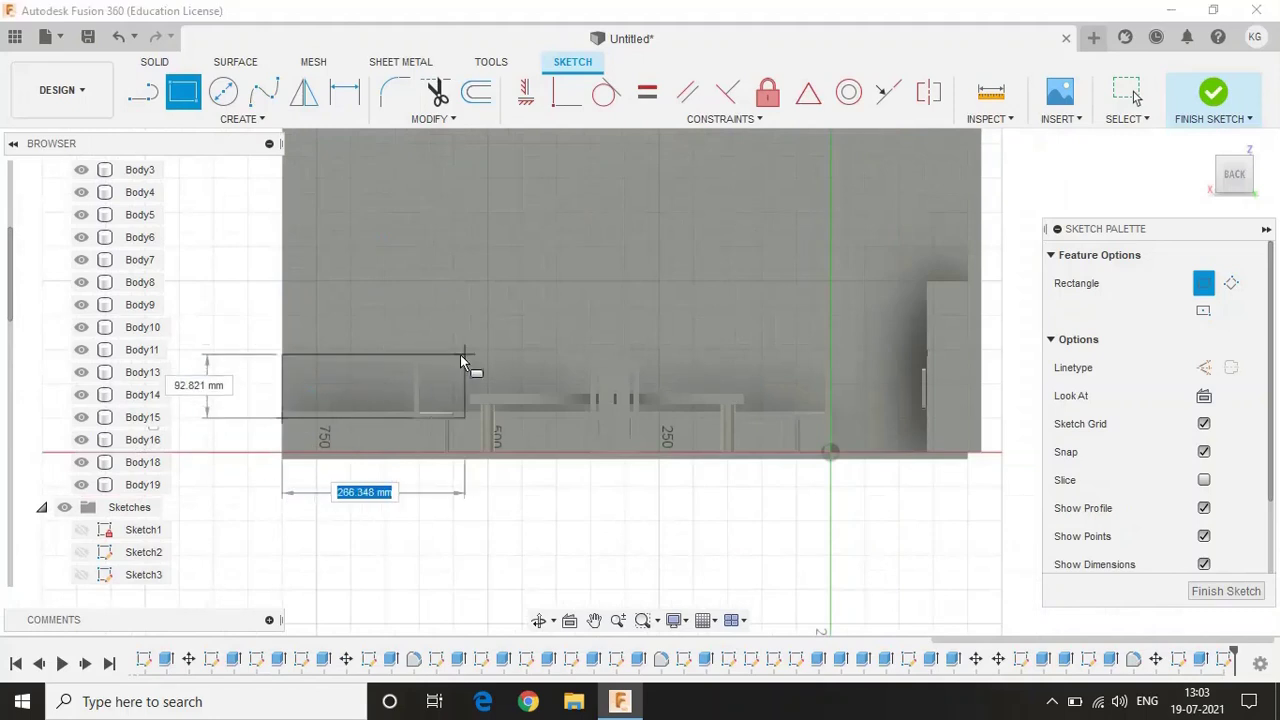
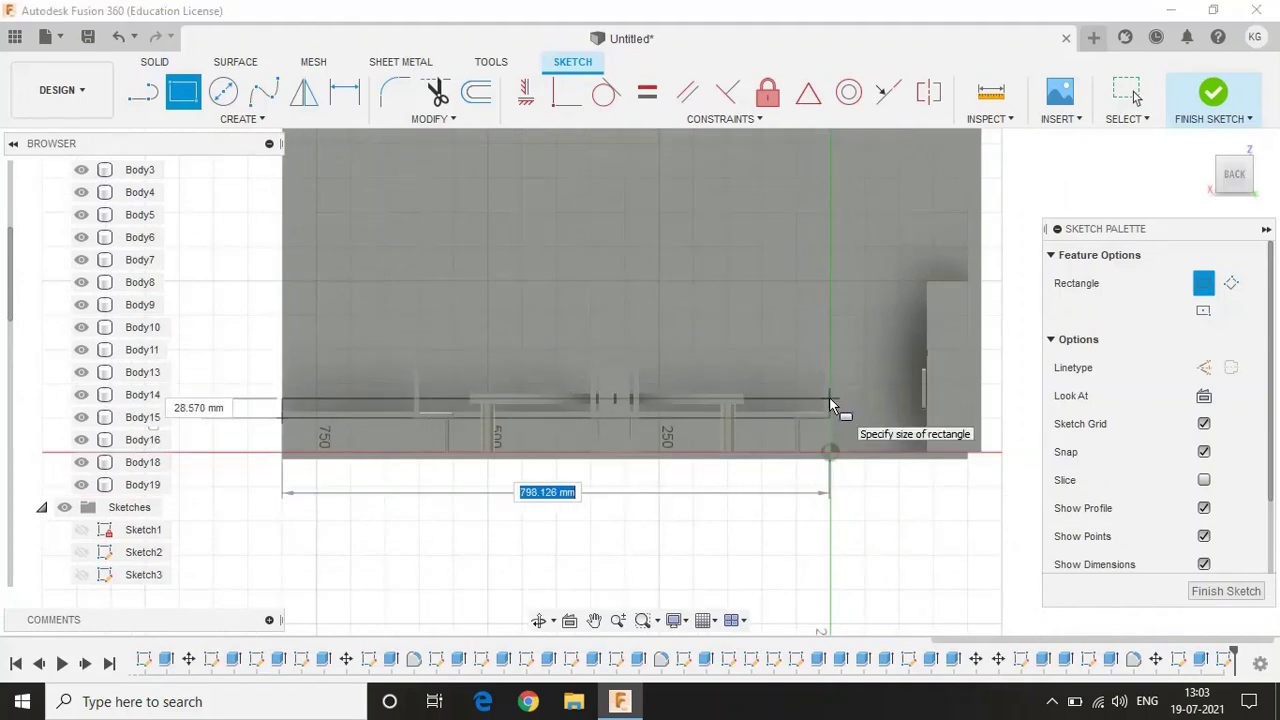
Sketch a 798 × 30 mm rectangle along the counter
{"action": "type", "text": "8"}
{"action": "key", "text": "Tab"}
{"action": "type", "text": "30"}
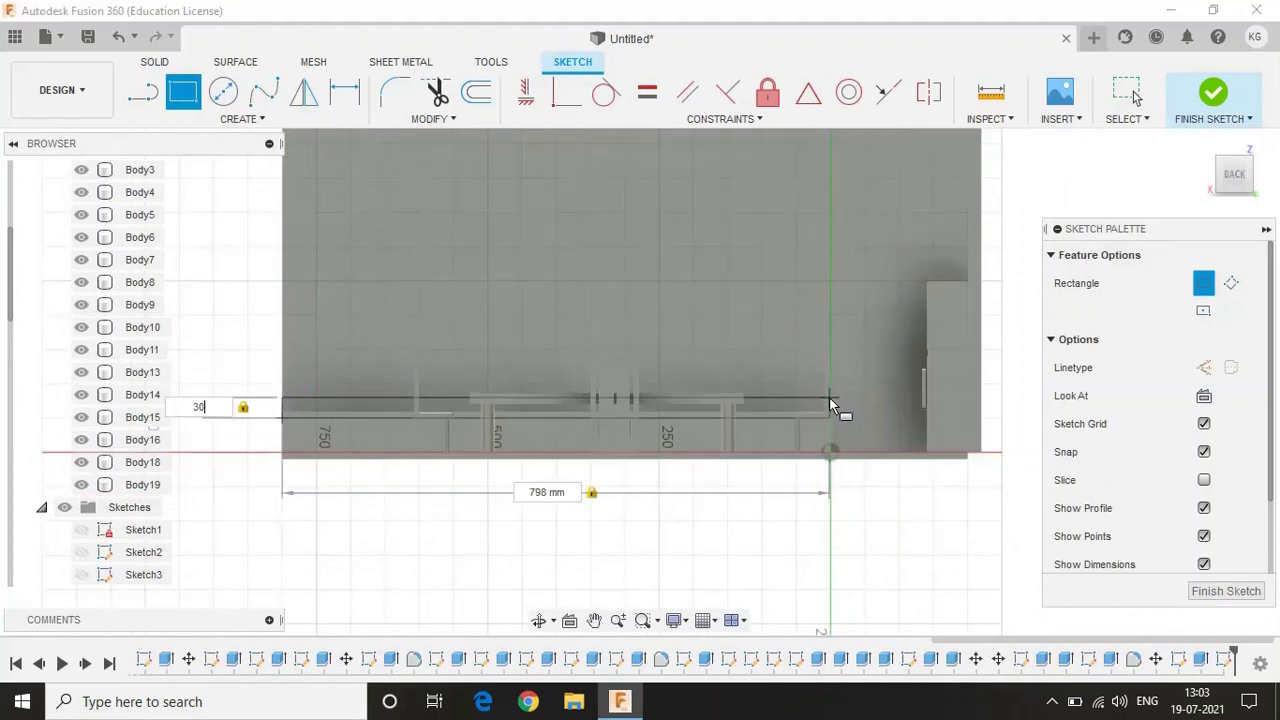
{"action": "key", "text": "Return"}
Move the rectangle -5 mm back into place along the wall
{"action": "key", "text": "m"}
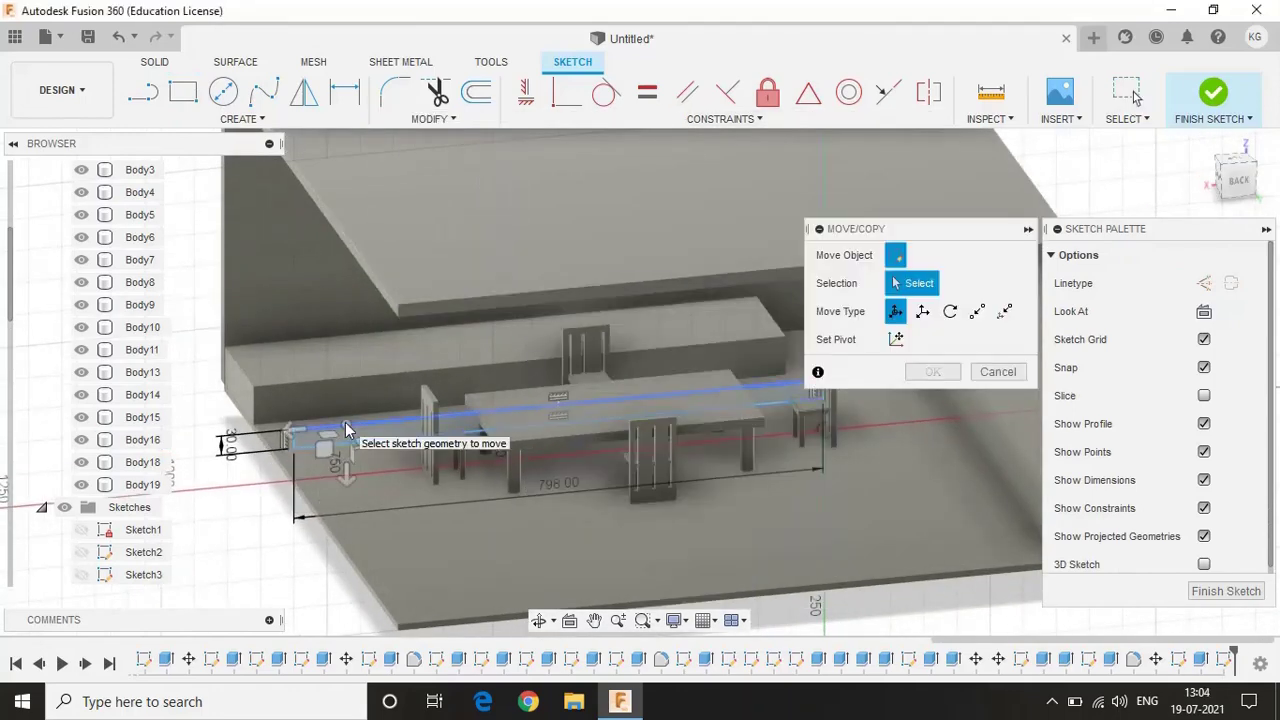
{"action": "left_click", "coordinate": [1215, 180]}
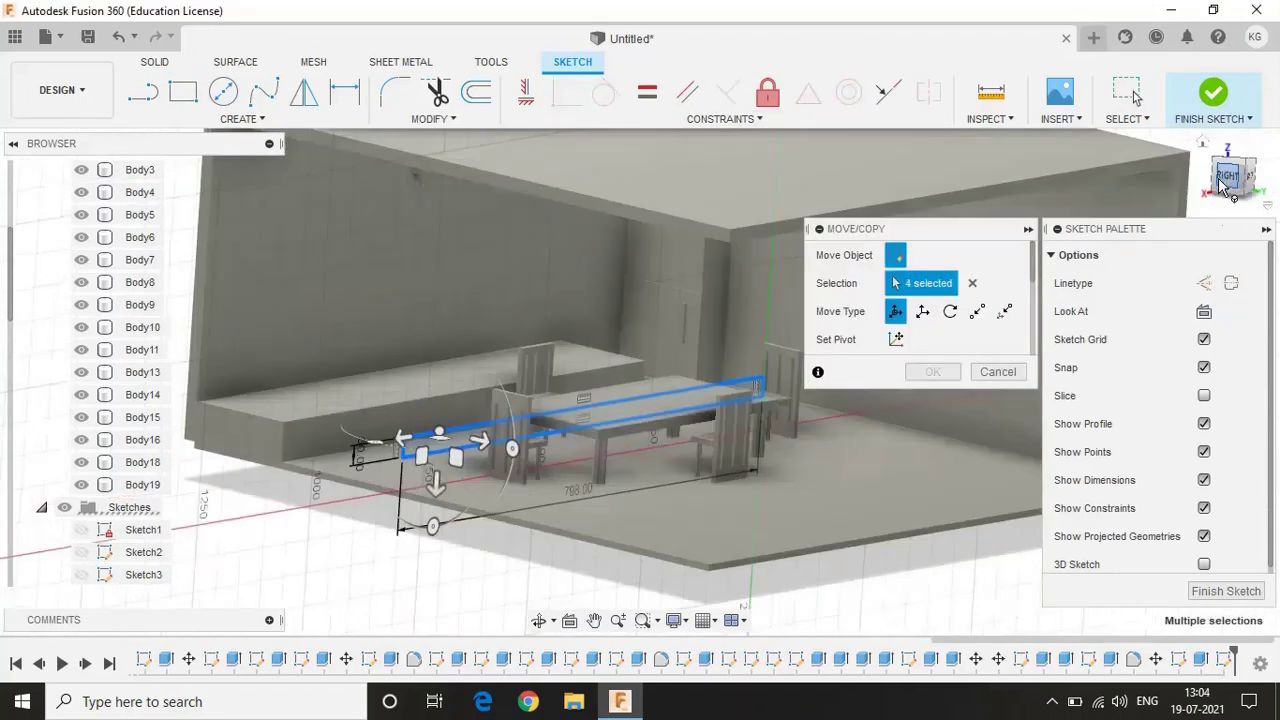
{"action": "middle_click_drag", "start_coordinate": [413, 405], "coordinate": [309, 466], "text": "shift"}
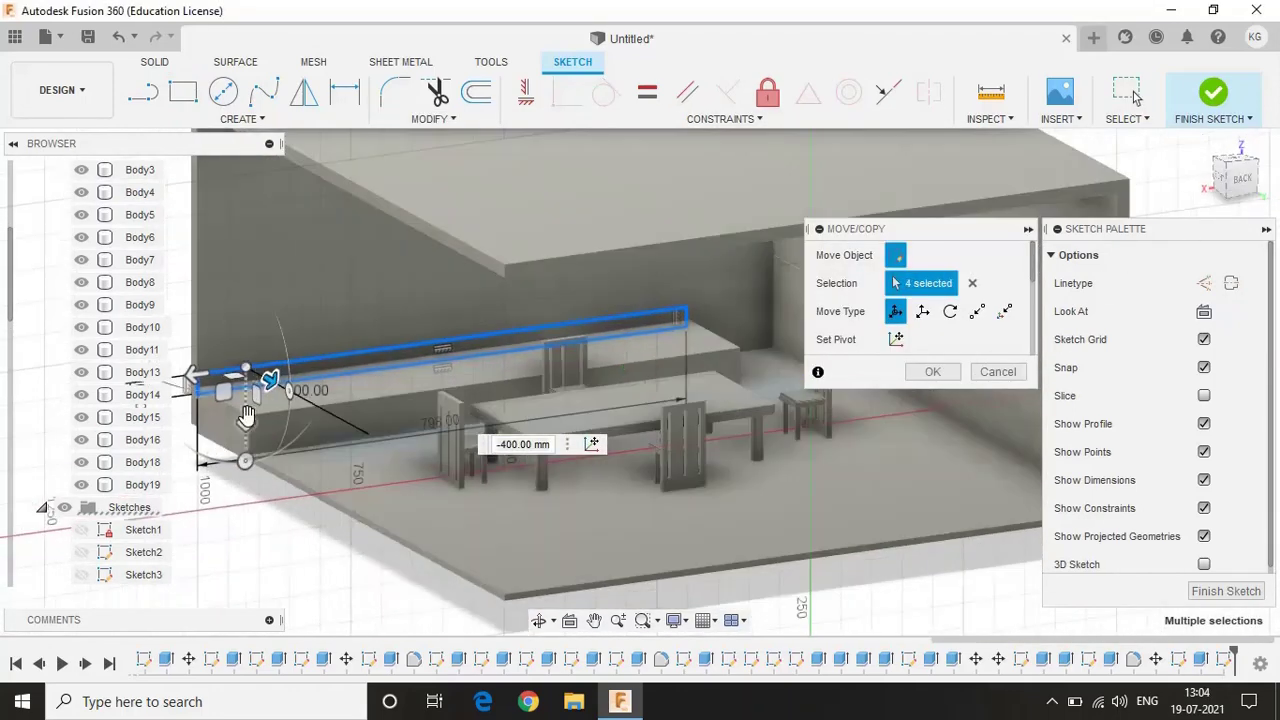
{"action": "type", "text": "-3"}
{"action": "key", "text": "BackSpace"}
{"action": "type", "text": "5"}
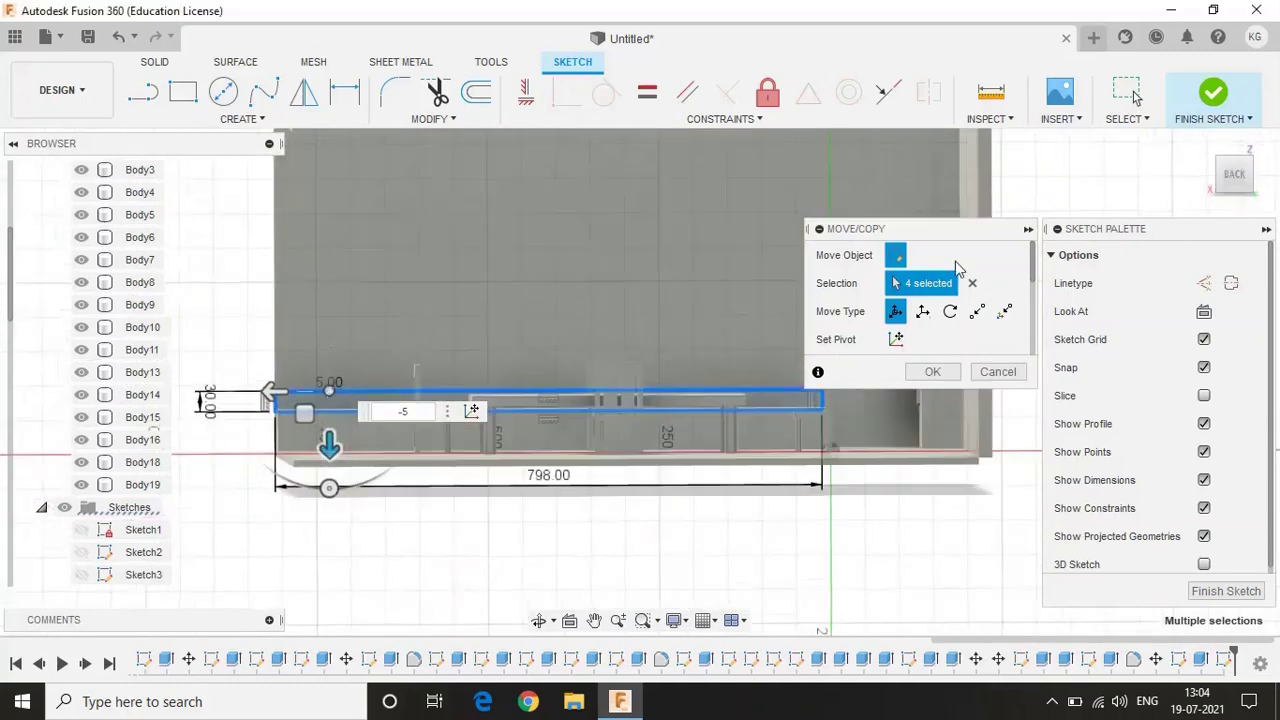
{"action": "left_click", "coordinate": [928, 372]}
Extrude the rectangle 140 mm as a separate new body, Body20
{"action": "middle_click_drag", "start_coordinate": [600, 450], "coordinate": [418, 519], "text": "shift"}
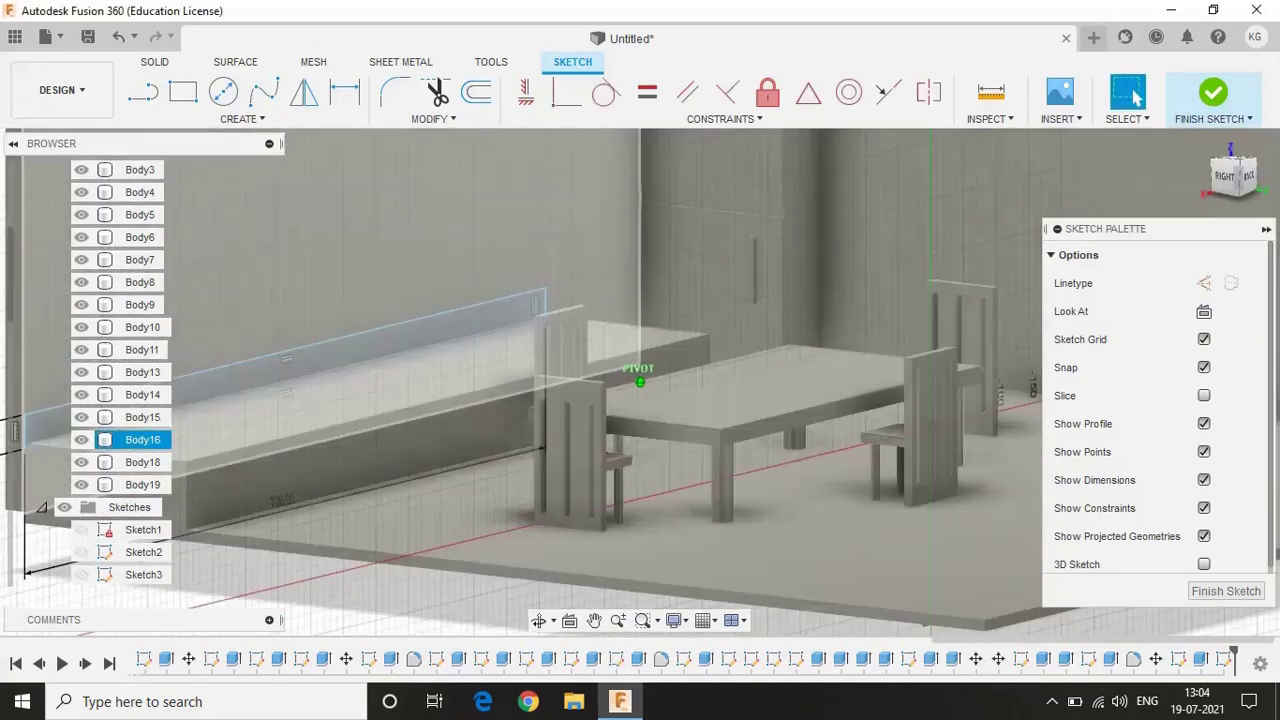
{"action": "key", "text": "e"}
{"action": "left_click_drag", "start_coordinate": [300, 369], "coordinate": [441, 464]}
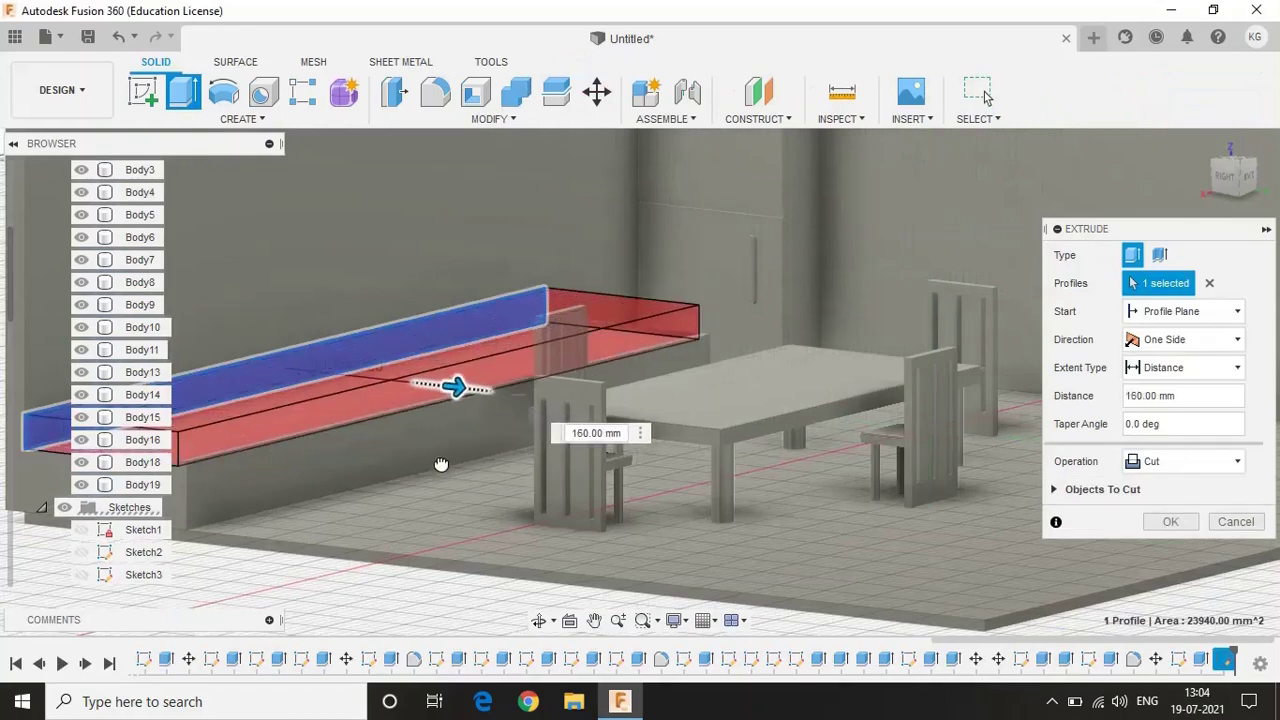
{"action": "left_click", "coordinate": [1234, 178]}
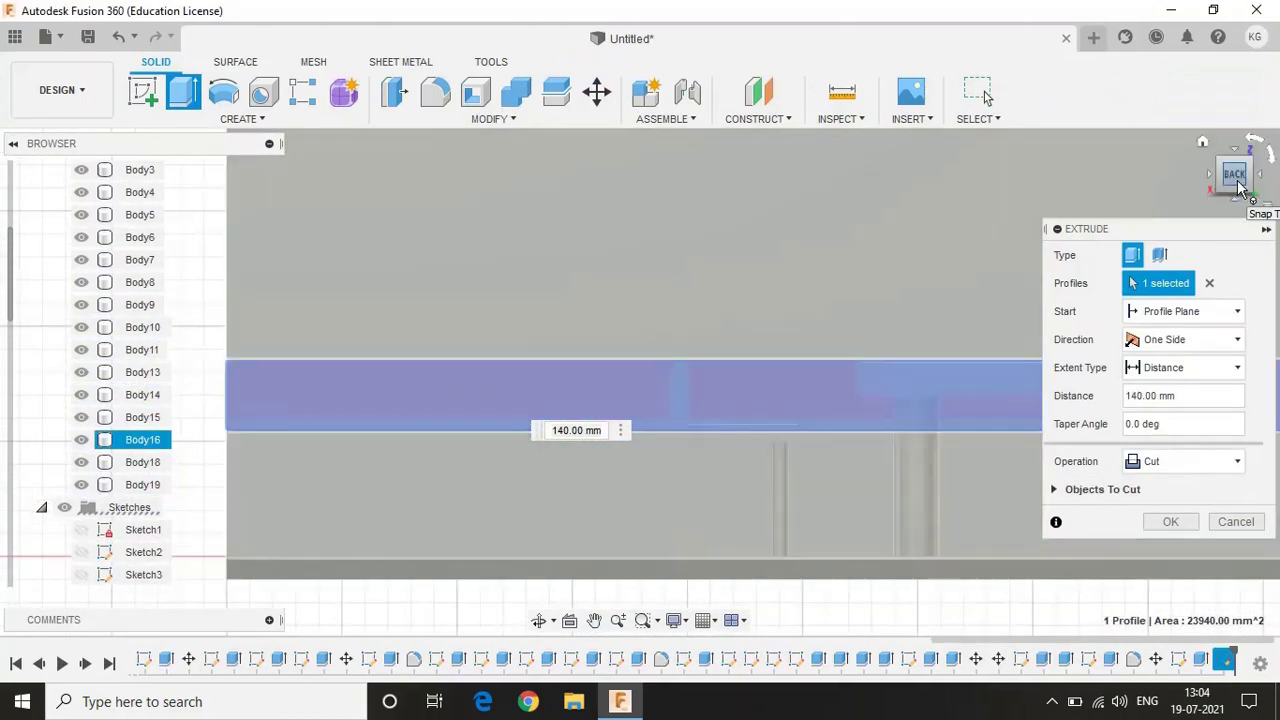
{"action": "left_click_drag", "start_coordinate": [1238, 185], "coordinate": [1236, 205]}
{"action": "left_click", "coordinate": [1237, 461]}
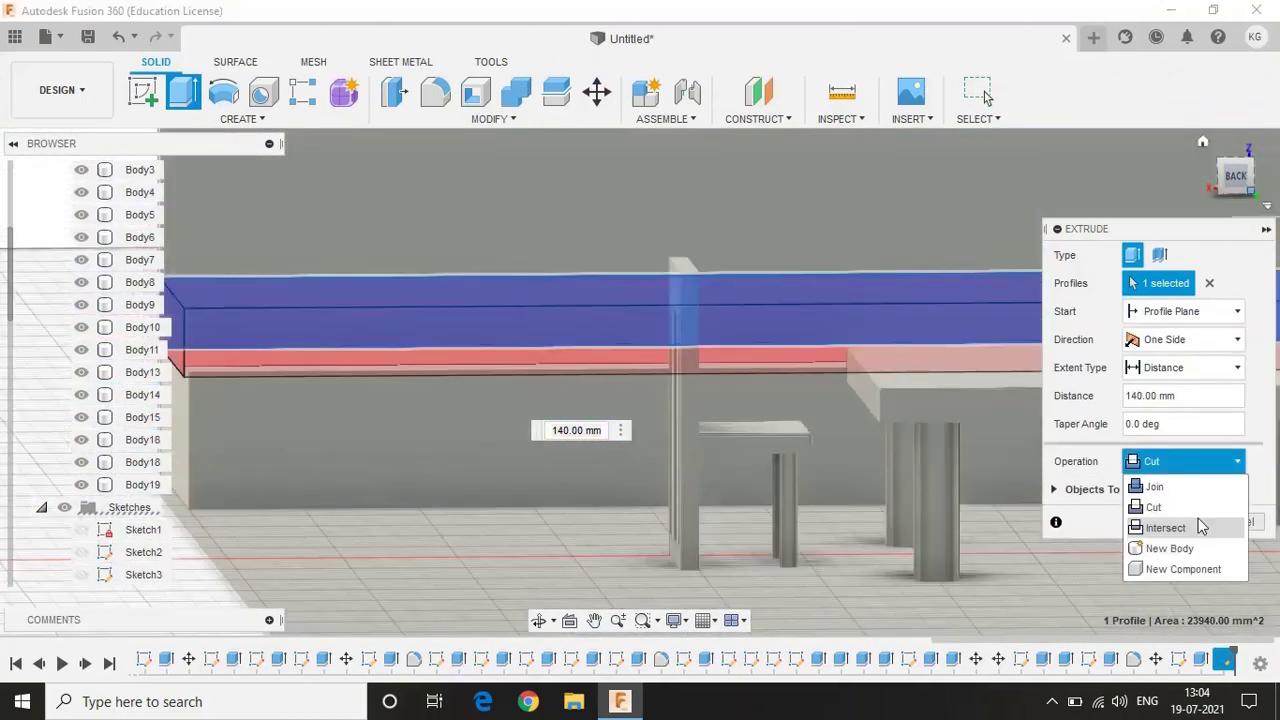
{"action": "left_click", "coordinate": [1197, 543]}
{"action": "left_click", "coordinate": [1169, 491]}
Extrude the long counter face 15 mm, joining it to the counter
{"action": "middle_click_drag", "start_coordinate": [638, 378], "coordinate": [560, 380], "text": "shift"}
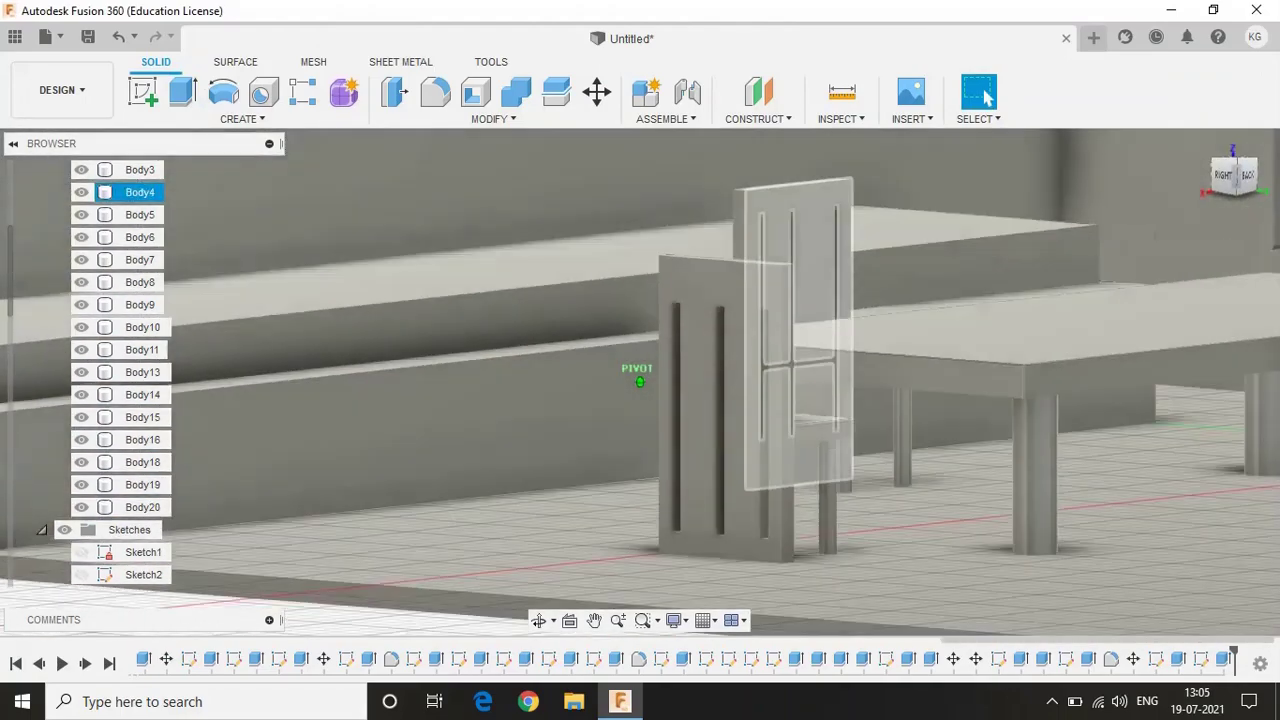
{"action": "mouse_move", "coordinate": [638, 378]}
{"action": "middle_mouse_down", "text": "shift"}
{"action": "mouse_move", "coordinate": [563, 399]}
{"action": "mouse_move", "coordinate": [575, 427]}
{"action": "middle_mouse_up", "text": "shift"}
{"action": "key", "text": "e"}
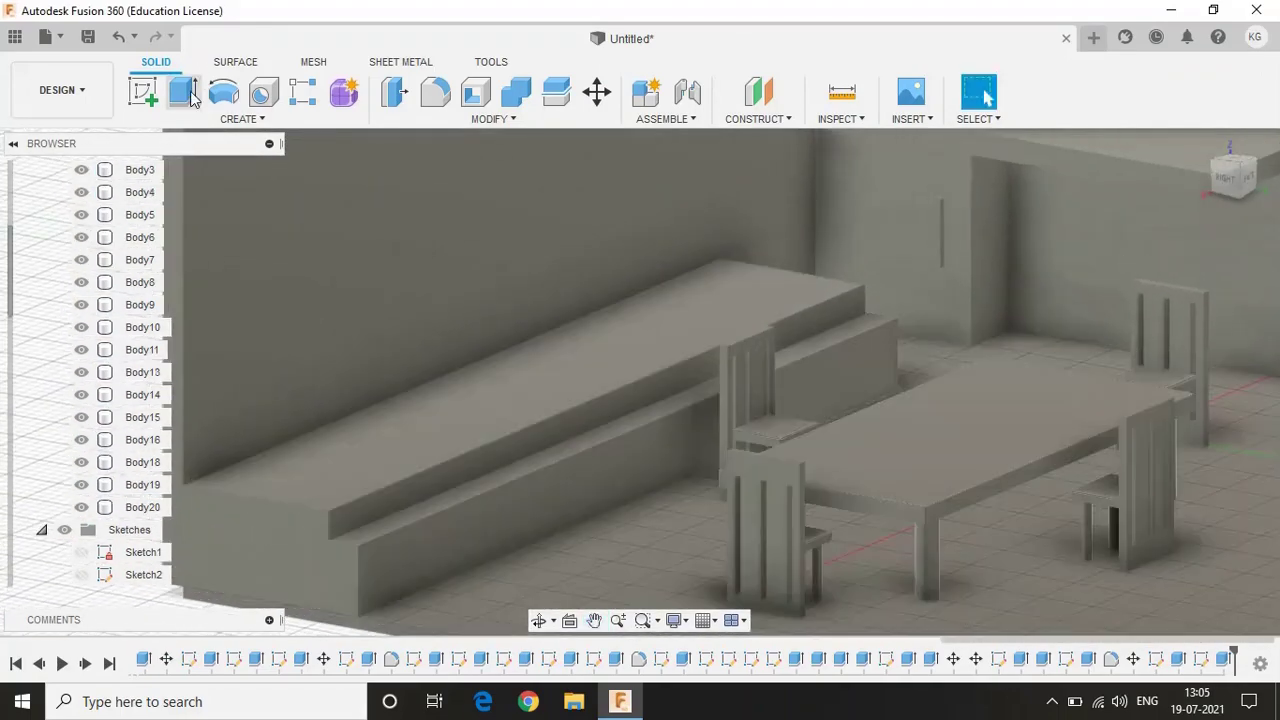
{"action": "left_click", "coordinate": [575, 427]}
{"action": "type", "text": "10"}
{"action": "key", "text": "Return"}
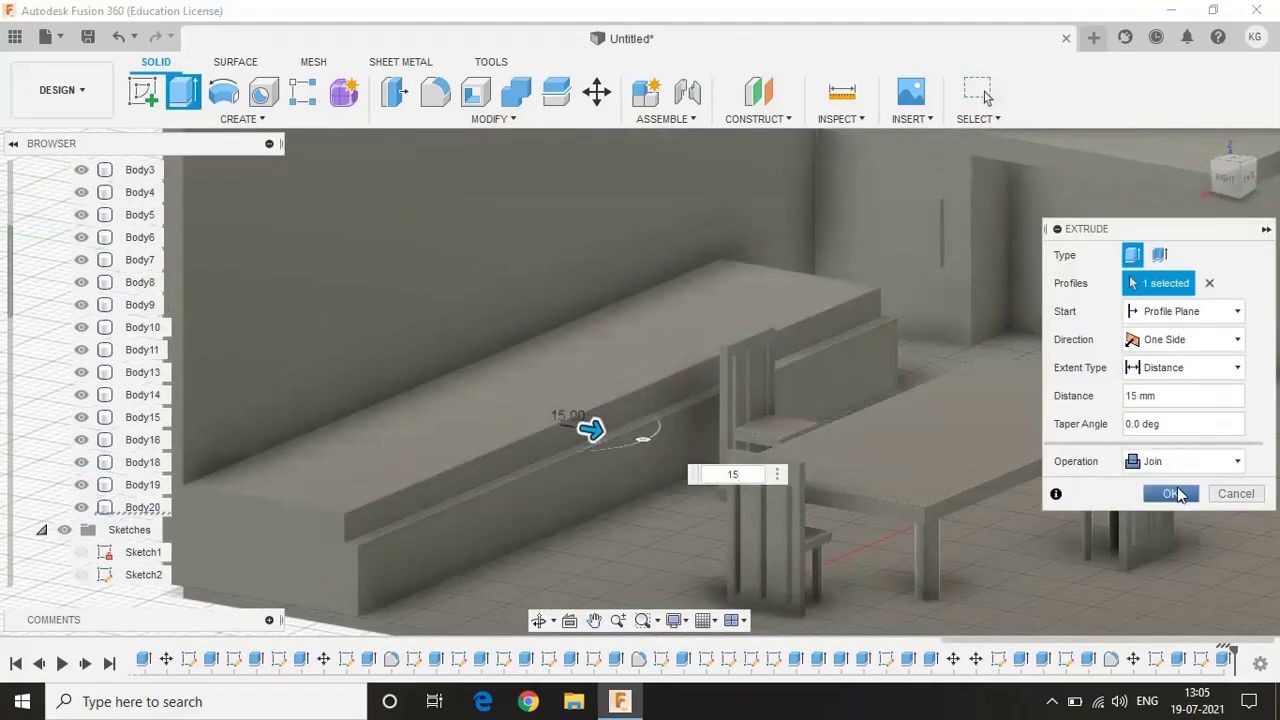
Round two long counter edges with 2 mm fillets
{"action": "middle_click_drag", "start_coordinate": [1231, 246], "coordinate": [1180, 192], "text": "shift"}
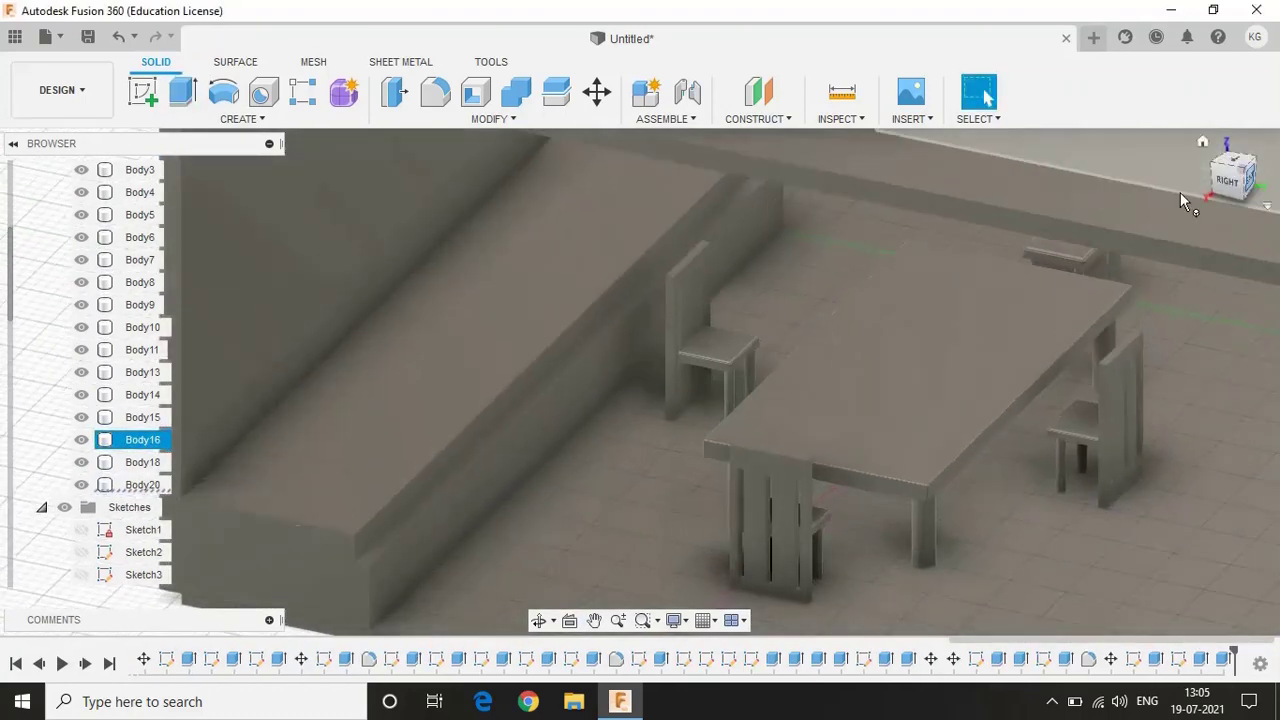
{"action": "key", "text": "f"}
{"action": "left_click", "coordinate": [366, 566]}
{"action": "type", "text": "2"}
{"action": "key", "text": "Return"}
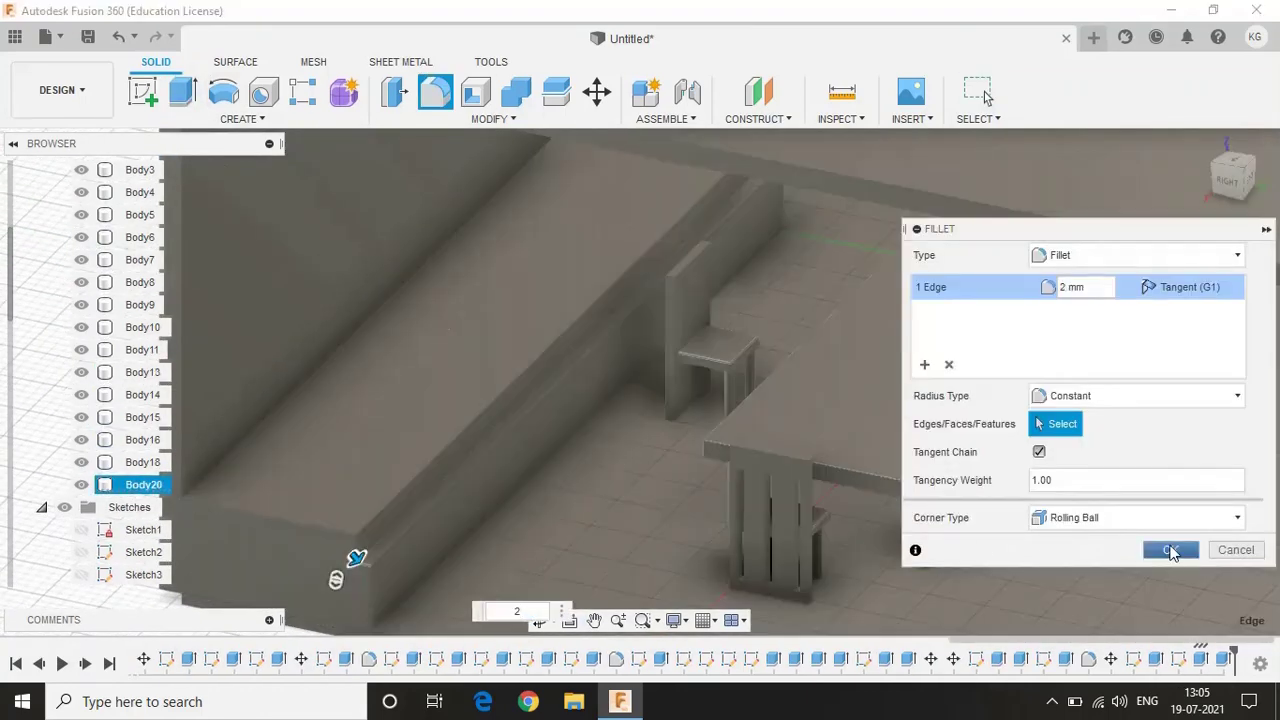
{"action": "mouse_move", "coordinate": [534, 516]}
{"action": "middle_mouse_down", "text": "shift"}
{"action": "mouse_move", "coordinate": [700, 176]}
{"action": "mouse_move", "coordinate": [825, 250]}
{"action": "mouse_move", "coordinate": [634, 366]}
{"action": "mouse_move", "coordinate": [692, 553]}
{"action": "middle_mouse_up", "text": "shift"}
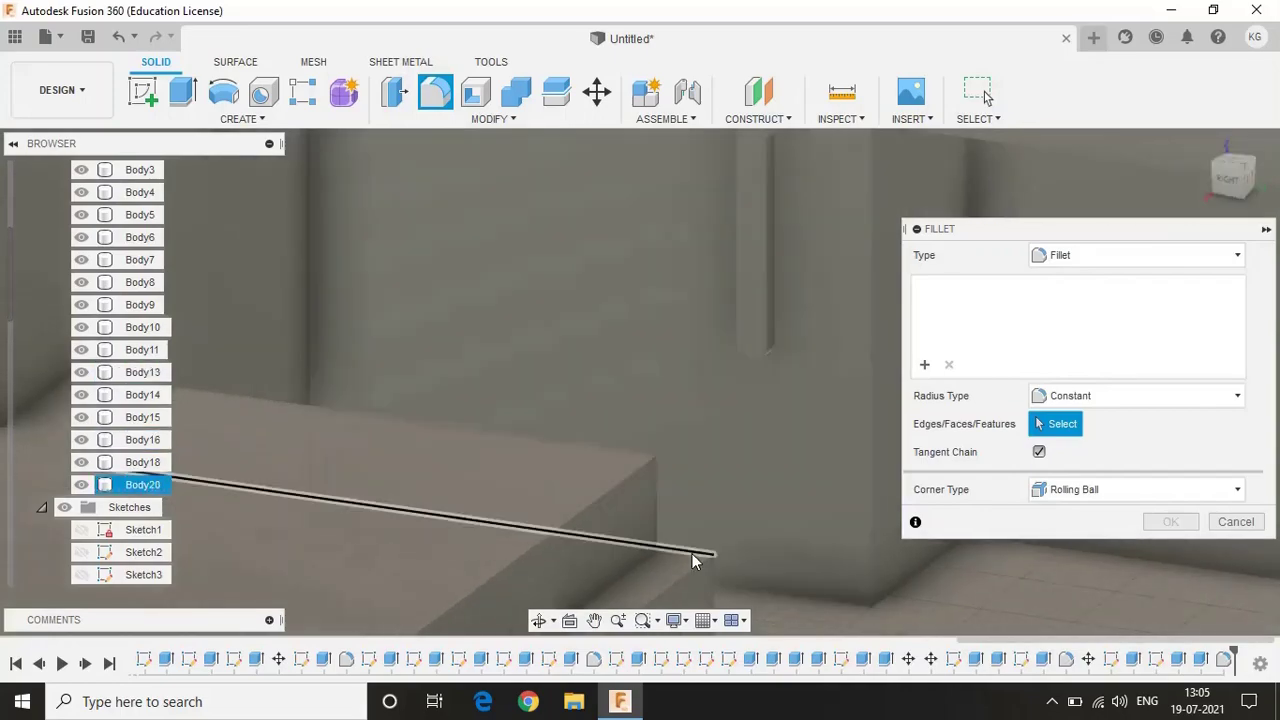
{"action": "left_click", "coordinate": [700, 545]}
{"action": "type", "text": "2"}
{"action": "left_click", "coordinate": [1160, 551]}
{"action": "mouse_move", "coordinate": [864, 553]}
{"action": "middle_mouse_down", "text": "shift"}
{"action": "mouse_move", "coordinate": [696, 380]}
{"action": "mouse_move", "coordinate": [163, 417]}
{"action": "middle_mouse_up", "text": "shift"}
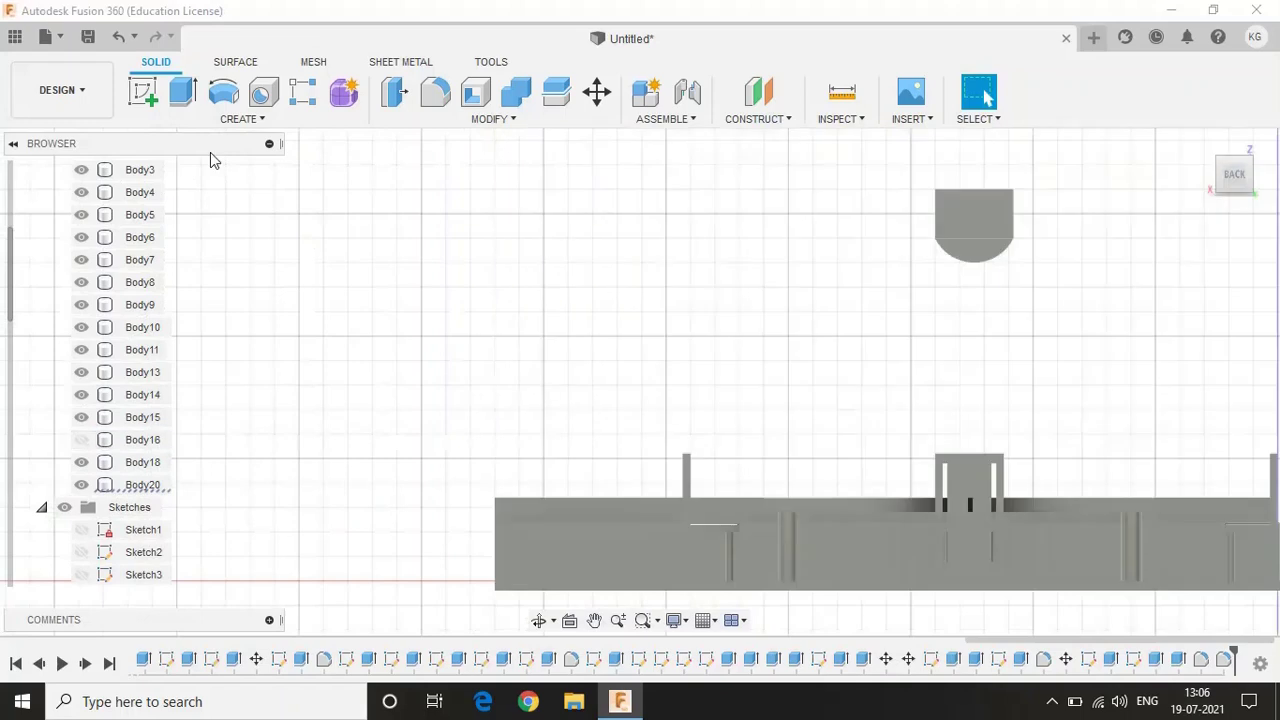
Start a sketch on the back wall and draw the rectangles, the lower one 70 mm tall
{"action": "left_click", "coordinate": [143, 91]}
{"action": "left_click", "coordinate": [1190, 500]}
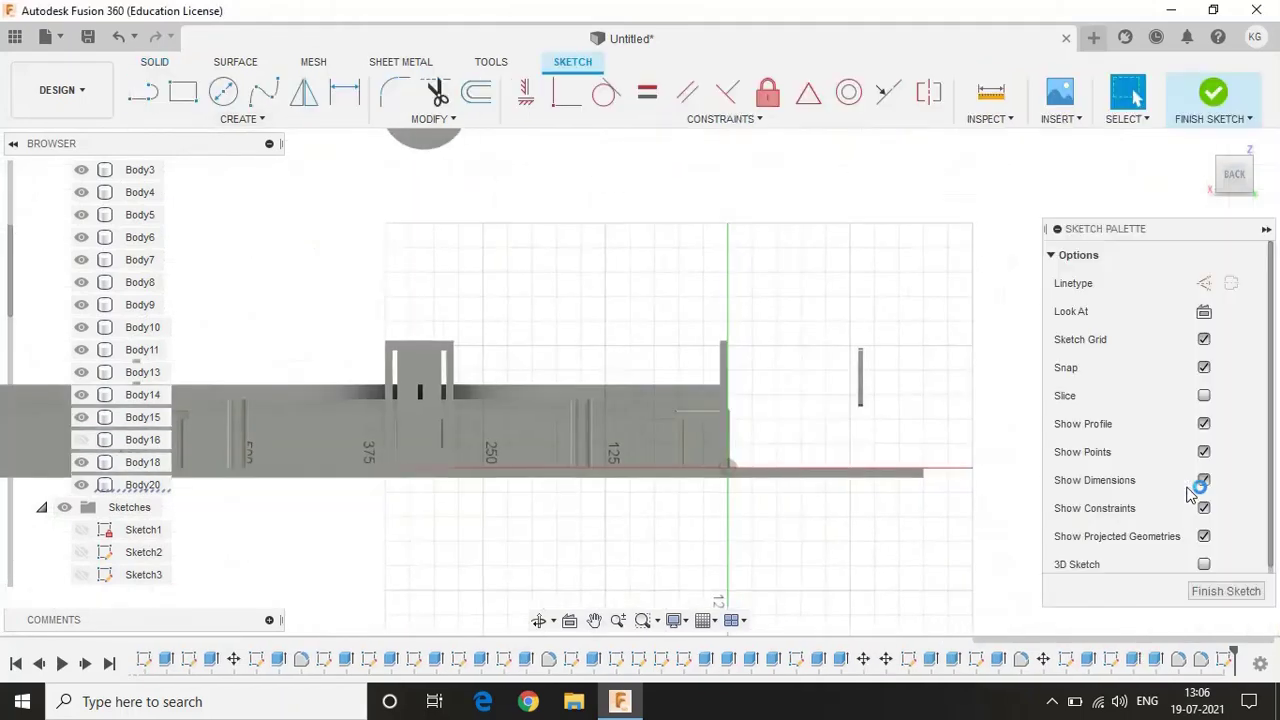
{"action": "left_click", "coordinate": [188, 92]}
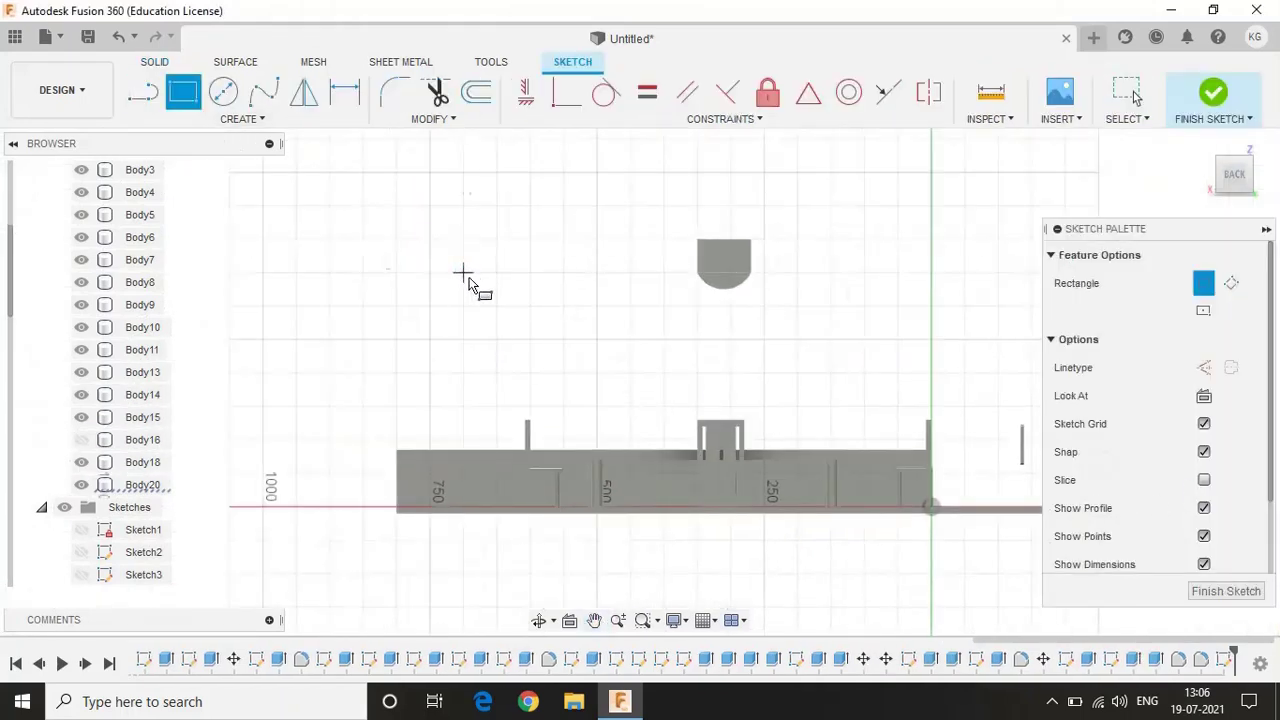
{"action": "left_click", "coordinate": [533, 343]}
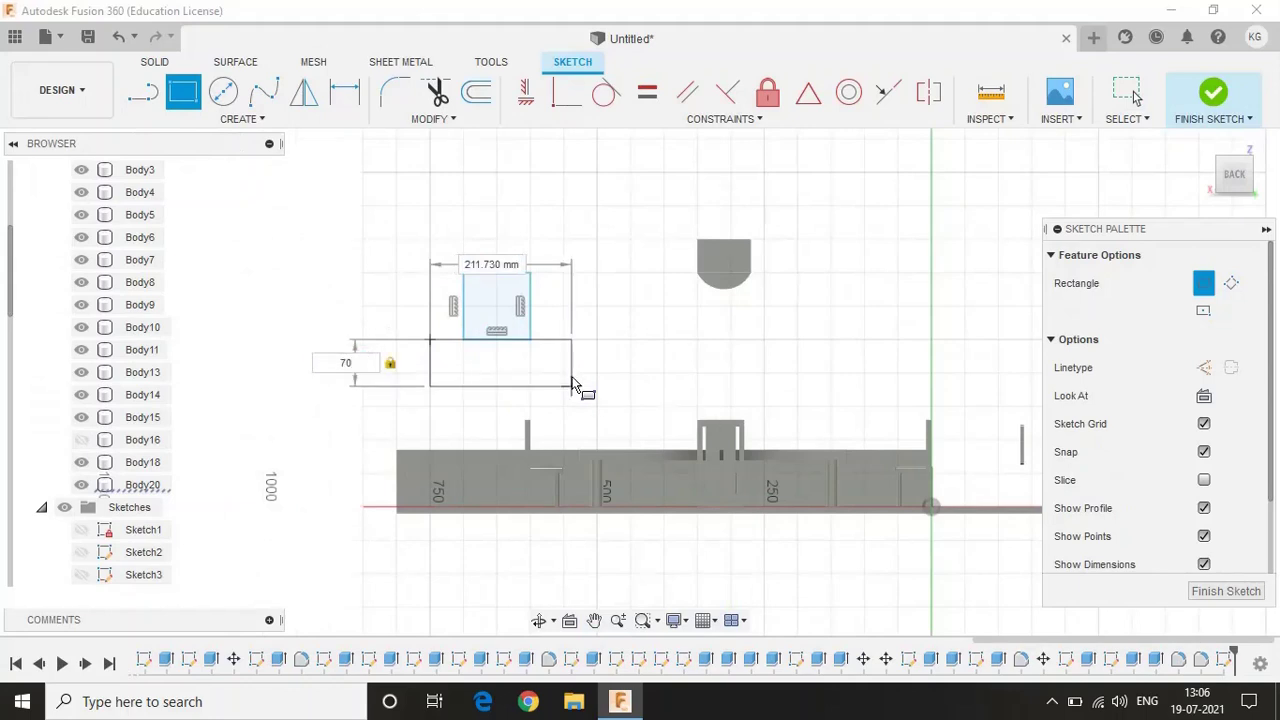
Move both rectangles up the back wall to 400
{"action": "left_click", "coordinate": [433, 118]}
{"action": "left_click", "coordinate": [440, 283]}
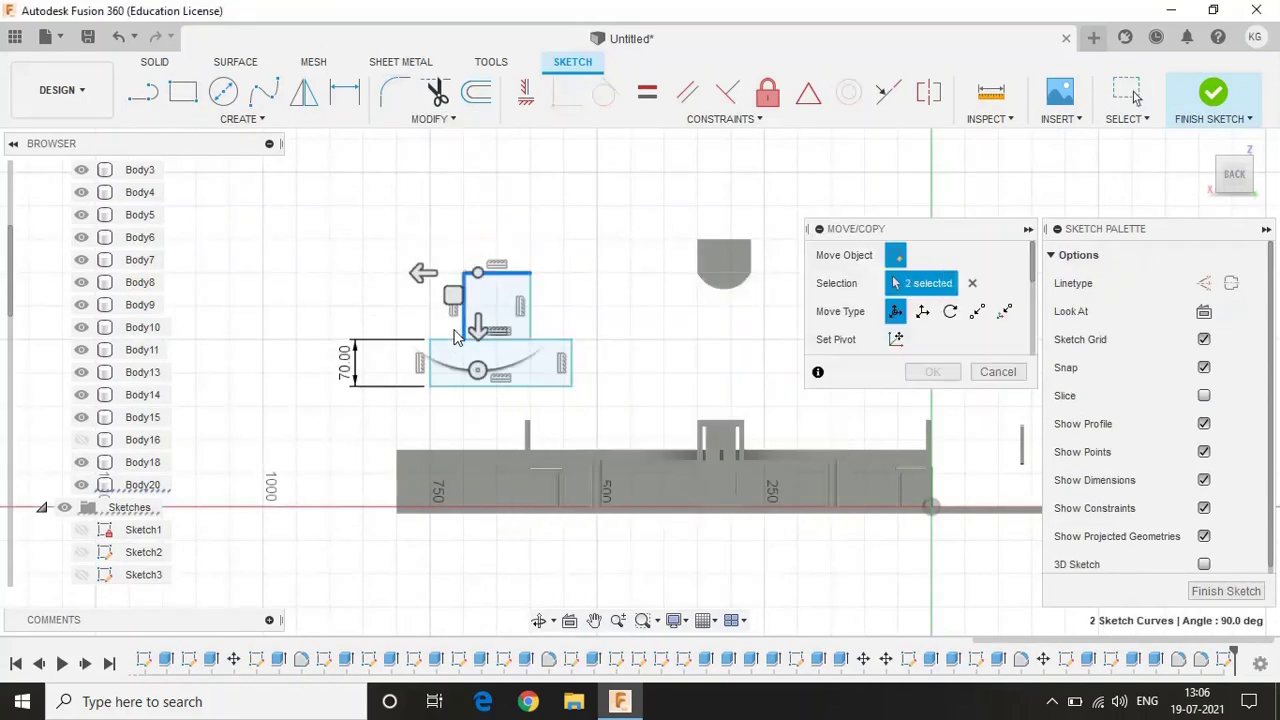
{"action": "left_click", "coordinate": [1215, 183]}
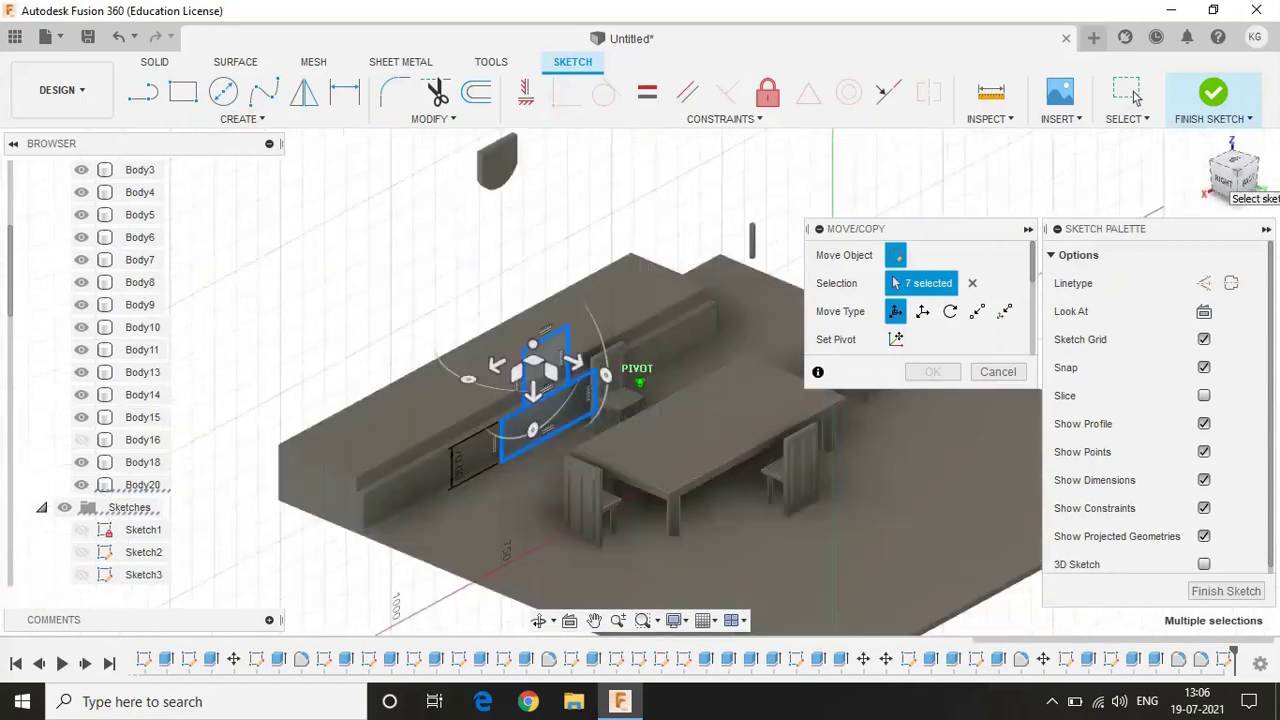
{"action": "left_click_drag", "start_coordinate": [448, 298], "coordinate": [414, 296]}
{"action": "left_click", "coordinate": [932, 371]}
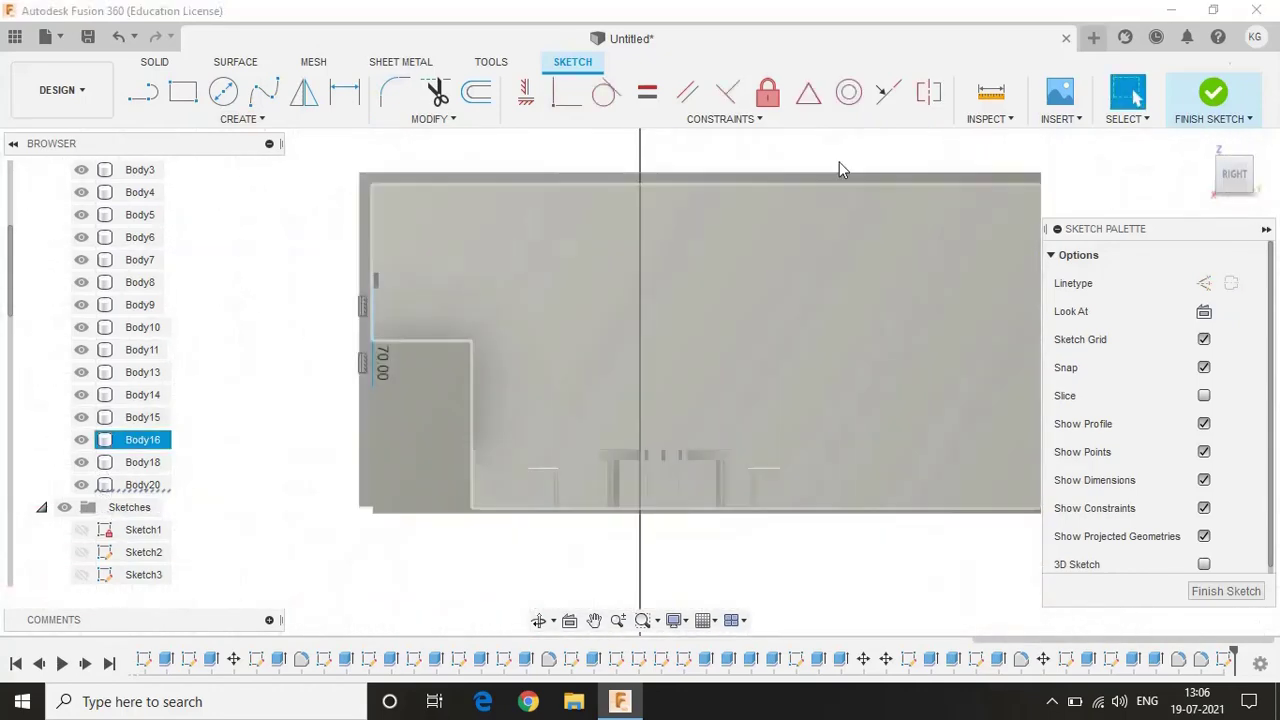
{"action": "mouse_move", "coordinate": [839, 162]}
{"action": "middle_mouse_down", "text": "shift"}
{"action": "mouse_move", "coordinate": [700, 300]}
{"action": "mouse_move", "coordinate": [760, 300]}
{"action": "middle_mouse_up", "text": "shift"}
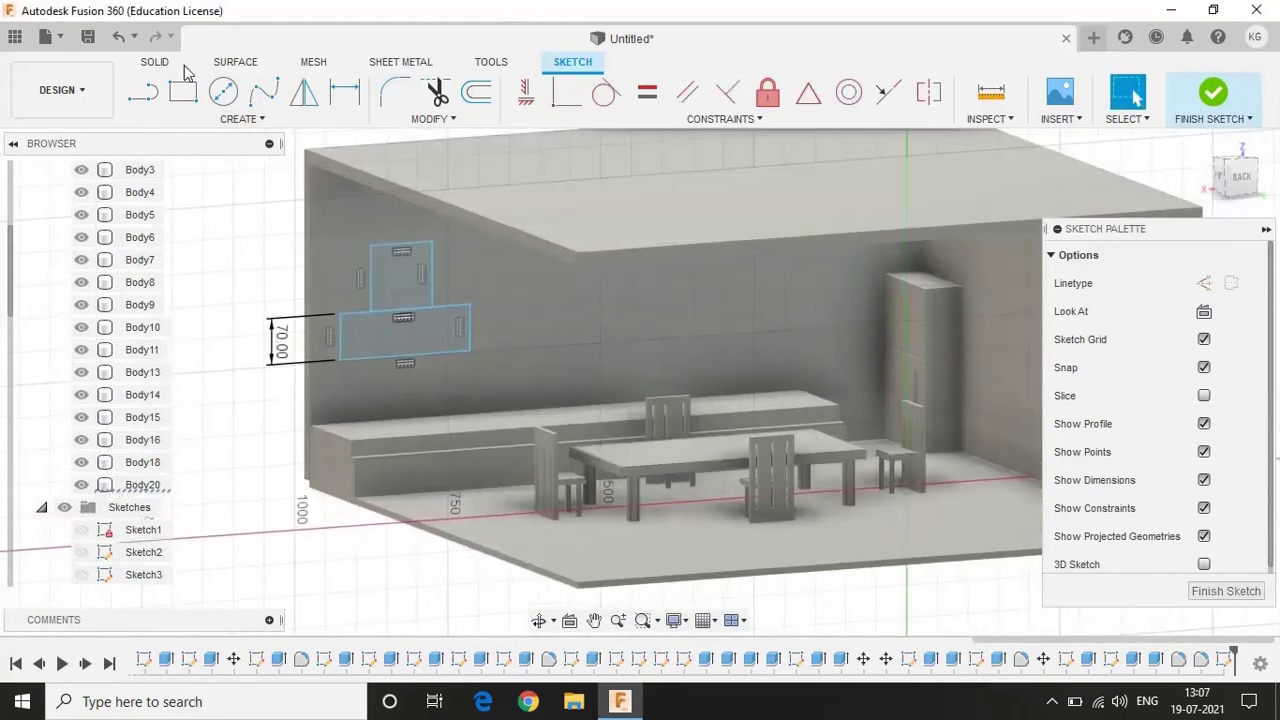
{"action": "left_click", "coordinate": [154, 61]}
{"action": "left_click", "coordinate": [183, 91]}
Extrude only the lower back-wall rectangle 10 mm into a new wall box
{"action": "type", "text": "30"}
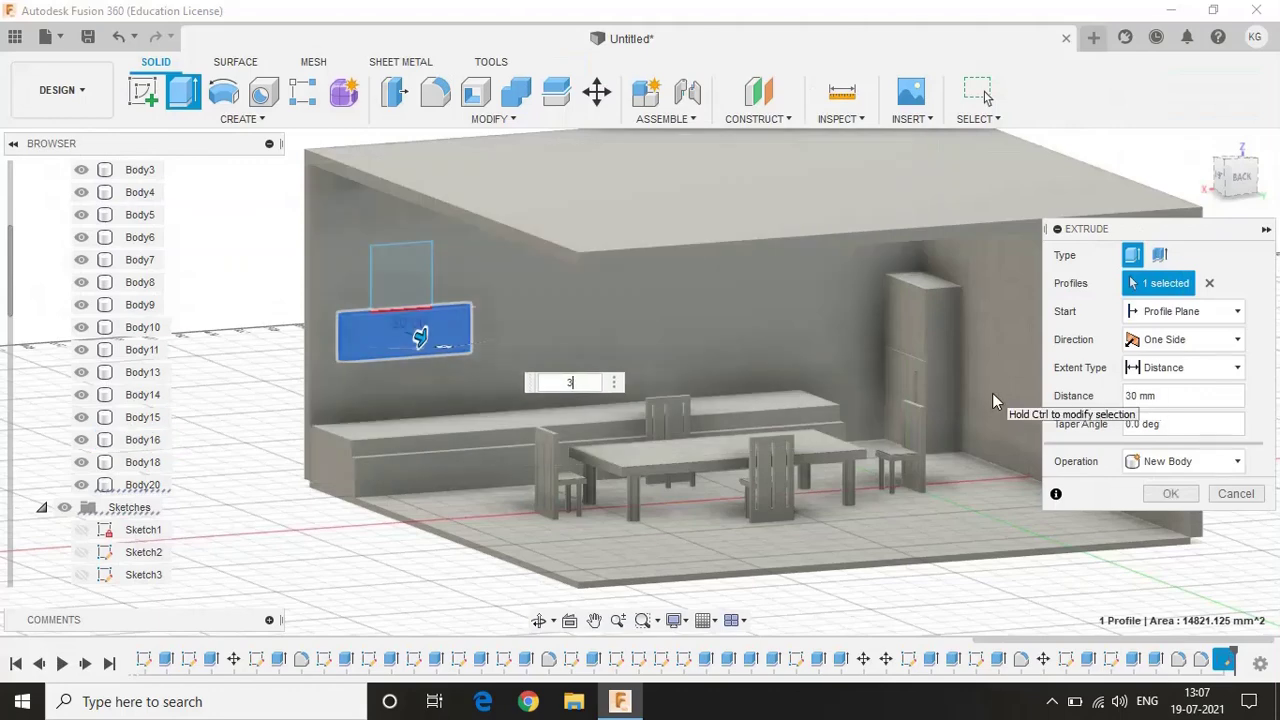
{"action": "key", "text": "BackSpace"}
{"action": "type", "text": "50"}
{"action": "left_click", "coordinate": [405, 275]}
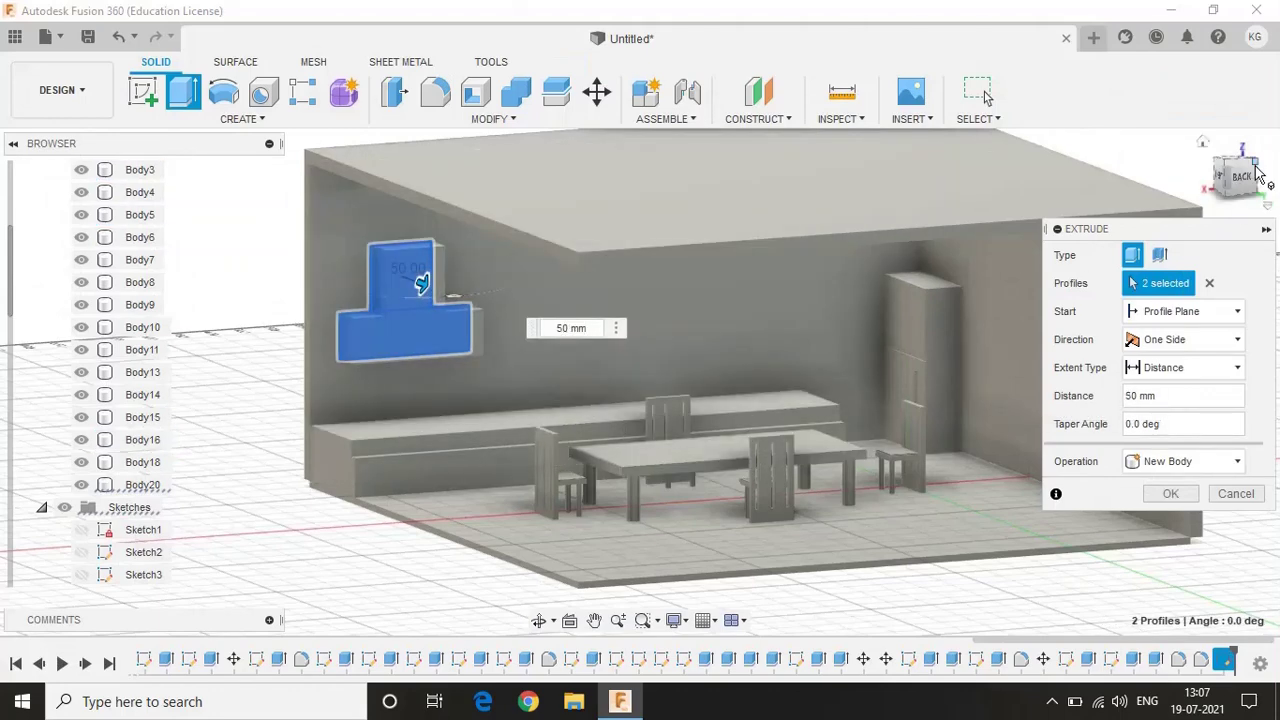
{"action": "left_click", "coordinate": [1256, 172]}
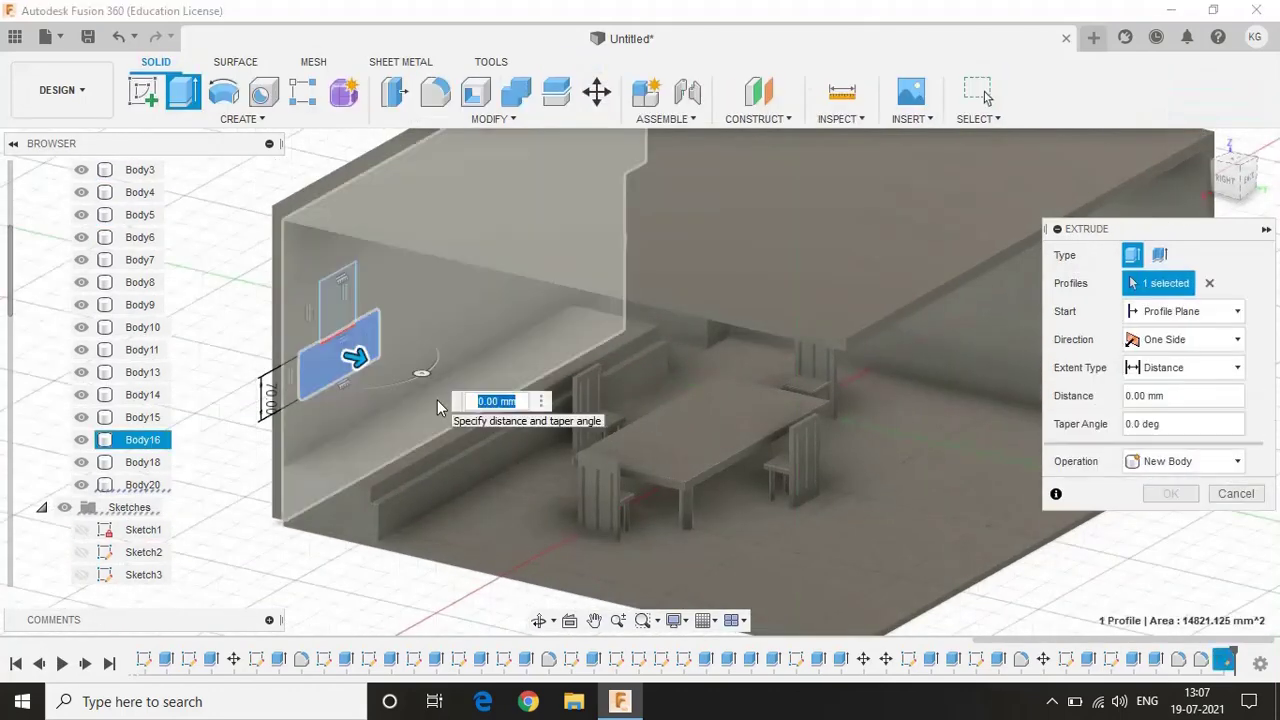
{"action": "type", "text": "10"}
{"action": "key", "text": "Return"}
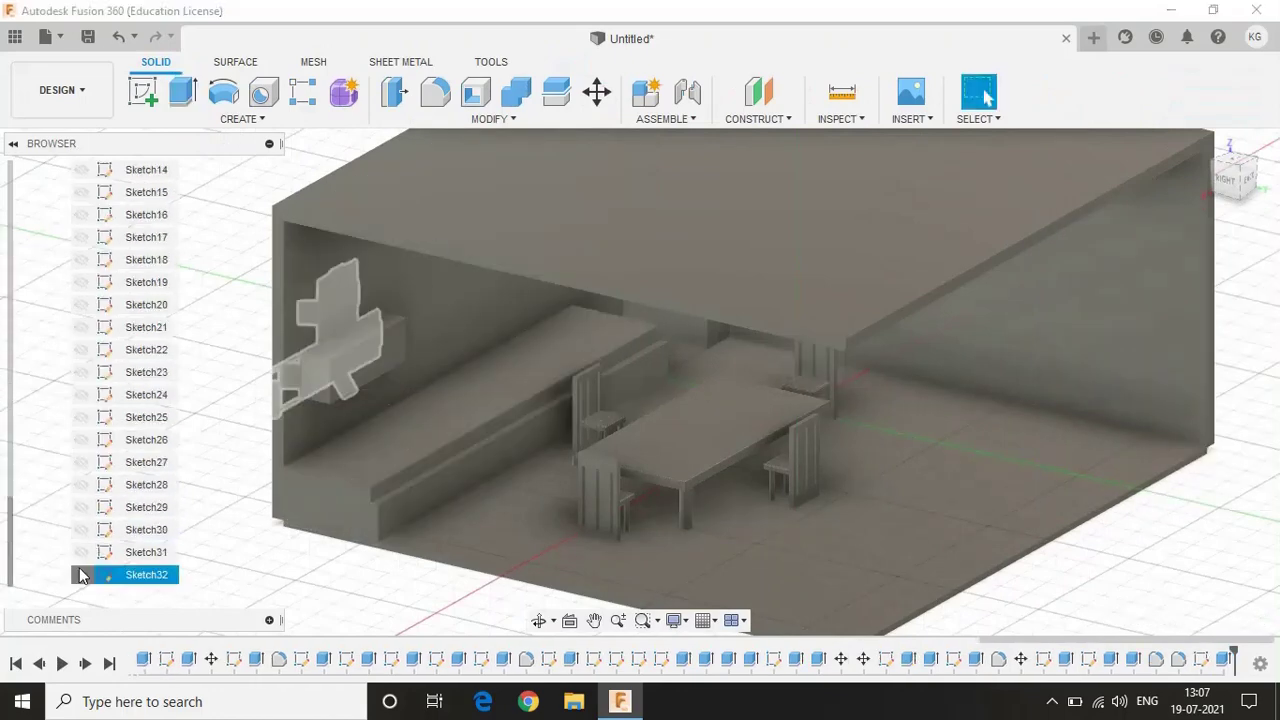
Extrude the upper cabinet profile 45 mm deep
{"action": "key", "text": "e"}
{"action": "left_click", "coordinate": [343, 311]}
{"action": "type", "text": "45"}
{"action": "left_click", "coordinate": [1170, 461]}
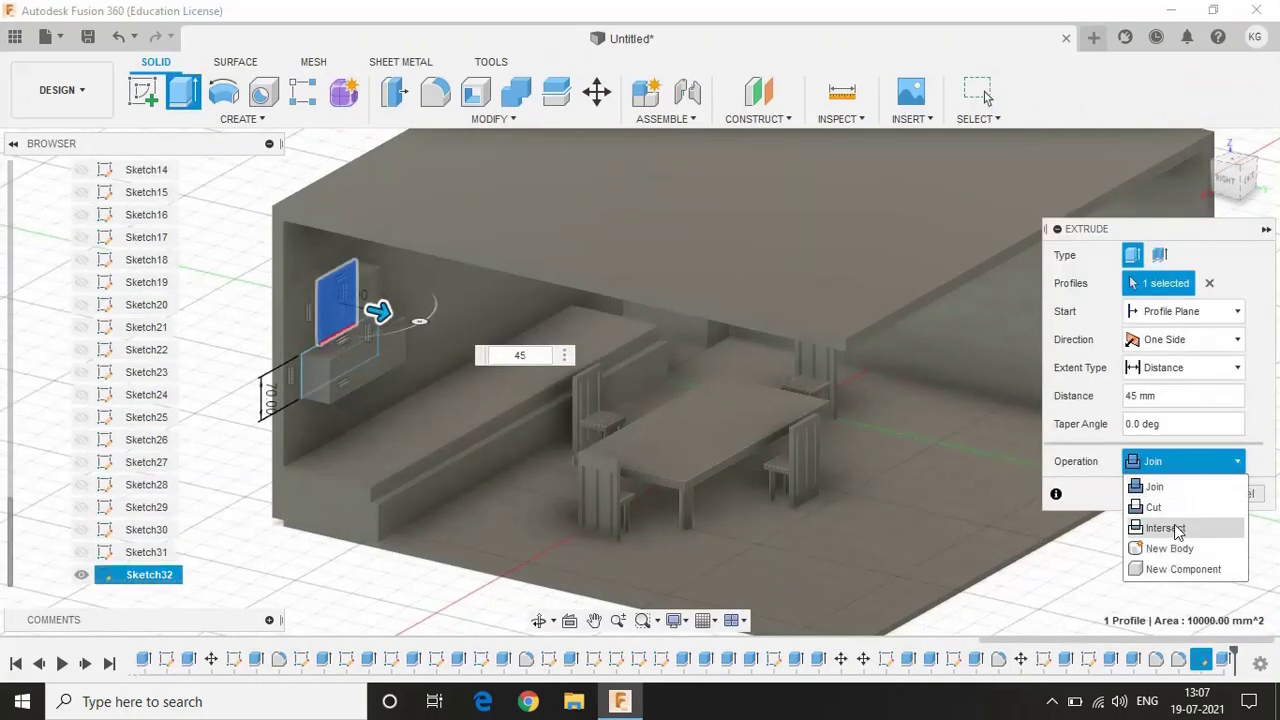
{"action": "left_click", "coordinate": [1171, 494]}
Chamfer the cabinet edges by 4 mm
{"action": "left_click", "coordinate": [489, 118]}
{"action": "left_click", "coordinate": [443, 180]}
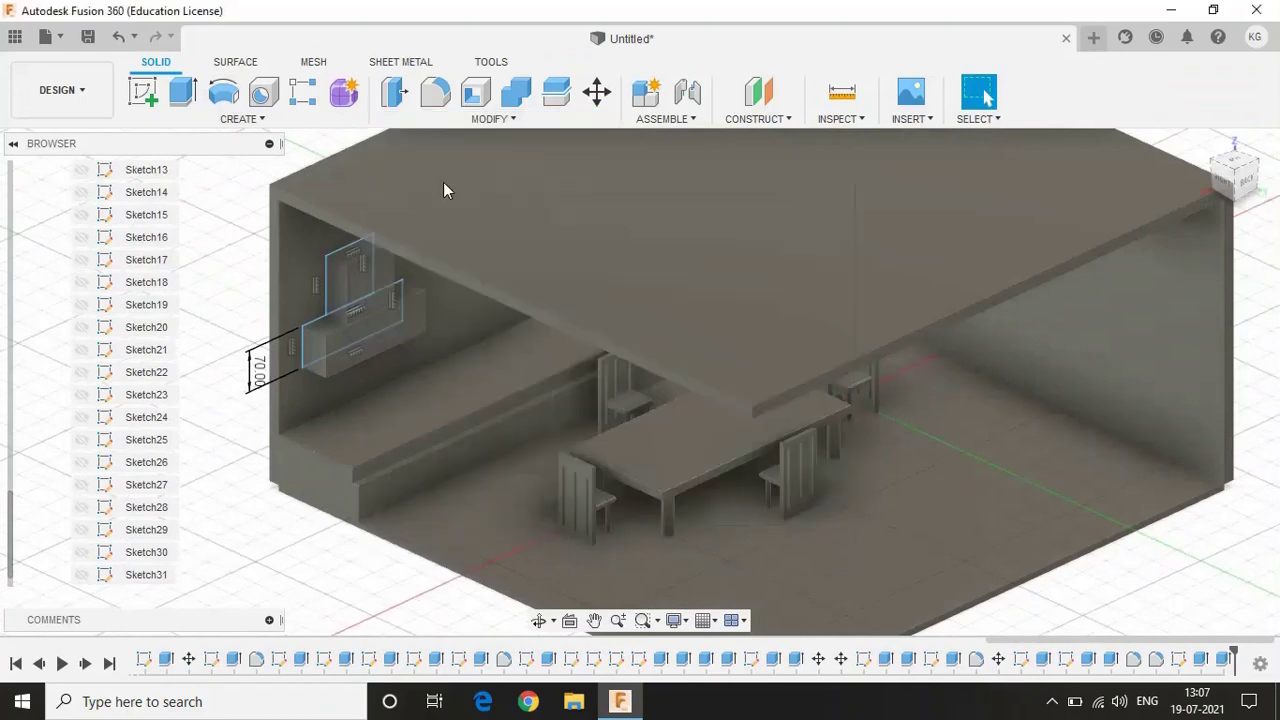
{"action": "scroll", "coordinate": [323, 345], "scroll_direction": "up", "scroll_amount": 5}
{"action": "left_click", "coordinate": [323, 345]}
{"action": "type", "text": "4"}
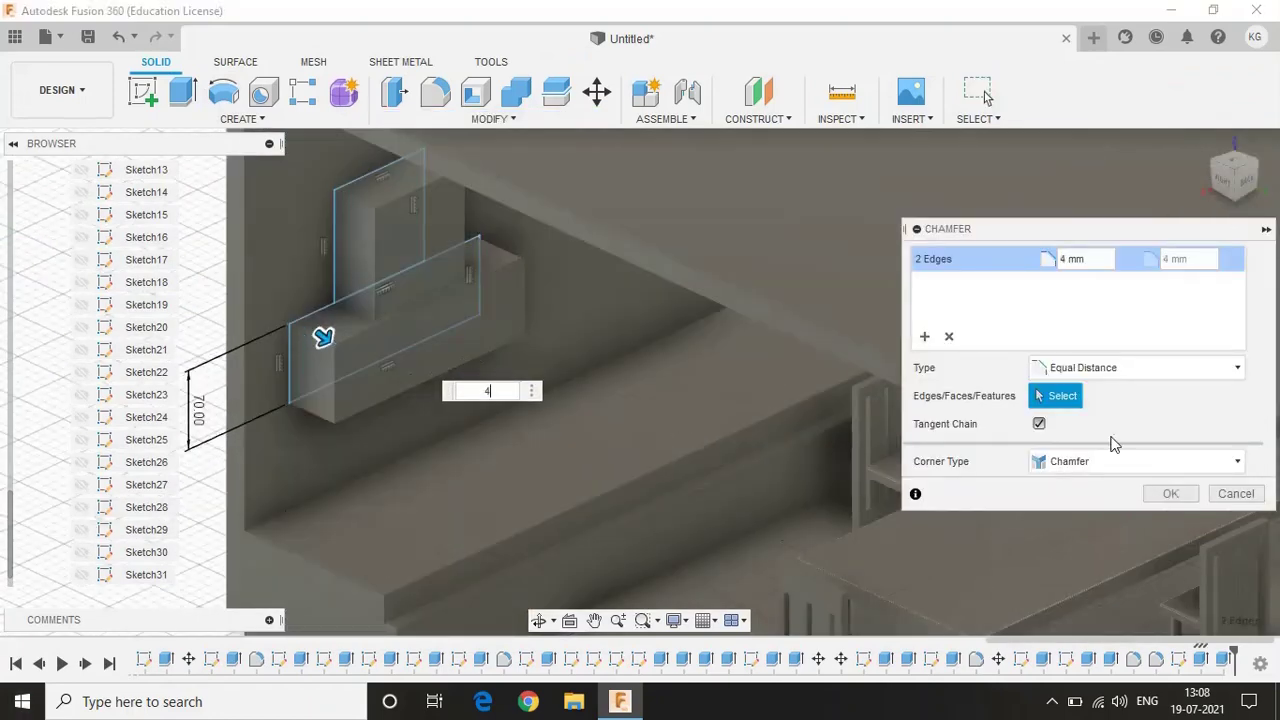
{"action": "left_click", "coordinate": [1170, 493]}
Shell the lower wall cabinet, opening its bottom face
{"action": "middle_click_drag", "start_coordinate": [1163, 449], "coordinate": [634, 371], "text": "shift"}
{"action": "left_click", "coordinate": [476, 92]}
{"action": "left_click", "coordinate": [420, 503]}
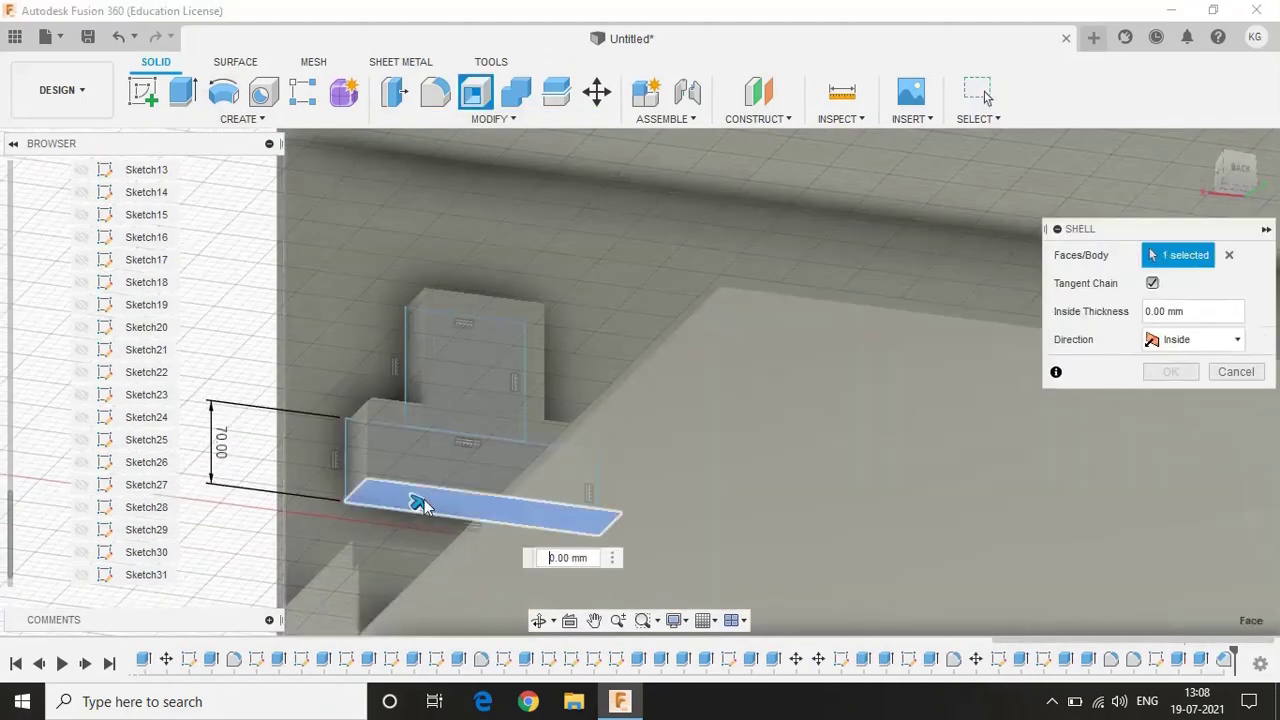
{"action": "left_click", "coordinate": [1172, 372]}
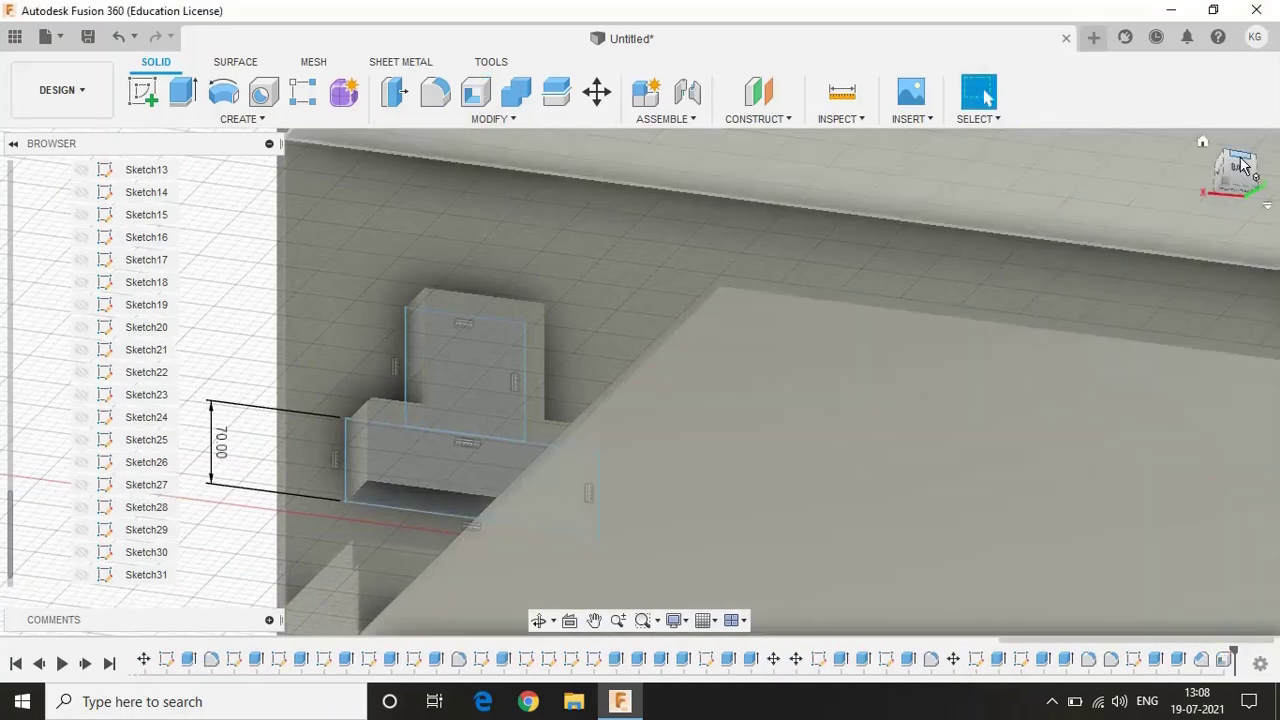
{"action": "left_click", "coordinate": [1236, 172]}
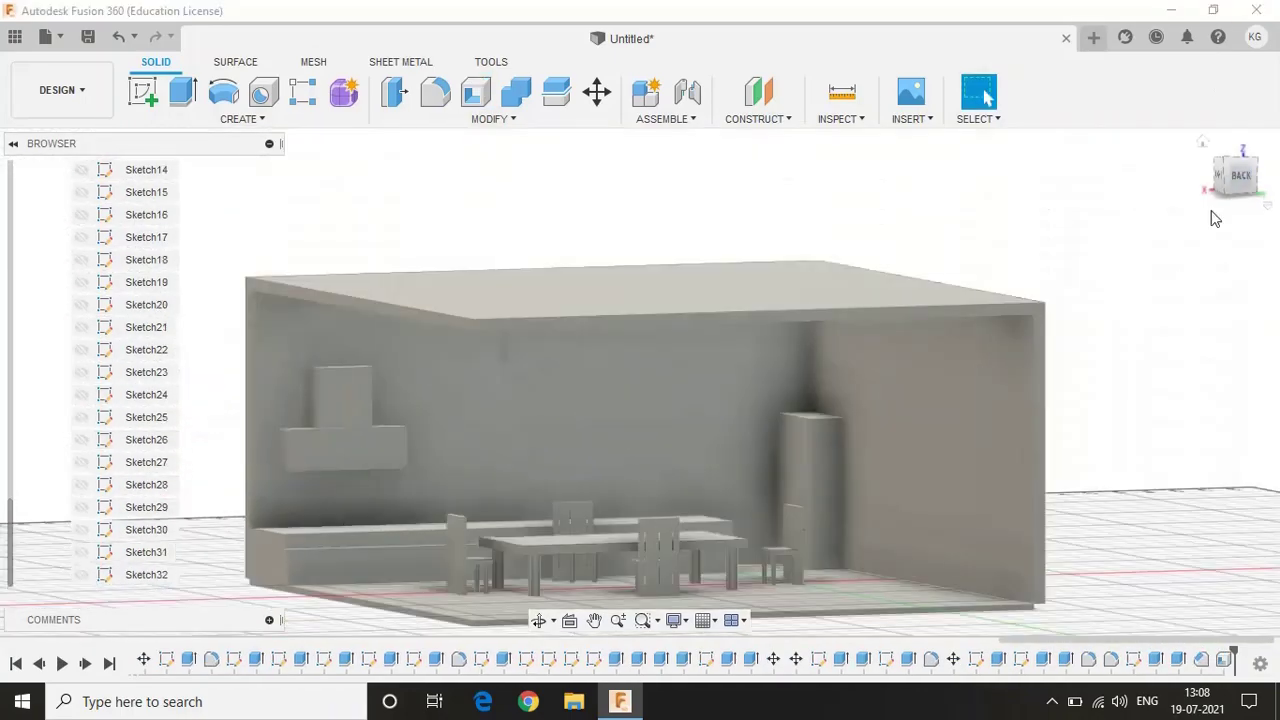
Hide Body21 and sketch a 120 × 150 mm rectangle on the ground plane
{"action": "middle_click_drag", "start_coordinate": [88, 575], "coordinate": [82, 352], "text": "shift"}
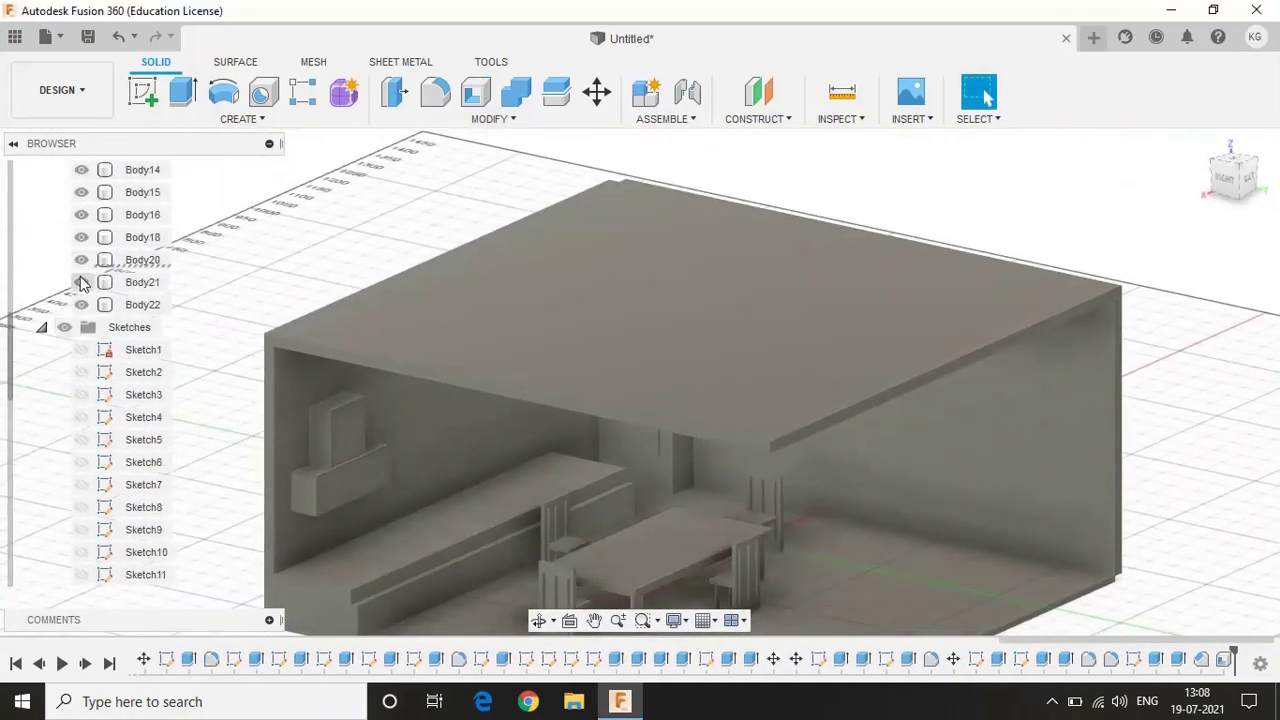
{"action": "left_click", "coordinate": [82, 282]}
{"action": "left_click", "coordinate": [1235, 160]}
{"action": "left_click", "coordinate": [689, 250]}
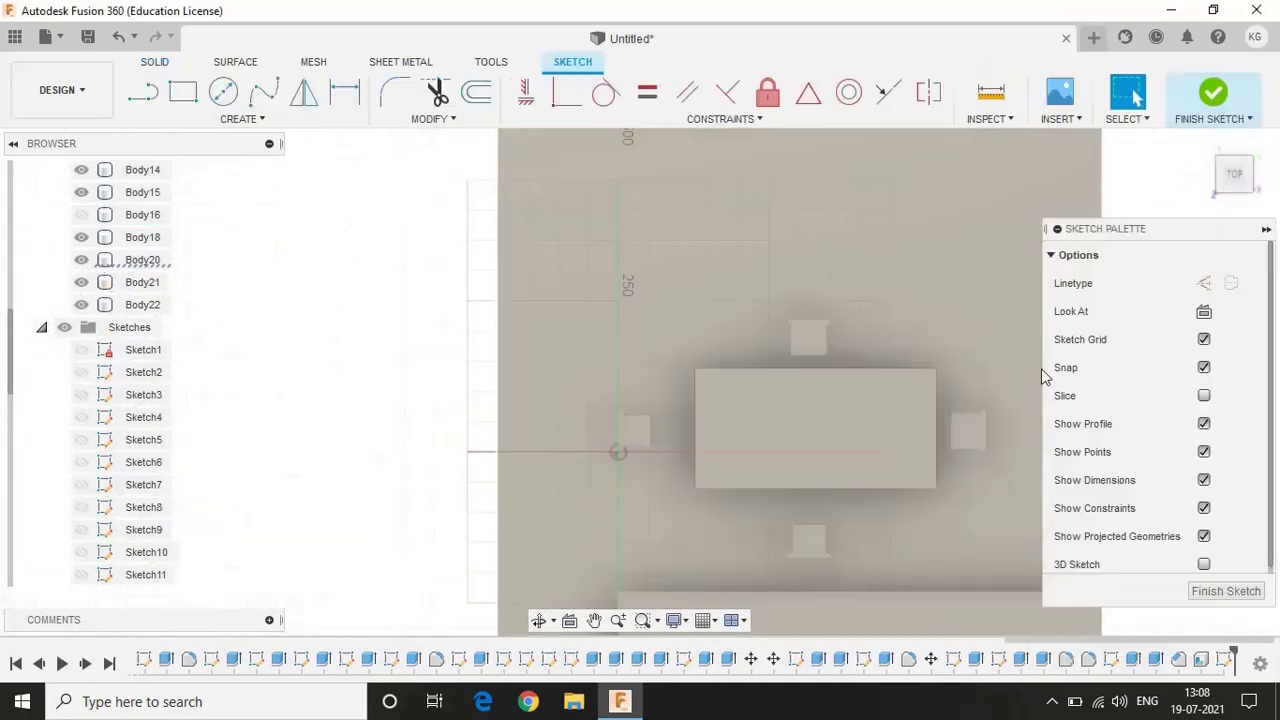
{"action": "key", "text": "r"}
{"action": "scroll", "coordinate": [413, 330], "scroll_direction": "up", "scroll_amount": 3}
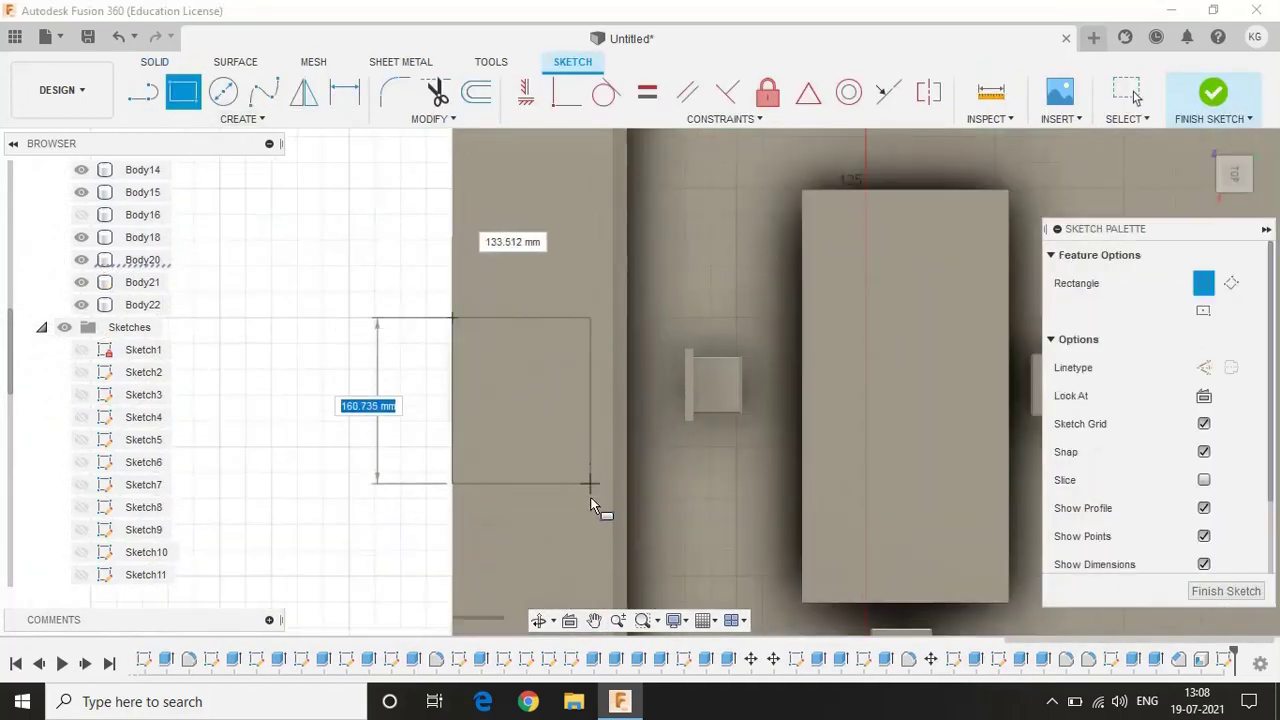
{"action": "type", "text": "150"}
{"action": "key", "text": "Tab"}
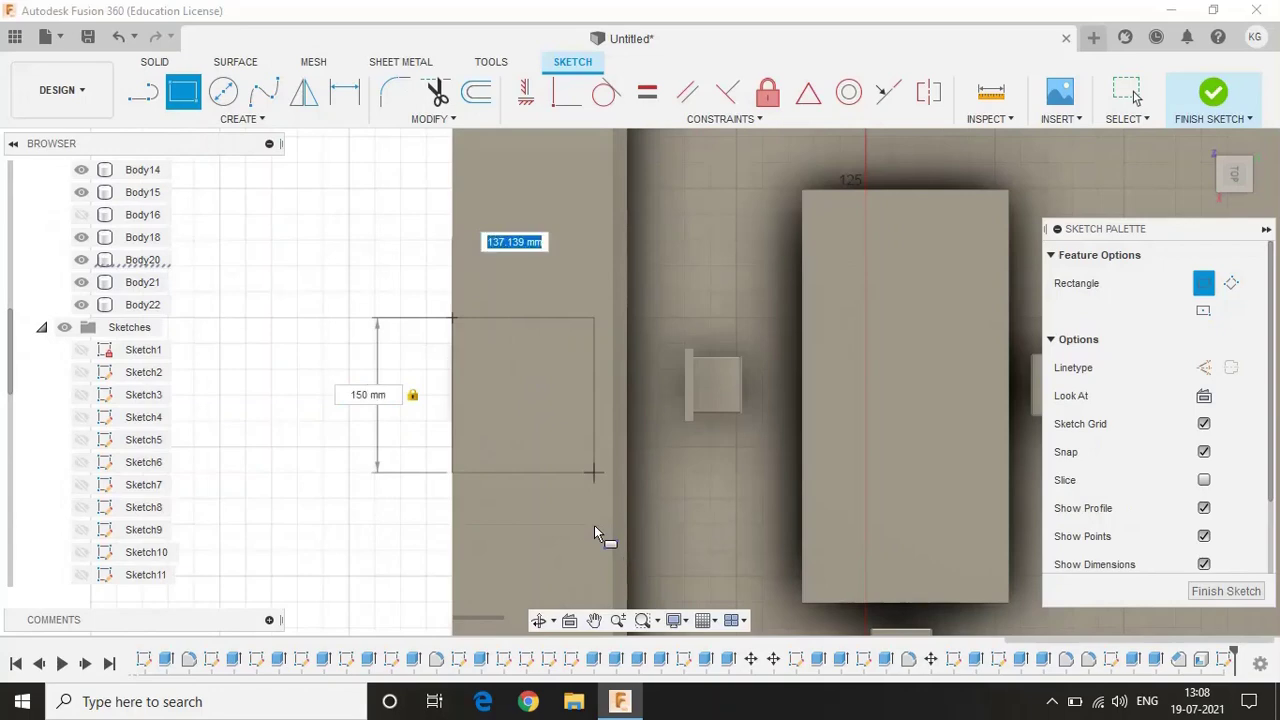
{"action": "type", "text": "120"}
{"action": "key", "text": "Return"}
Raise the rectangle 100 mm to sit over the counter top
{"action": "left_click", "coordinate": [430, 118]}
{"action": "left_click", "coordinate": [425, 280]}
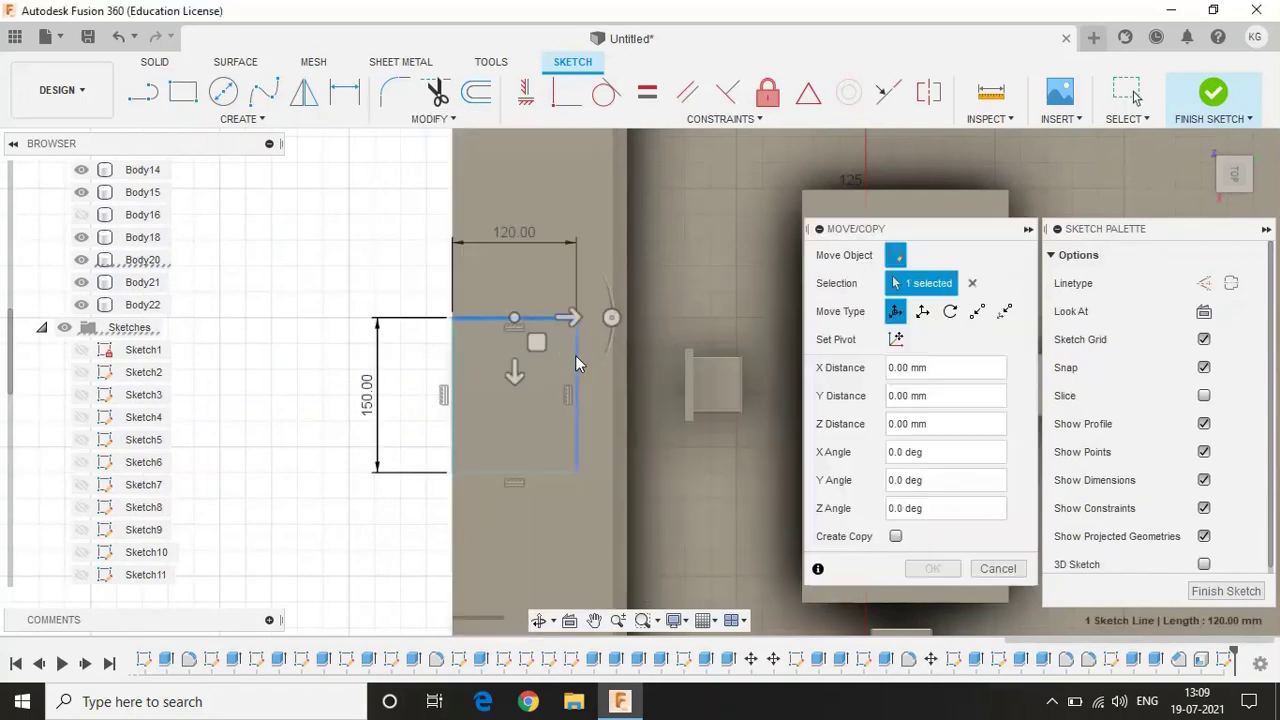
{"action": "mouse_move", "coordinate": [537, 342]}
{"action": "left_mouse_down"}
{"action": "mouse_move", "coordinate": [547, 345]}
{"action": "mouse_move", "coordinate": [533, 232]}
{"action": "left_mouse_up"}
{"action": "left_click", "coordinate": [1236, 178]}
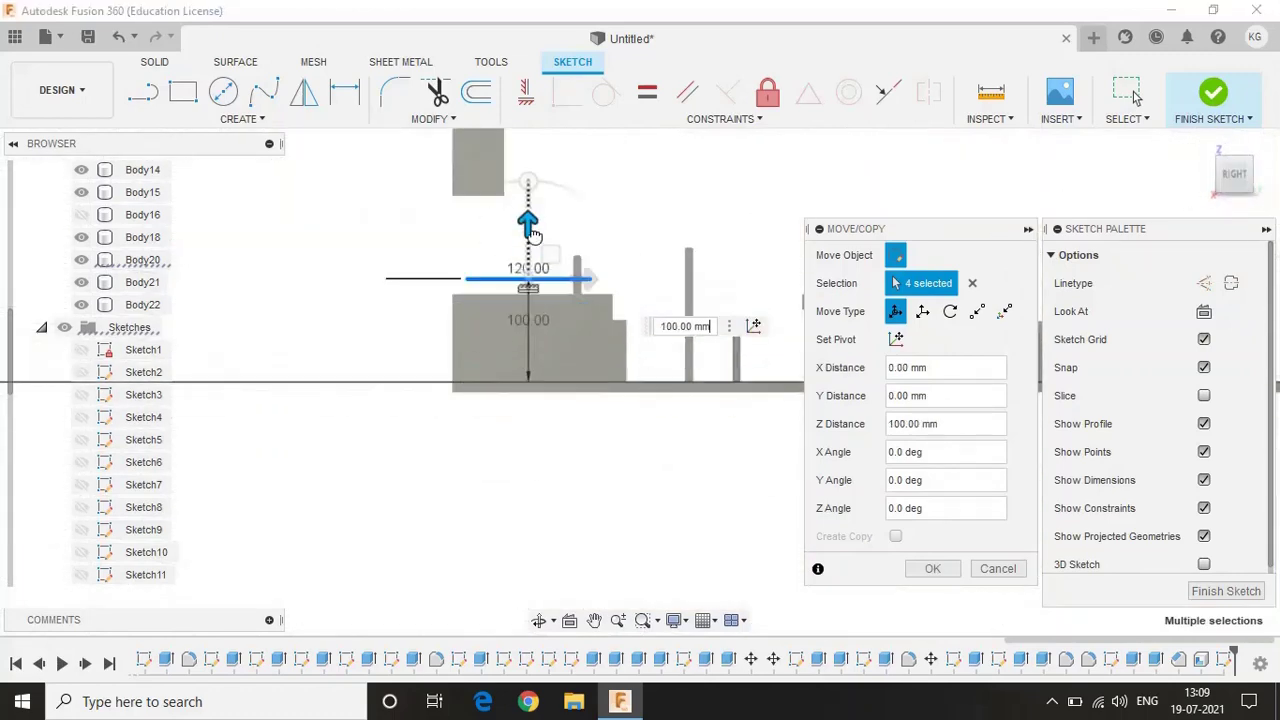
{"action": "scroll", "coordinate": [545, 330], "scroll_direction": "up", "scroll_amount": 5}
{"action": "left_click_drag", "start_coordinate": [545, 330], "coordinate": [513, 188]}
{"action": "left_click", "coordinate": [930, 568]}
{"action": "middle_click_drag", "start_coordinate": [917, 572], "coordinate": [700, 400], "text": "shift"}
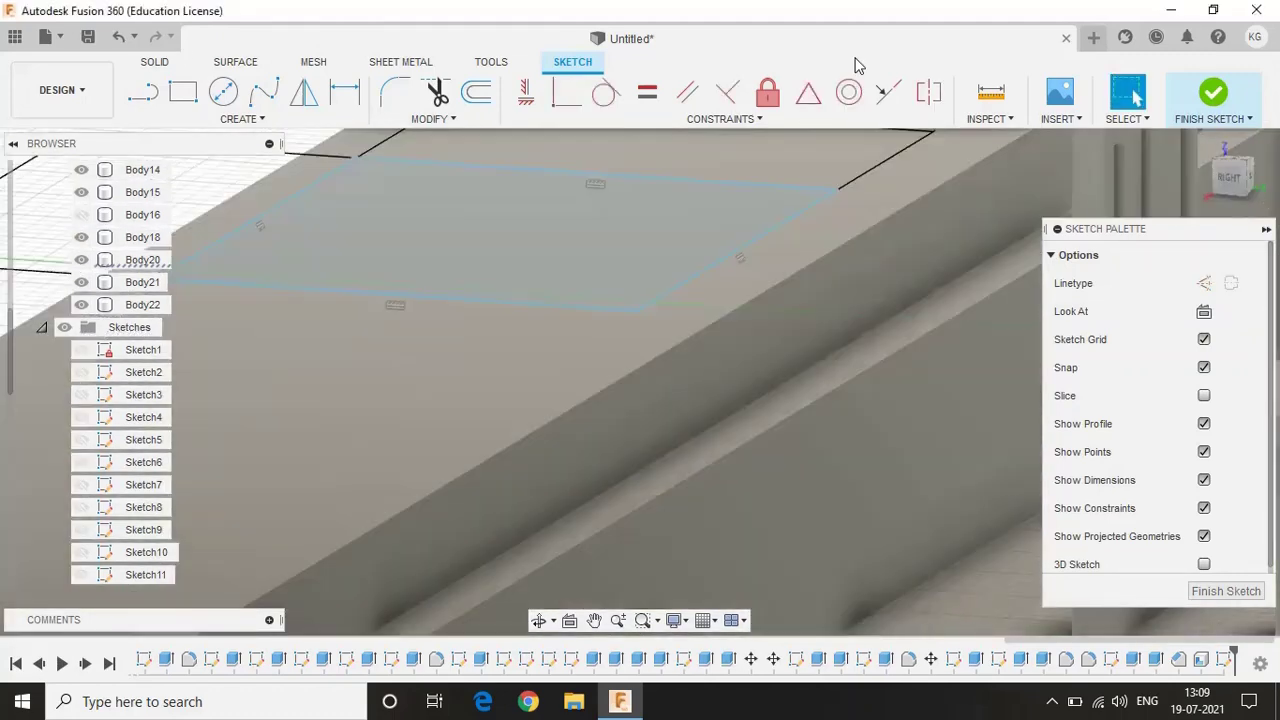
{"action": "left_click", "coordinate": [1213, 92]}
Cut the rectangle 40 mm down into the counter as the sink pocket
{"action": "left_click", "coordinate": [334, 160]}
{"action": "type", "text": "e-40"}
{"action": "left_click", "coordinate": [1170, 521]}
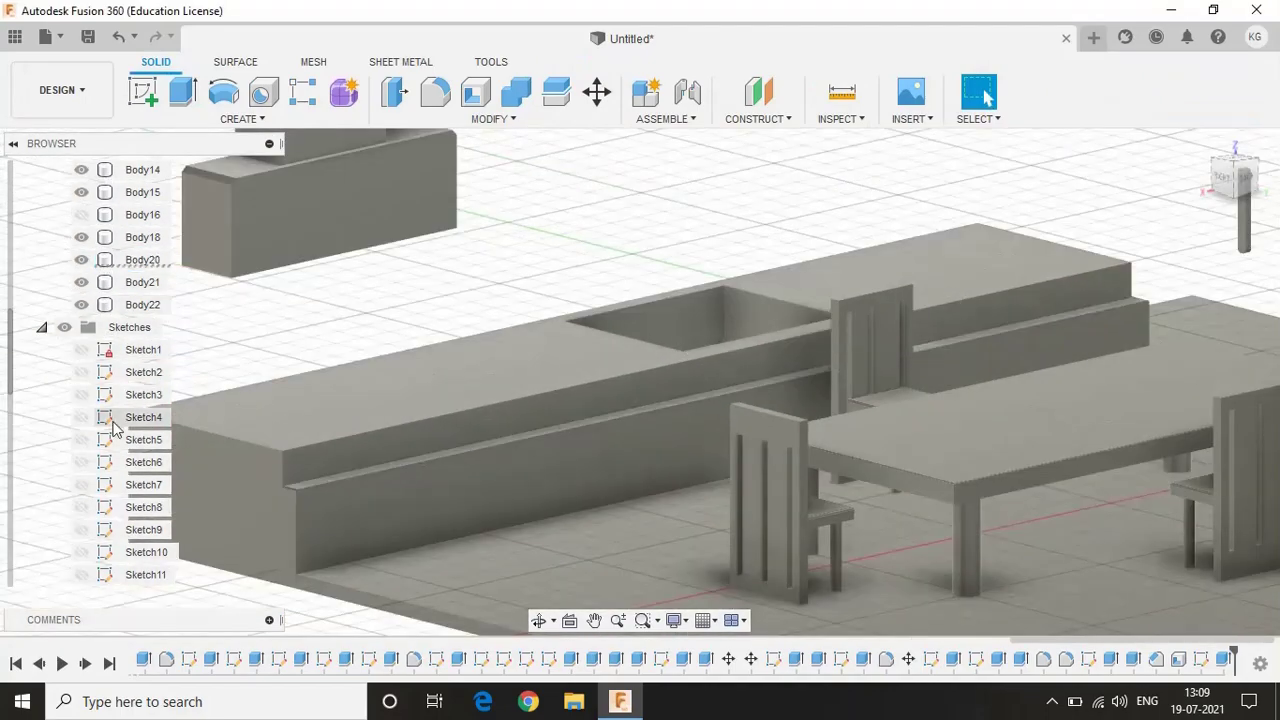
Sketch a 20 mm circle on the back wall face
{"action": "left_click", "coordinate": [142, 214]}
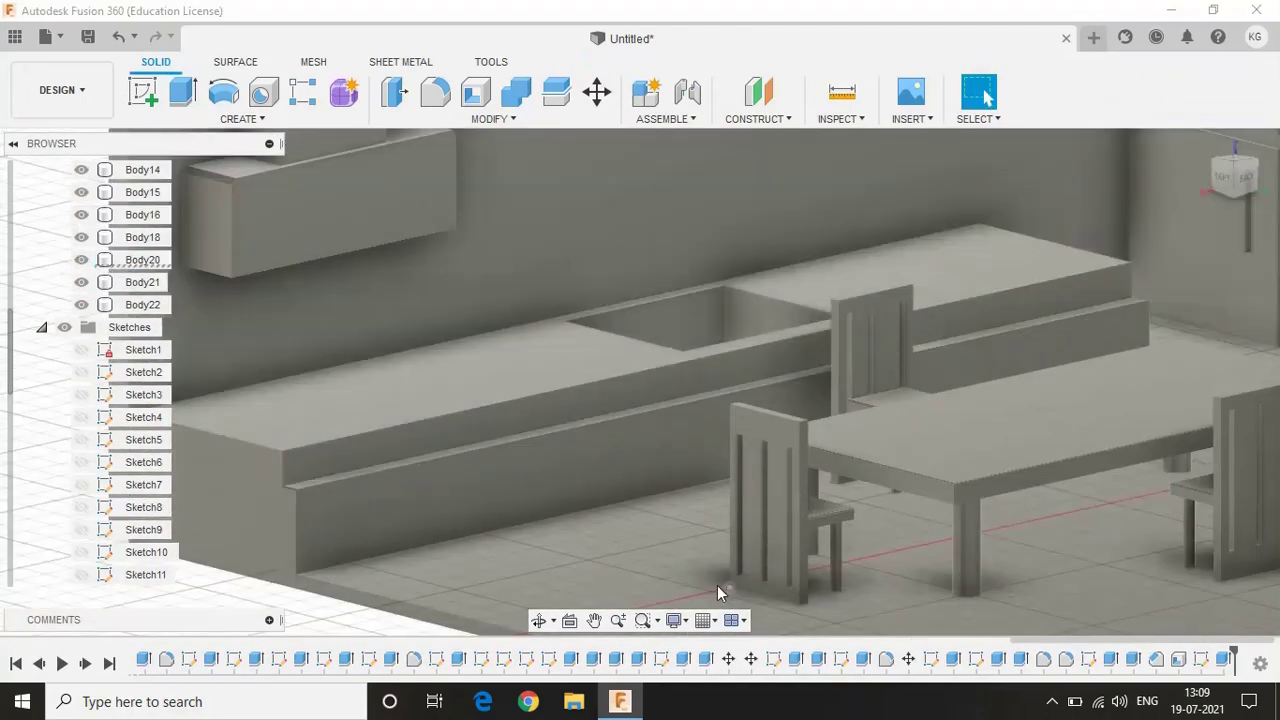
{"action": "middle_click_drag", "start_coordinate": [640, 380], "coordinate": [700, 300], "text": "shift"}
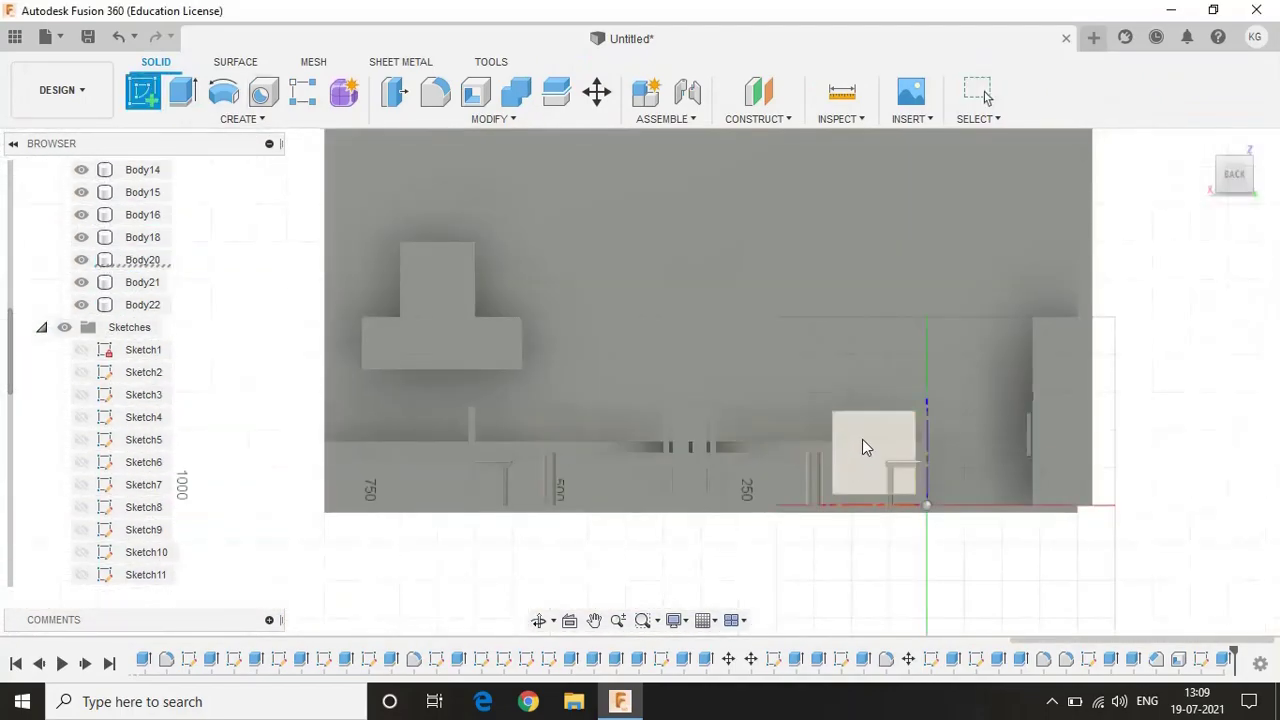
{"action": "left_click", "coordinate": [862, 439]}
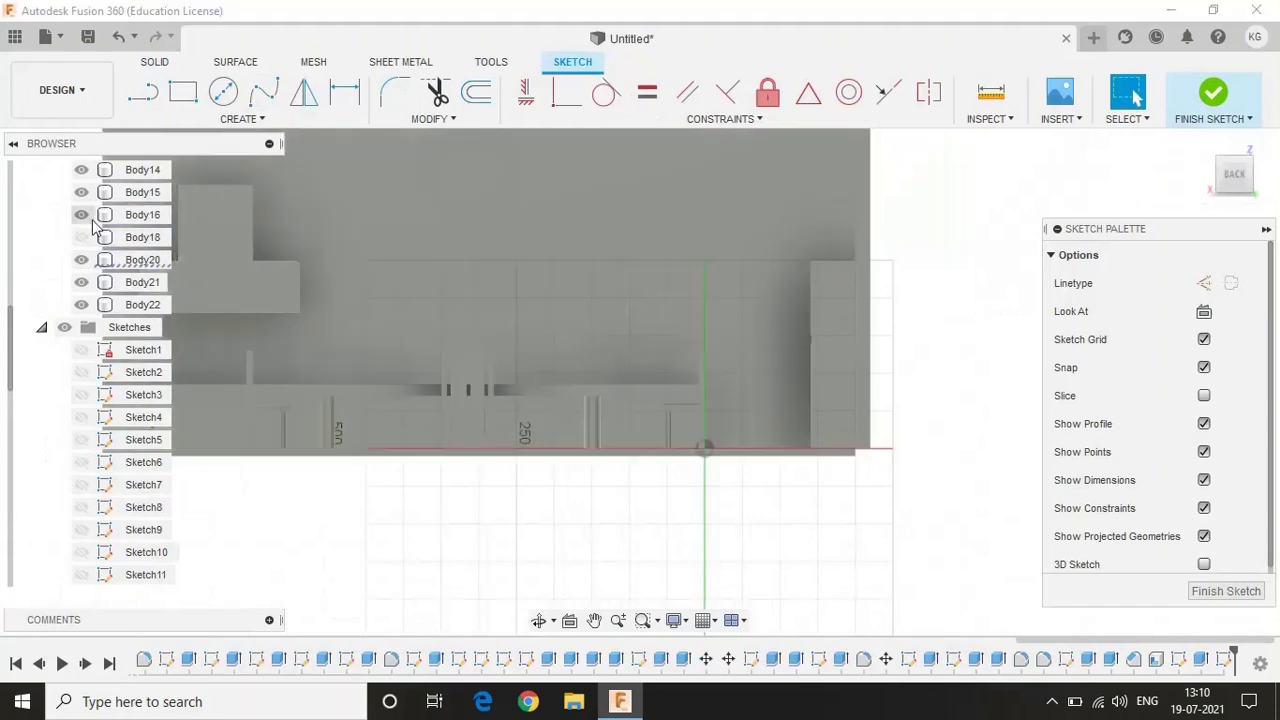
{"action": "key", "text": "c"}
{"action": "scroll", "coordinate": [540, 370], "scroll_direction": "up", "scroll_amount": 2}
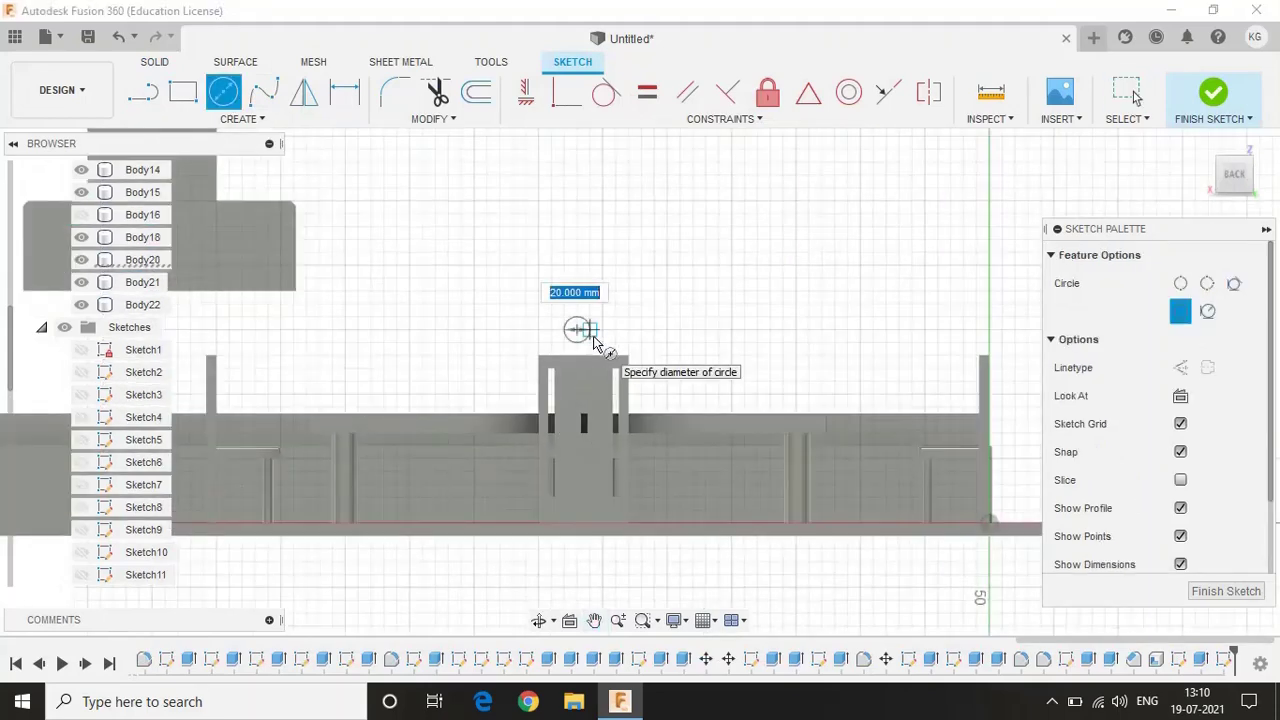
{"action": "middle_click_drag", "start_coordinate": [1107, 272], "coordinate": [457, 131], "text": "shift"}
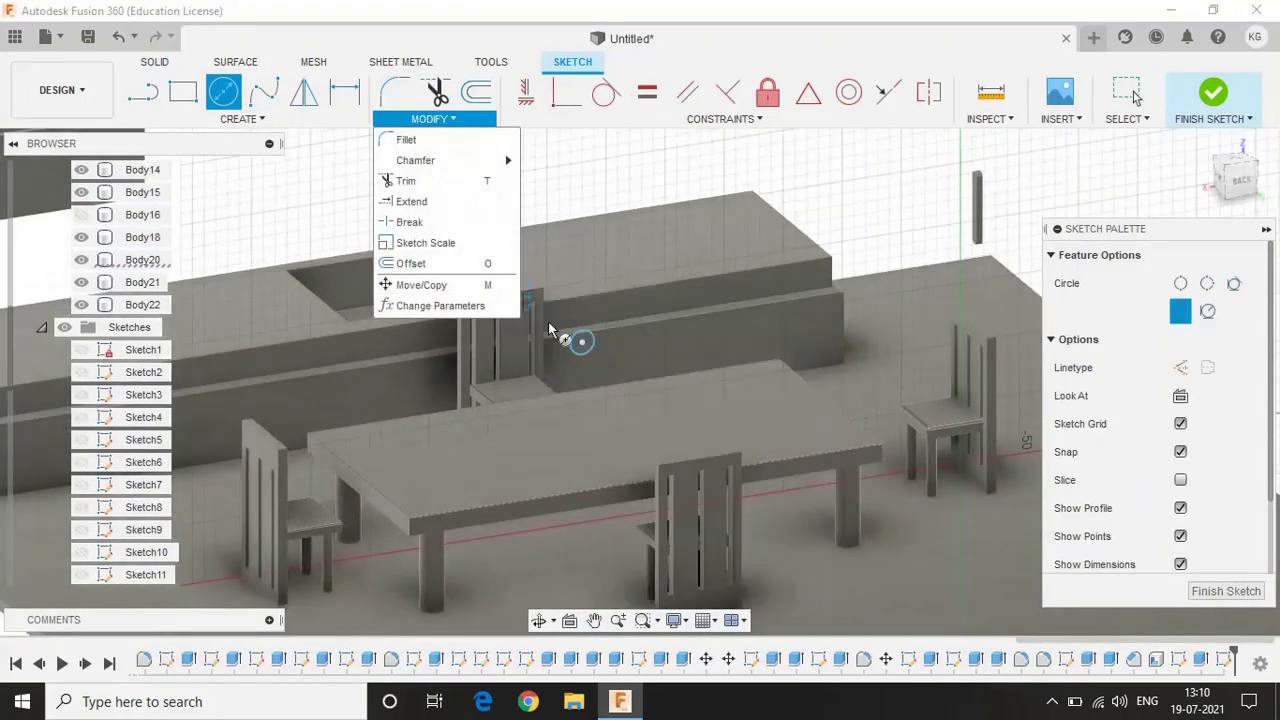
Move the circle 400 mm so it sits above the sink
{"action": "left_click", "coordinate": [494, 285]}
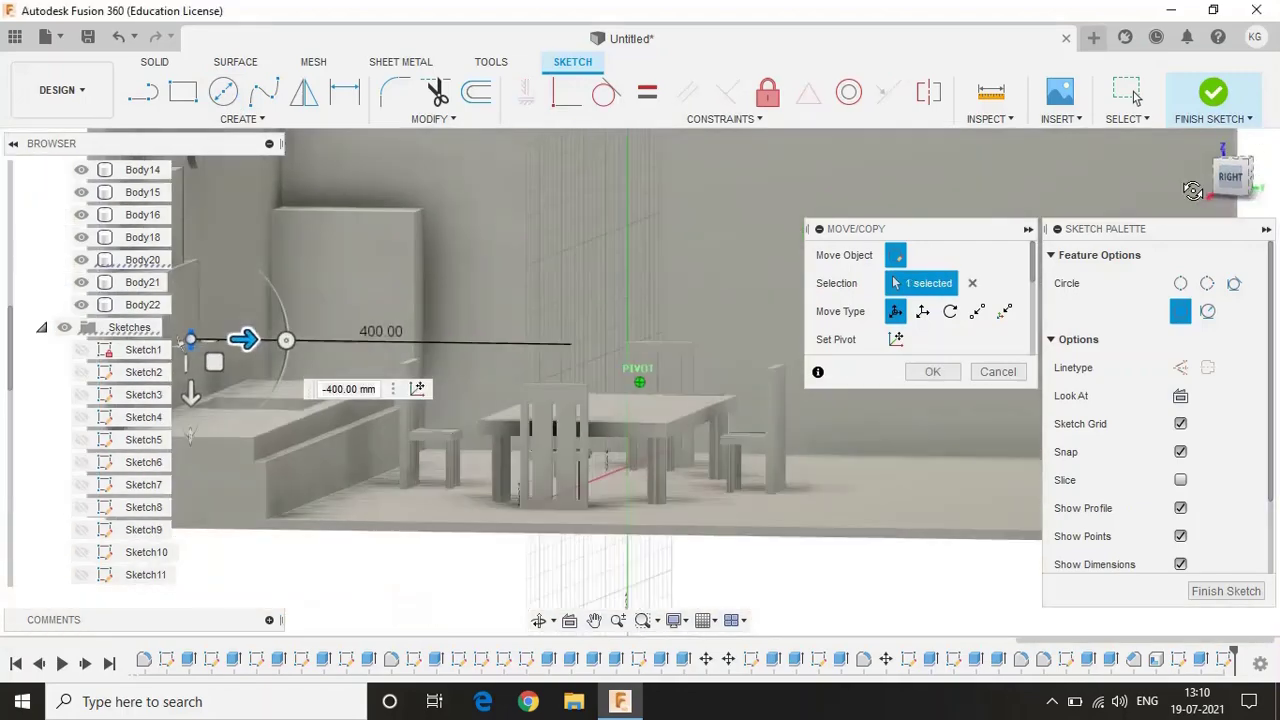
{"action": "middle_click_drag", "start_coordinate": [783, 272], "coordinate": [268, 336], "text": "shift"}
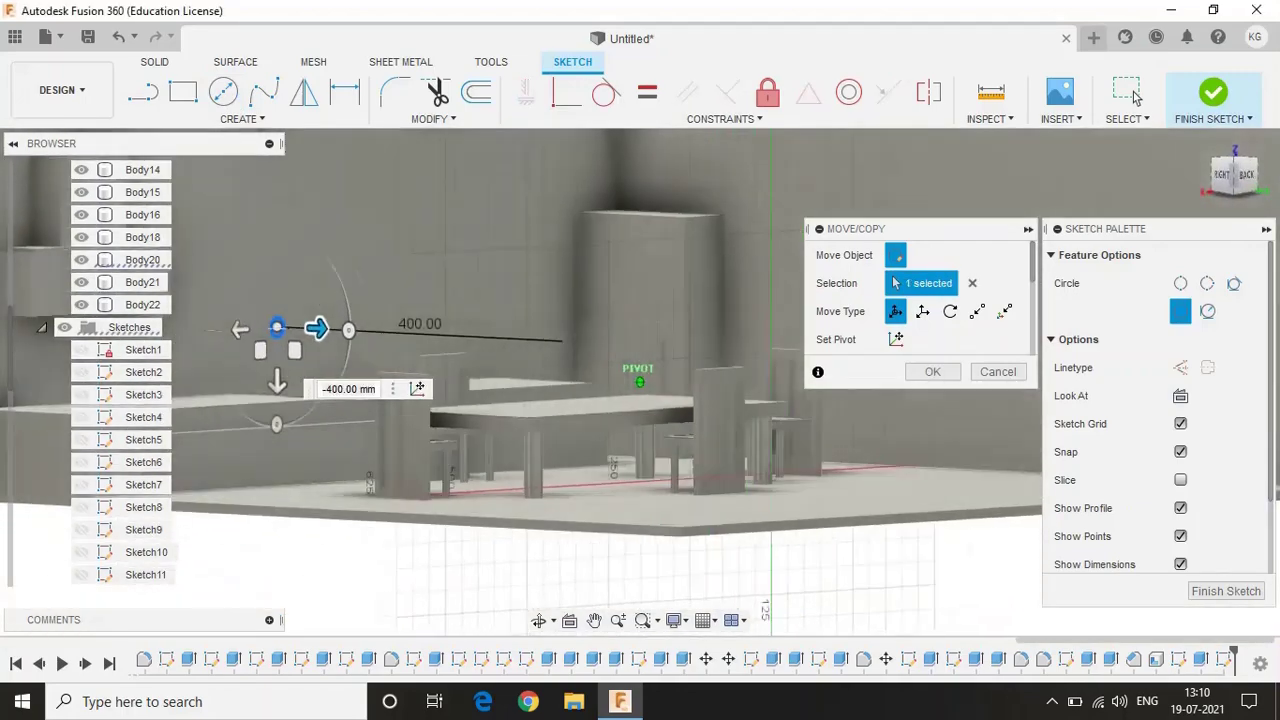
{"action": "key", "text": "Return"}
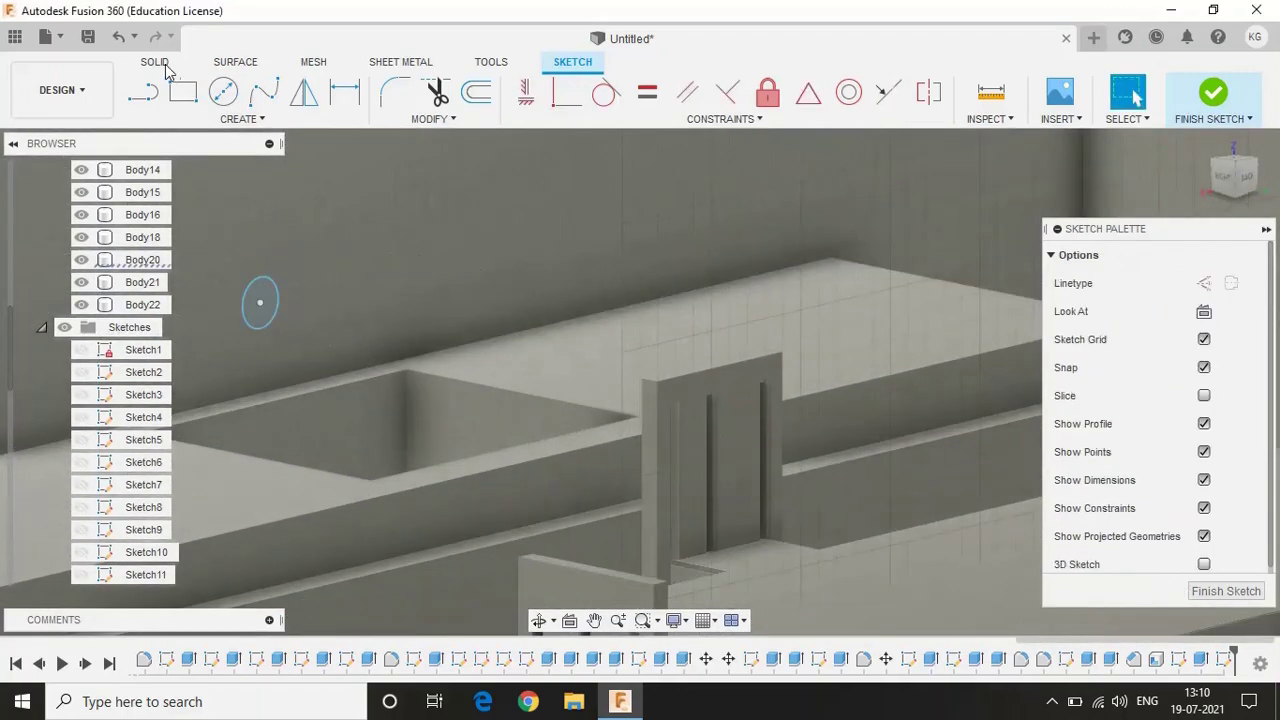
{"action": "left_click", "coordinate": [154, 61]}
Extrude the circle 40 mm into a new cylinder, Body23
{"action": "left_click", "coordinate": [183, 91]}
{"action": "type", "text": "40"}
{"action": "left_click", "coordinate": [1171, 495]}
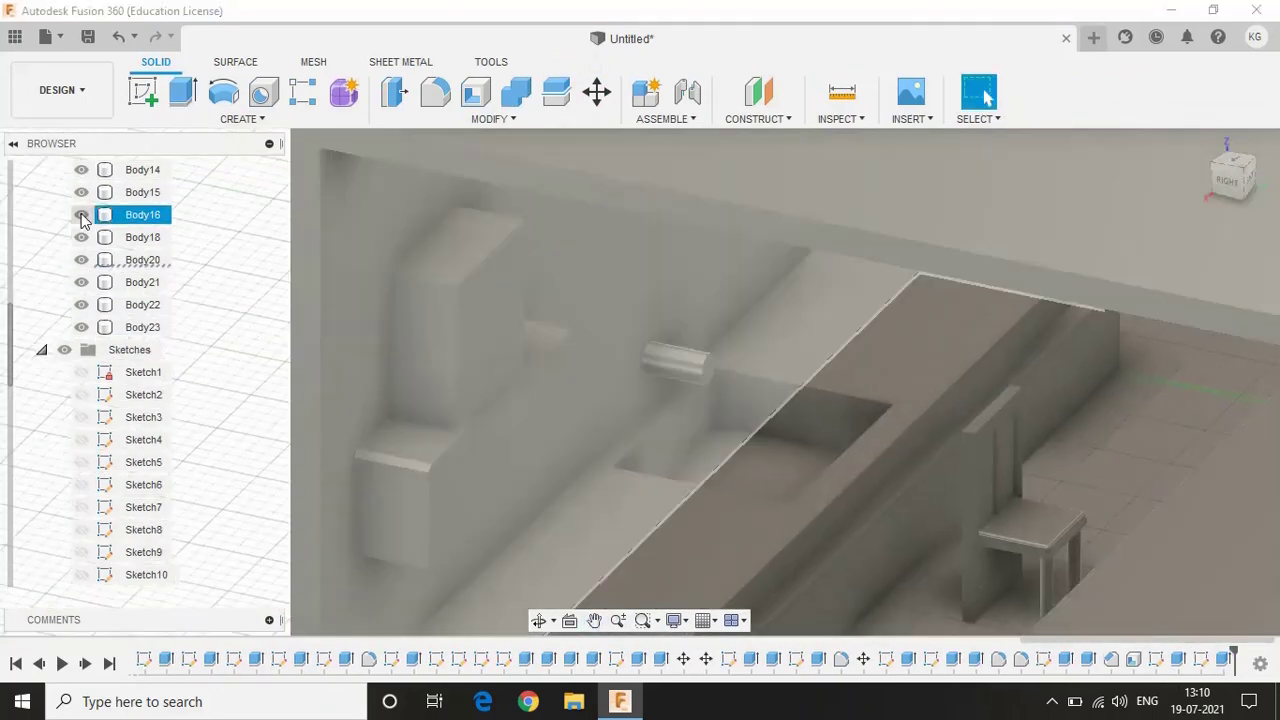
Hide Body16 and sketch a 10 mm circle on the tap face
{"action": "left_click", "coordinate": [82, 217]}
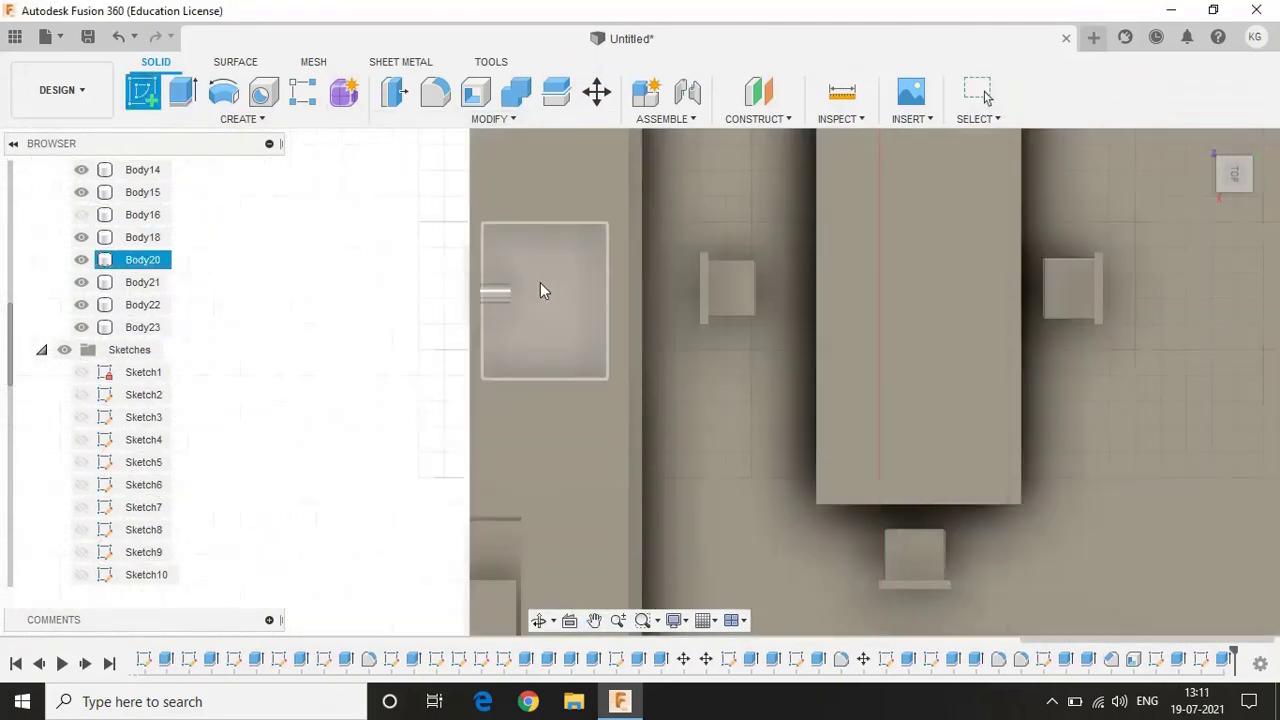
{"action": "left_click", "coordinate": [540, 284]}
{"action": "type", "text": "c"}
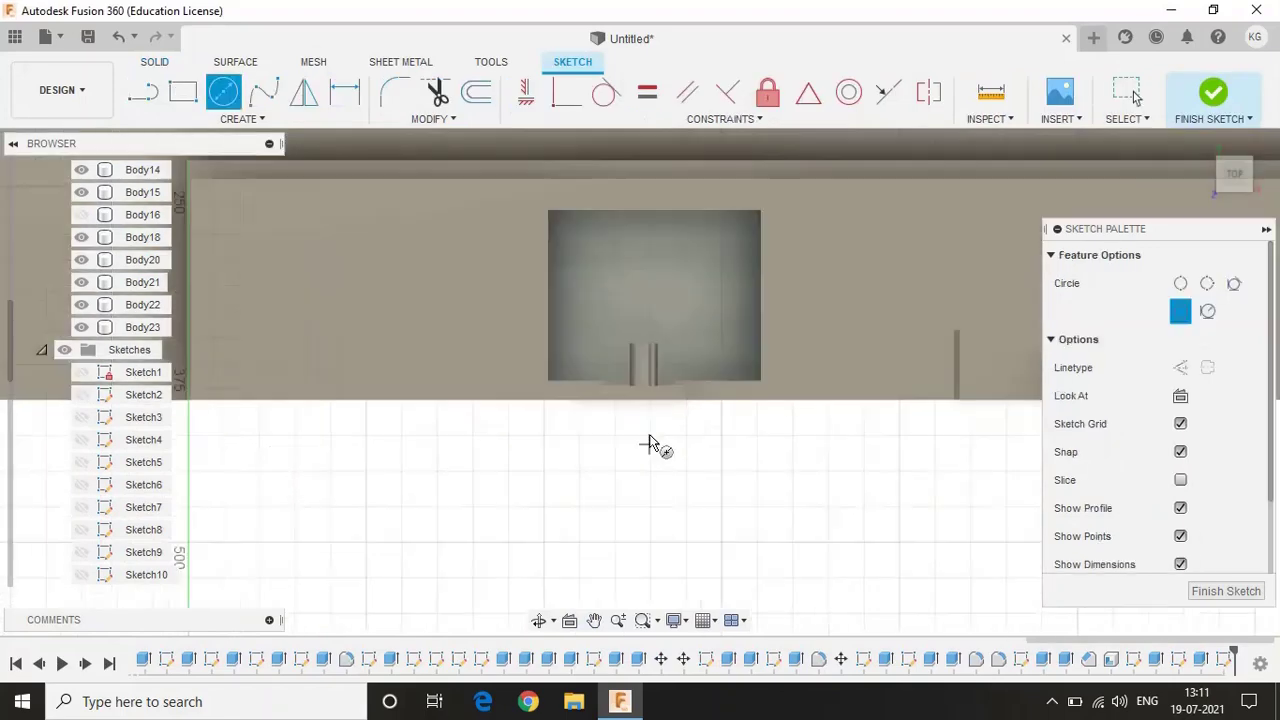
{"action": "type", "text": "10"}
{"action": "key", "text": "Return"}
{"action": "key", "text": "m"}
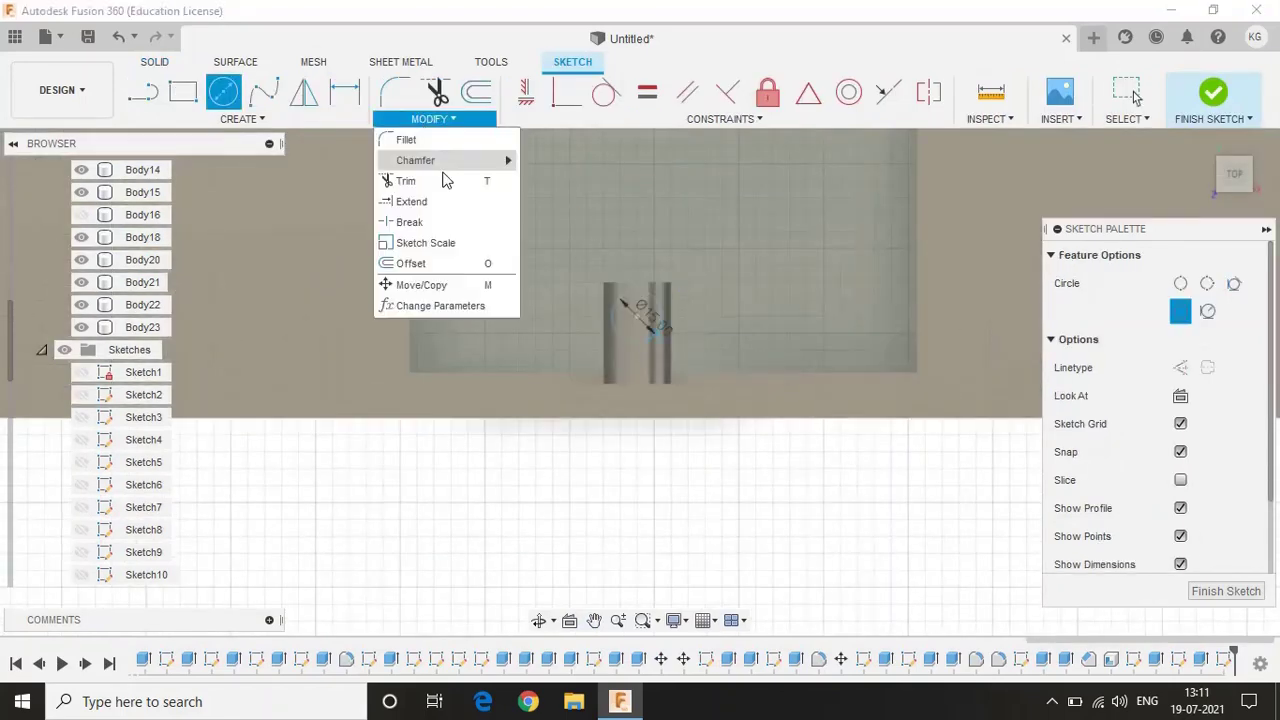
{"action": "scroll", "coordinate": [634, 316], "scroll_direction": "up", "scroll_amount": 5}
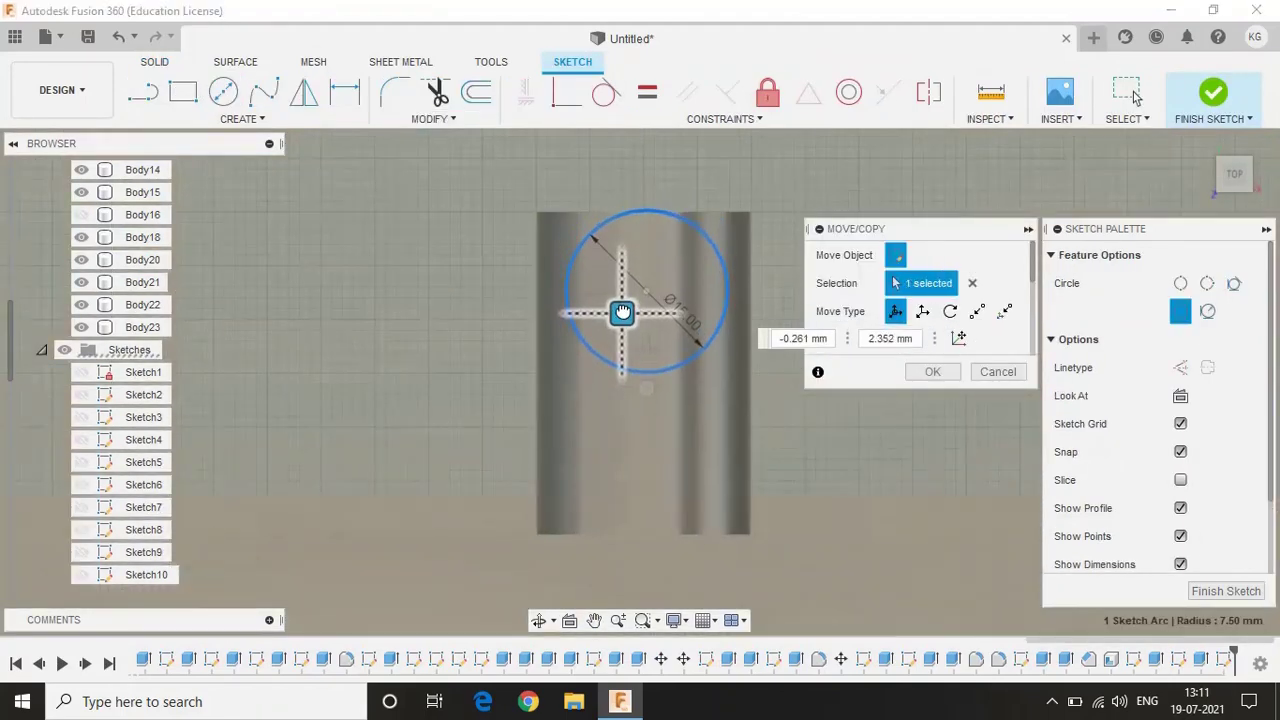
{"action": "left_click", "coordinate": [1237, 178]}
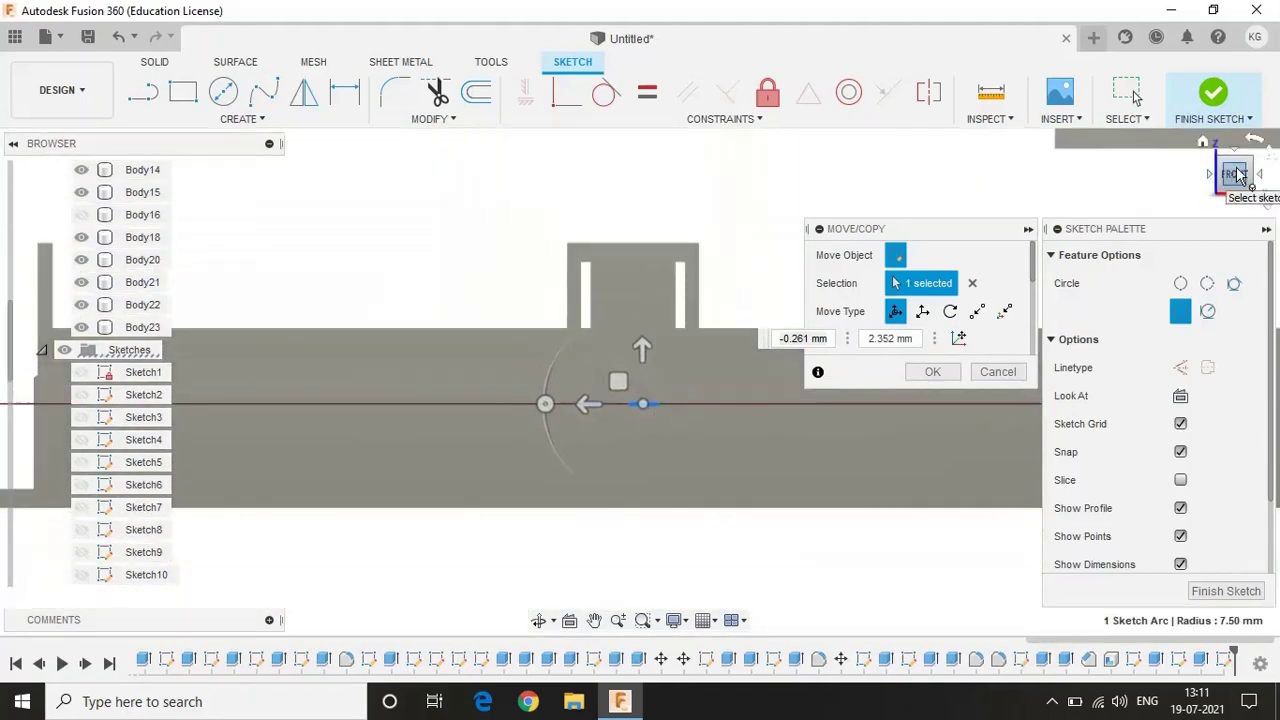
{"action": "left_click_drag", "start_coordinate": [1237, 175], "coordinate": [977, 240]}
Extrude the circle 15 mm, joining it to the tap body
{"action": "key", "text": "Escape"}
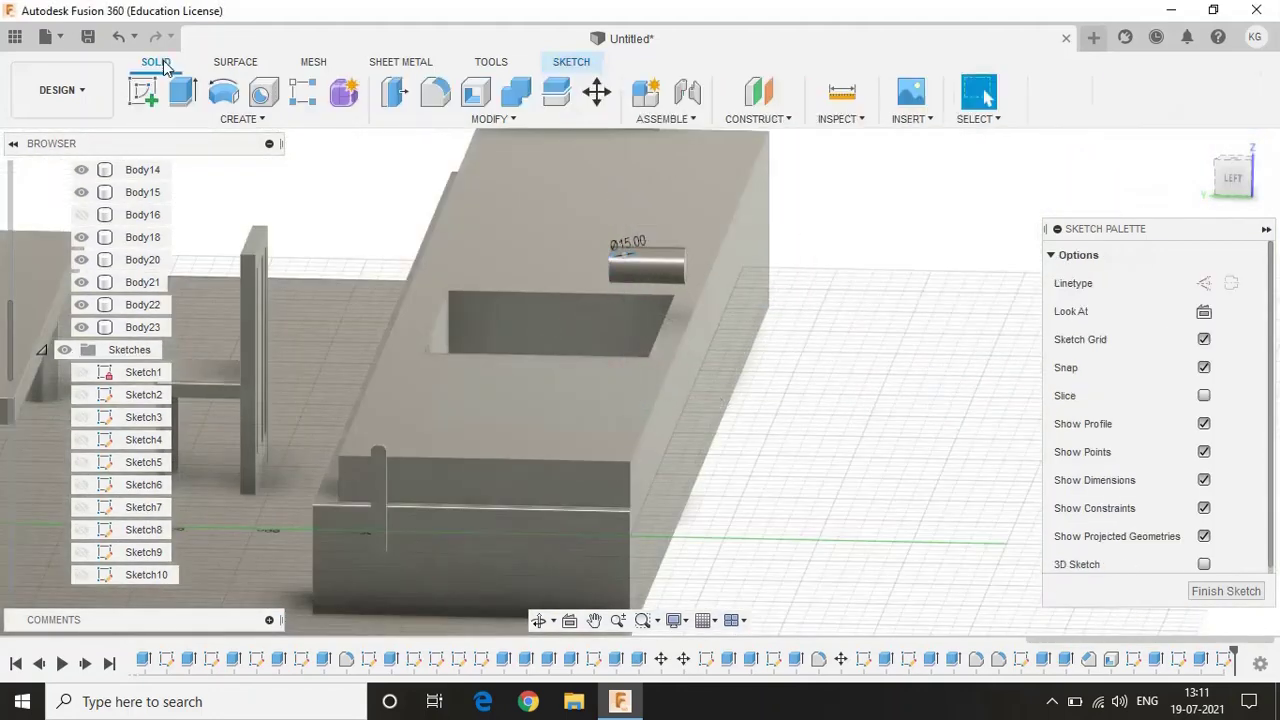
{"action": "type", "text": "e"}
{"action": "type", "text": "15"}
{"action": "left_click", "coordinate": [1185, 461]}
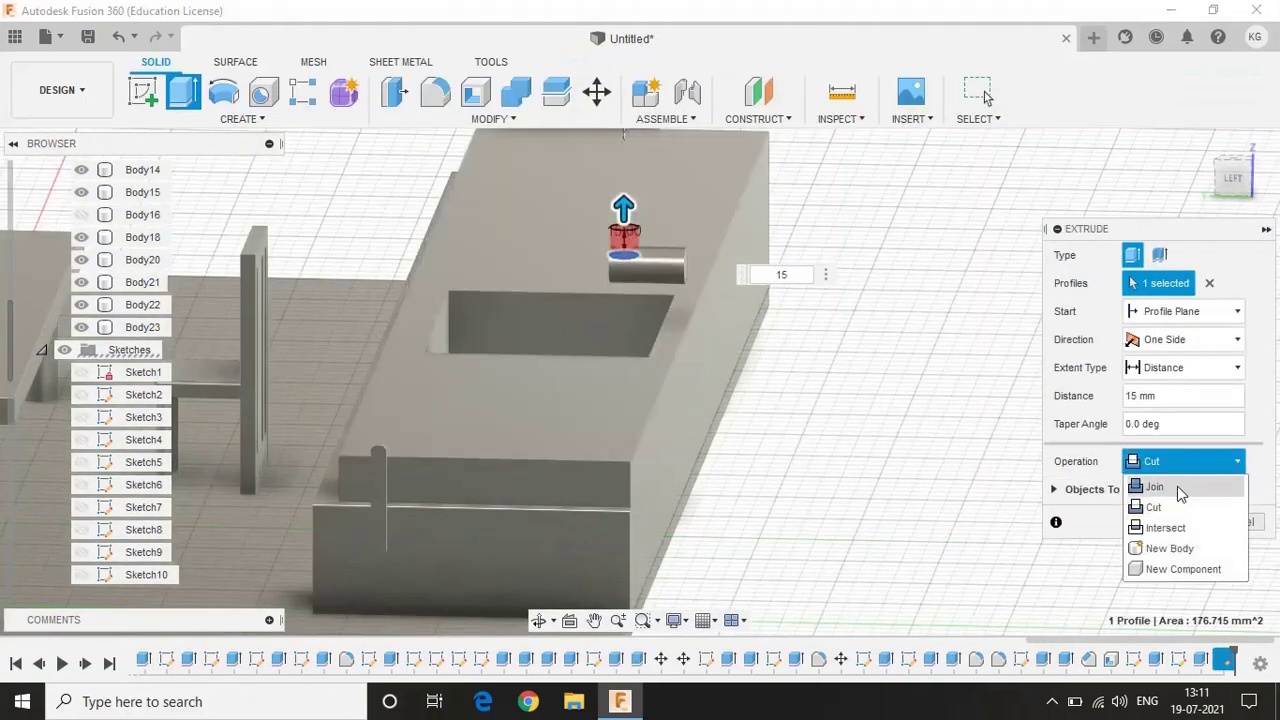
{"action": "left_click", "coordinate": [1177, 488]}
{"action": "key", "text": "Return"}
{"action": "left_click_drag", "start_coordinate": [1240, 178], "coordinate": [1257, 177]}
Re-extrude the circle two-sided so it runs above and below the spout
{"action": "left_click", "coordinate": [184, 100]}
{"action": "scroll", "coordinate": [97, 495], "scroll_direction": "down", "scroll_amount": 5}
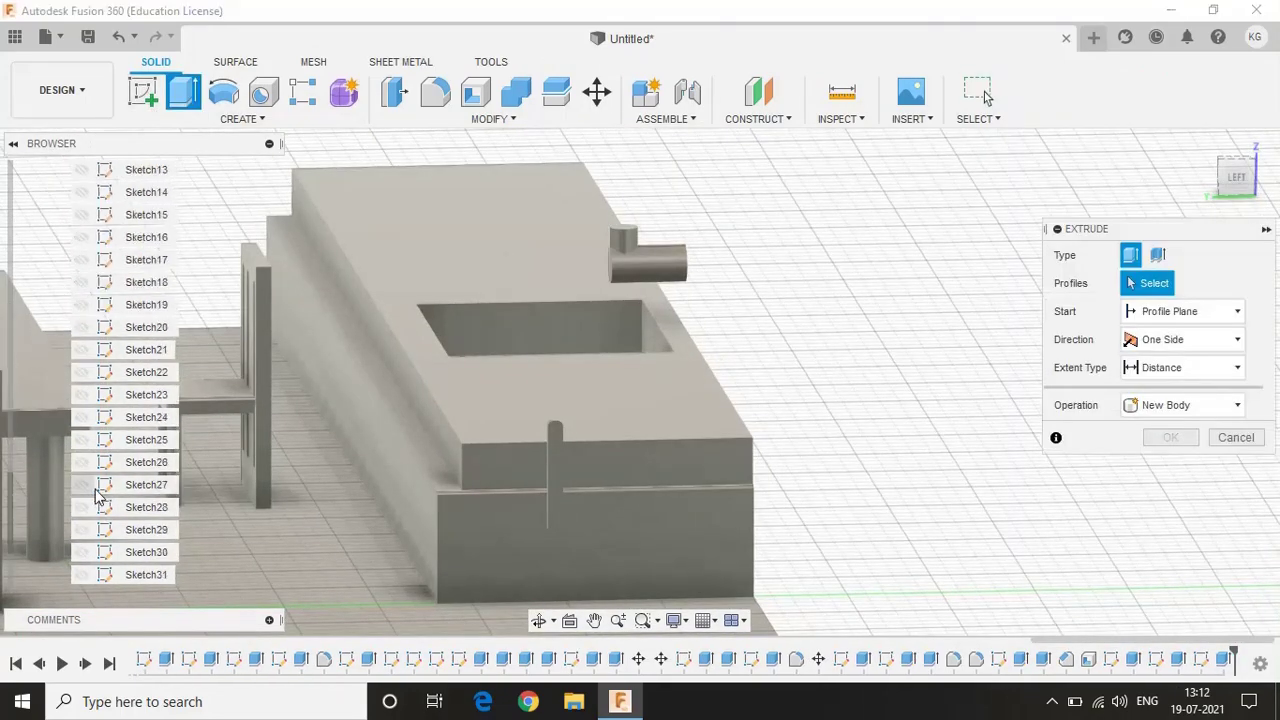
{"action": "left_click", "coordinate": [1202, 387]}
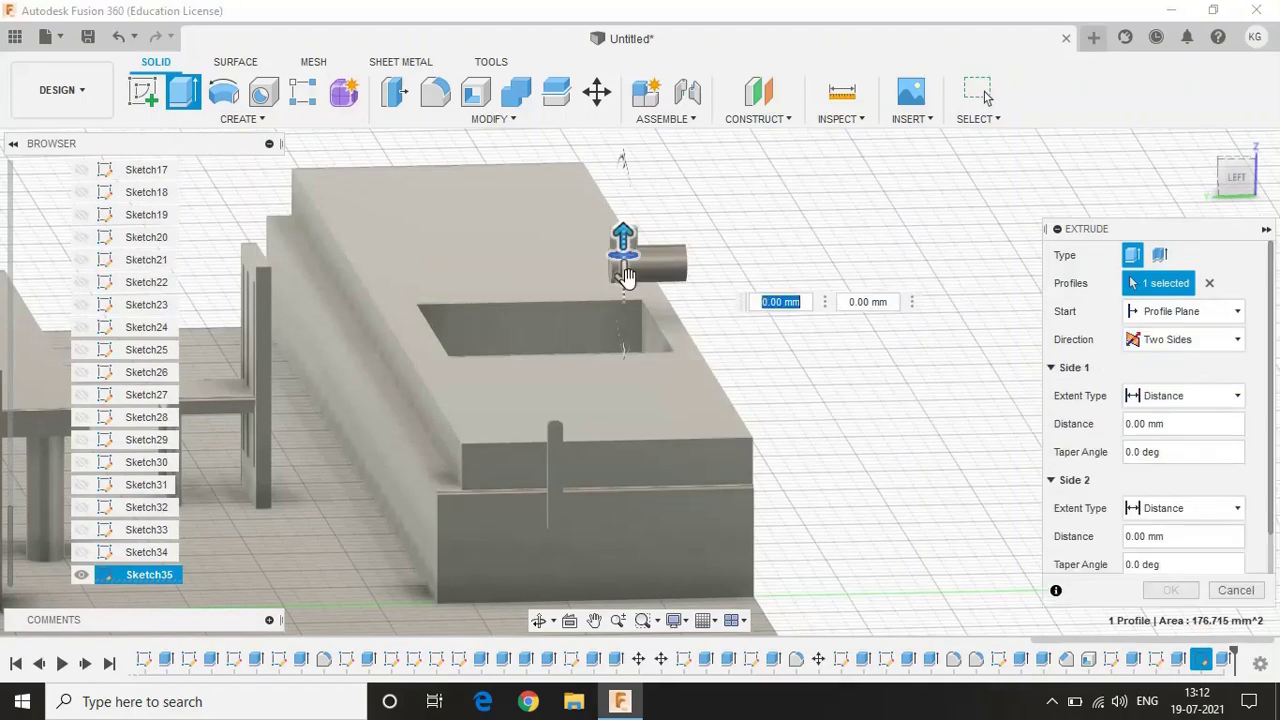
{"action": "scroll", "coordinate": [1192, 550], "scroll_direction": "down", "scroll_amount": 2}
{"action": "left_click", "coordinate": [1170, 590]}
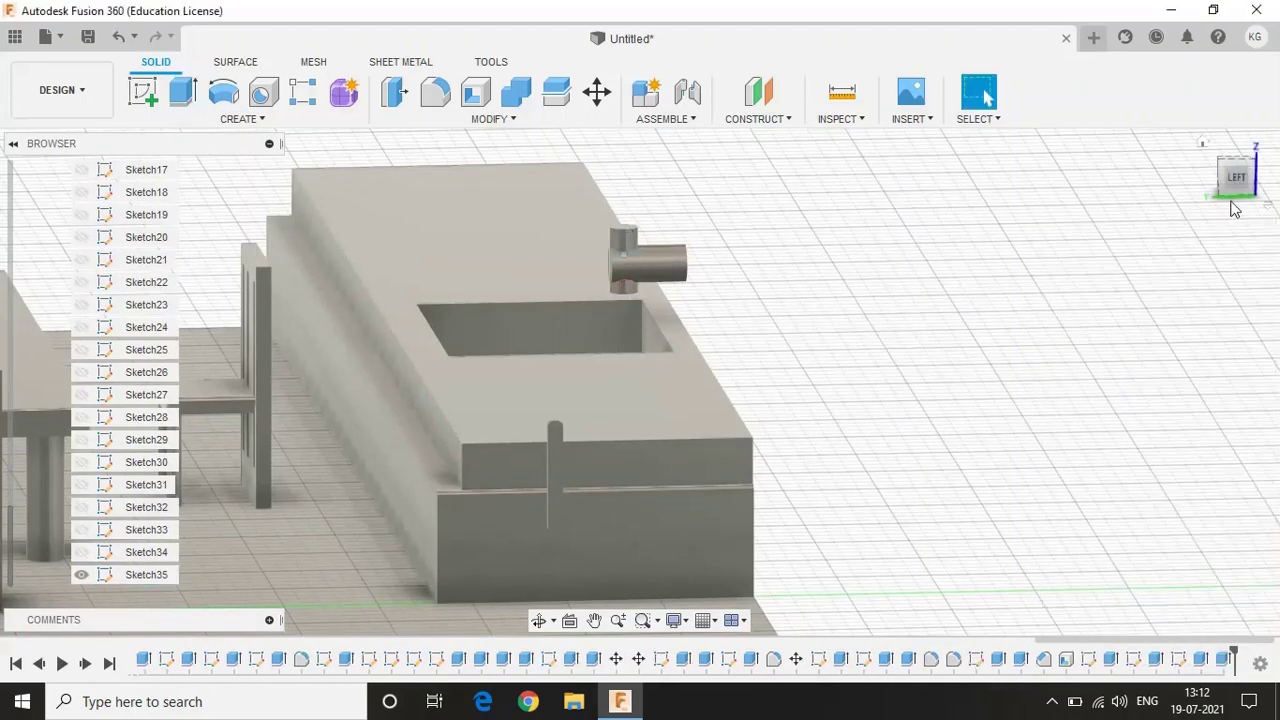
Open the Shell tool and cancel it without changes
{"action": "left_click", "coordinate": [475, 92]}
{"action": "scroll", "coordinate": [666, 294], "scroll_direction": "up", "scroll_amount": 3}
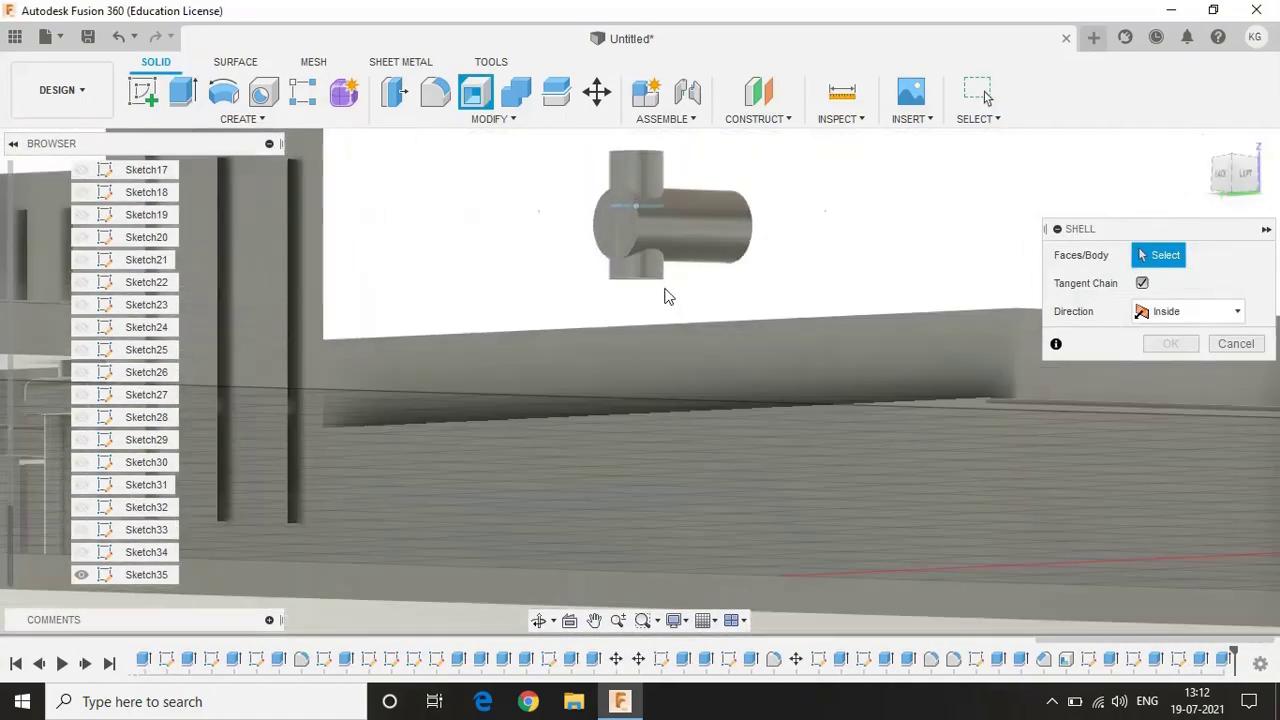
{"action": "scroll", "coordinate": [600, 280], "scroll_direction": "up", "scroll_amount": 2}
{"action": "key", "text": "Escape"}
Sketch a Ø5 circle on the tap face and move it into position on top of the tap
{"action": "left_click", "coordinate": [1232, 178]}
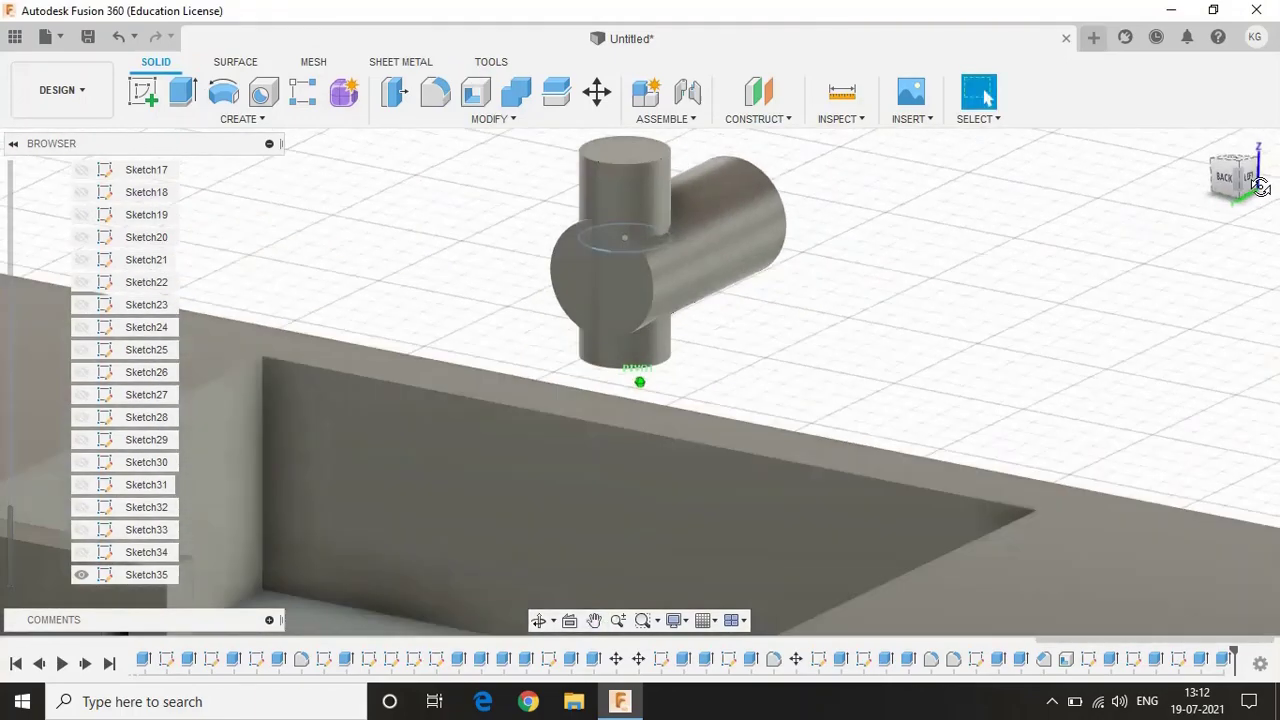
{"action": "left_click", "coordinate": [1240, 176]}
{"action": "left_click", "coordinate": [143, 92]}
{"action": "left_click", "coordinate": [786, 206]}
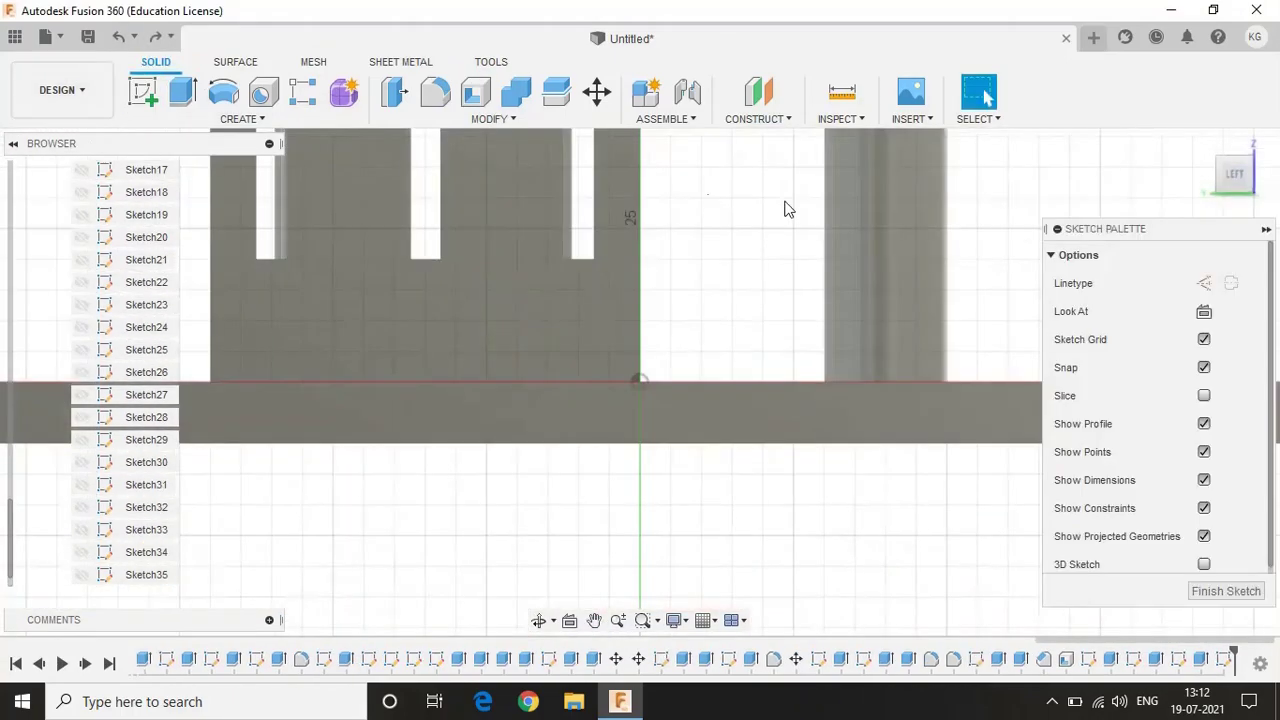
{"action": "left_click", "coordinate": [223, 92]}
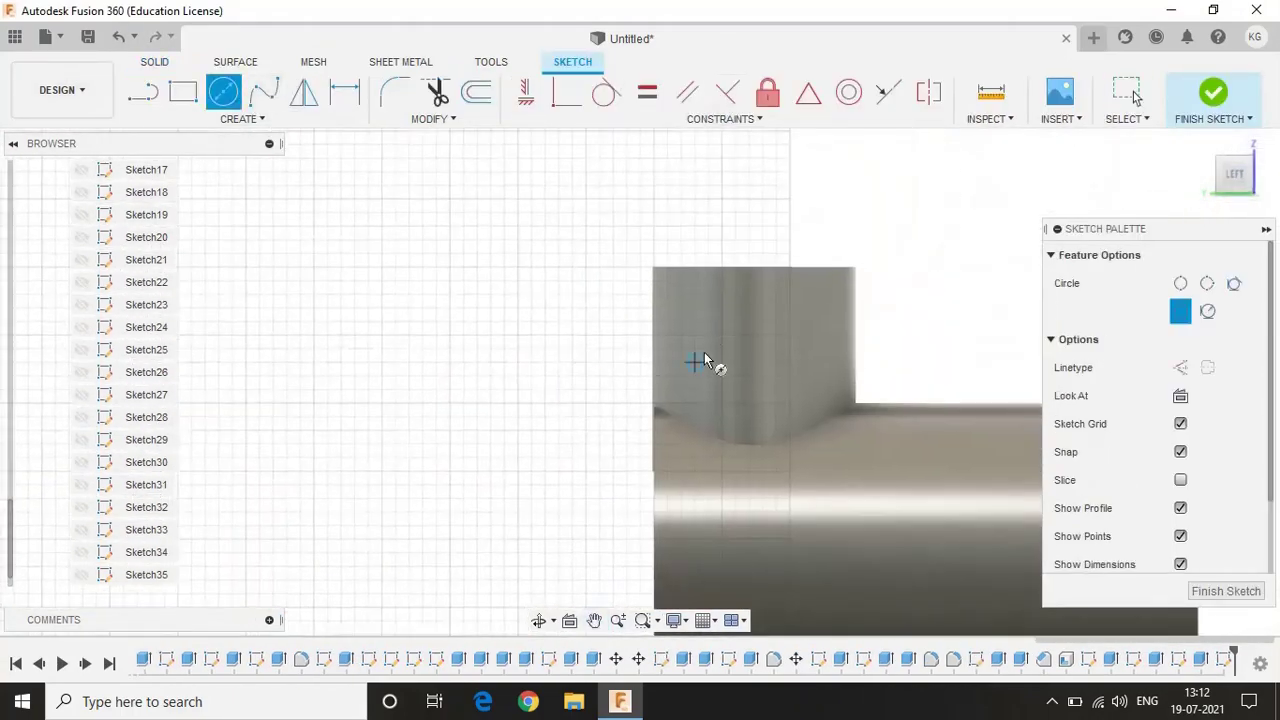
{"action": "key", "text": "Escape"}
{"action": "middle_click_drag", "start_coordinate": [1176, 253], "coordinate": [734, 297], "text": "shift"}
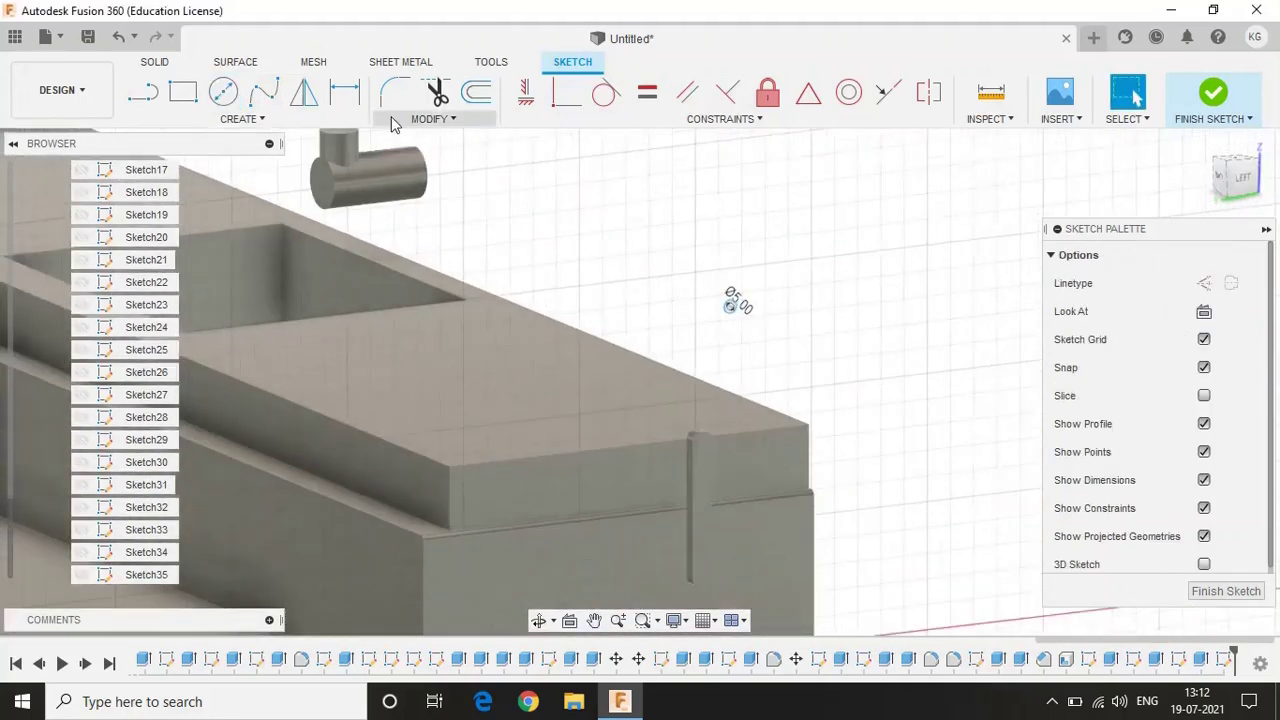
{"action": "left_click", "coordinate": [734, 297]}
{"action": "key", "text": "m"}
{"action": "left_click", "coordinate": [1222, 178]}
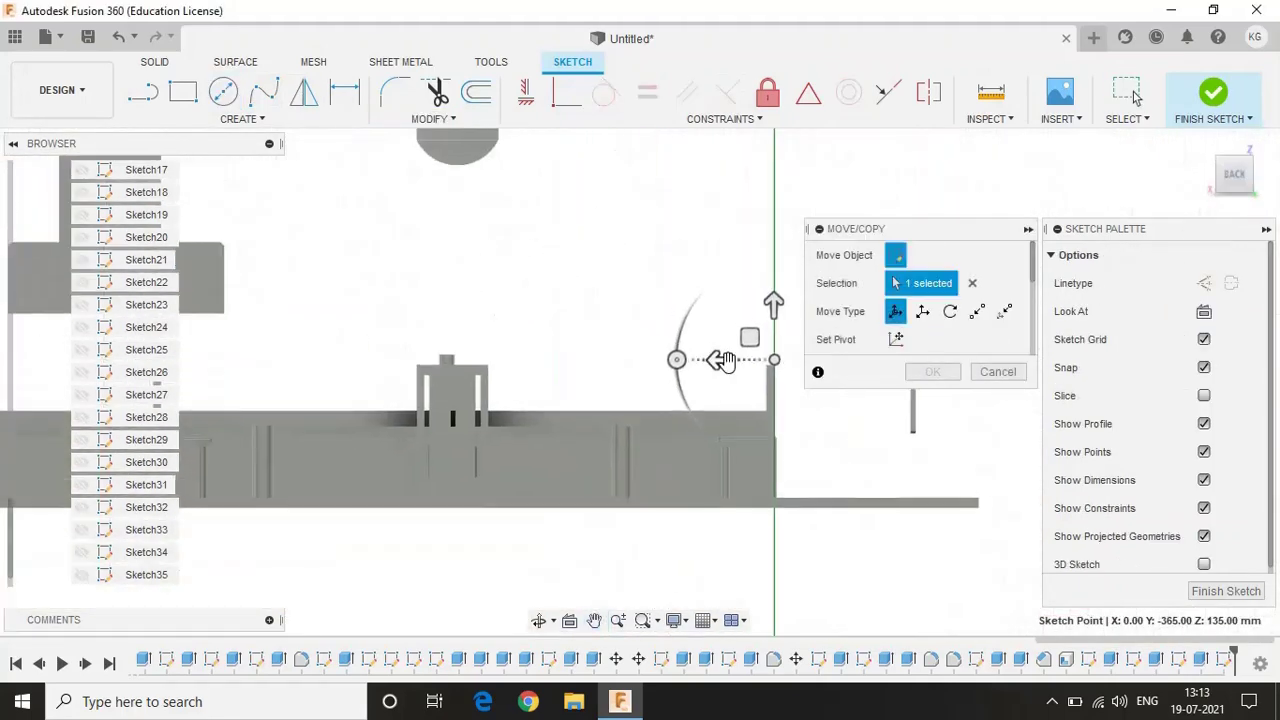
{"action": "left_click_drag", "start_coordinate": [491, 343], "coordinate": [393, 298]}
{"action": "key", "text": "Return"}
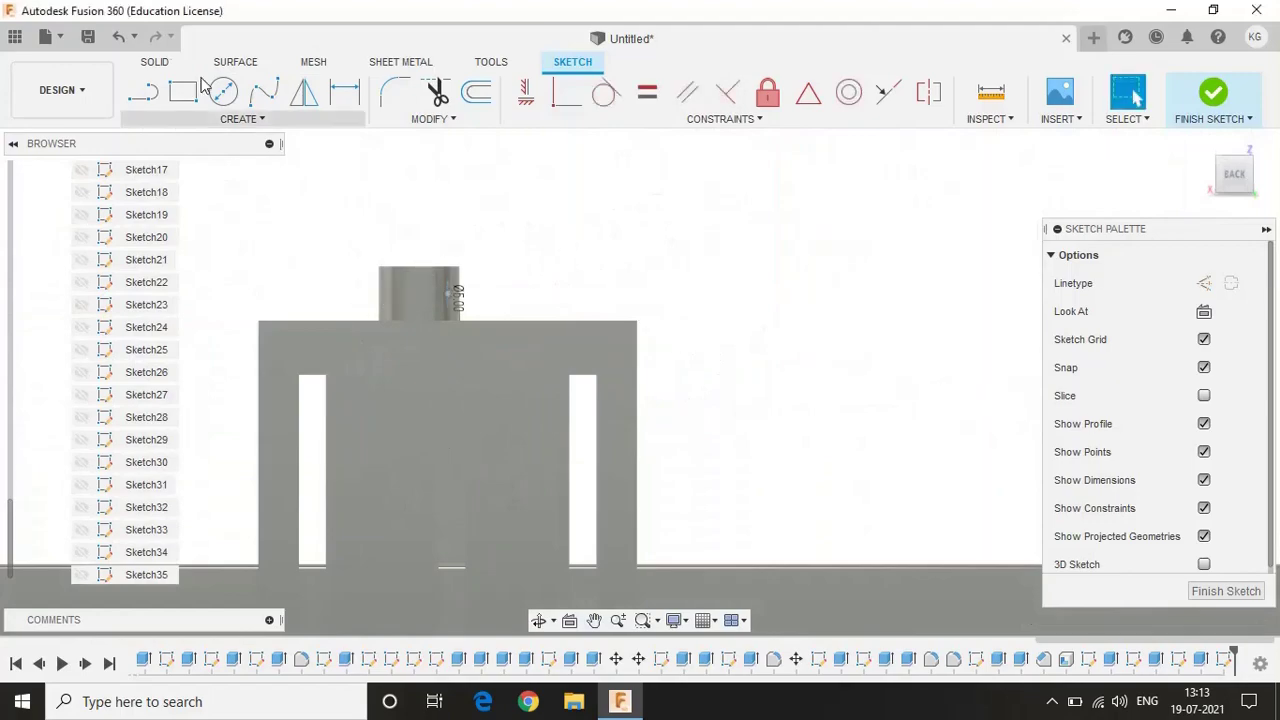
Extrude the circle 15 mm as a Join to form the lever handle rod
{"action": "key", "text": "e"}
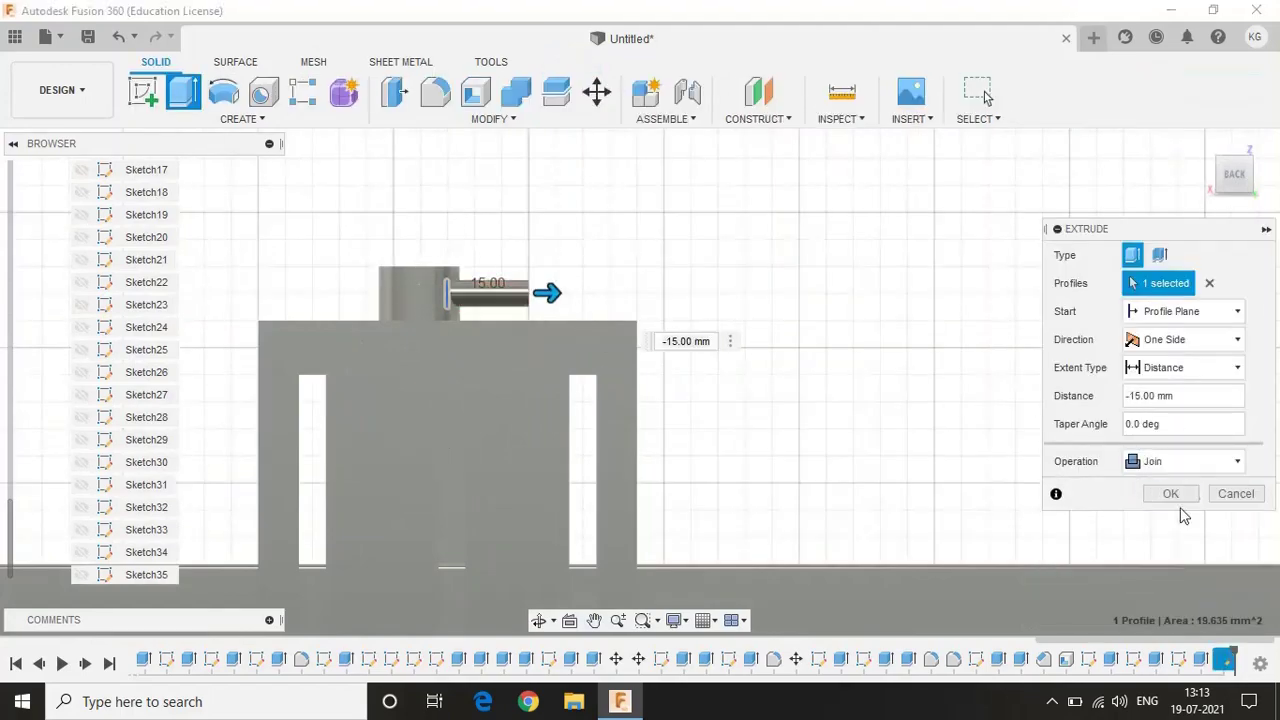
{"action": "left_click", "coordinate": [1170, 494]}
{"action": "middle_click_drag", "start_coordinate": [640, 381], "coordinate": [720, 400], "text": "shift"}
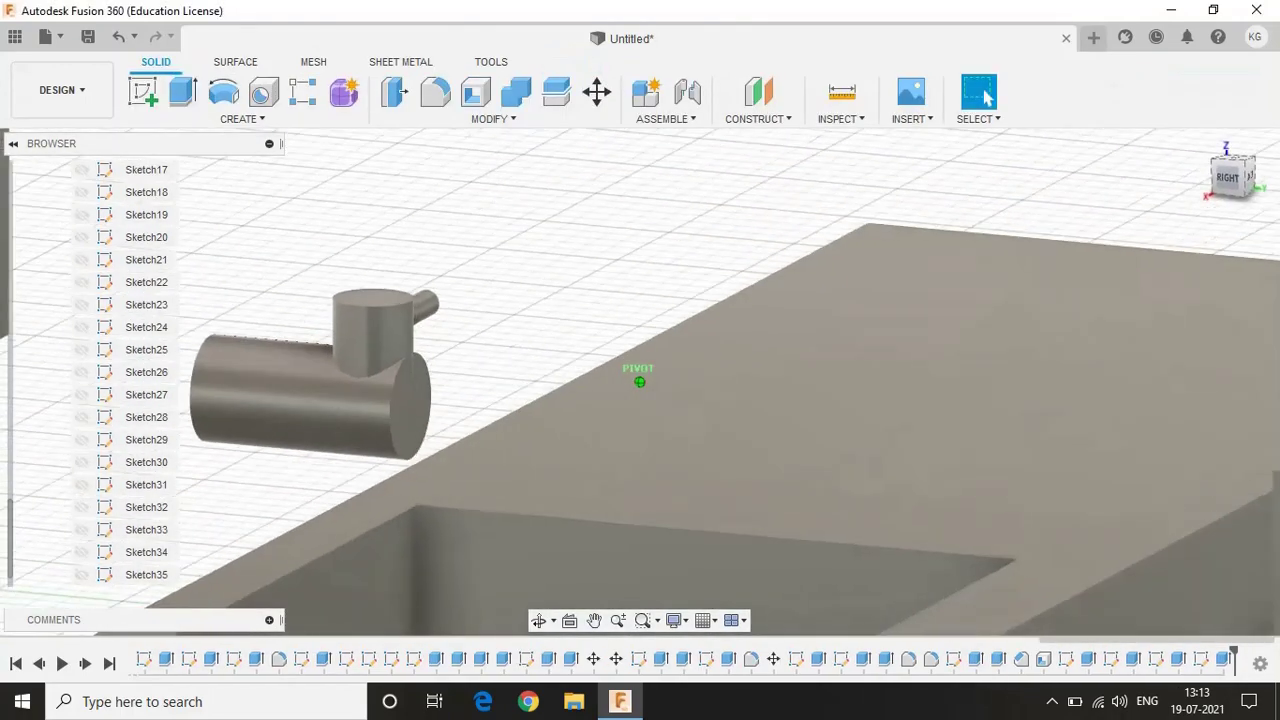
{"action": "middle_click_drag", "start_coordinate": [640, 381], "coordinate": [593, 408], "text": "shift"}
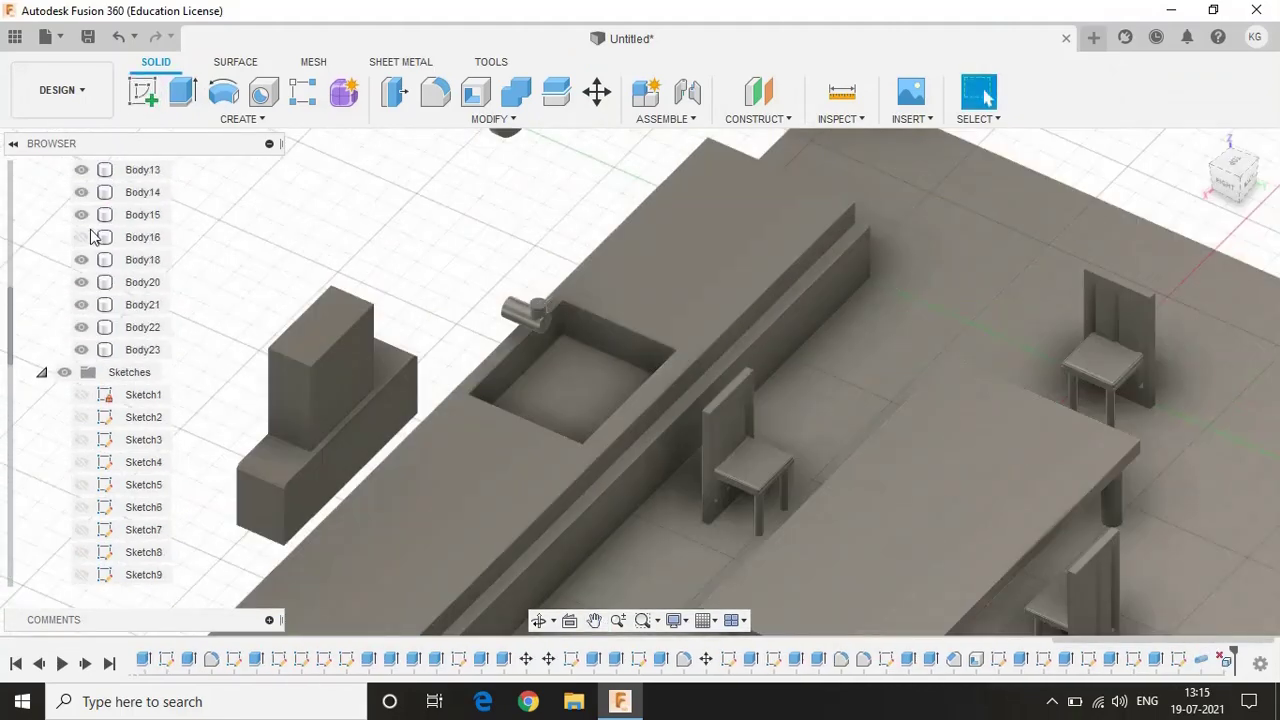
Apply the anodized red appearance to the room's walls
{"action": "left_click", "coordinate": [90, 236]}
{"action": "mouse_move", "coordinate": [640, 381]}
{"action": "middle_mouse_down", "text": "shift"}
{"action": "mouse_move", "coordinate": [700, 400]}
{"action": "mouse_move", "coordinate": [739, 475]}
{"action": "middle_mouse_up", "text": "shift"}
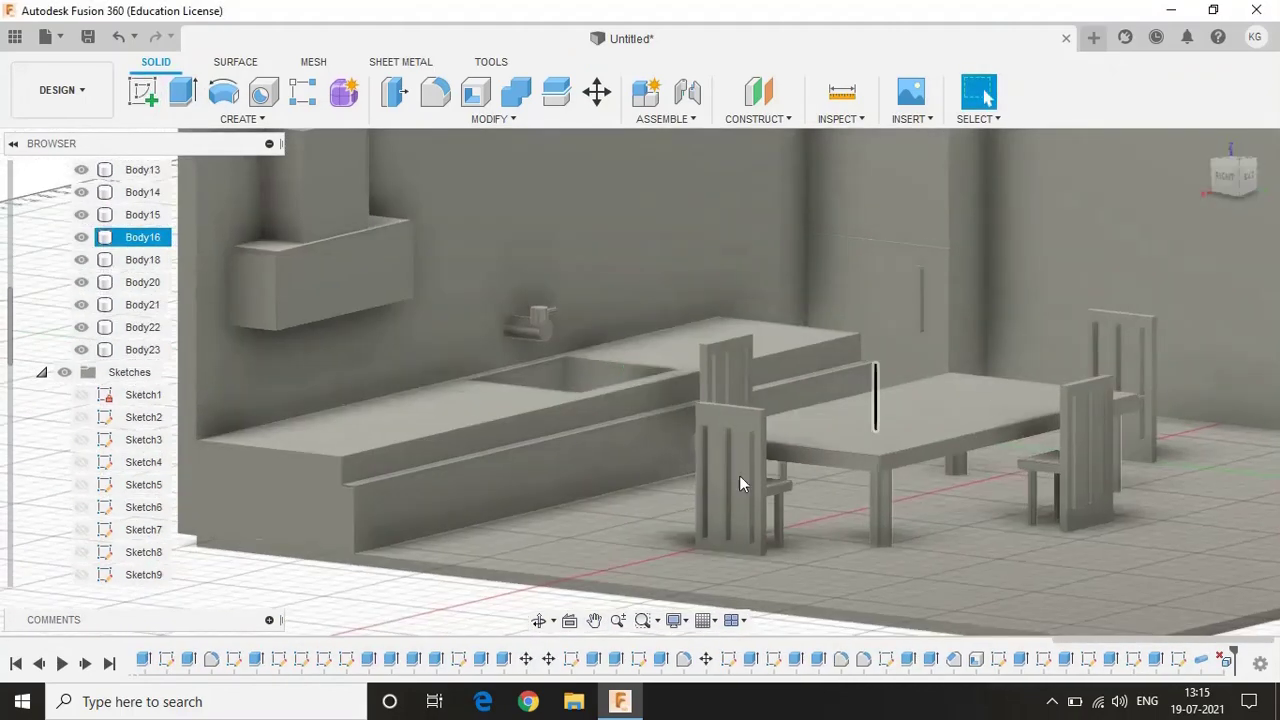
{"action": "scroll", "coordinate": [739, 475], "scroll_direction": "down", "scroll_amount": 3}
{"action": "left_click", "coordinate": [490, 118]}
{"action": "key", "text": "Escape"}
{"action": "key", "text": "a"}
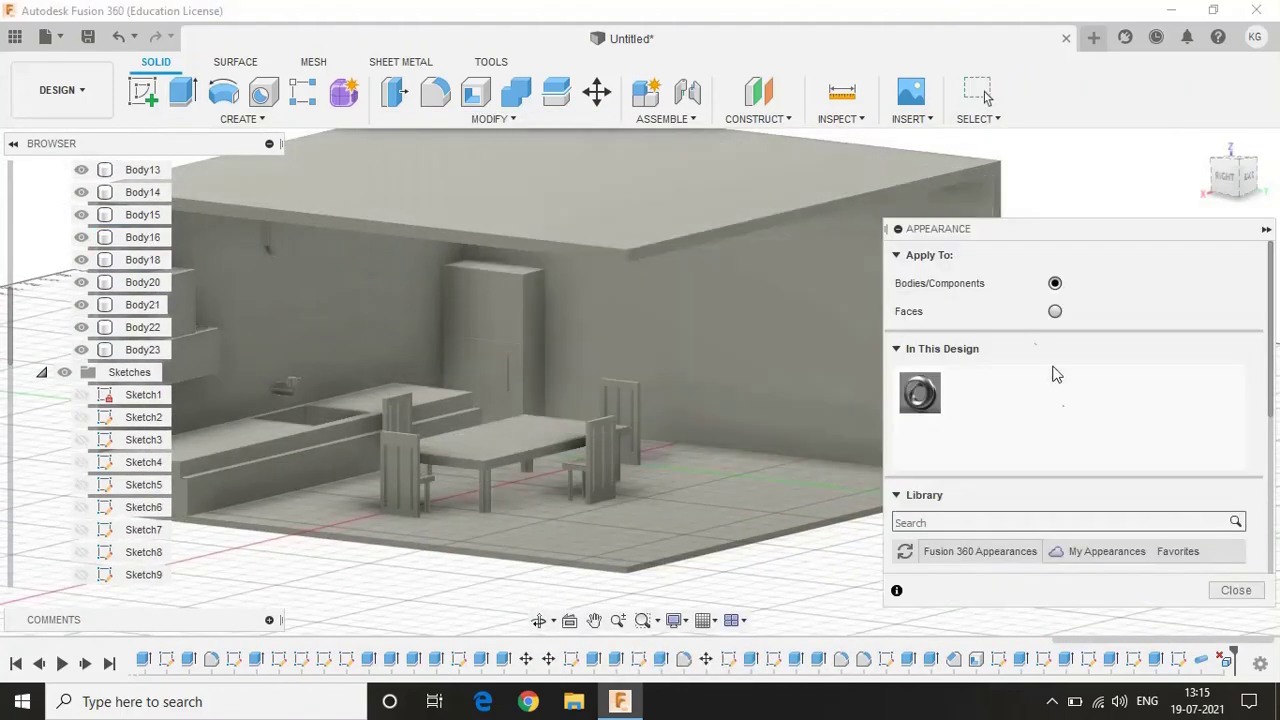
{"action": "scroll", "coordinate": [1055, 370], "scroll_direction": "down", "scroll_amount": 3}
{"action": "left_click", "coordinate": [1070, 350]}
{"action": "scroll", "coordinate": [990, 468], "scroll_direction": "down", "scroll_amount": 2}
{"action": "left_click", "coordinate": [812, 274]}
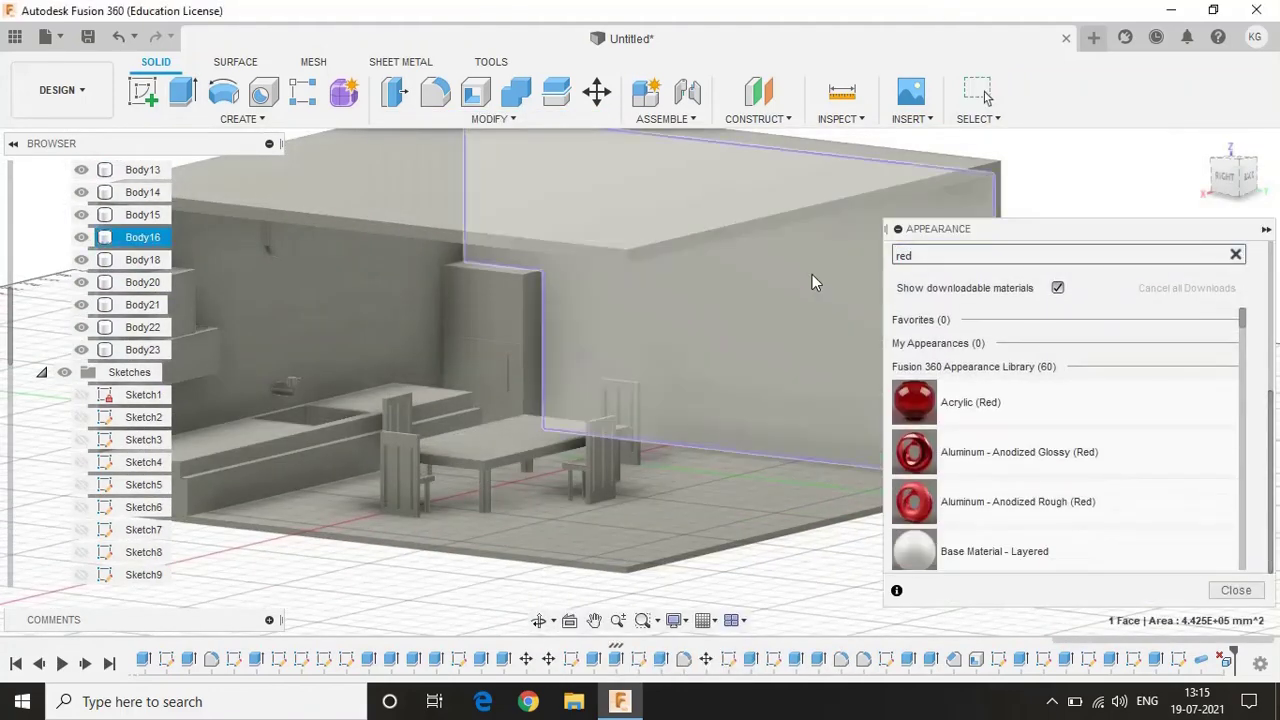
{"action": "left_click", "coordinate": [915, 501]}
{"action": "left_click_drag", "start_coordinate": [915, 501], "coordinate": [594, 361]}
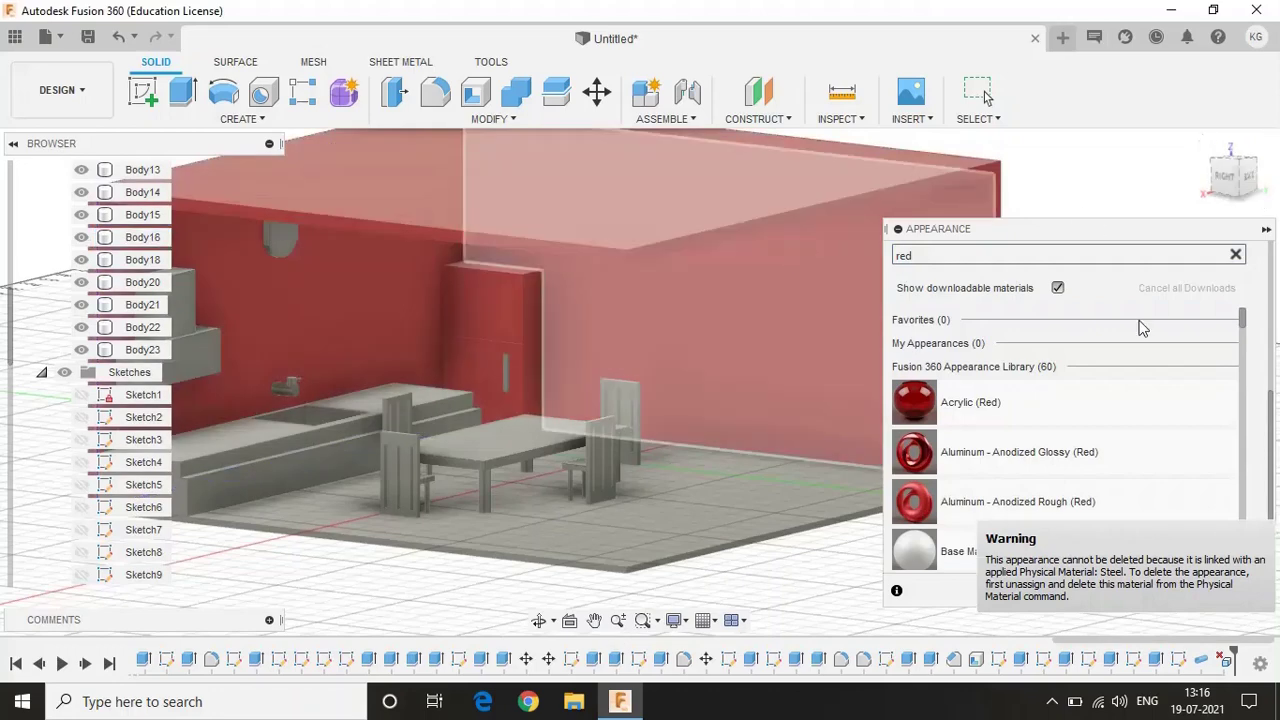
Make the tall cabinet blue and its door handle polished gold
{"action": "left_click", "coordinate": [1236, 254]}
{"action": "type", "text": "ue"}
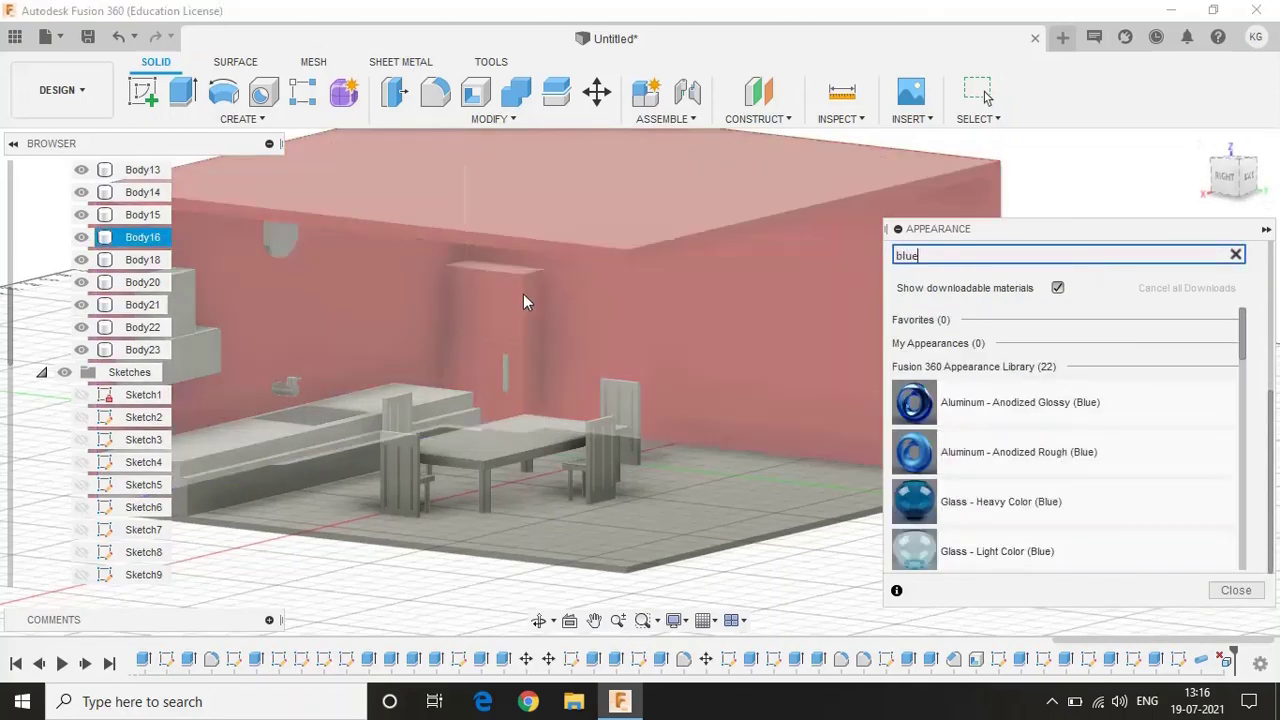
{"action": "left_click", "coordinate": [511, 267]}
{"action": "scroll", "coordinate": [506, 270], "scroll_direction": "up", "scroll_amount": 2}
{"action": "scroll", "coordinate": [498, 272], "scroll_direction": "up", "scroll_amount": 2}
{"action": "left_click", "coordinate": [517, 318]}
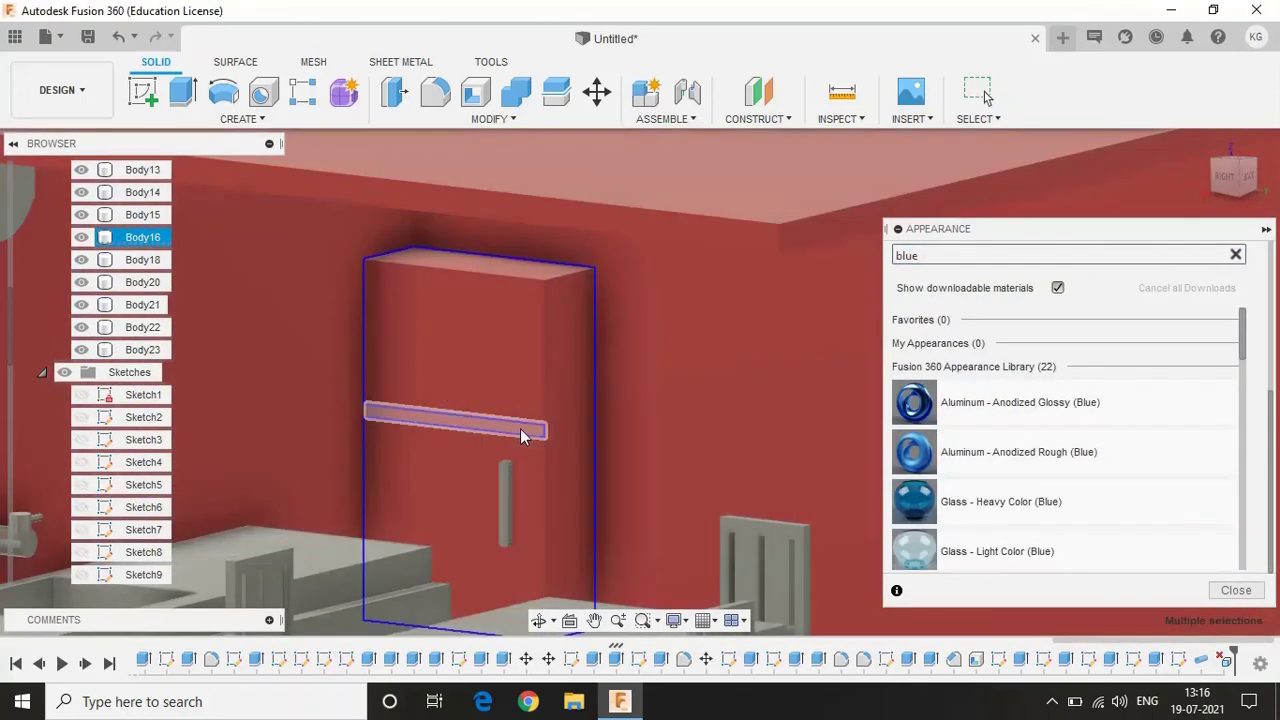
{"action": "left_click_drag", "start_coordinate": [1020, 402], "coordinate": [470, 400]}
{"action": "type", "text": "g"}
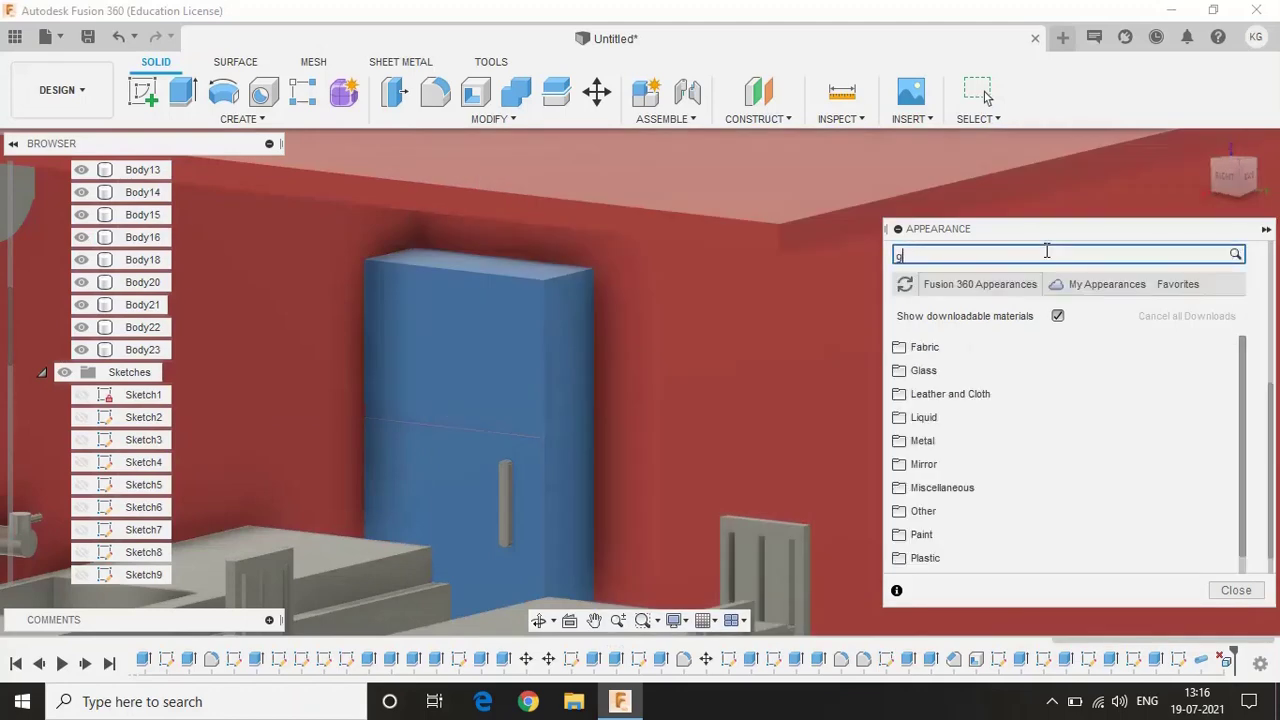
{"action": "type", "text": "old"}
{"action": "mouse_move", "coordinate": [914, 402]}
{"action": "left_mouse_down"}
{"action": "mouse_move", "coordinate": [514, 494]}
{"action": "mouse_move", "coordinate": [418, 235]}
{"action": "left_mouse_up"}
Search 'led' and apply the LED material to the wall lamp
{"action": "scroll", "coordinate": [514, 494], "scroll_direction": "down", "scroll_amount": 3}
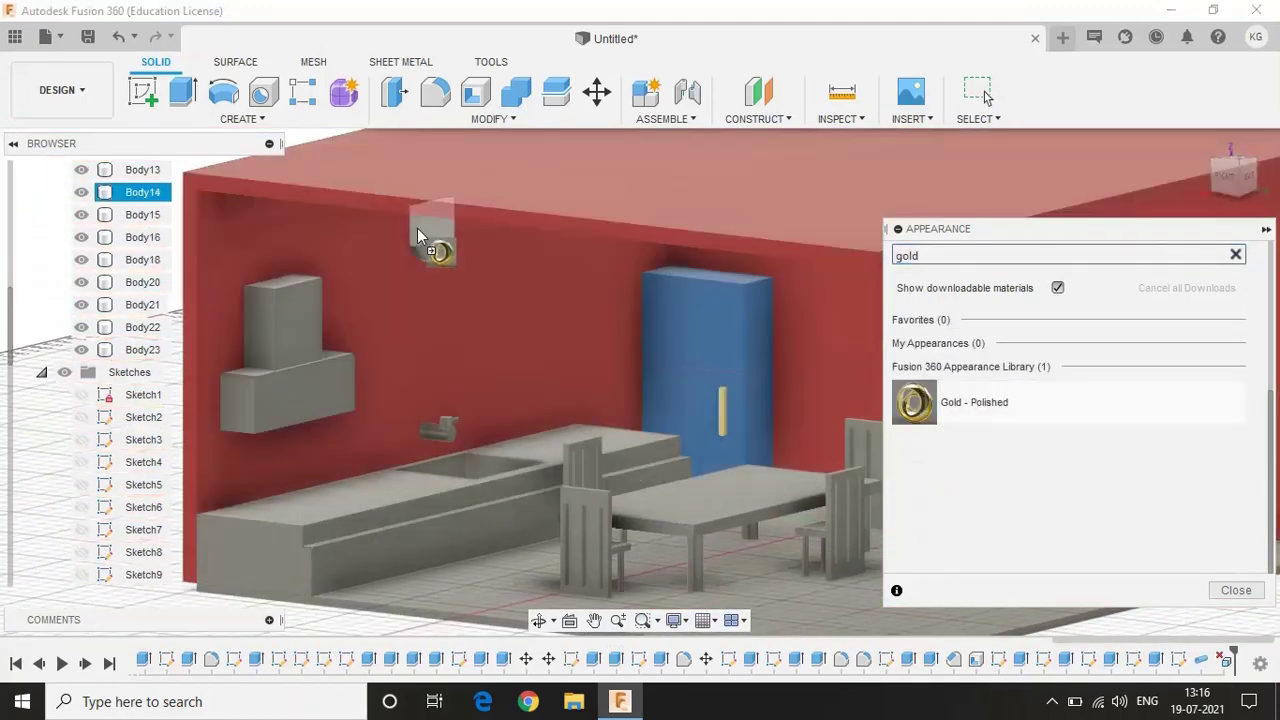
{"action": "key", "text": "BackSpace"}
{"action": "key", "text": "BackSpace"}
{"action": "key", "text": "BackSpace"}
{"action": "type", "text": "led"}
{"action": "left_click_drag", "start_coordinate": [975, 501], "coordinate": [432, 240]}
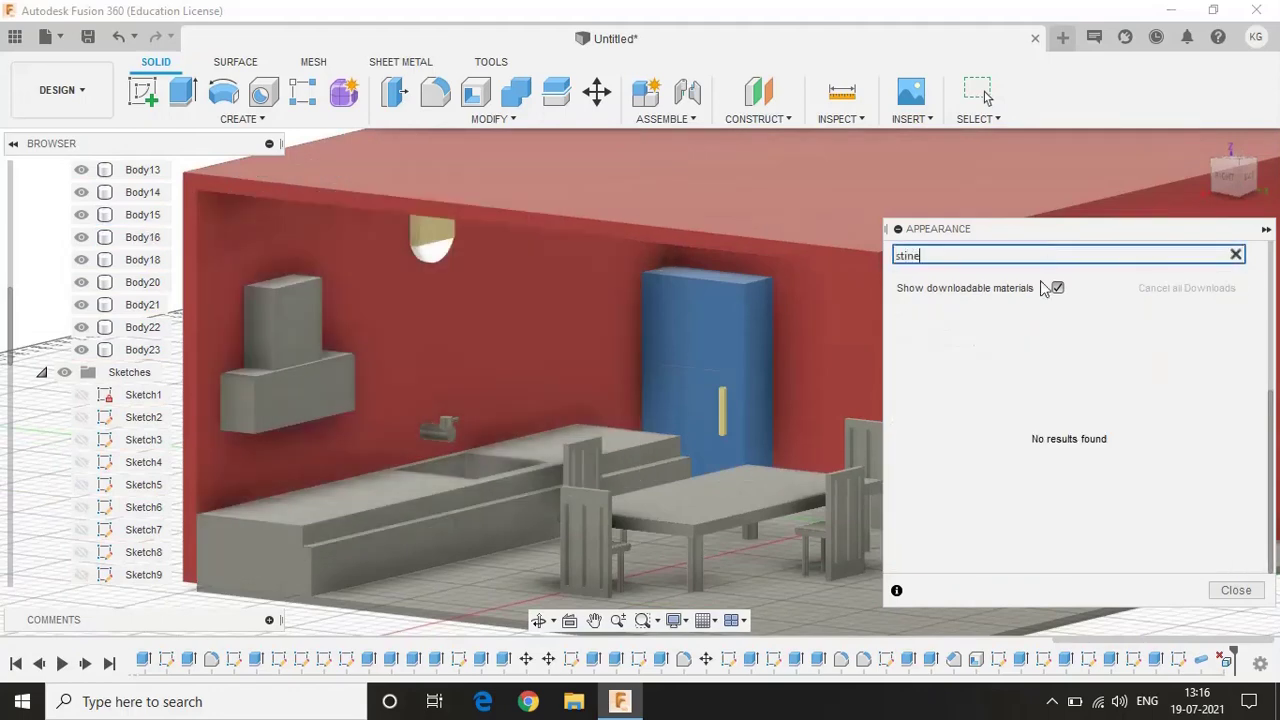
Apply Granite - Red to the countertop
{"action": "scroll", "coordinate": [1020, 390], "scroll_direction": "down", "scroll_amount": 5}
{"action": "left_click_drag", "start_coordinate": [1020, 395], "coordinate": [430, 450]}
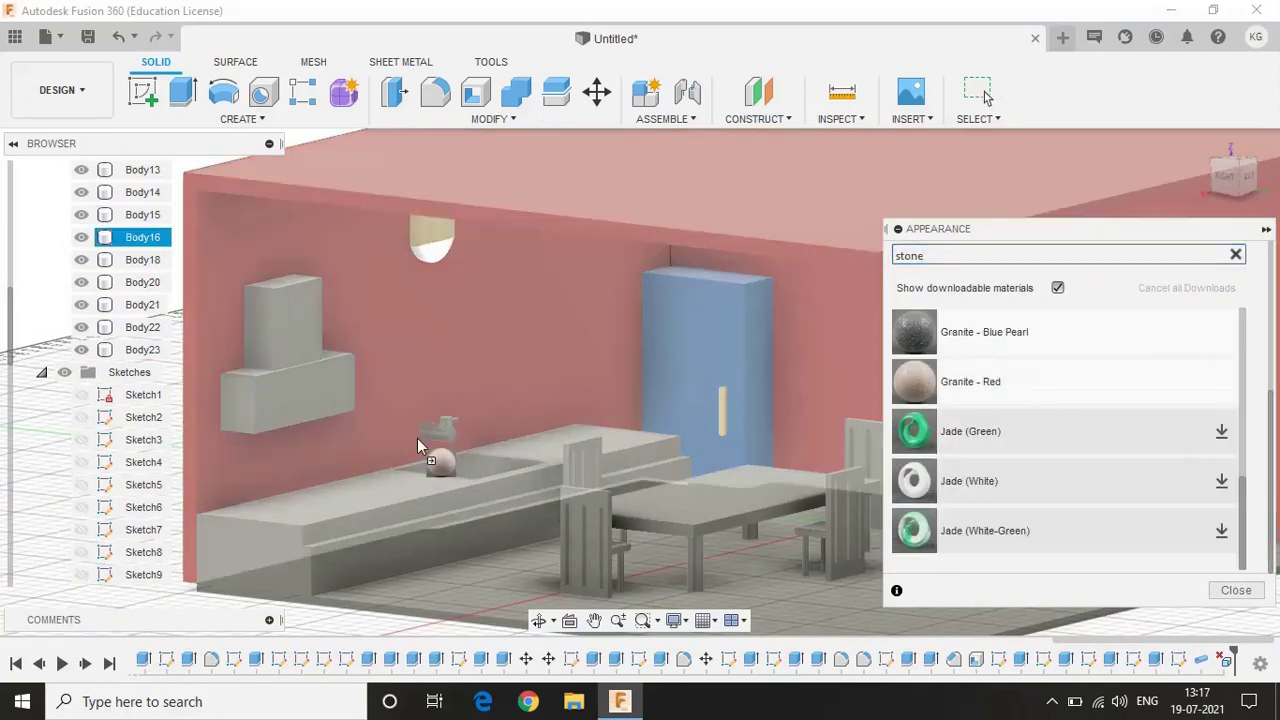
{"action": "mouse_move", "coordinate": [354, 506]}
{"action": "left_mouse_down"}
{"action": "mouse_move", "coordinate": [411, 482]}
{"action": "mouse_move", "coordinate": [521, 491]}
{"action": "left_mouse_up"}
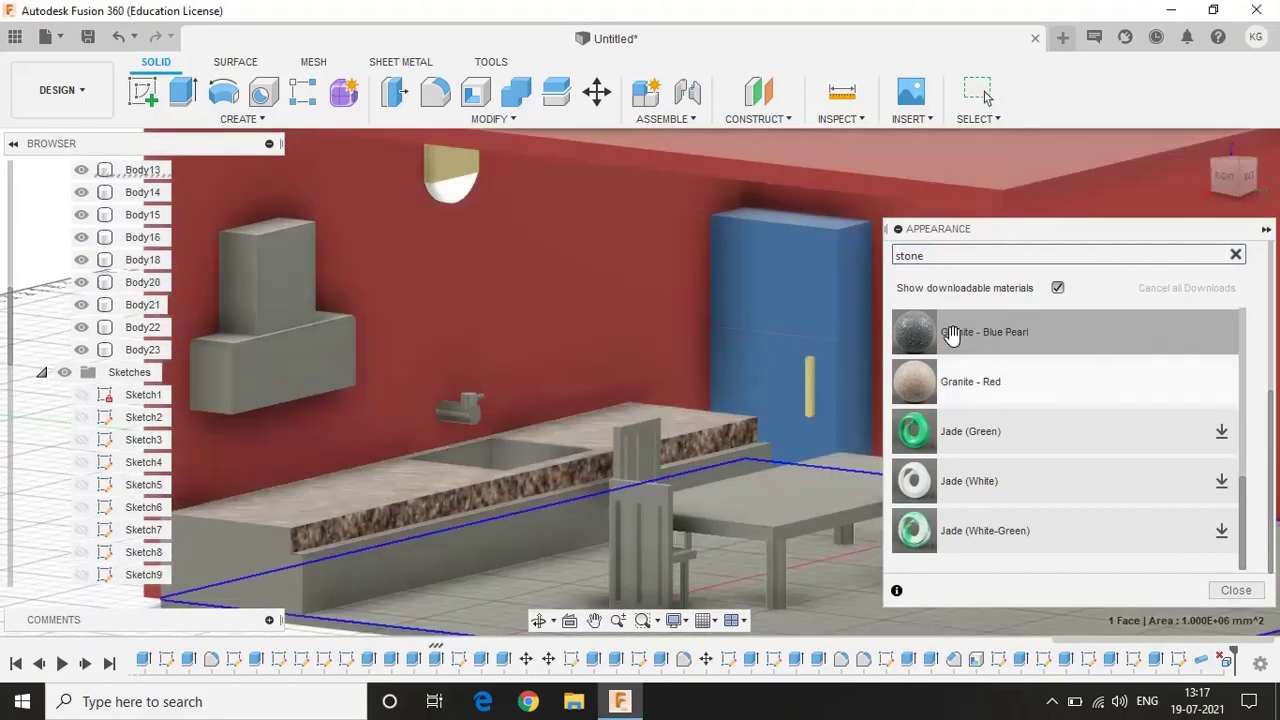
{"action": "scroll", "coordinate": [870, 408], "scroll_direction": "down", "scroll_amount": 3}
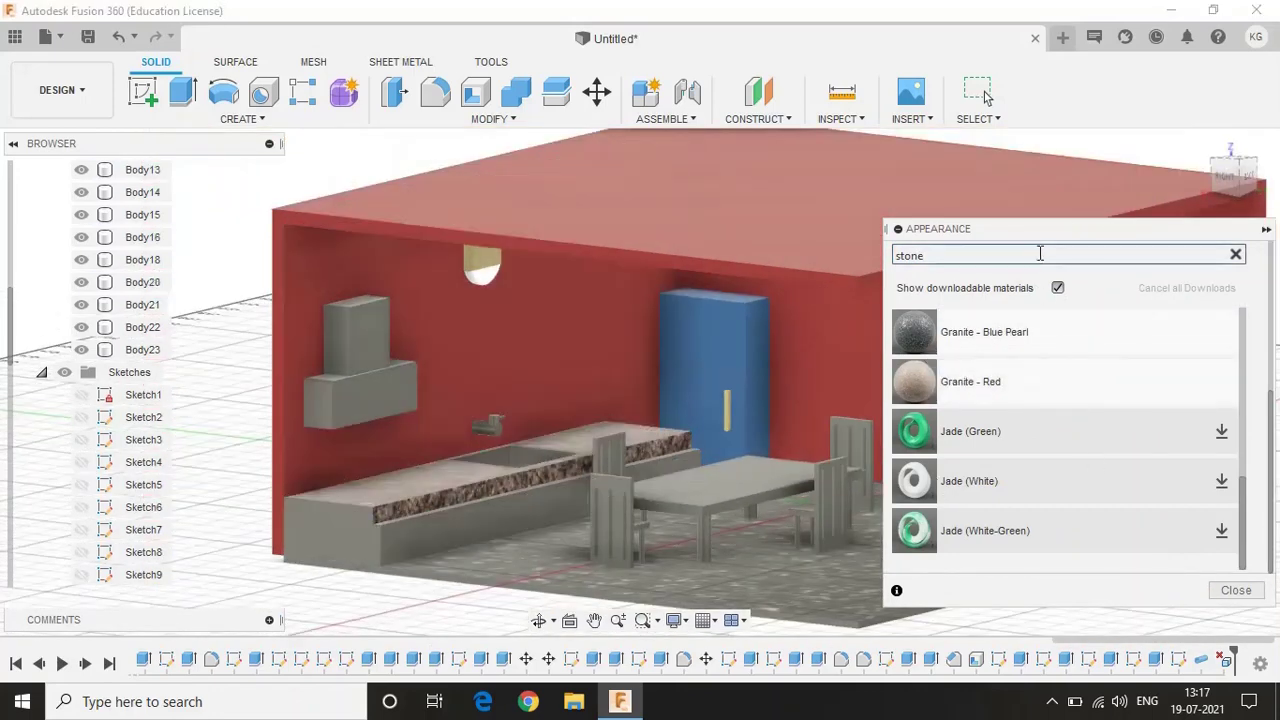
Search 'wood' and apply a wood material to the counter front
{"action": "double_click", "coordinate": [1040, 254]}
{"action": "type", "text": "wood"}
{"action": "scroll", "coordinate": [1040, 430], "scroll_direction": "down", "scroll_amount": 3}
{"action": "left_click_drag", "start_coordinate": [975, 481], "coordinate": [389, 535]}
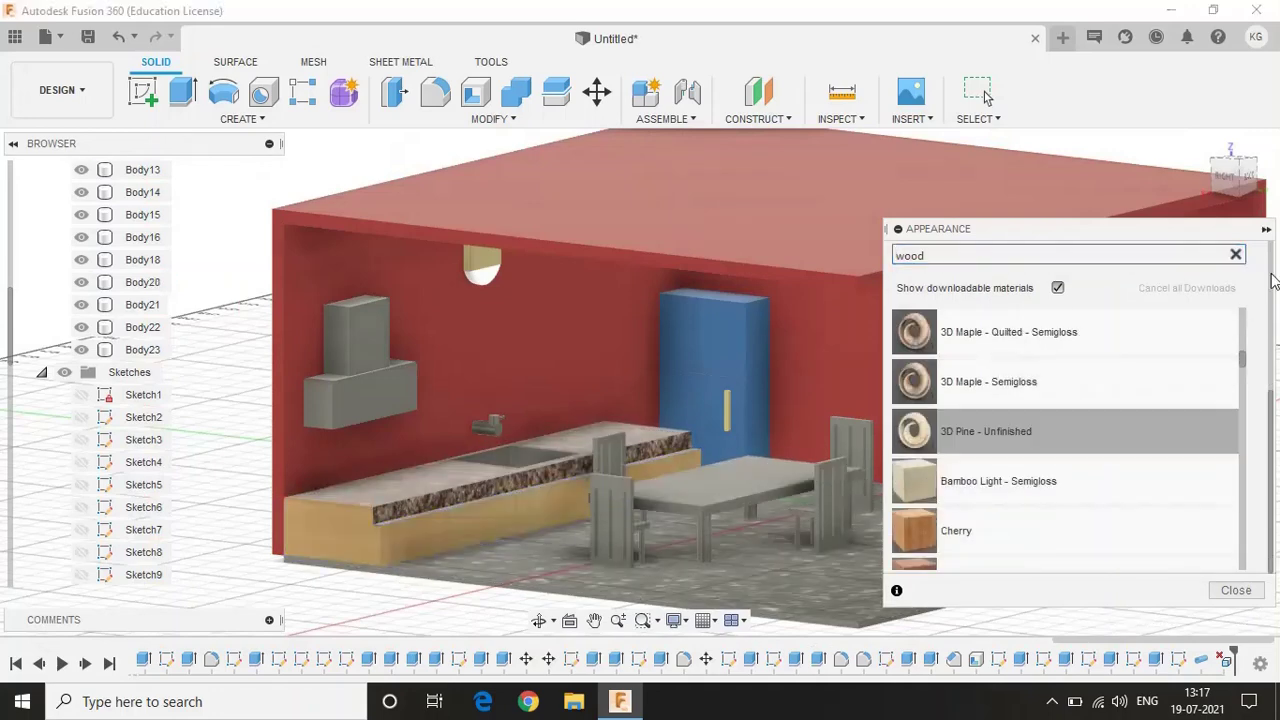
{"action": "scroll", "coordinate": [658, 490], "scroll_direction": "up", "scroll_amount": 5}
{"action": "scroll", "coordinate": [547, 498], "scroll_direction": "up", "scroll_amount": 3}
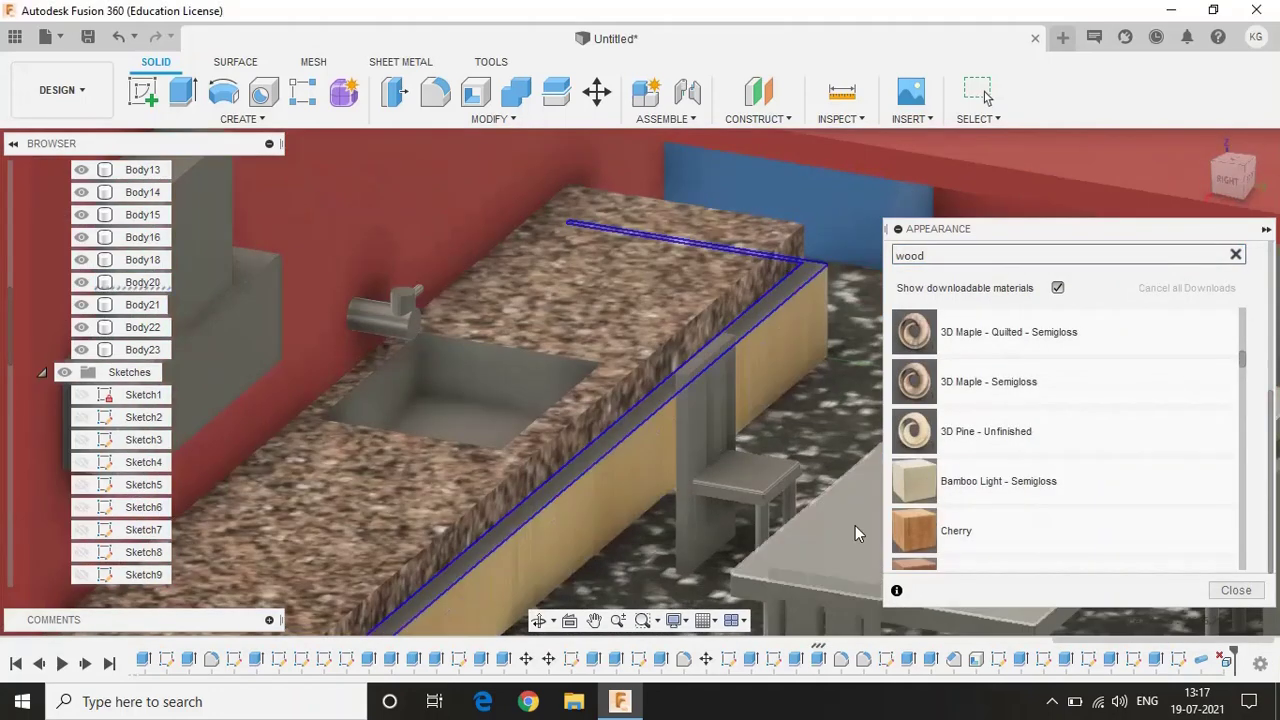
{"action": "left_click", "coordinate": [586, 477]}
{"action": "middle_click_drag", "start_coordinate": [586, 477], "coordinate": [760, 460], "text": "shift"}
Apply Mahogany to the table and chairs, then change the table to lighter Cherry
{"action": "scroll", "coordinate": [1060, 420], "scroll_direction": "down", "scroll_amount": 3}
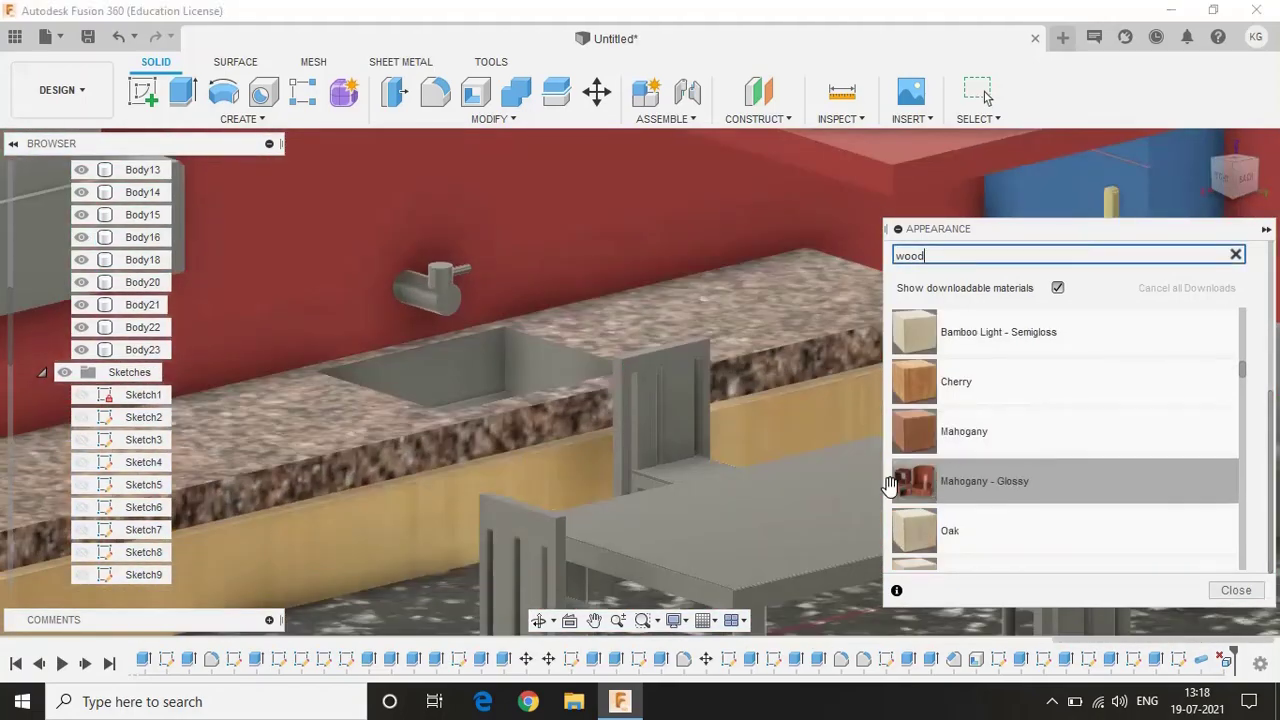
{"action": "left_click_drag", "start_coordinate": [985, 481], "coordinate": [671, 334]}
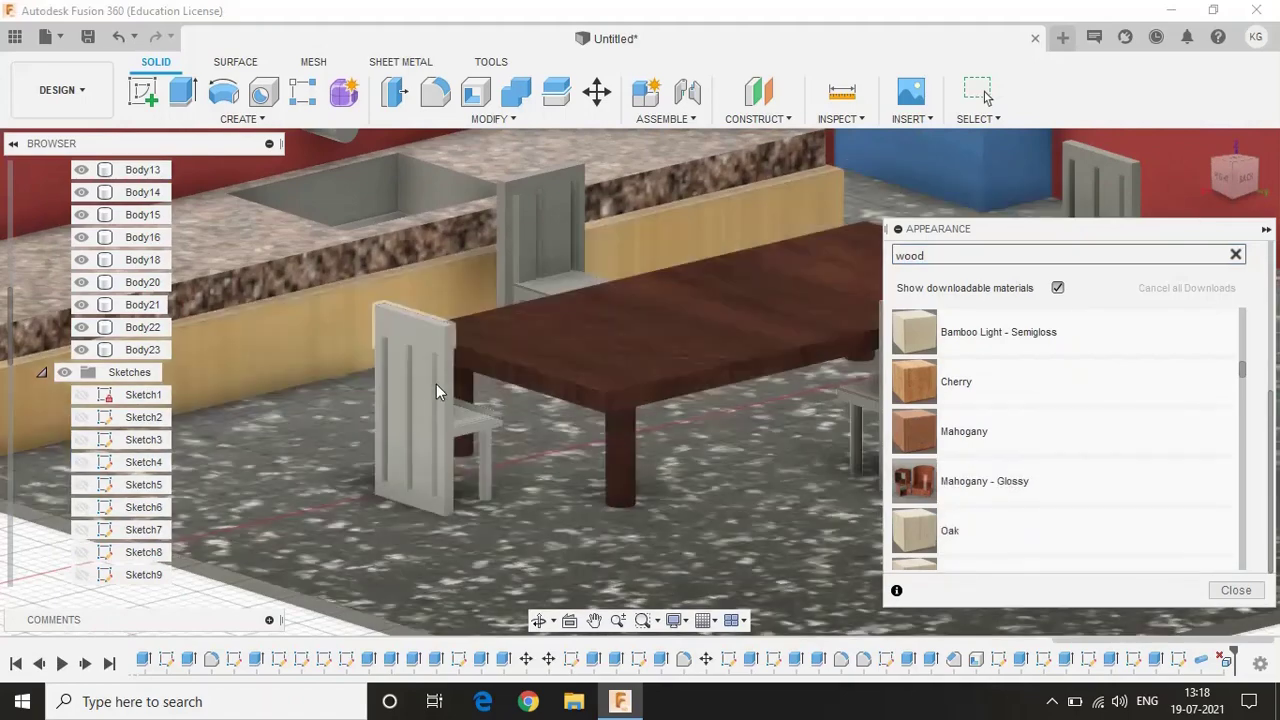
{"action": "scroll", "coordinate": [985, 461], "scroll_direction": "up", "scroll_amount": 3}
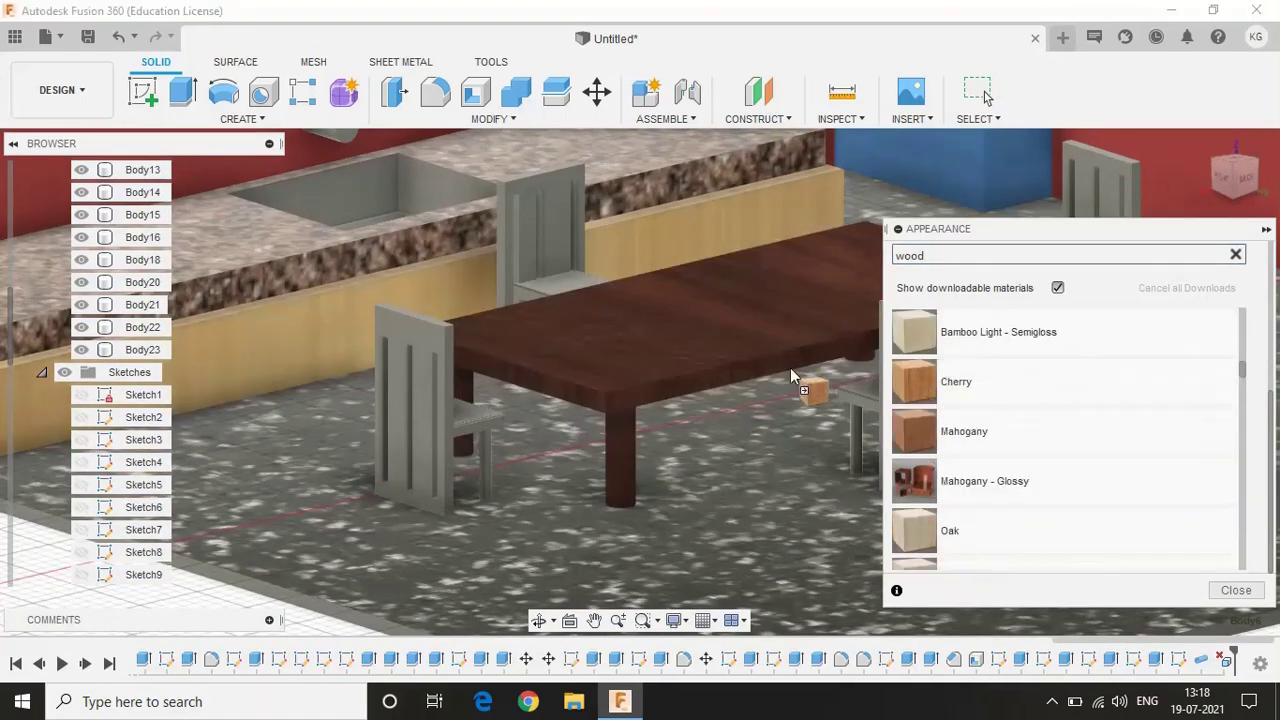
{"action": "left_click_drag", "start_coordinate": [972, 415], "coordinate": [895, 312]}
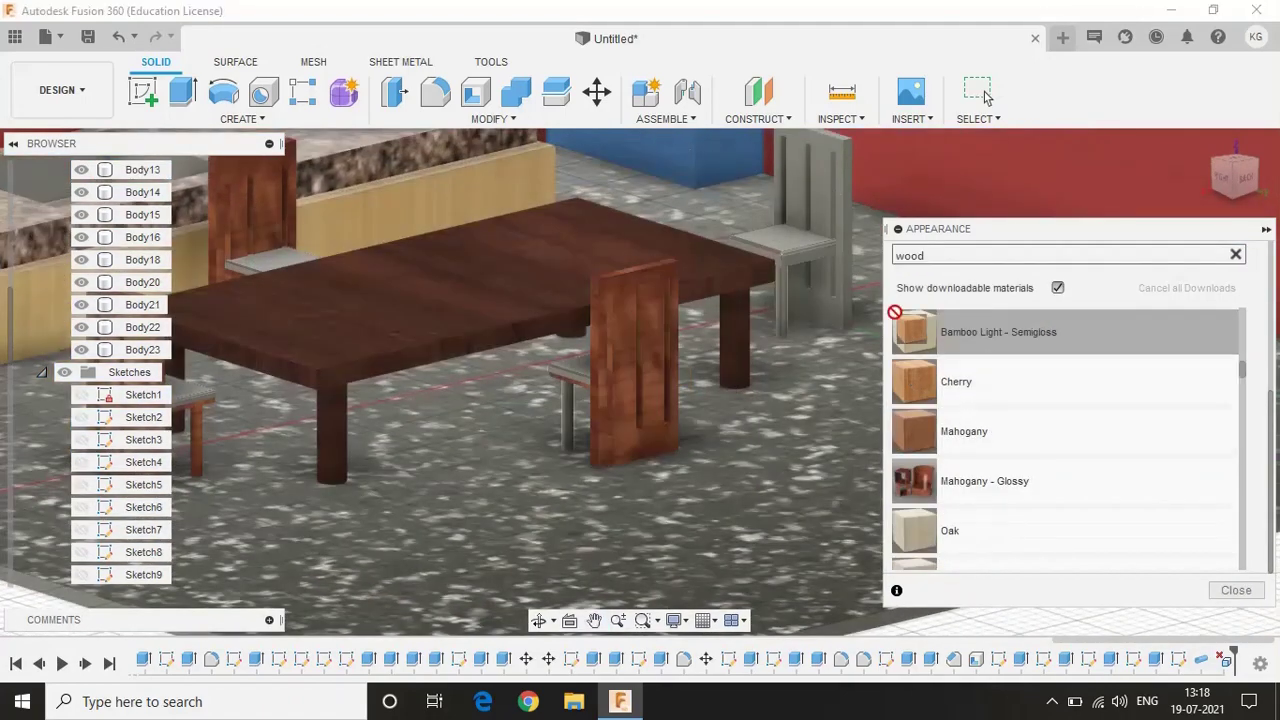
{"action": "left_click_drag", "start_coordinate": [915, 383], "coordinate": [485, 299]}
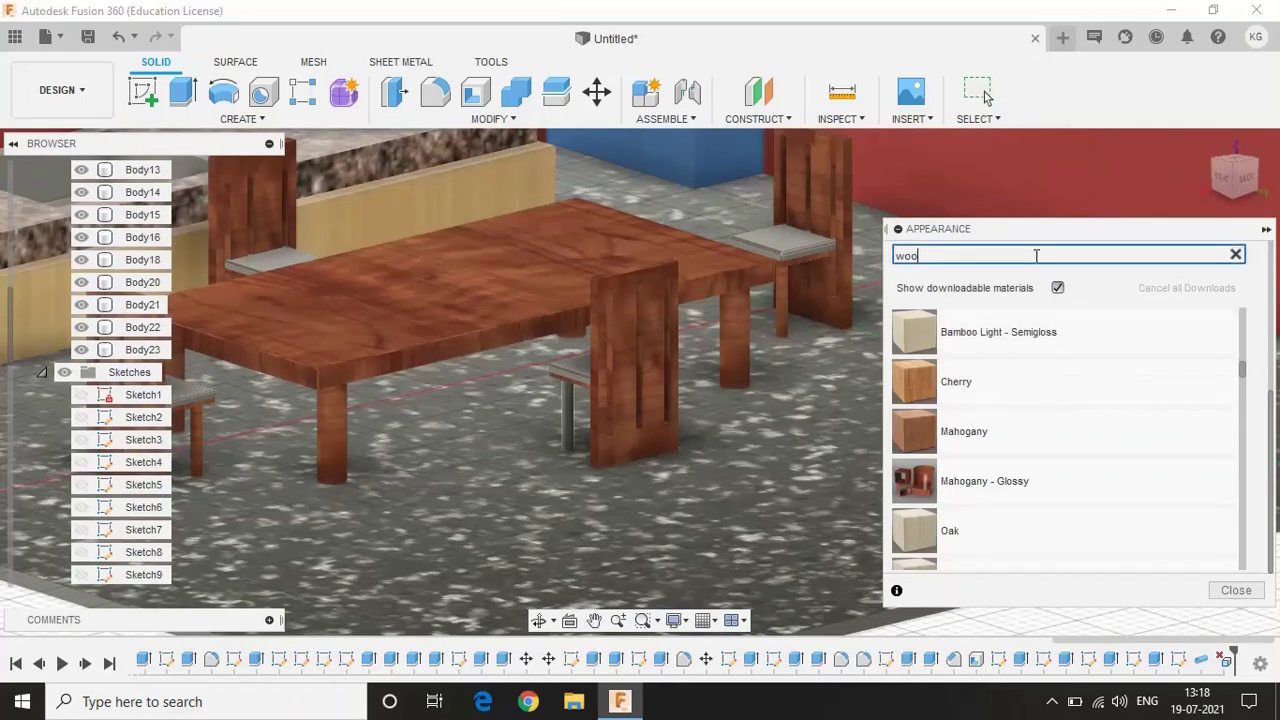
Apply red perforated leather to a chair
{"action": "type", "text": "leather"}
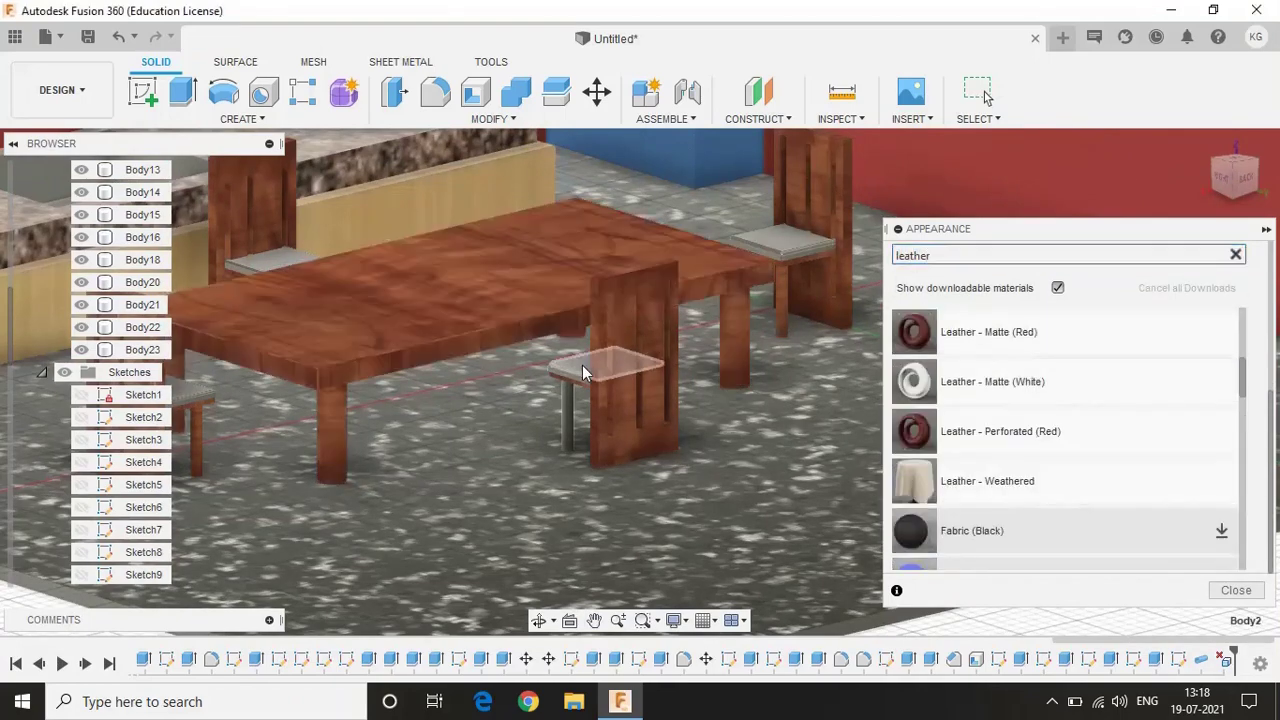
{"action": "left_click_drag", "start_coordinate": [915, 447], "coordinate": [801, 245]}
{"action": "middle_click_drag", "start_coordinate": [574, 363], "coordinate": [521, 299], "text": "shift"}
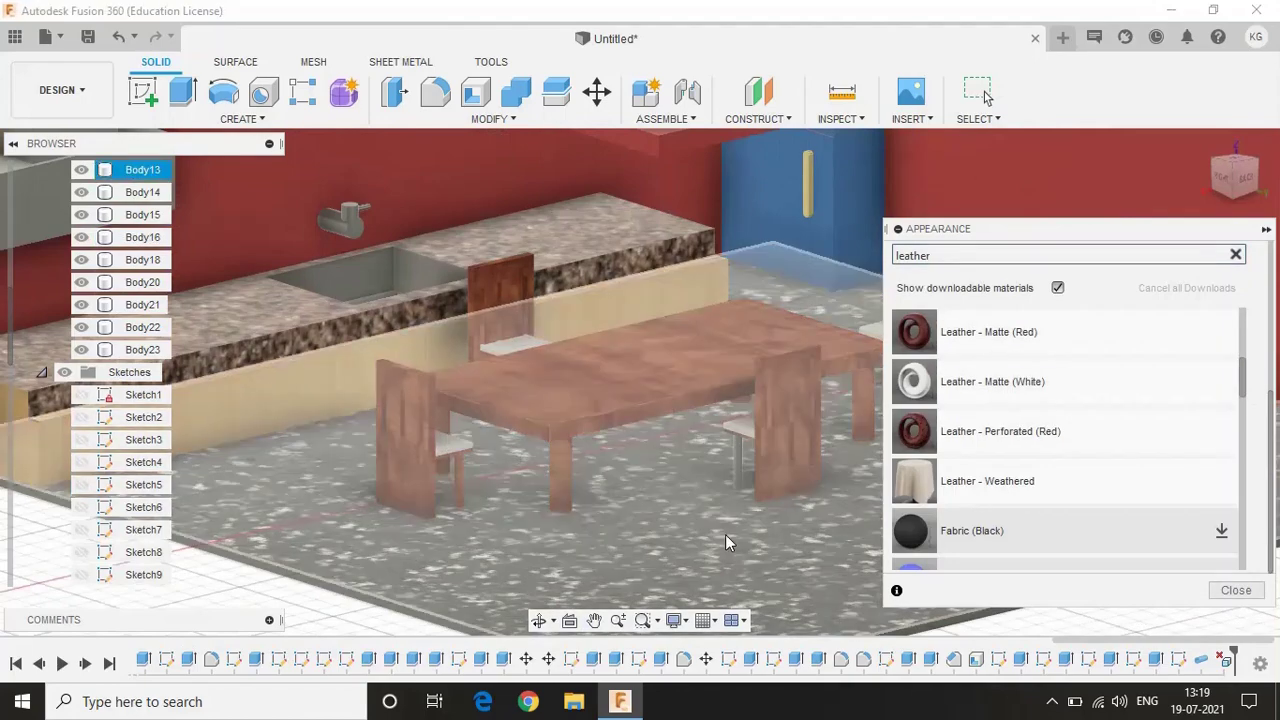
{"action": "middle_click_drag", "start_coordinate": [725, 534], "coordinate": [1055, 333], "text": "shift"}
Give the sink Plastic - Glossy (Black), removing its existing face appearances
{"action": "key", "text": "BackSpace"}
{"action": "key", "text": "BackSpace"}
{"action": "key", "text": "BackSpace"}
{"action": "type", "text": "black"}
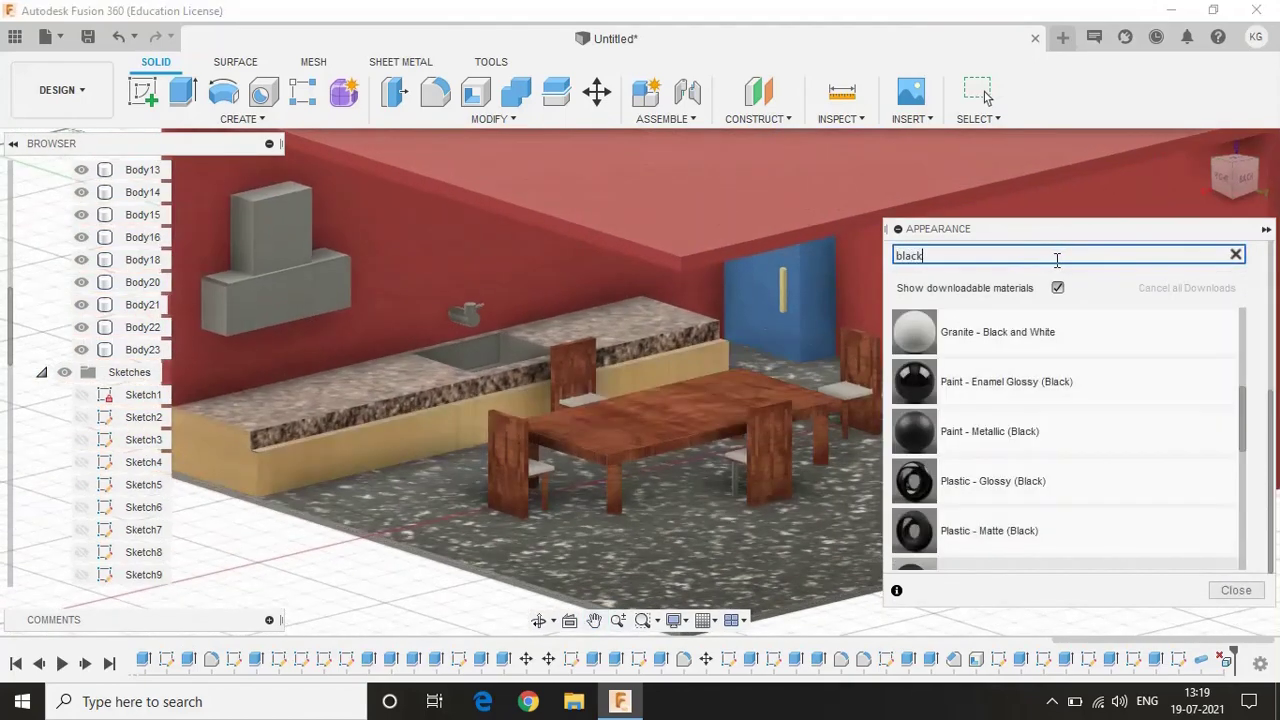
{"action": "left_click_drag", "start_coordinate": [923, 398], "coordinate": [481, 344]}
{"action": "left_click_drag", "start_coordinate": [930, 420], "coordinate": [499, 344]}
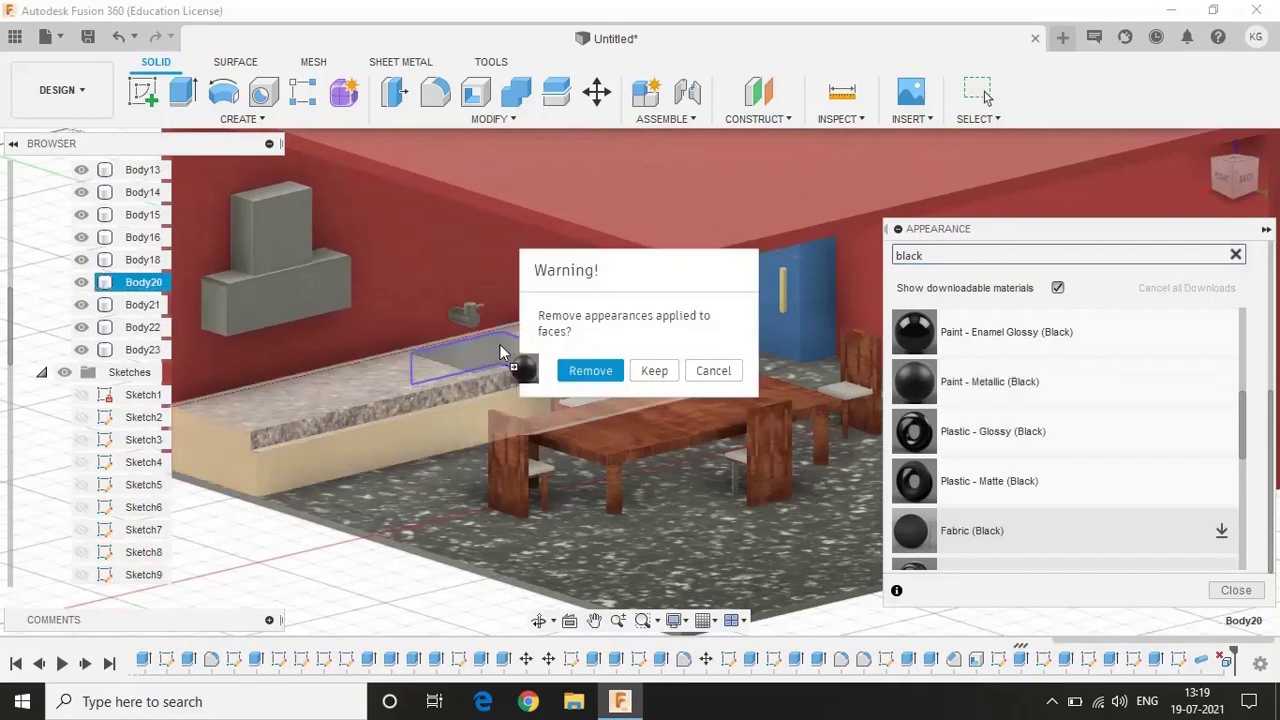
{"action": "key", "text": "Return"}
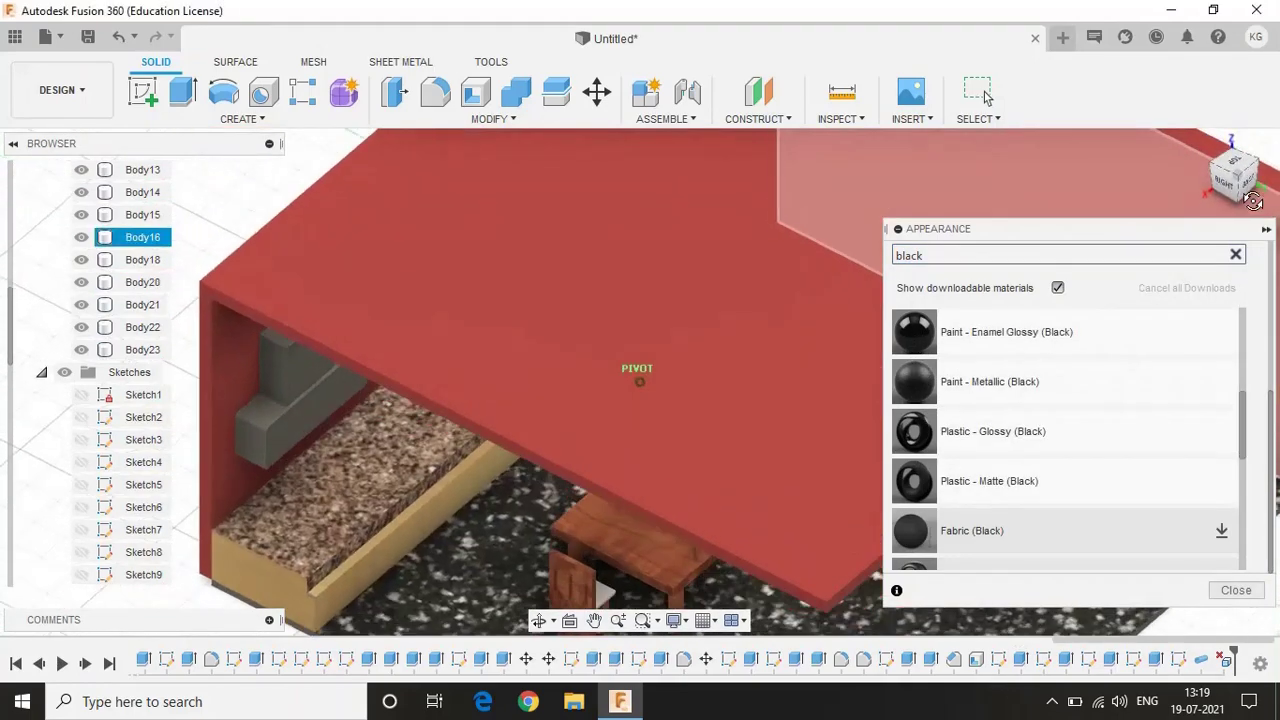
{"action": "mouse_move", "coordinate": [486, 353]}
{"action": "middle_mouse_down", "text": "shift"}
{"action": "mouse_move", "coordinate": [469, 377]}
{"action": "mouse_move", "coordinate": [700, 300]}
{"action": "middle_mouse_up", "text": "shift"}
Apply FR4 plastic to the upper wall cabinet block
{"action": "double_click", "coordinate": [1068, 253]}
{"action": "key", "text": "BackSpace"}
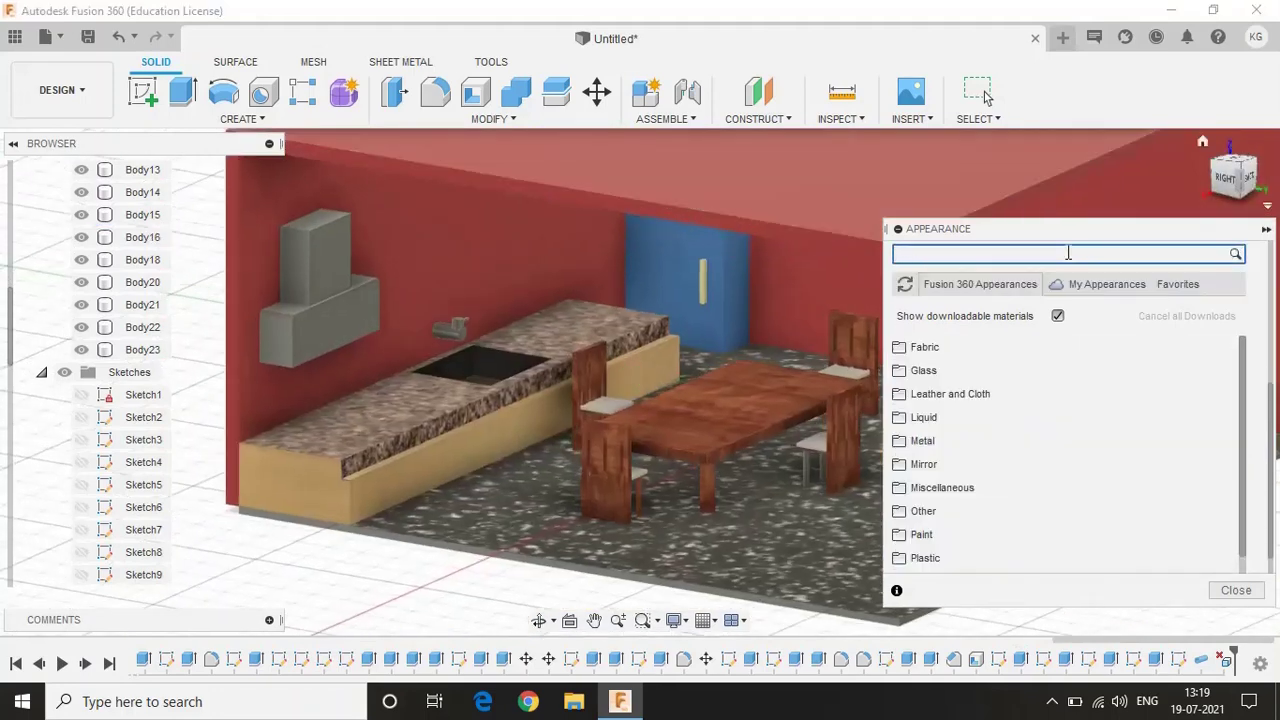
{"action": "type", "text": "platinum"}
{"action": "middle_click_drag", "start_coordinate": [515, 305], "coordinate": [1205, 178], "text": "shift"}
{"action": "left_click", "coordinate": [1236, 254]}
{"action": "type", "text": "tic"}
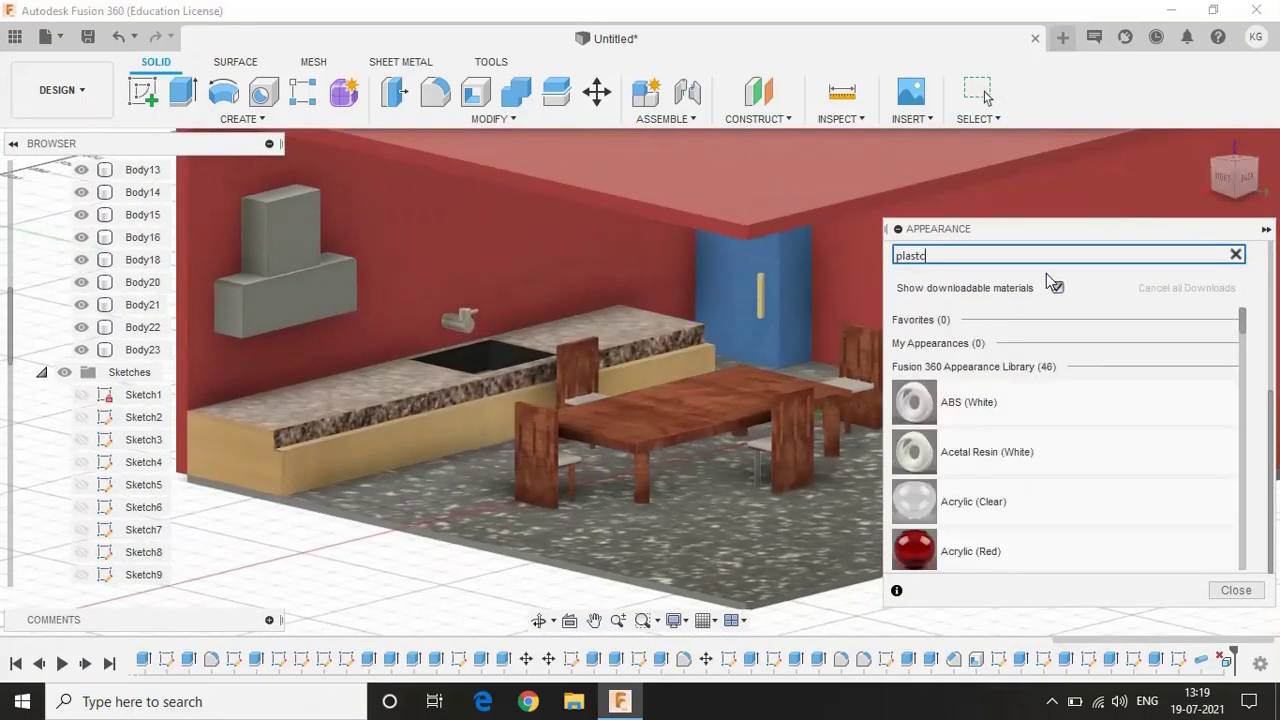
{"action": "left_click", "coordinate": [1058, 287]}
{"action": "scroll", "coordinate": [1063, 420], "scroll_direction": "down", "scroll_amount": 3}
{"action": "left_click_drag", "start_coordinate": [914, 431], "coordinate": [272, 240]}
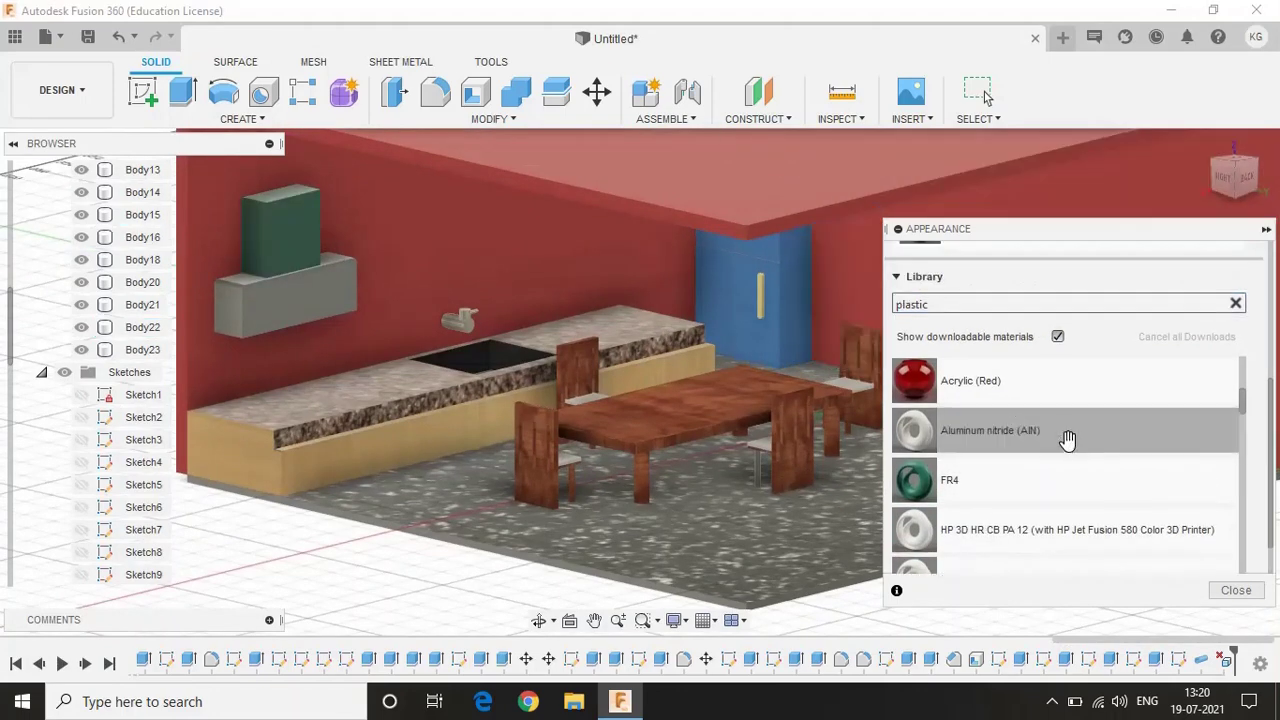
Give the lower wall cabinet block a whitish plastic and apply a Copper finish
{"action": "scroll", "coordinate": [925, 378], "scroll_direction": "down", "scroll_amount": 3}
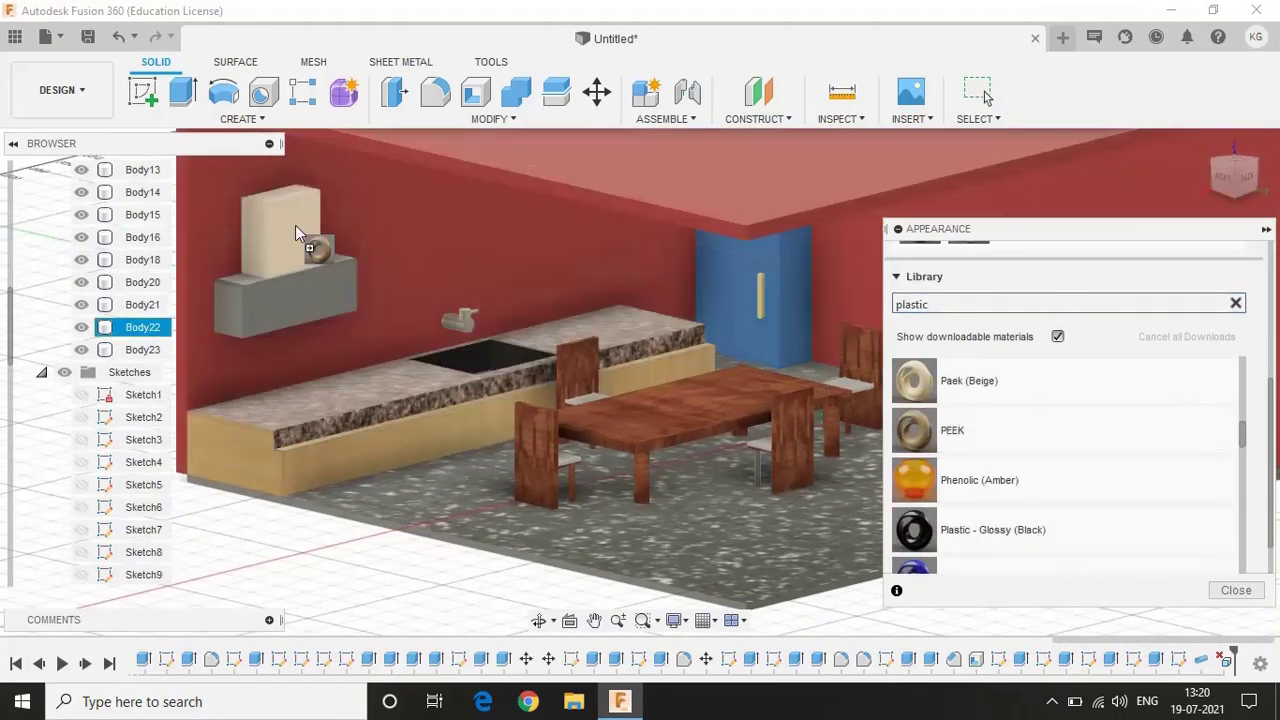
{"action": "left_click_drag", "start_coordinate": [1015, 457], "coordinate": [297, 304]}
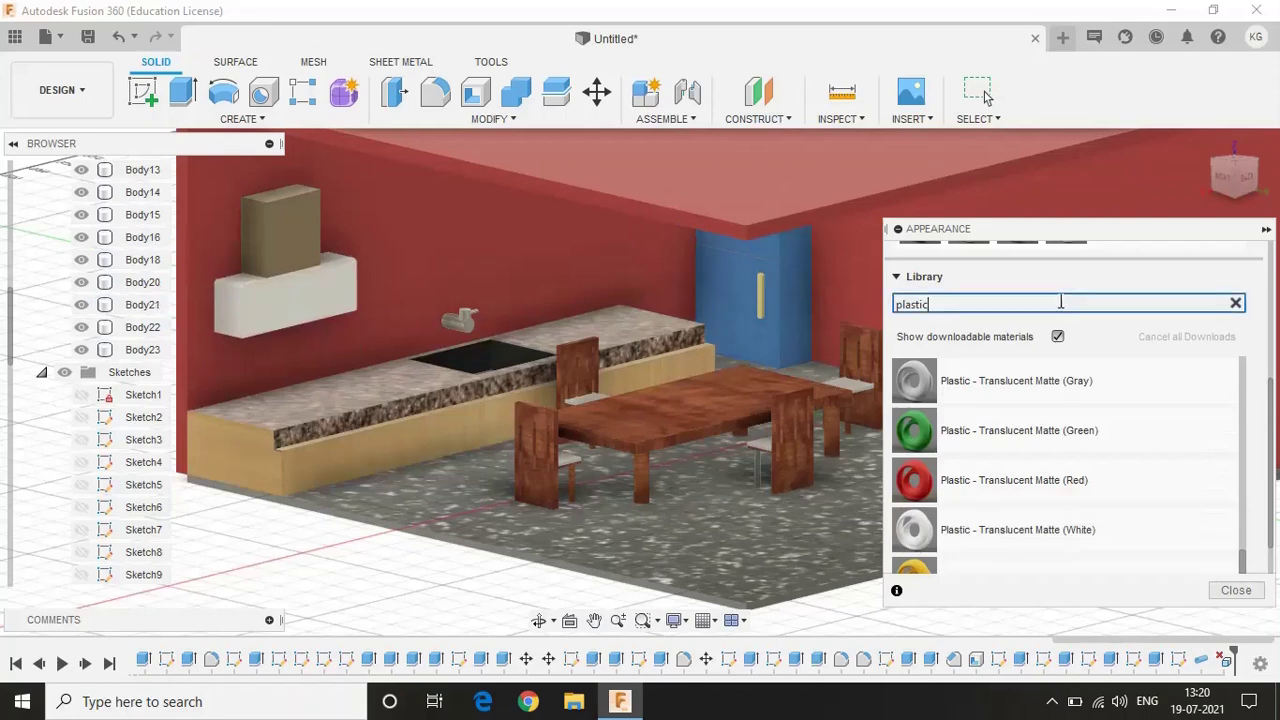
{"action": "type", "text": "coppetr"}
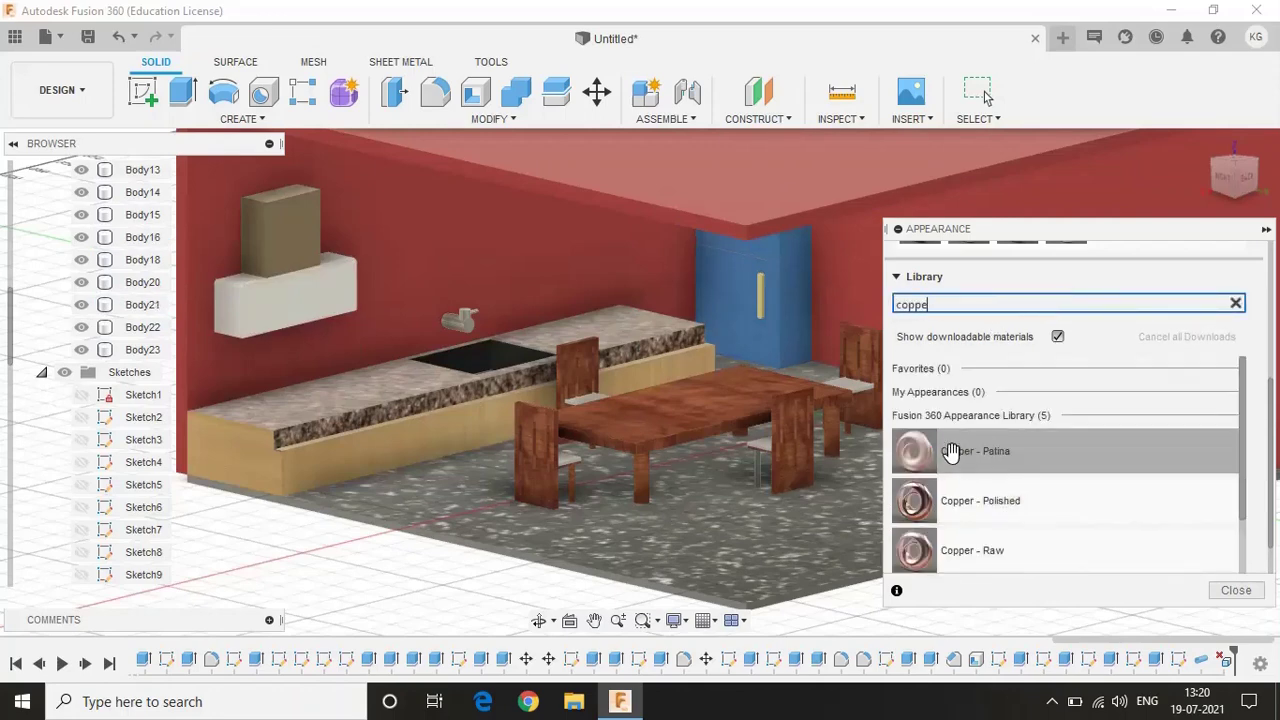
{"action": "left_click_drag", "start_coordinate": [950, 452], "coordinate": [290, 300]}
{"action": "middle_click_drag", "start_coordinate": [290, 300], "coordinate": [370, 563], "text": "shift"}
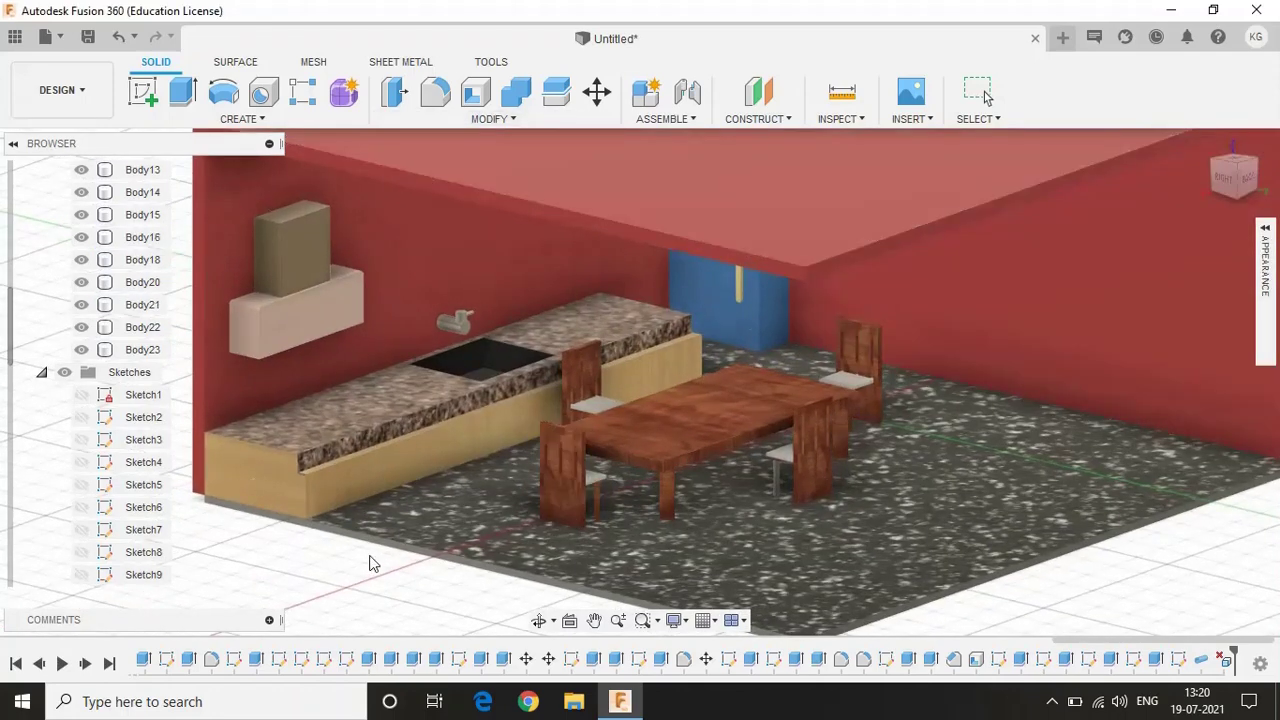
Apply the Cherry wood swatch to a chair and snap to the straight-on back view
{"action": "key", "text": "a"}
{"action": "left_click_drag", "start_coordinate": [1114, 441], "coordinate": [779, 486]}
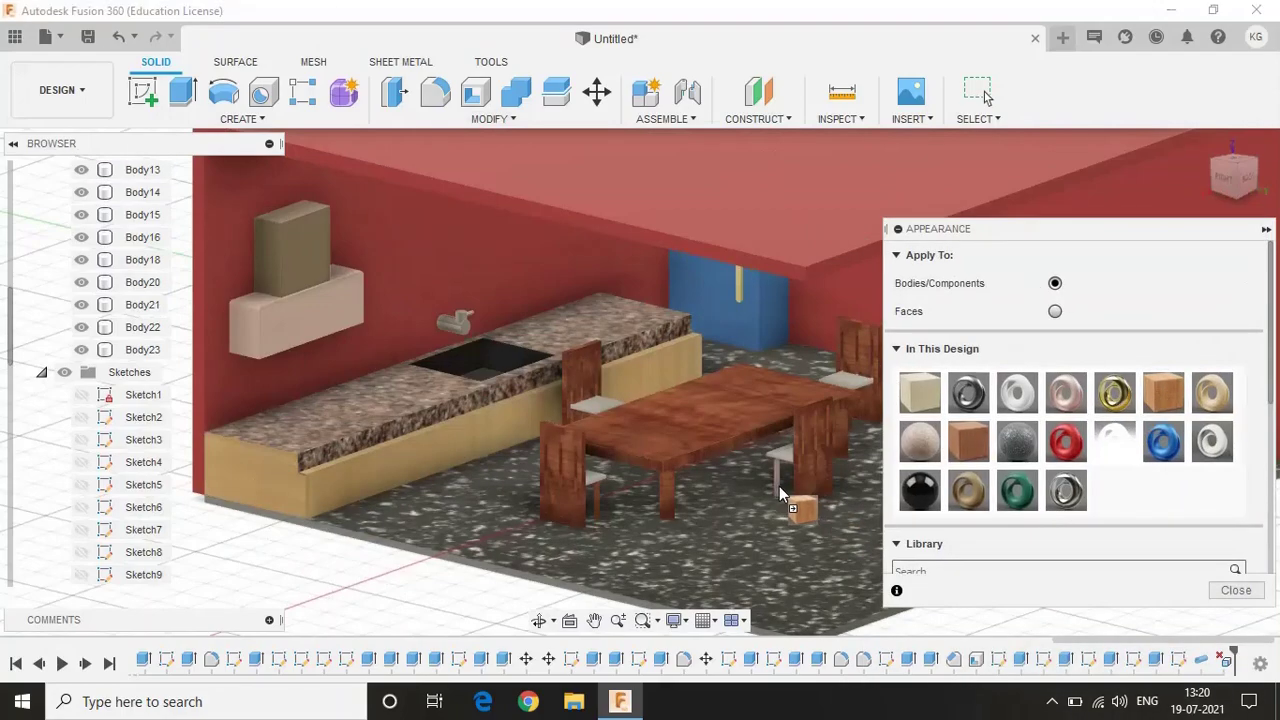
{"action": "middle_click_drag", "start_coordinate": [779, 486], "coordinate": [985, 400], "text": "shift"}
{"action": "left_click_drag", "start_coordinate": [823, 441], "coordinate": [822, 444]}
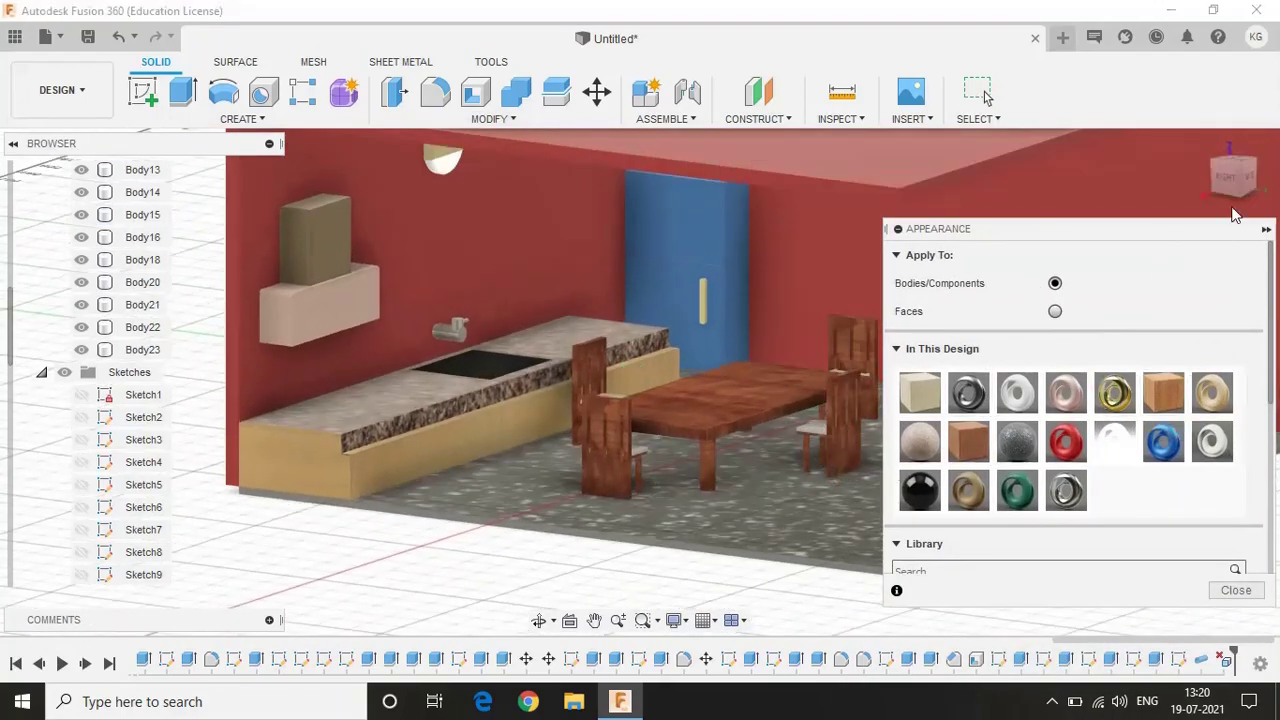
{"action": "left_click", "coordinate": [1236, 178]}
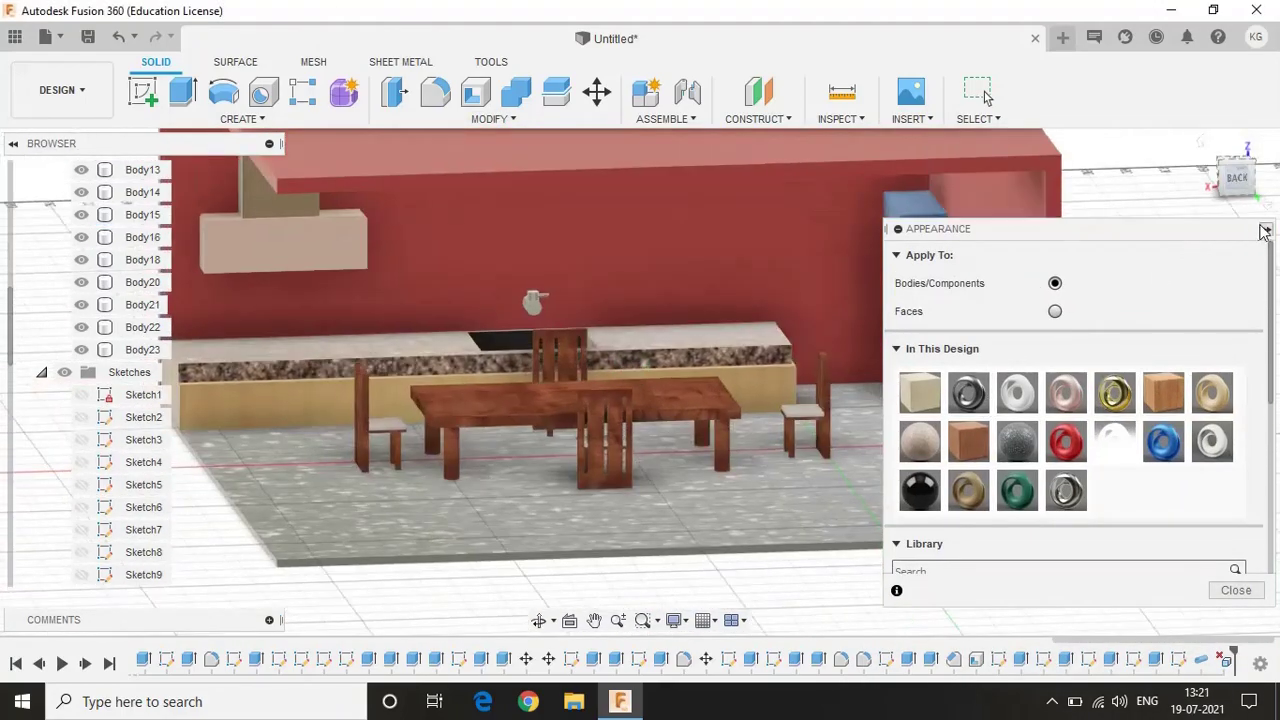
{"action": "left_click_drag", "start_coordinate": [1236, 178], "coordinate": [1237, 214]}
{"action": "left_click", "coordinate": [1240, 178]}
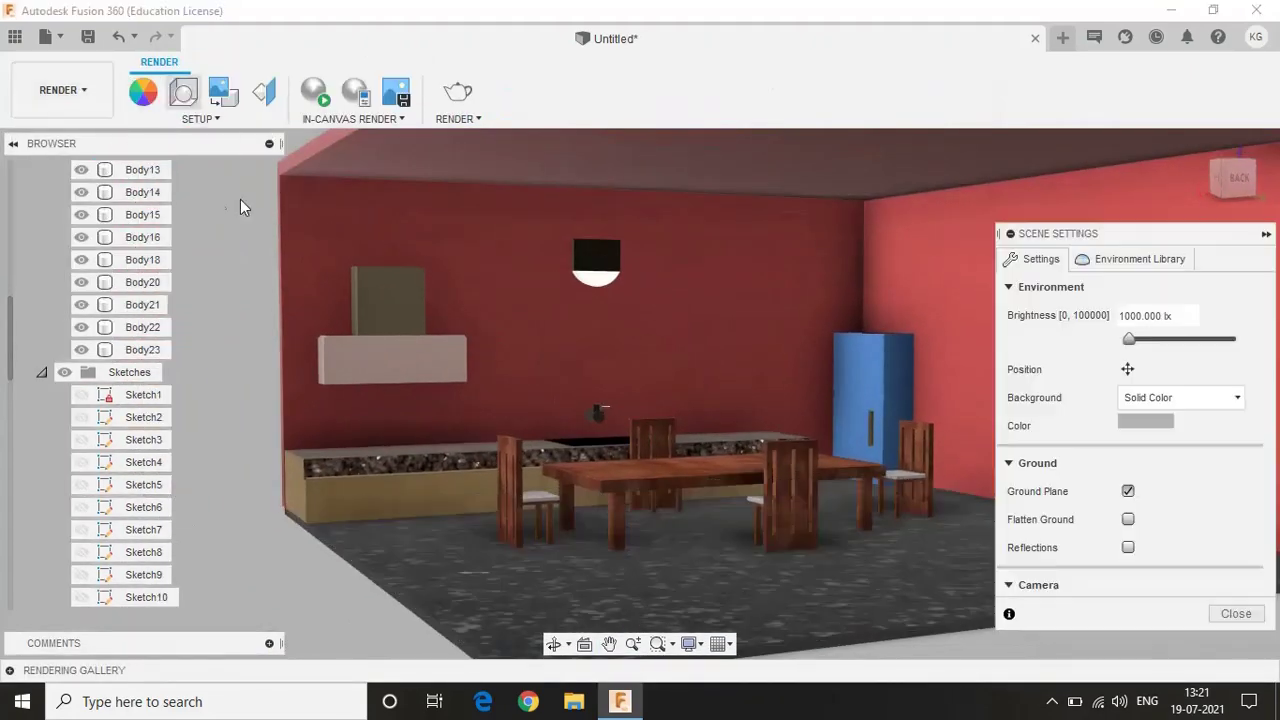
Lower the environment brightness, rotate lighting to -108.8 degrees, and close Scene Settings
{"action": "left_click_drag", "start_coordinate": [1128, 340], "coordinate": [1134, 343]}
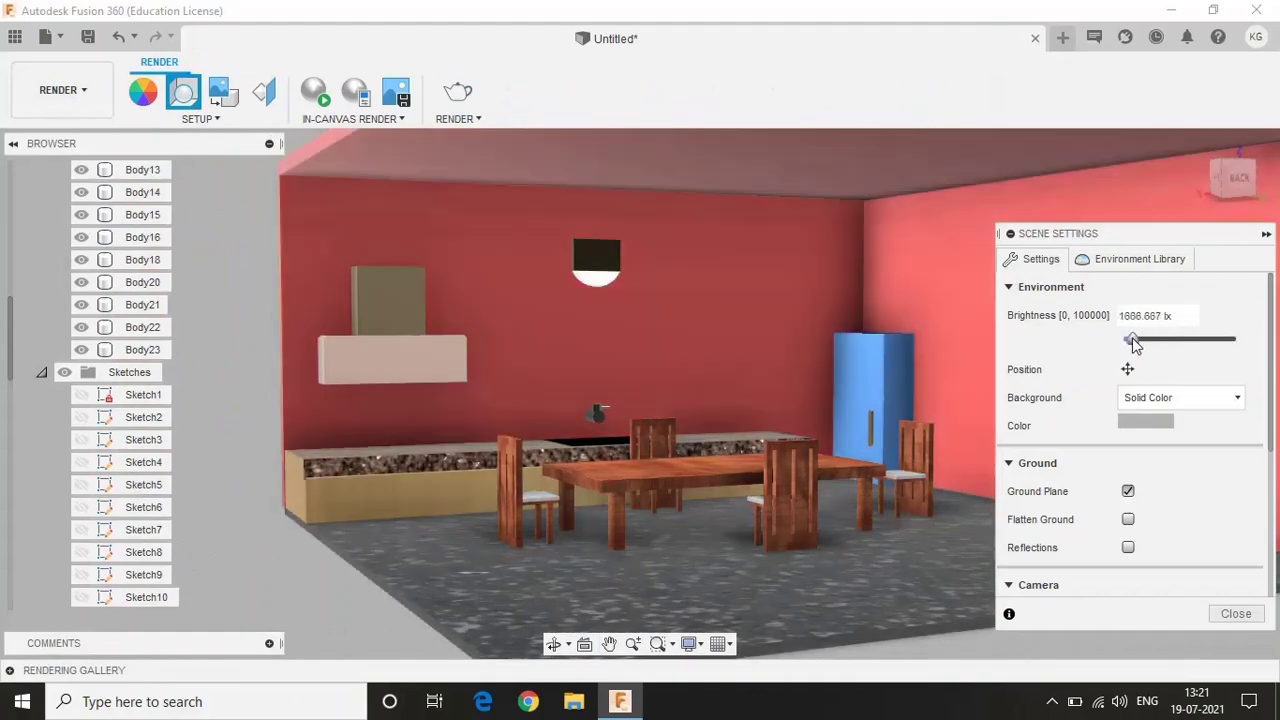
{"action": "left_click_drag", "start_coordinate": [1075, 618], "coordinate": [1008, 606]}
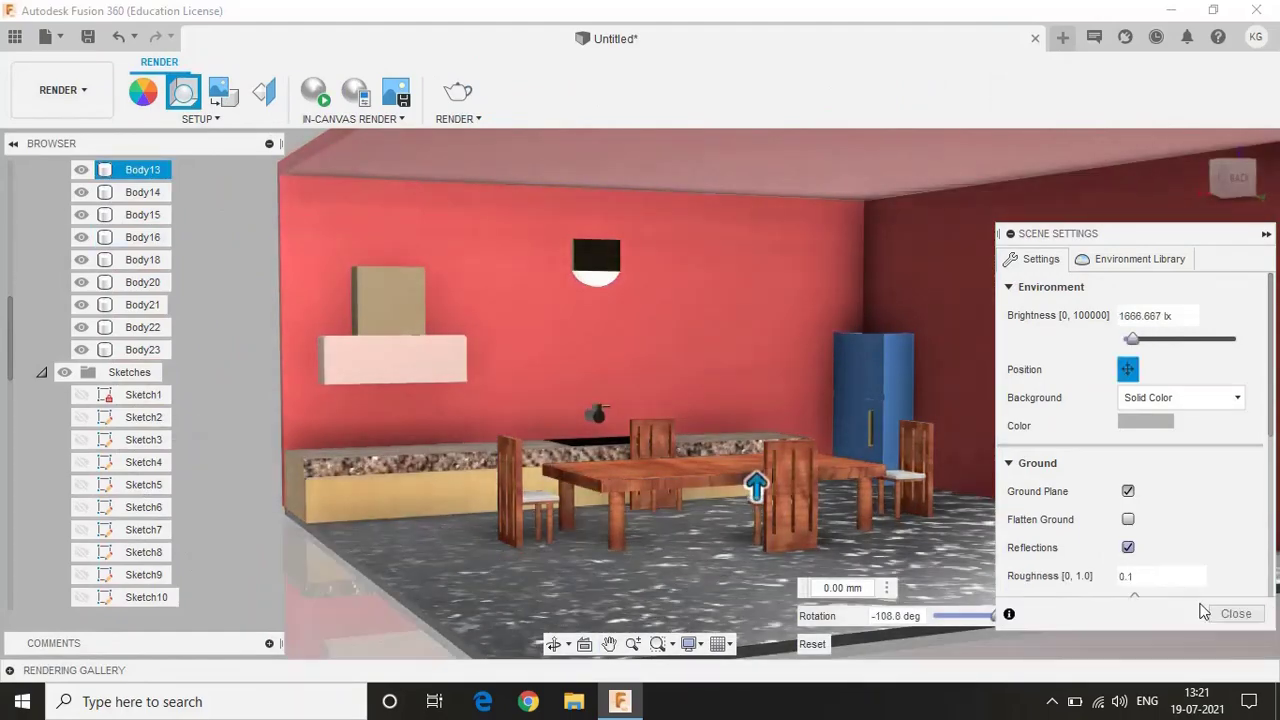
{"action": "left_click", "coordinate": [1204, 612]}
{"action": "scroll", "coordinate": [1140, 430], "scroll_direction": "up", "scroll_amount": 2}
{"action": "scroll", "coordinate": [1120, 370], "scroll_direction": "up", "scroll_amount": 3}
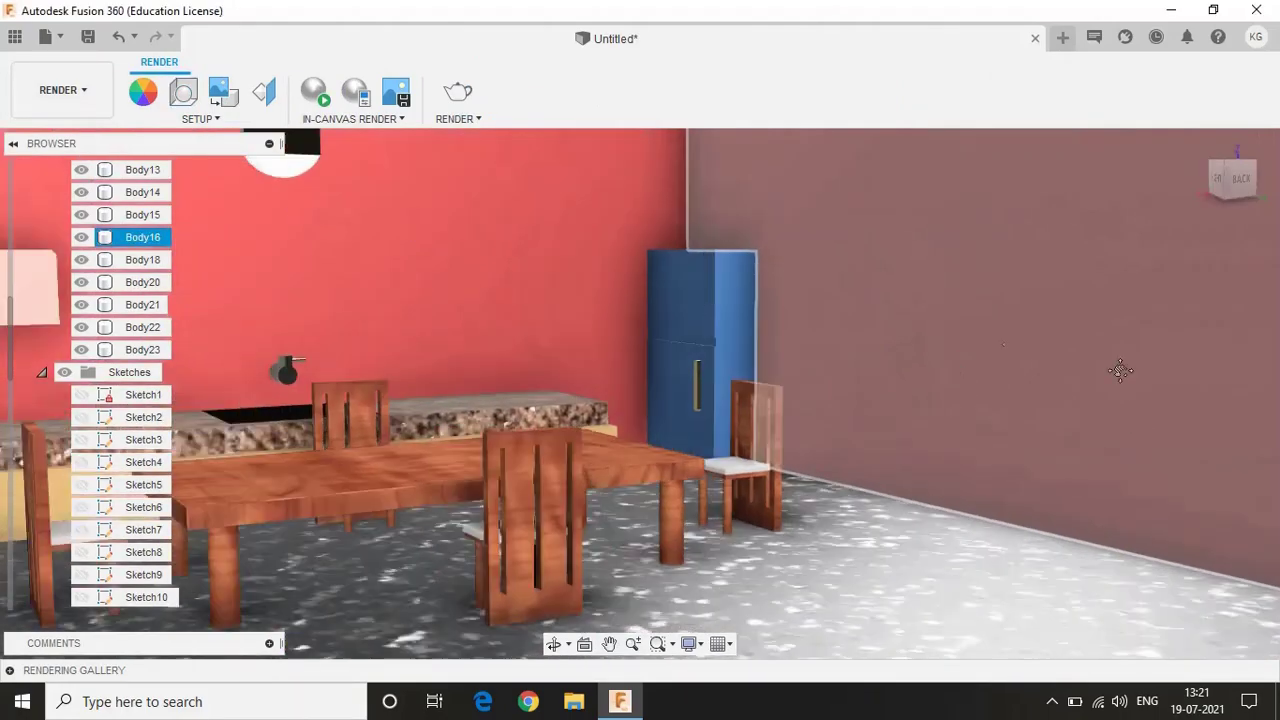
{"action": "scroll", "coordinate": [1120, 370], "scroll_direction": "down", "scroll_amount": 3}
{"action": "middle_click_drag", "start_coordinate": [631, 346], "coordinate": [544, 385]}
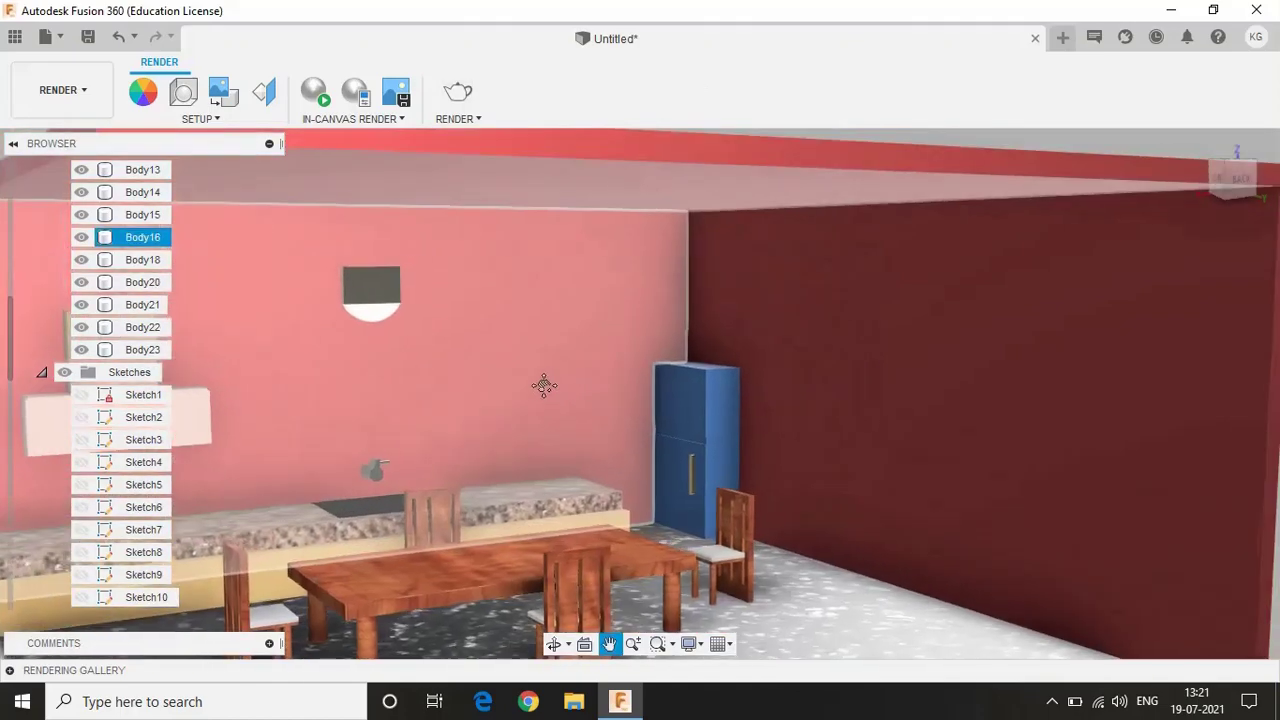
{"action": "mouse_move", "coordinate": [381, 325]}
{"action": "middle_mouse_down", "text": "shift"}
{"action": "mouse_move", "coordinate": [1243, 186]}
{"action": "mouse_move", "coordinate": [1175, 316]}
{"action": "middle_mouse_up", "text": "shift"}
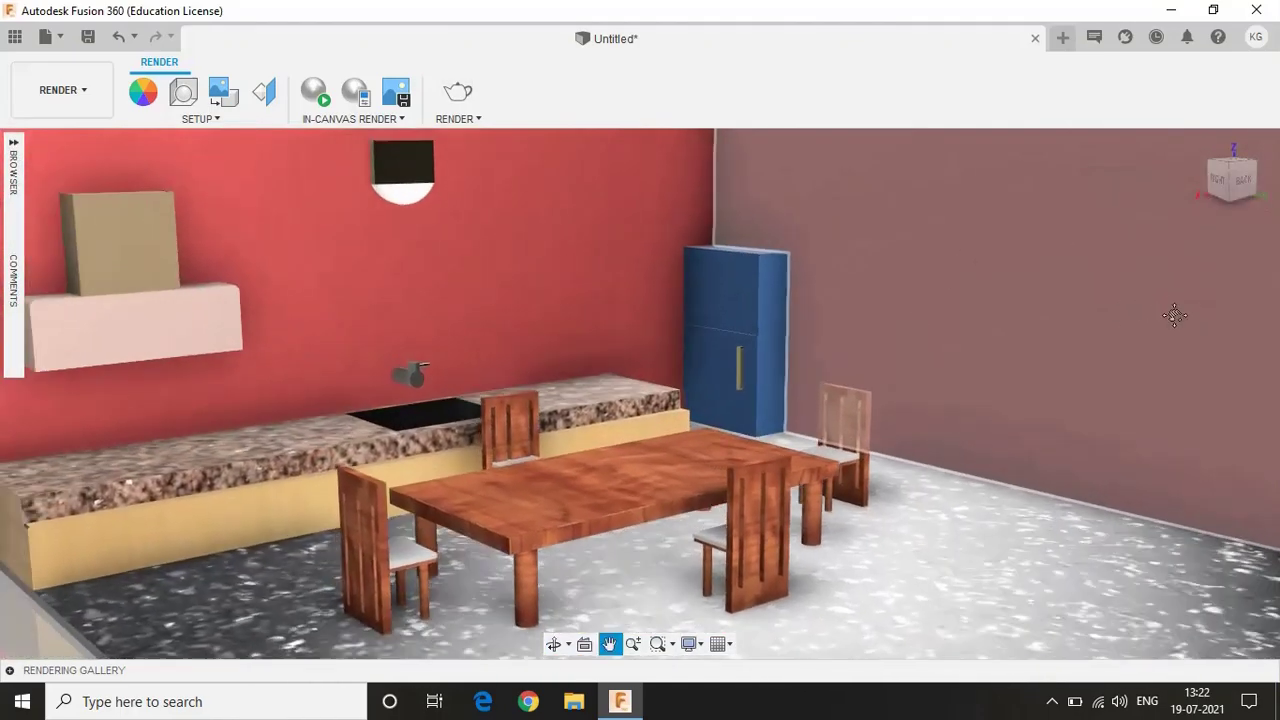